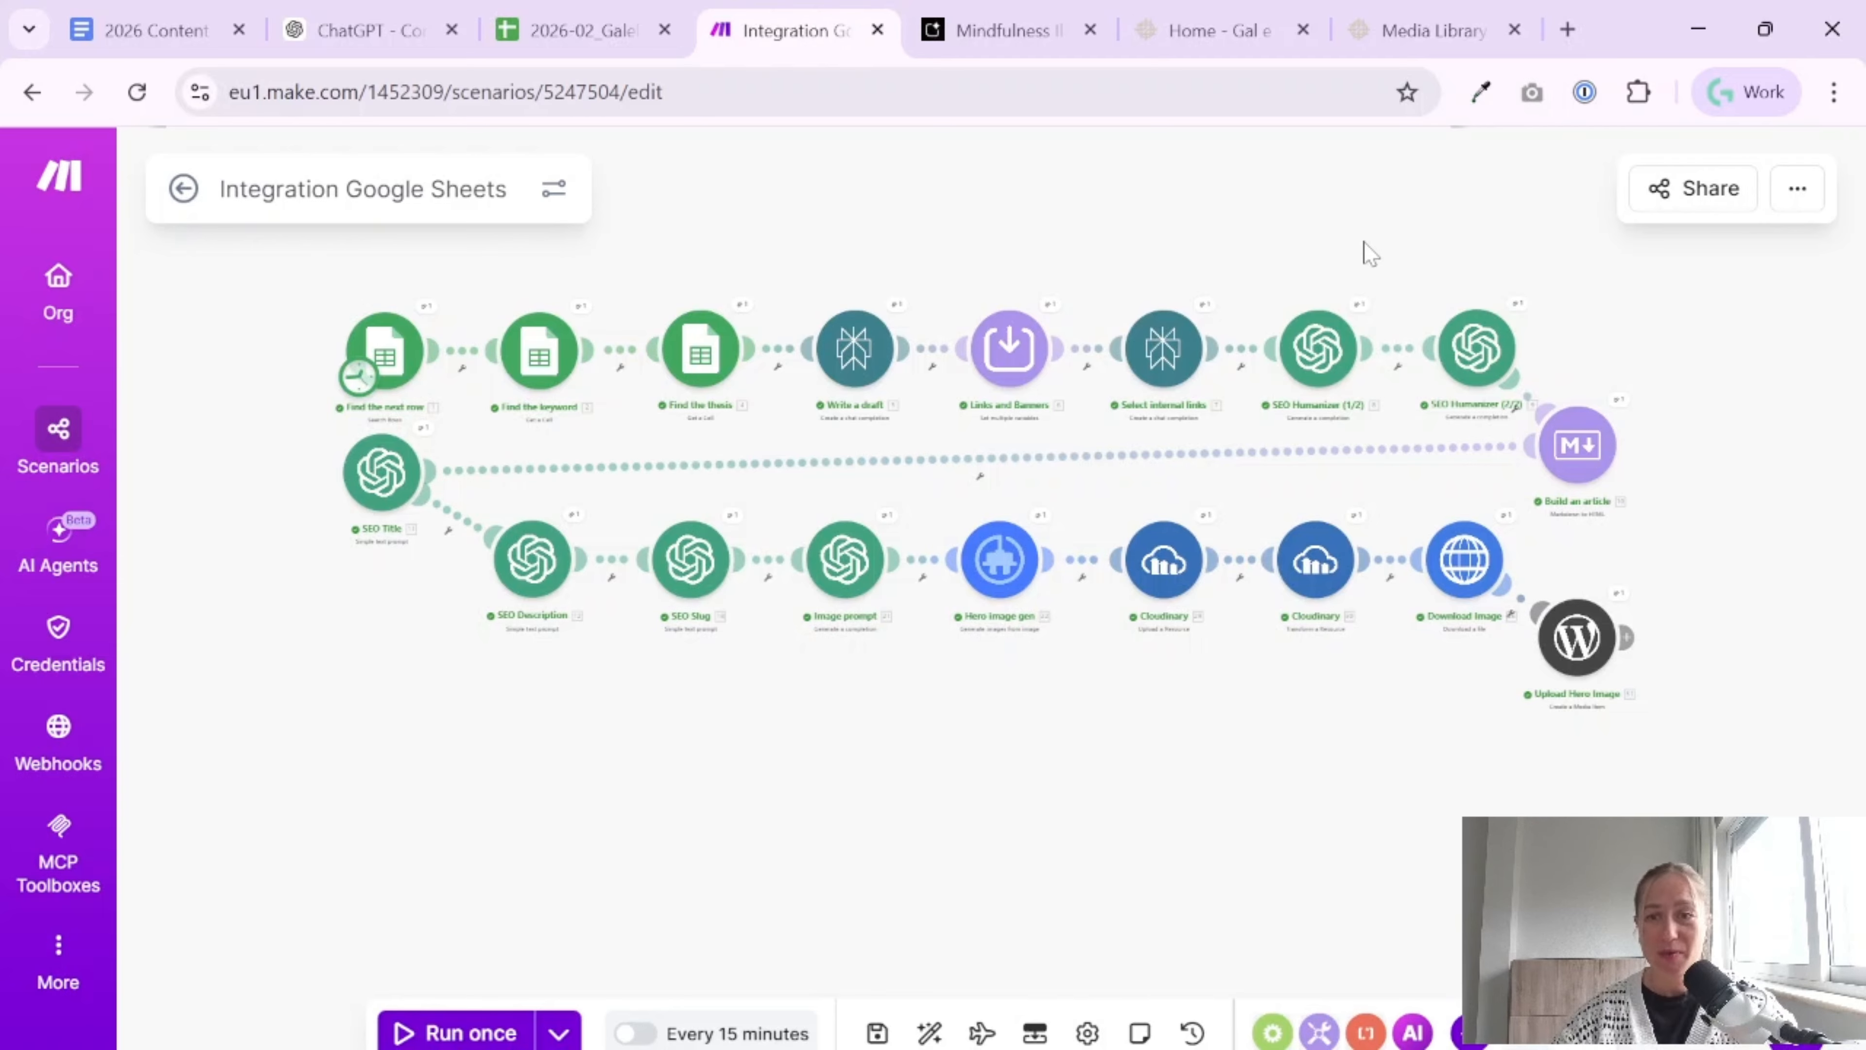
Open the blog post "Explain why small habits matter" and examine the hero image and the illustrations within the article
click(1147, 33)
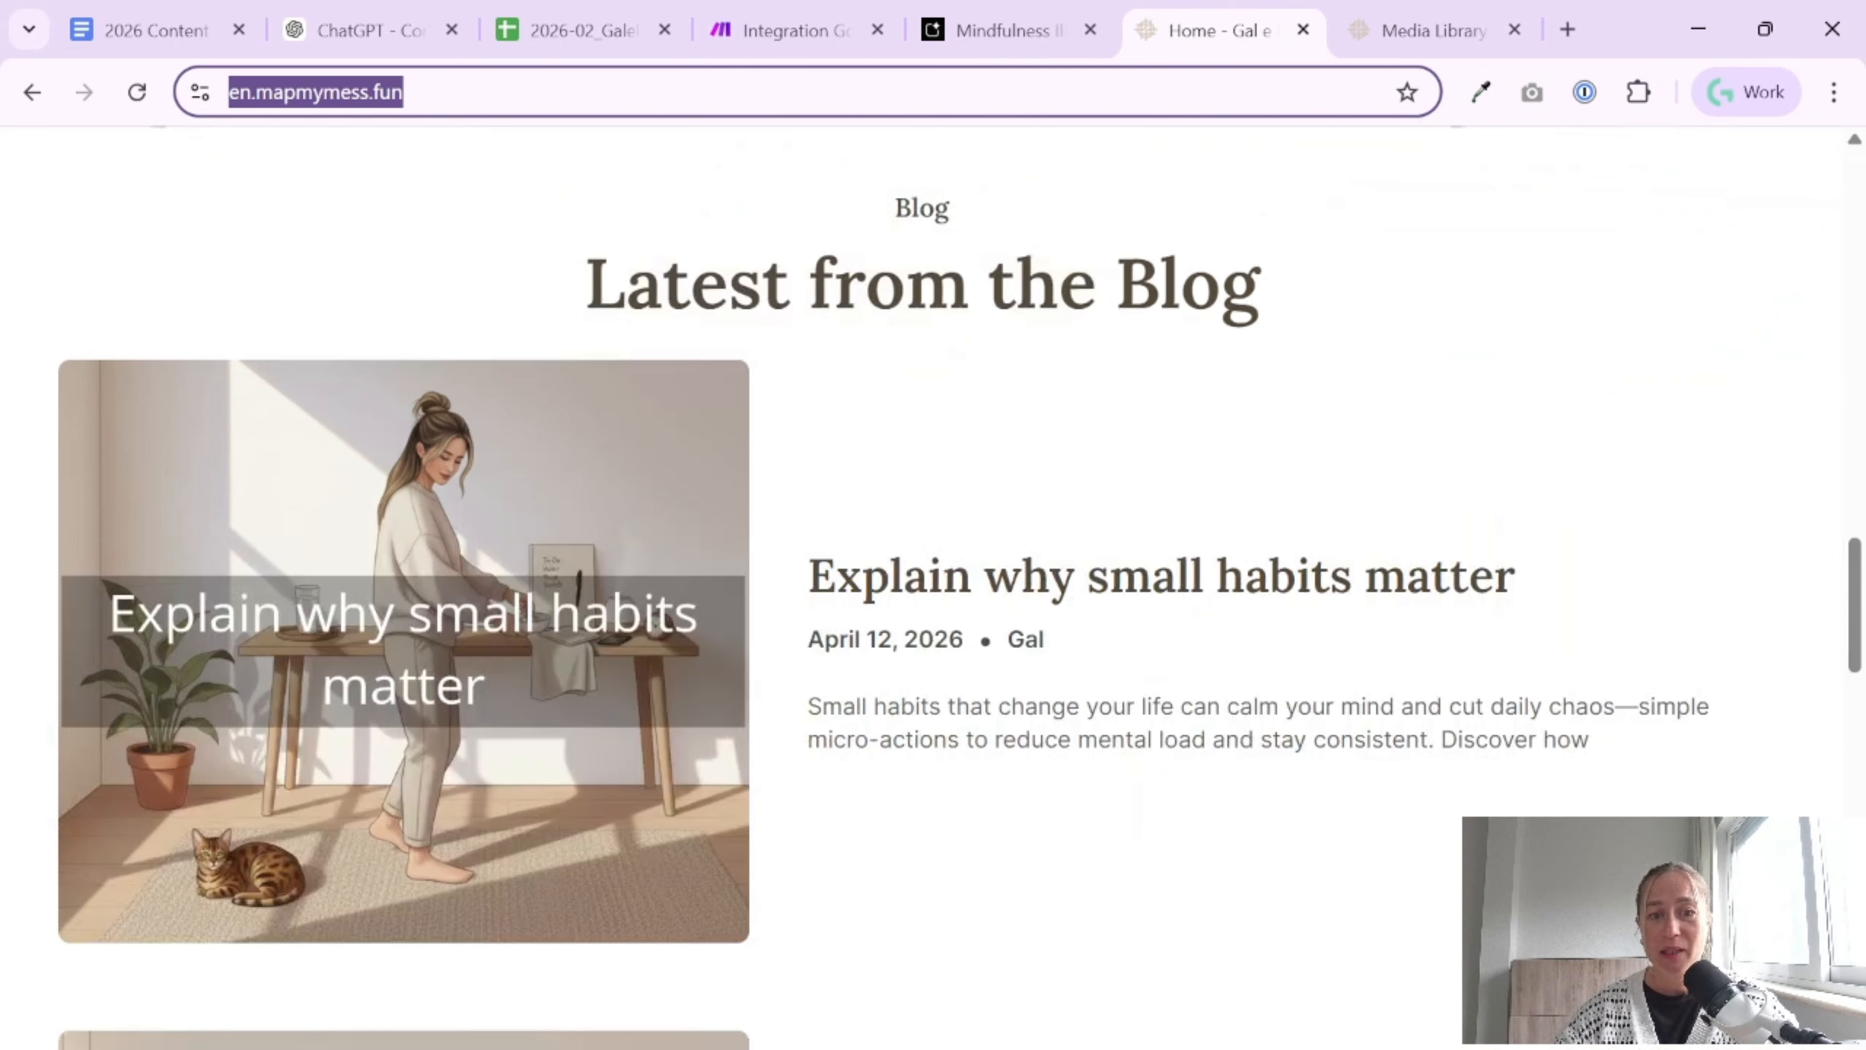
click(446, 616)
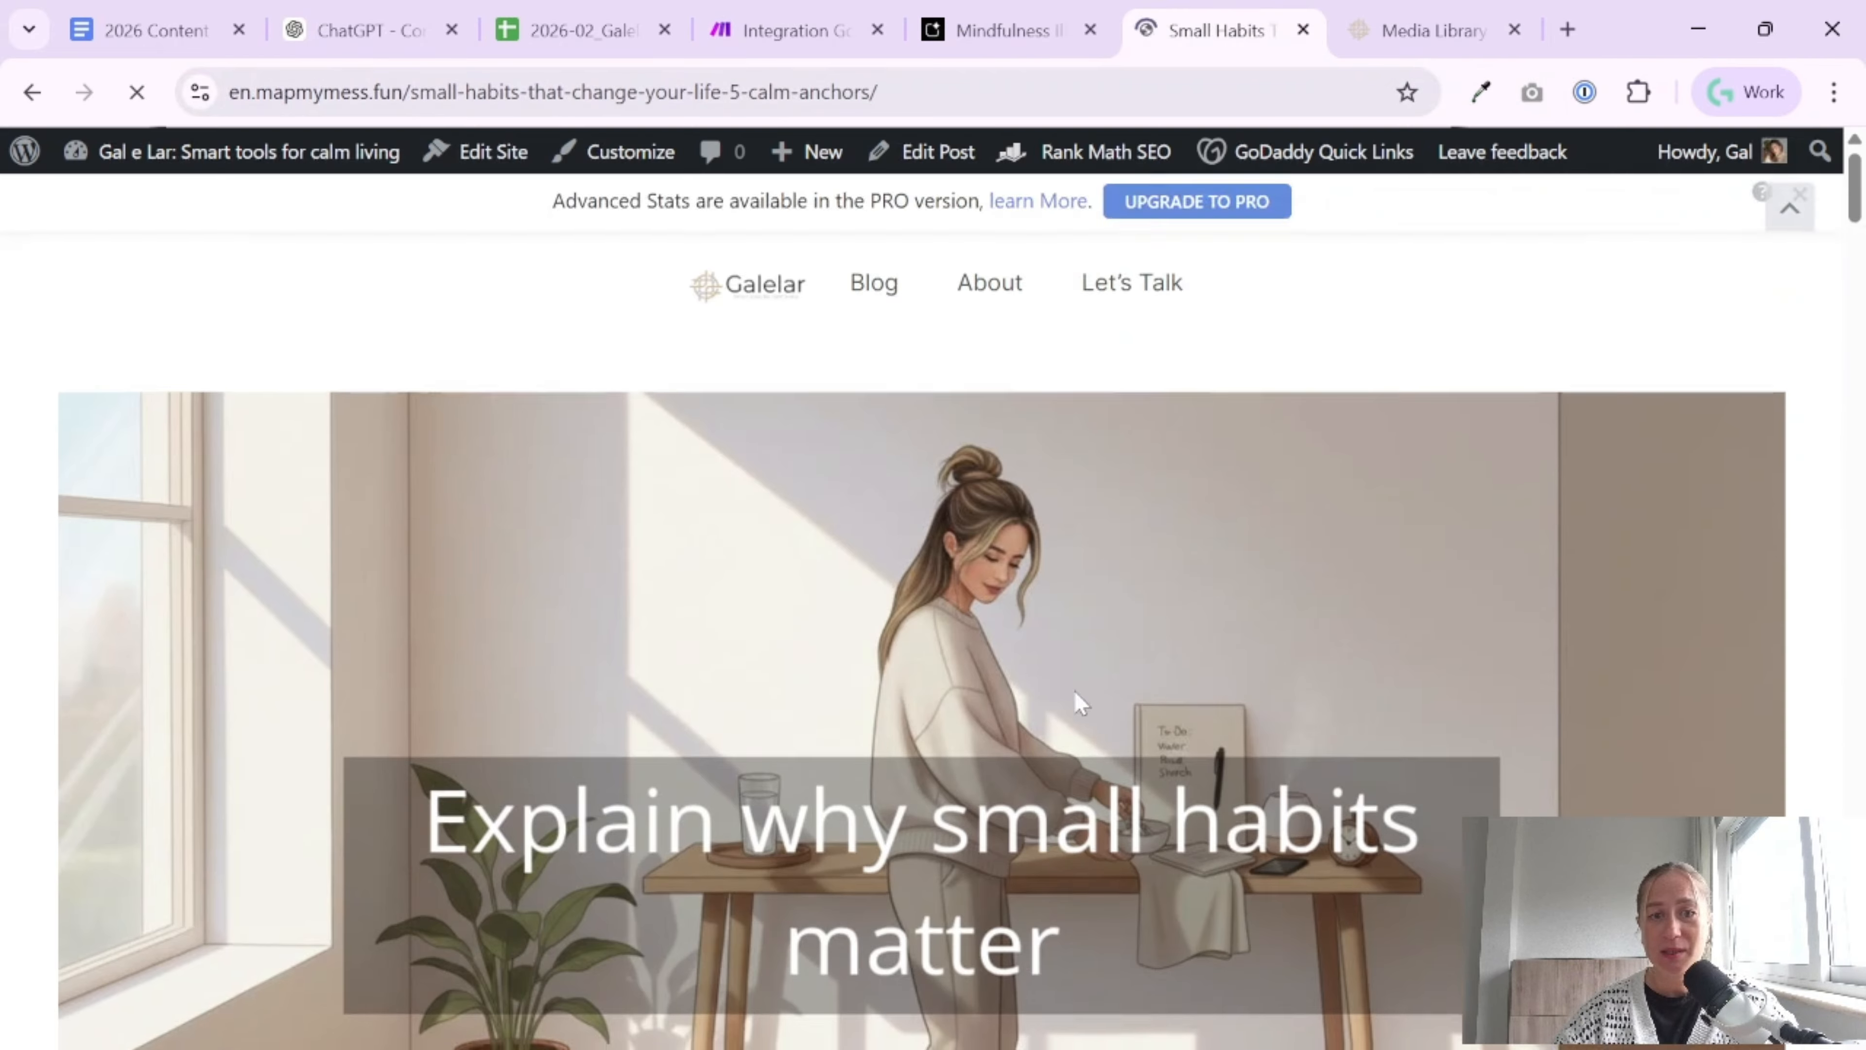
scroll(1078, 709, down, 20)
scroll(996, 784, down, 15)
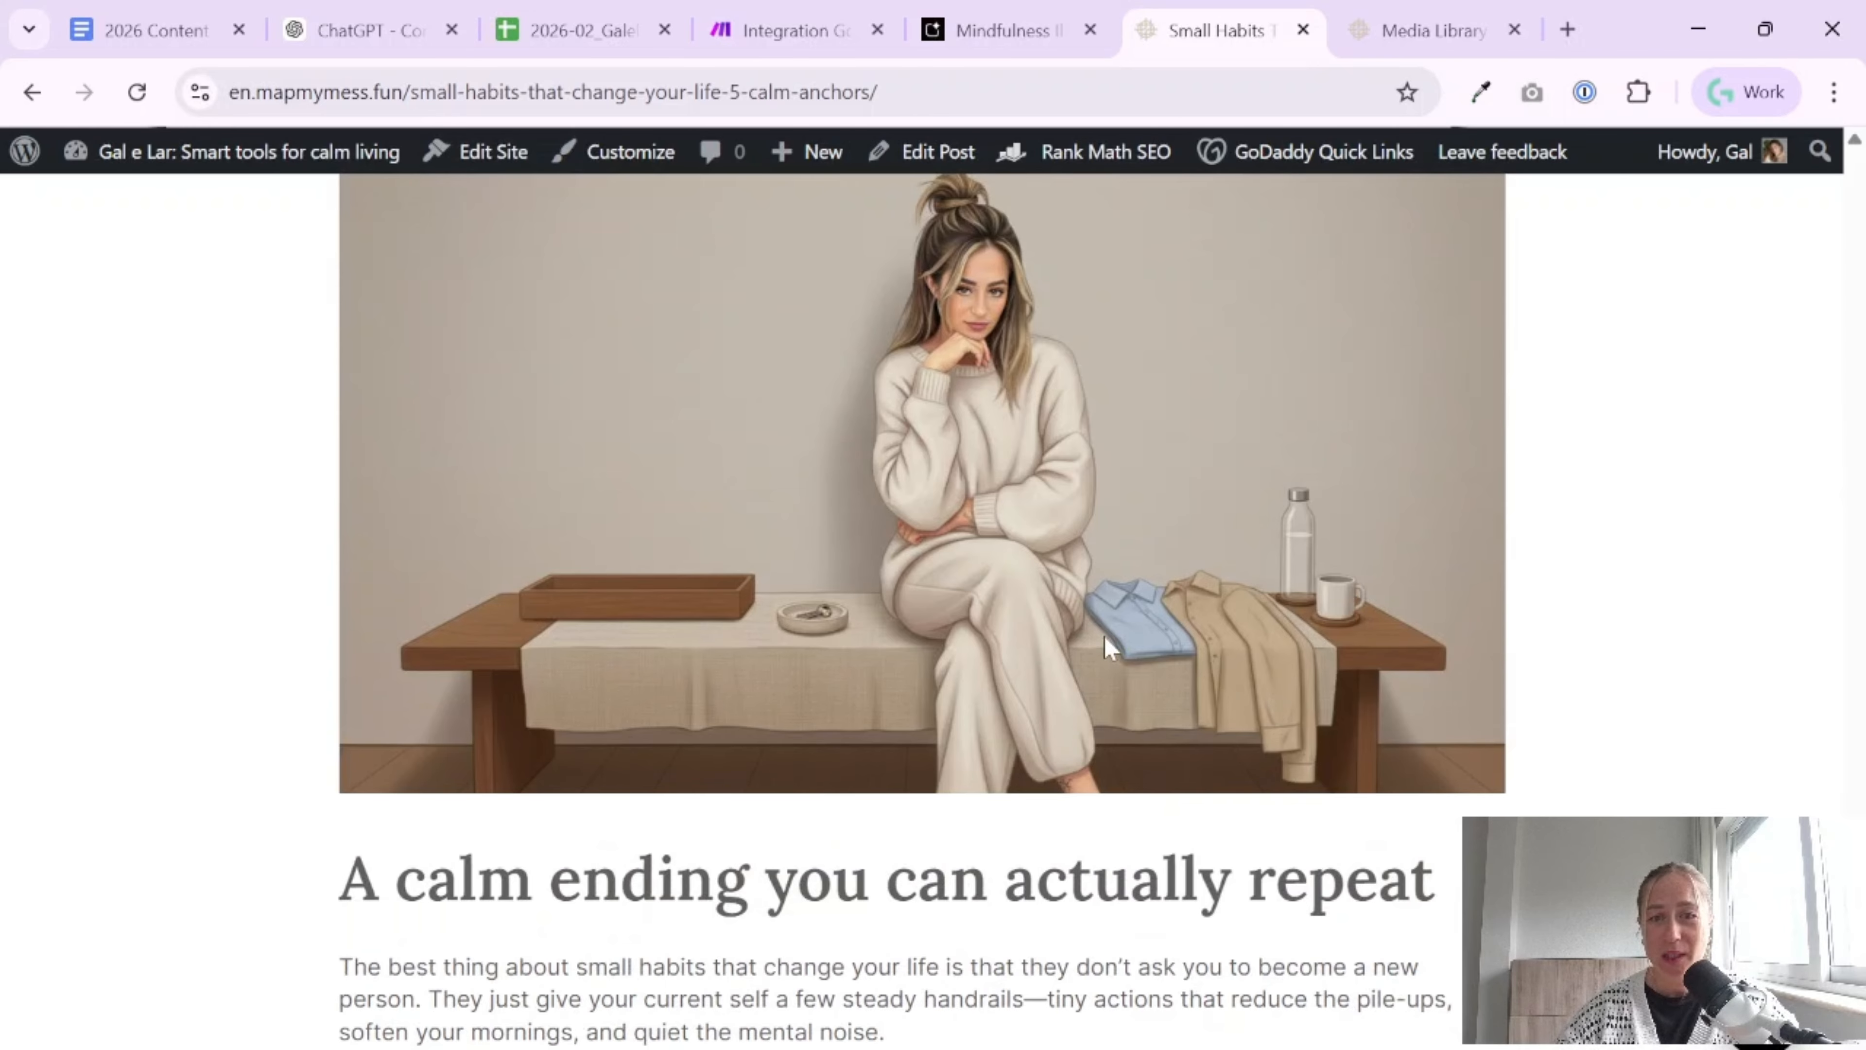
scroll(1470, 707, up, 10)
scroll(1424, 741, down, 5)
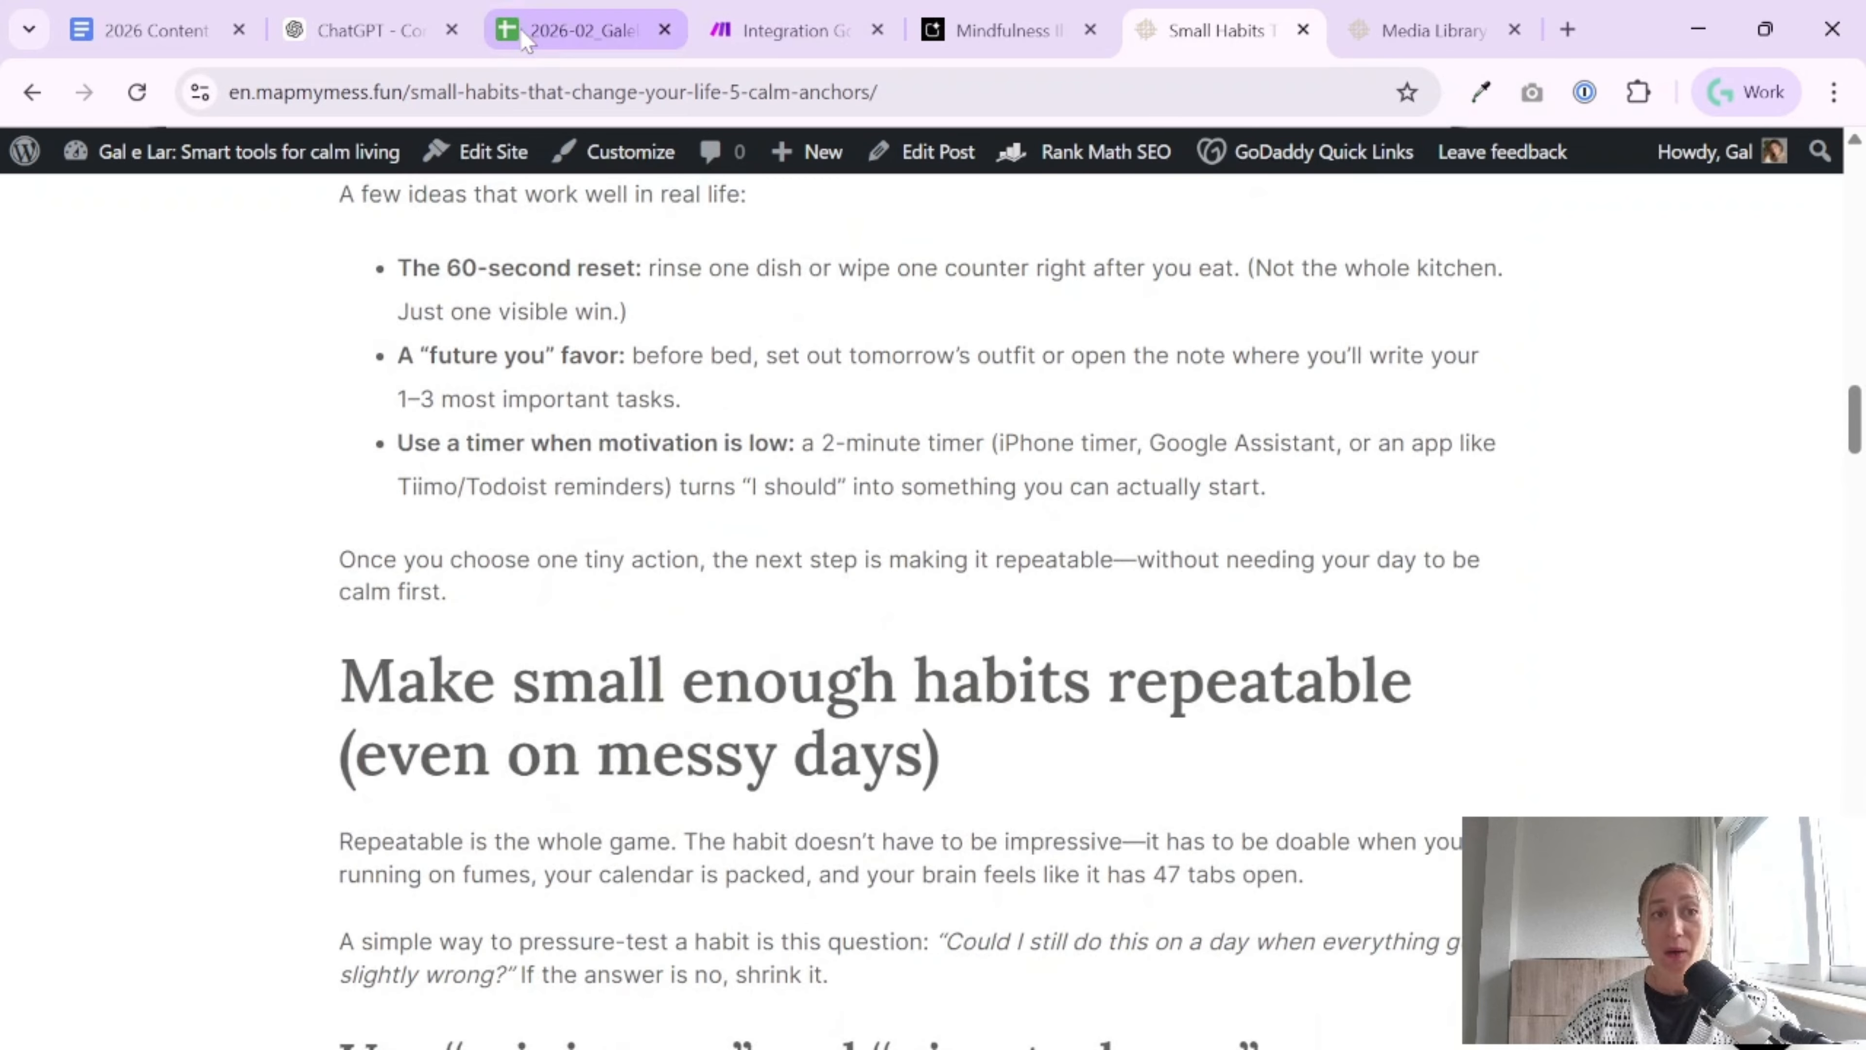
click(794, 29)
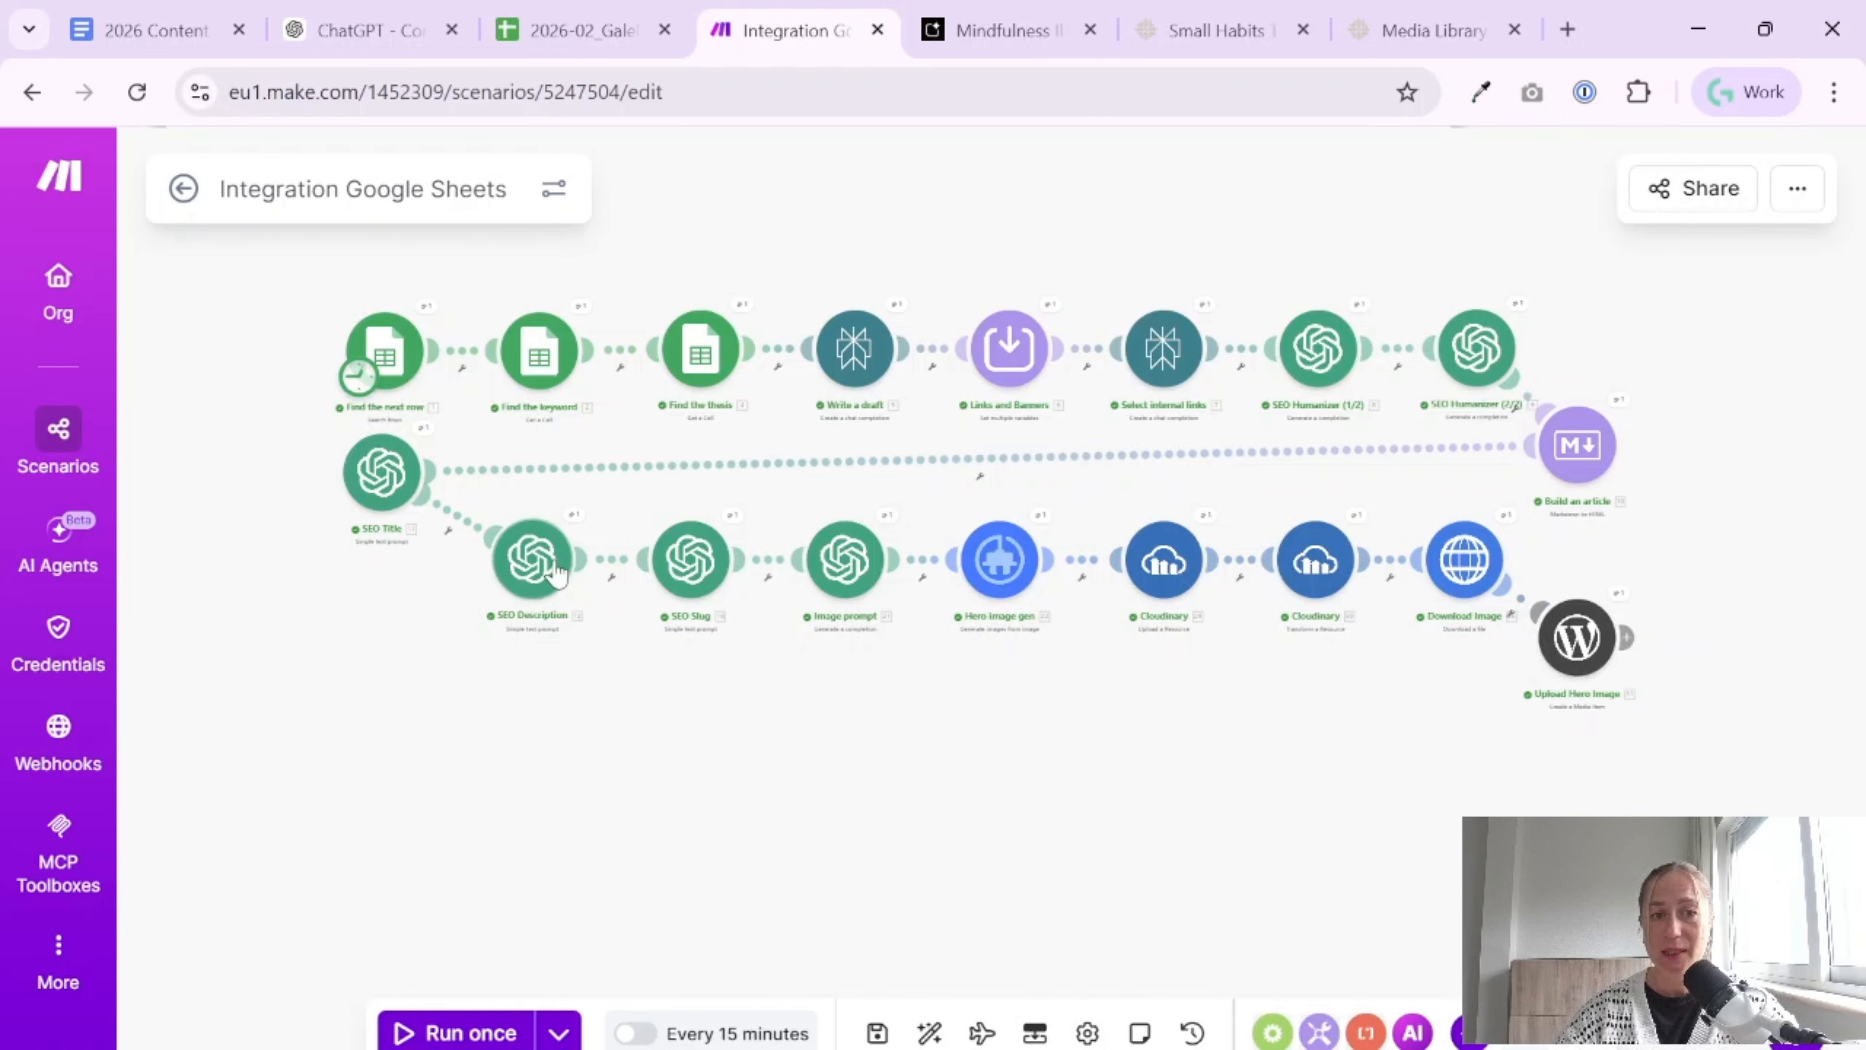
click(157, 16)
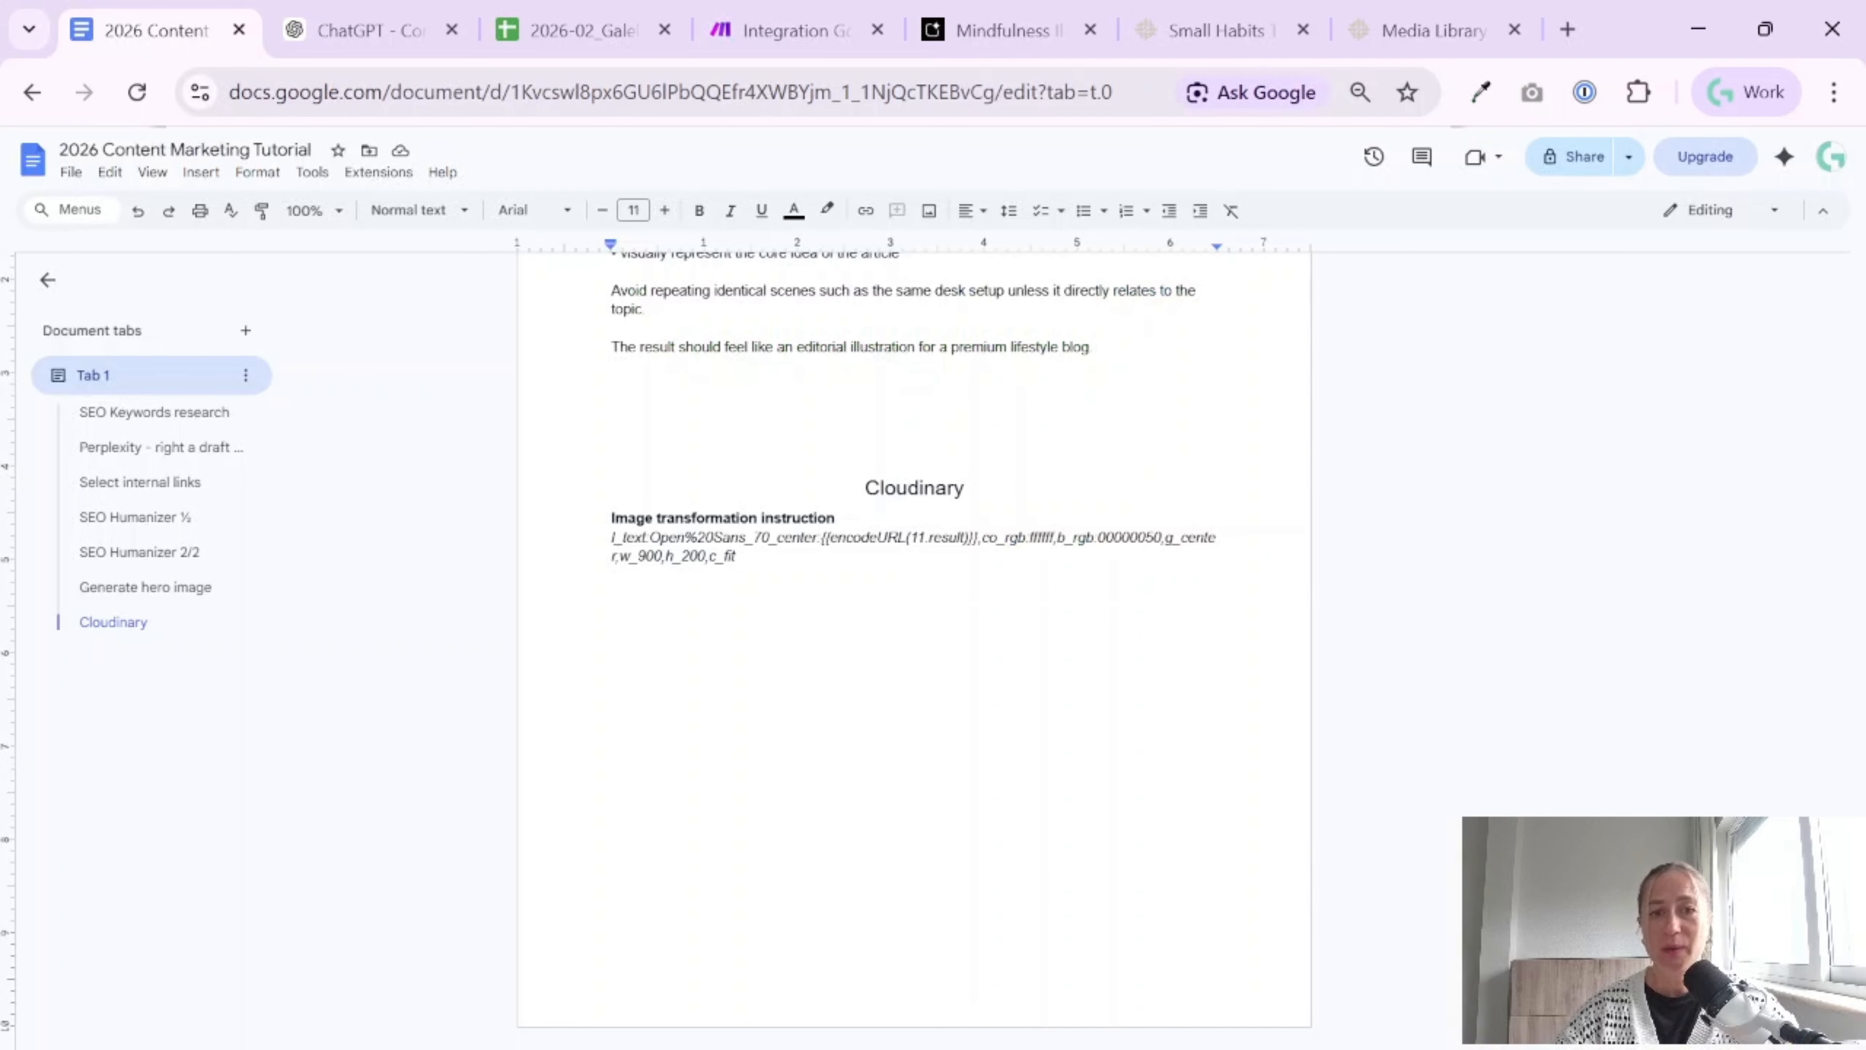
scroll(914, 632, up, 10)
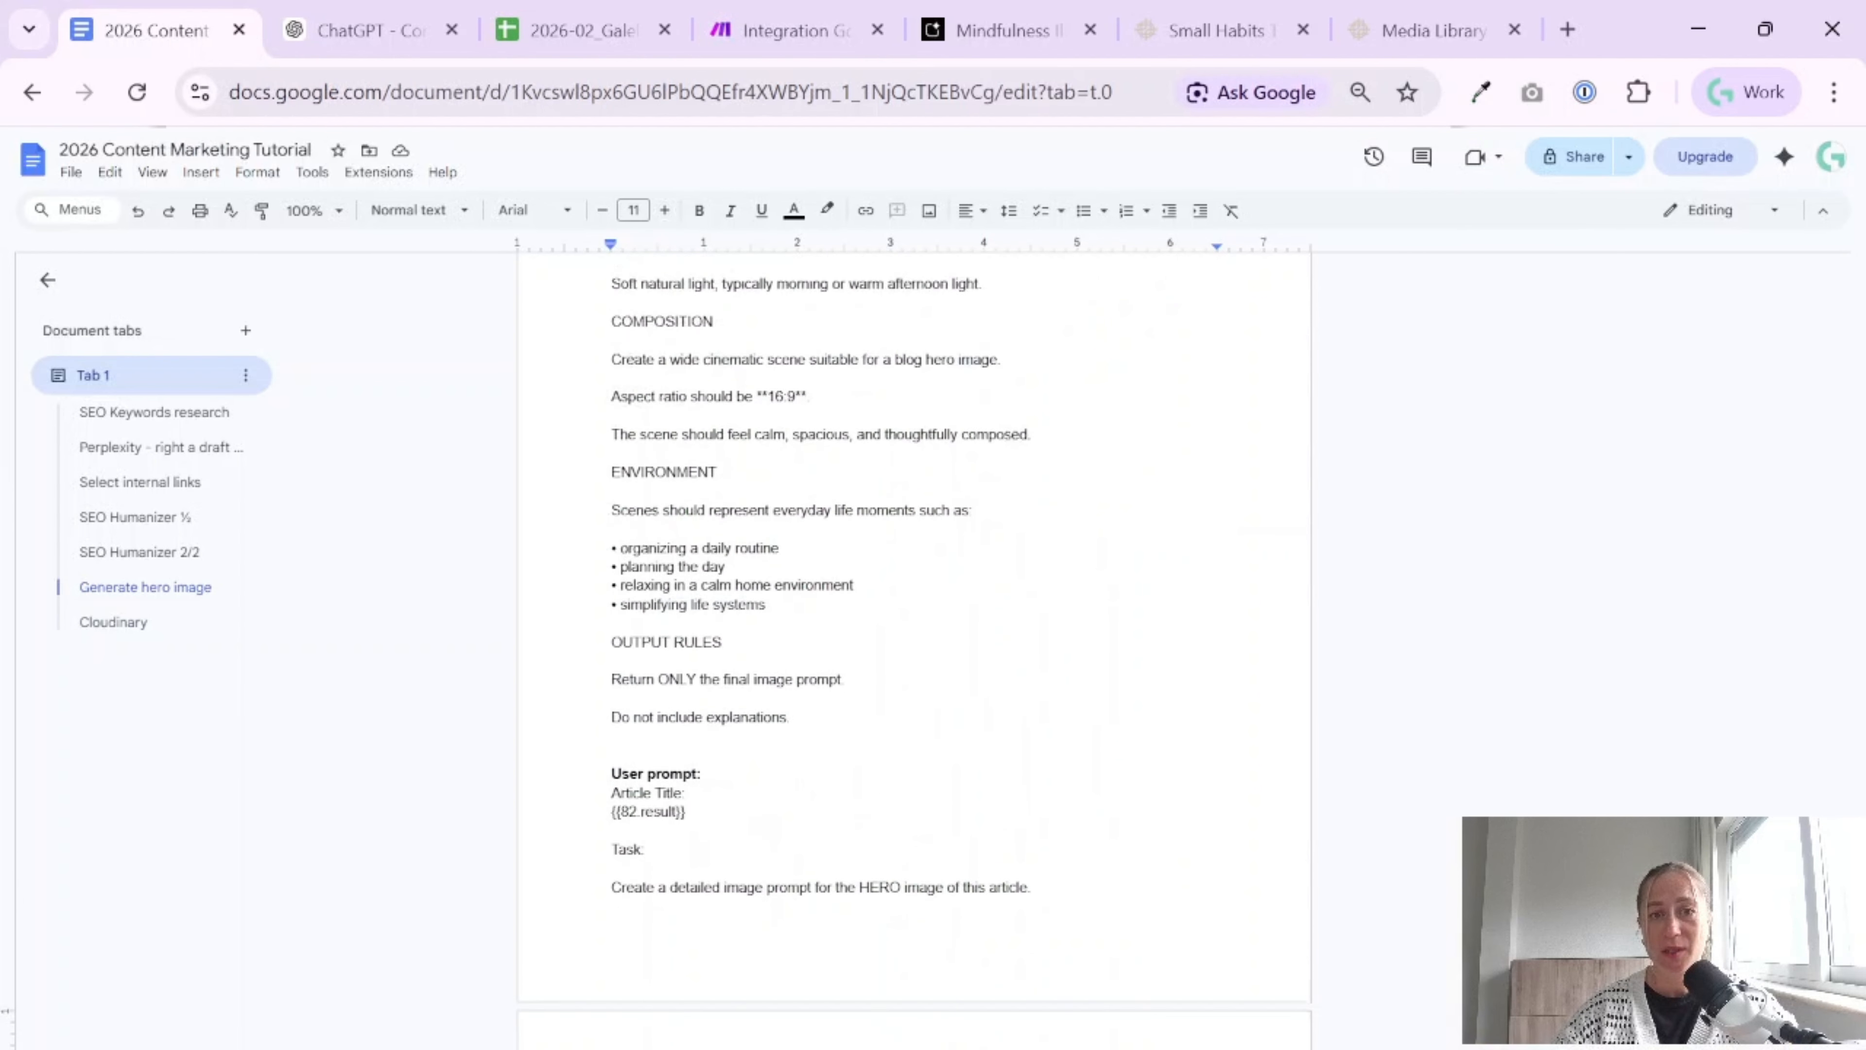
click(794, 30)
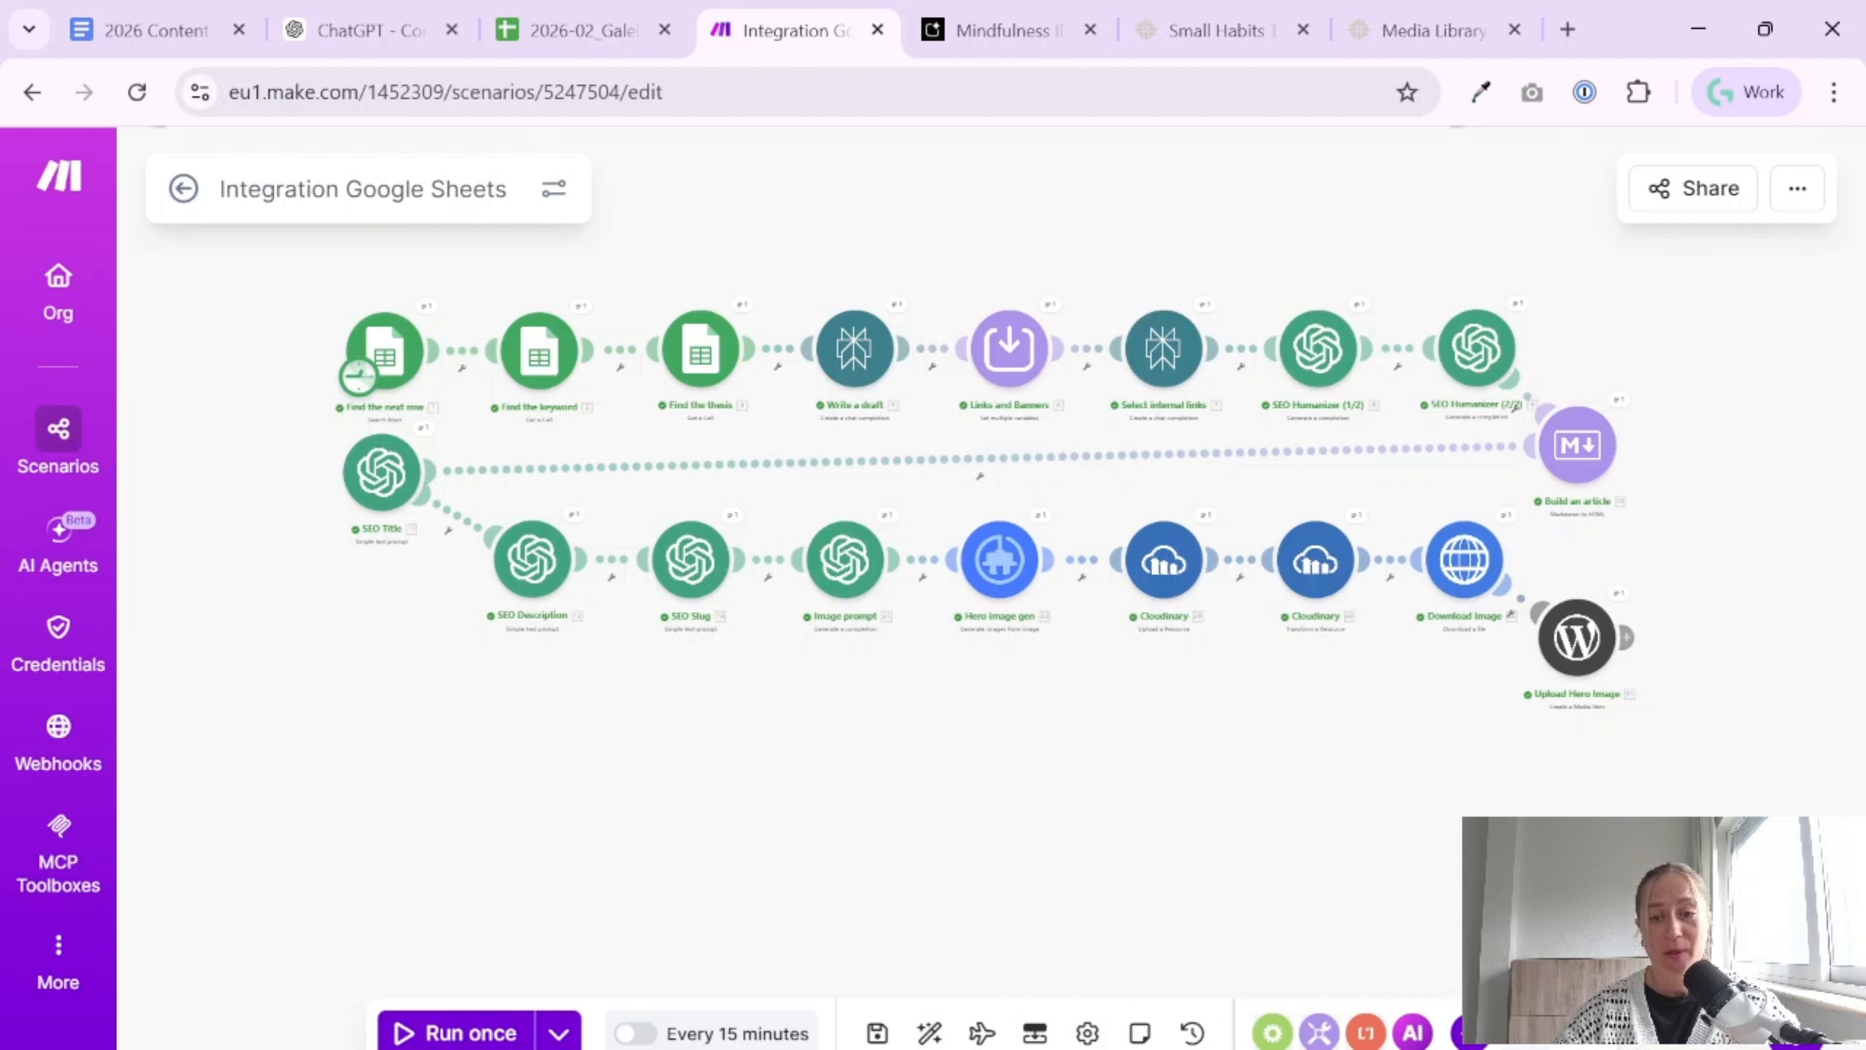
Switch to the finished Galelar SEO articles scenario and check the settings and name of the Split Article for 2 parts module
key(alt+Tab)
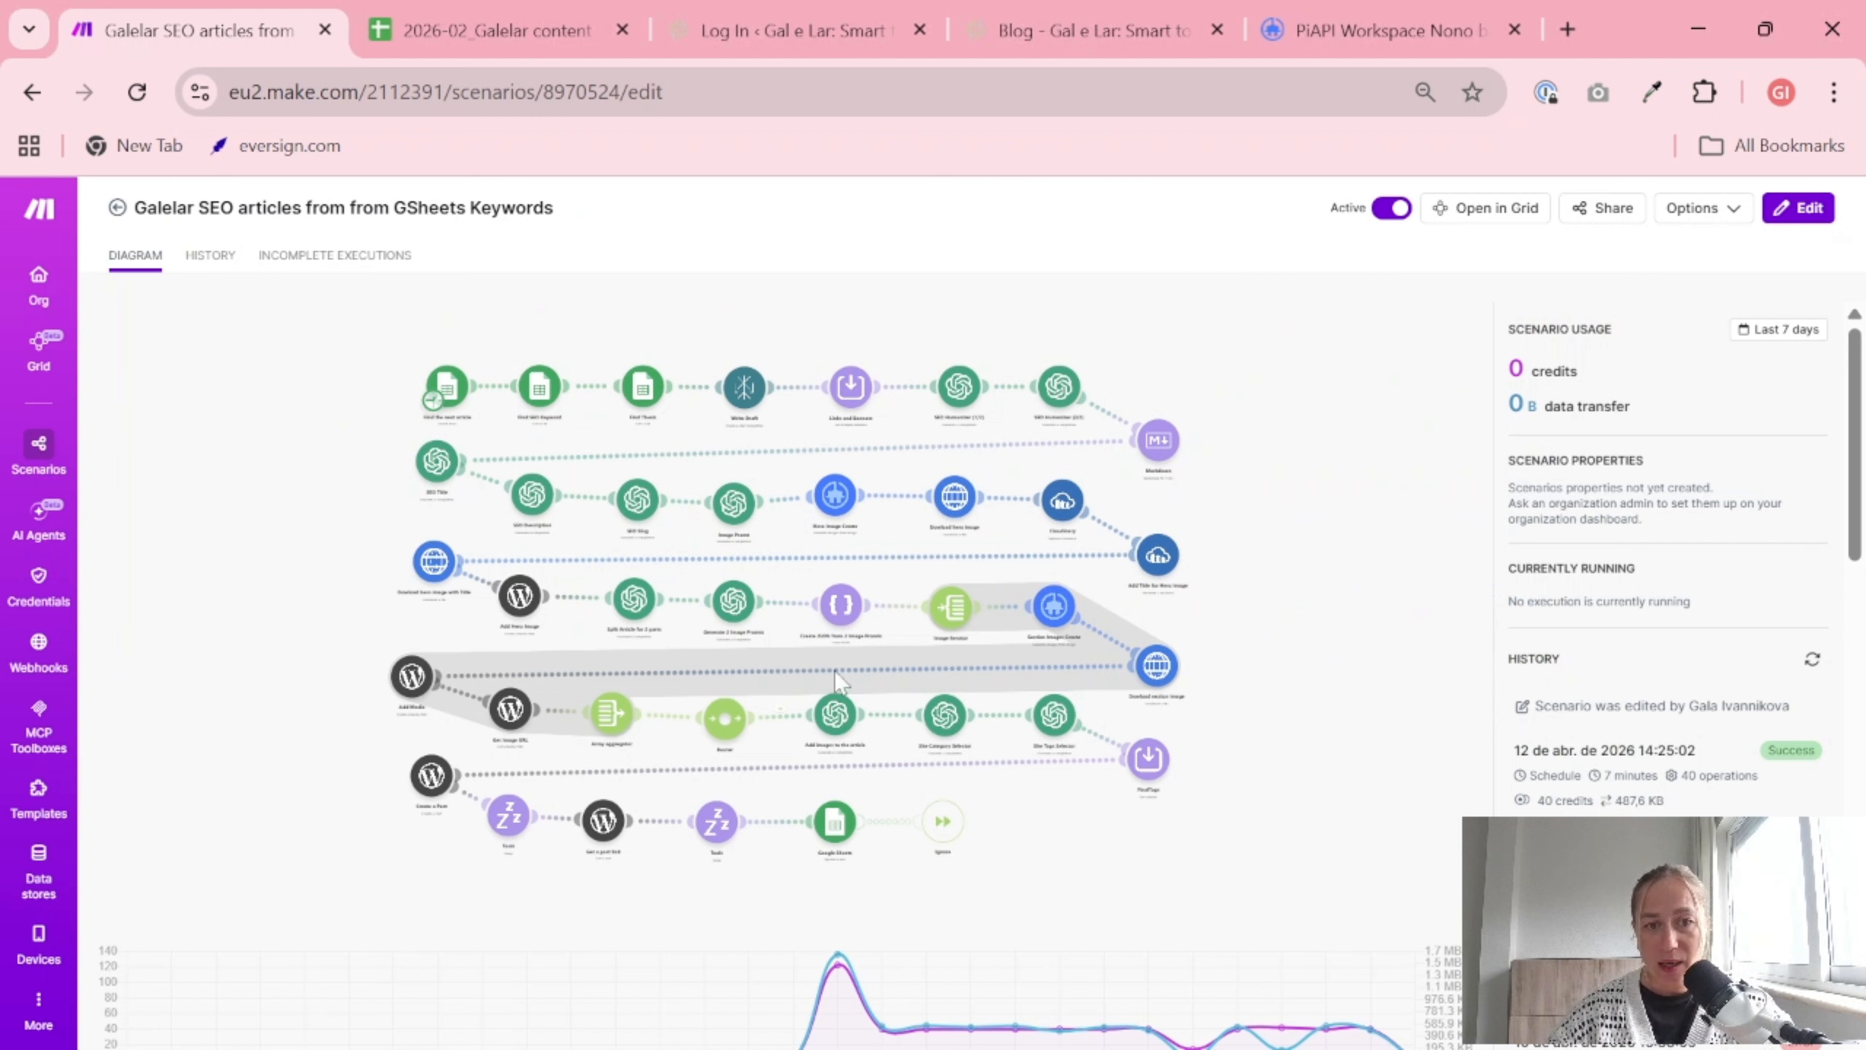
click(555, 610)
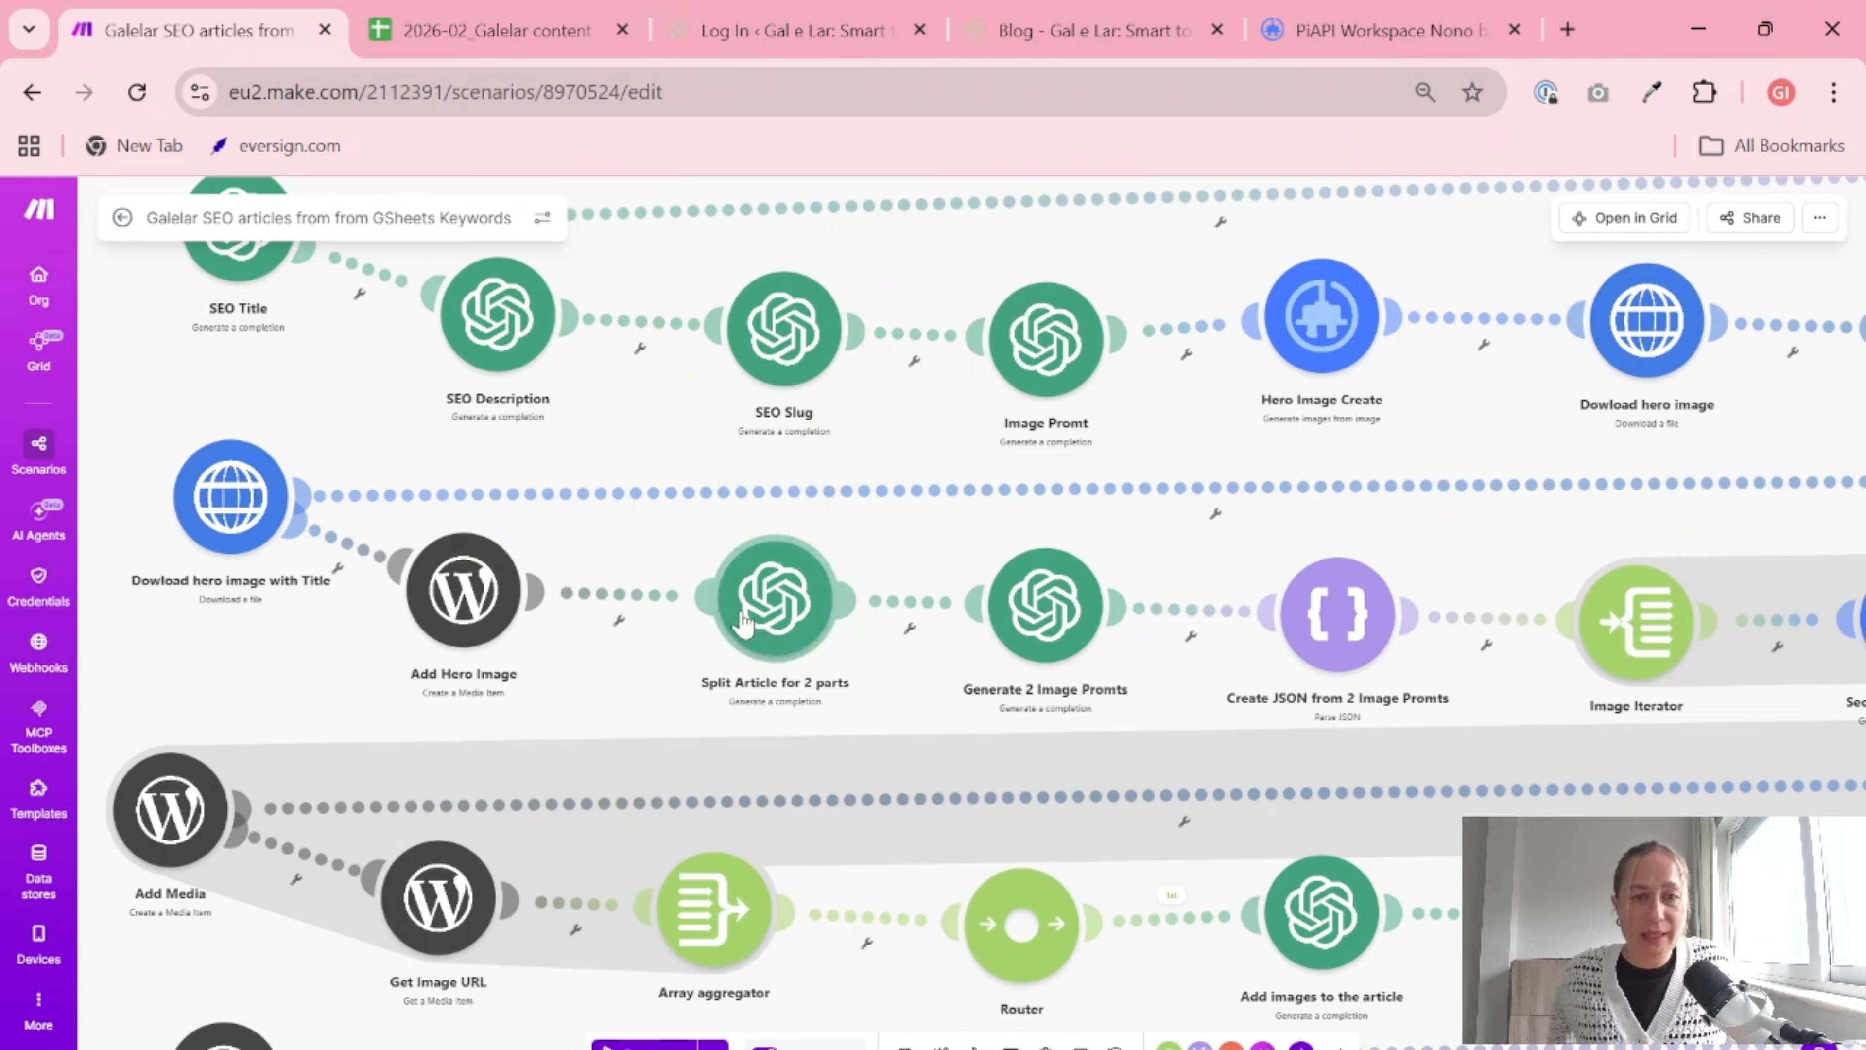
click(775, 581)
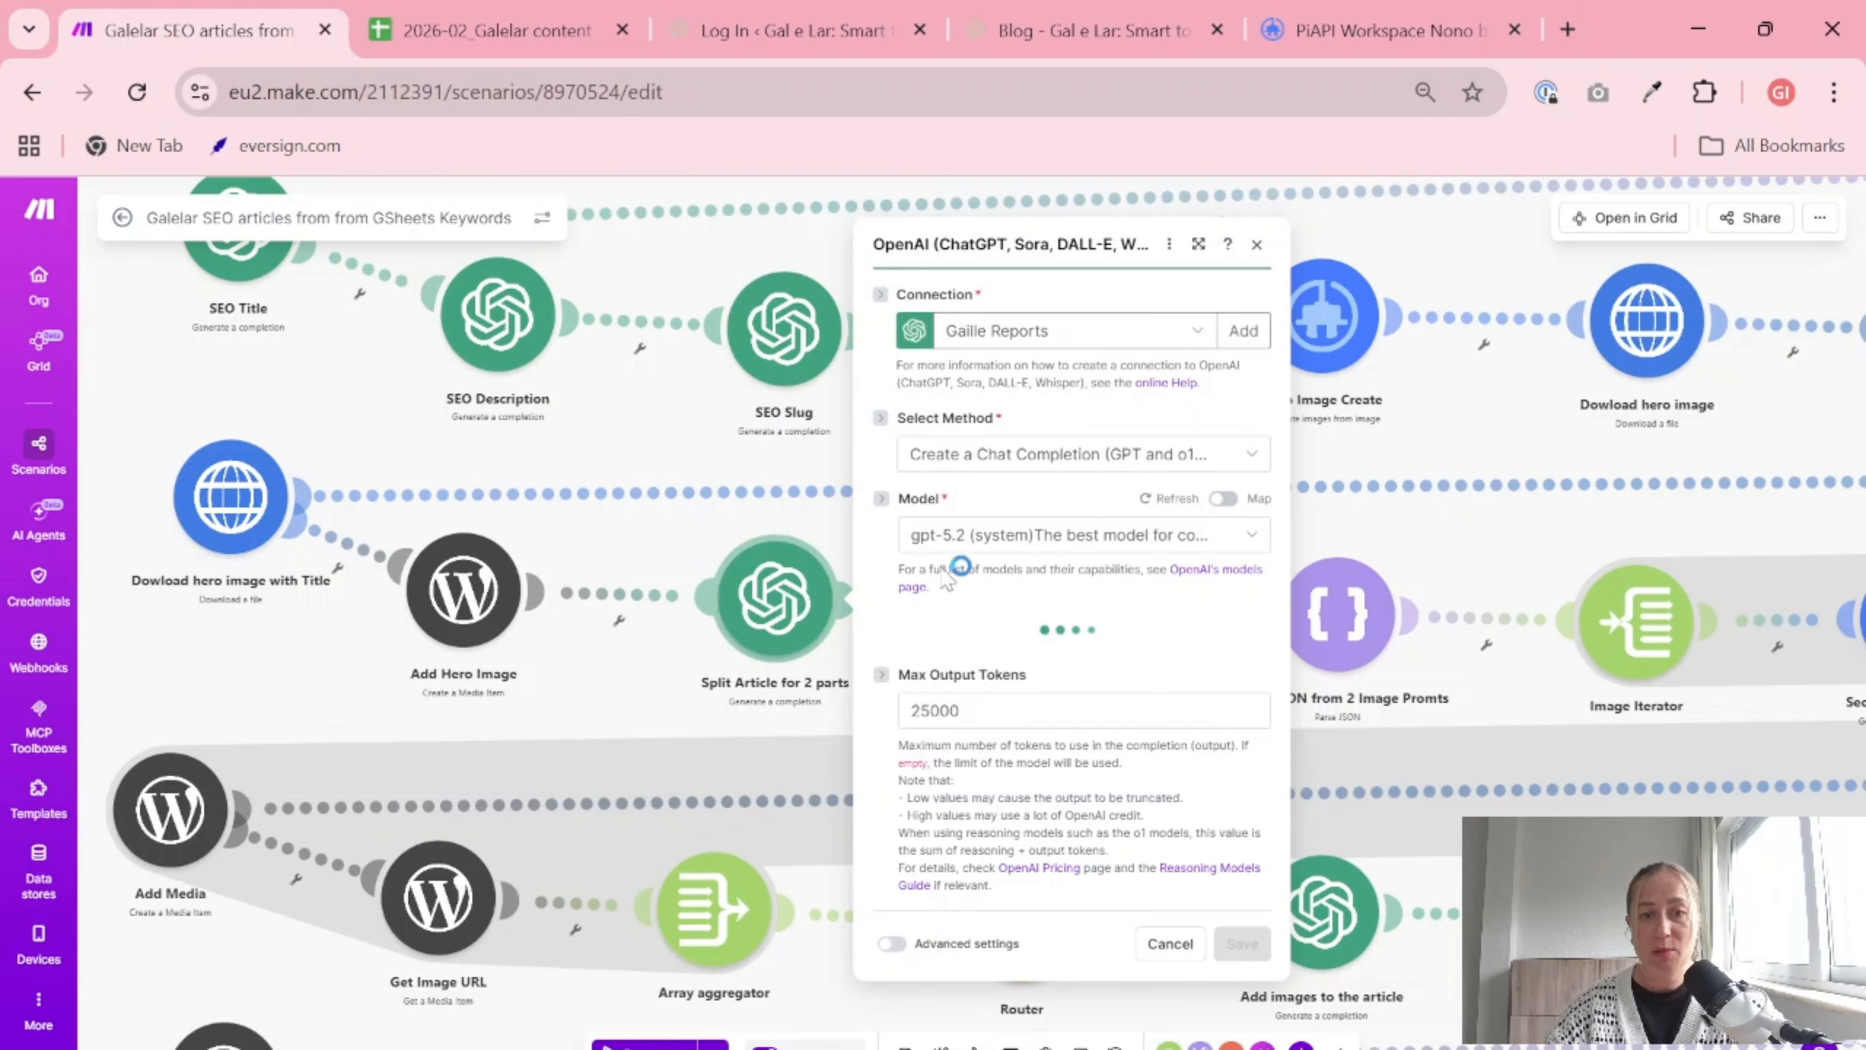
key(Escape)
right_click(769, 616)
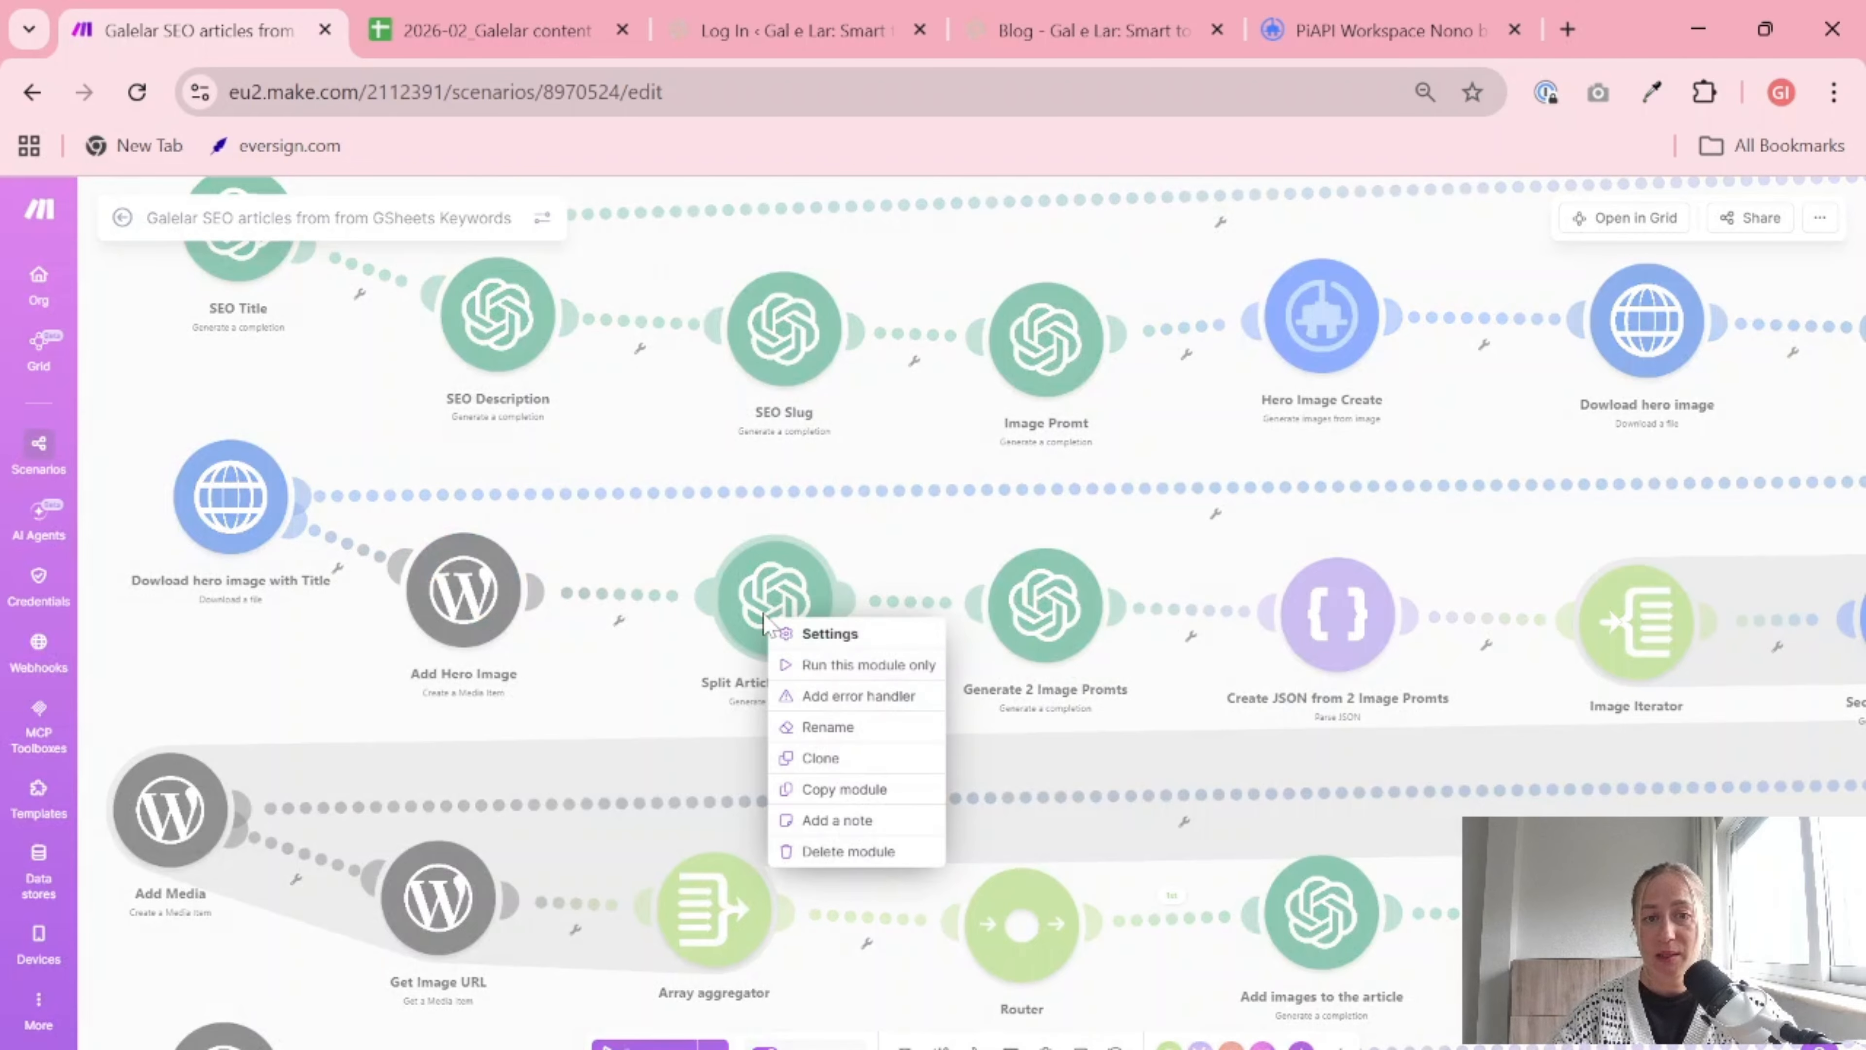
click(899, 730)
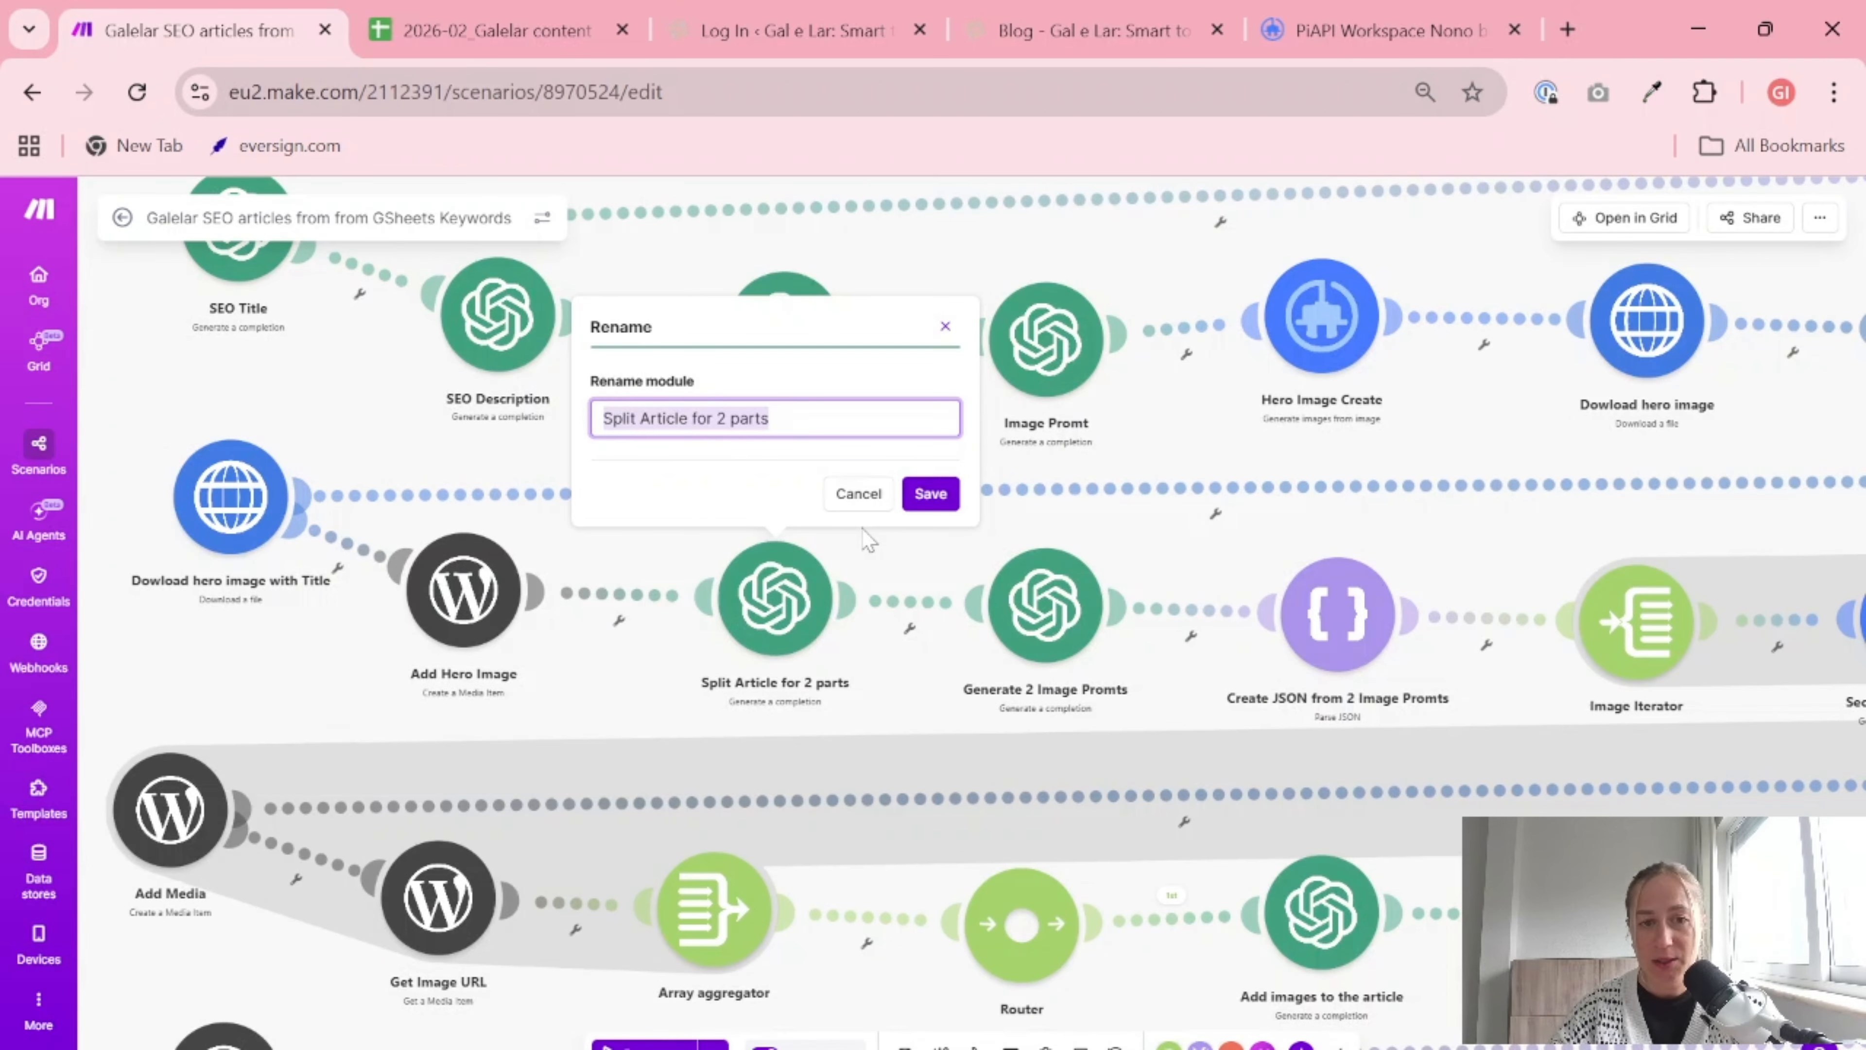
click(858, 500)
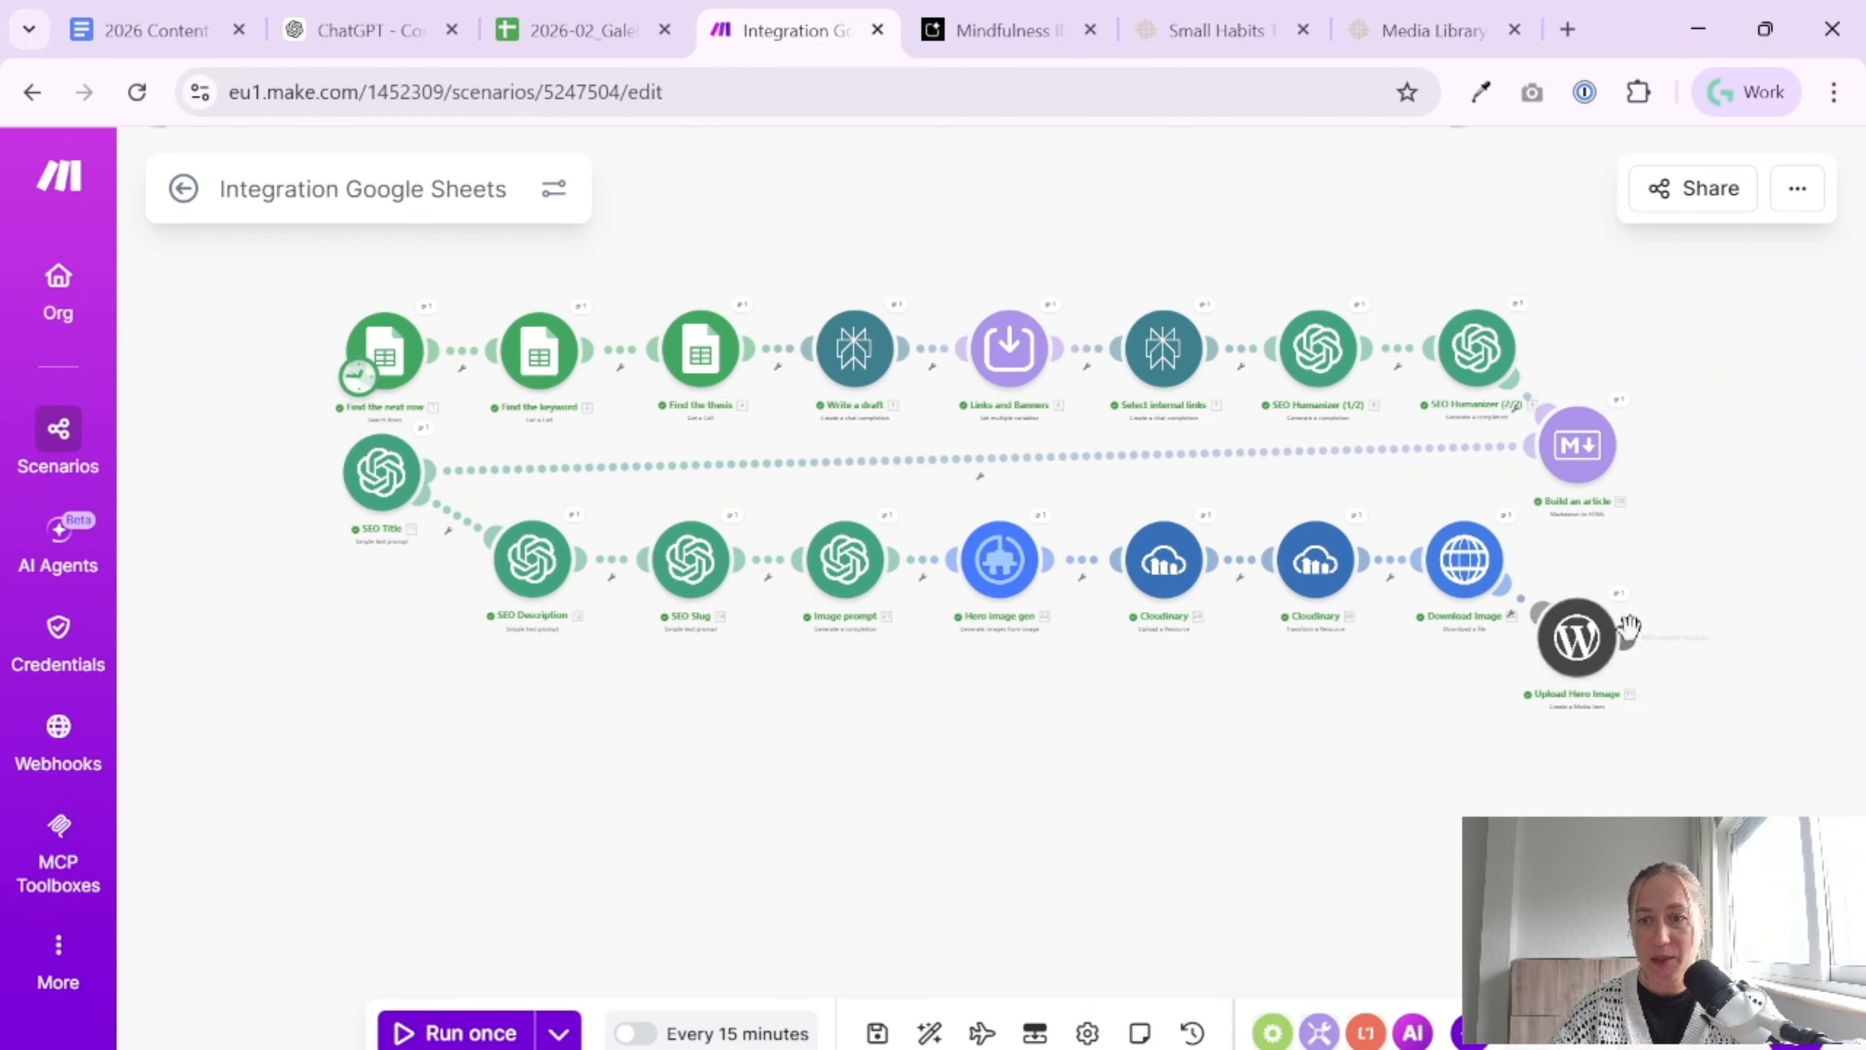
In the Integration Google Sheets scenario, add an OpenAI Generate a completion module after Upload Hero Image and set its model to GPT-5.4
click(1425, 637)
click(882, 663)
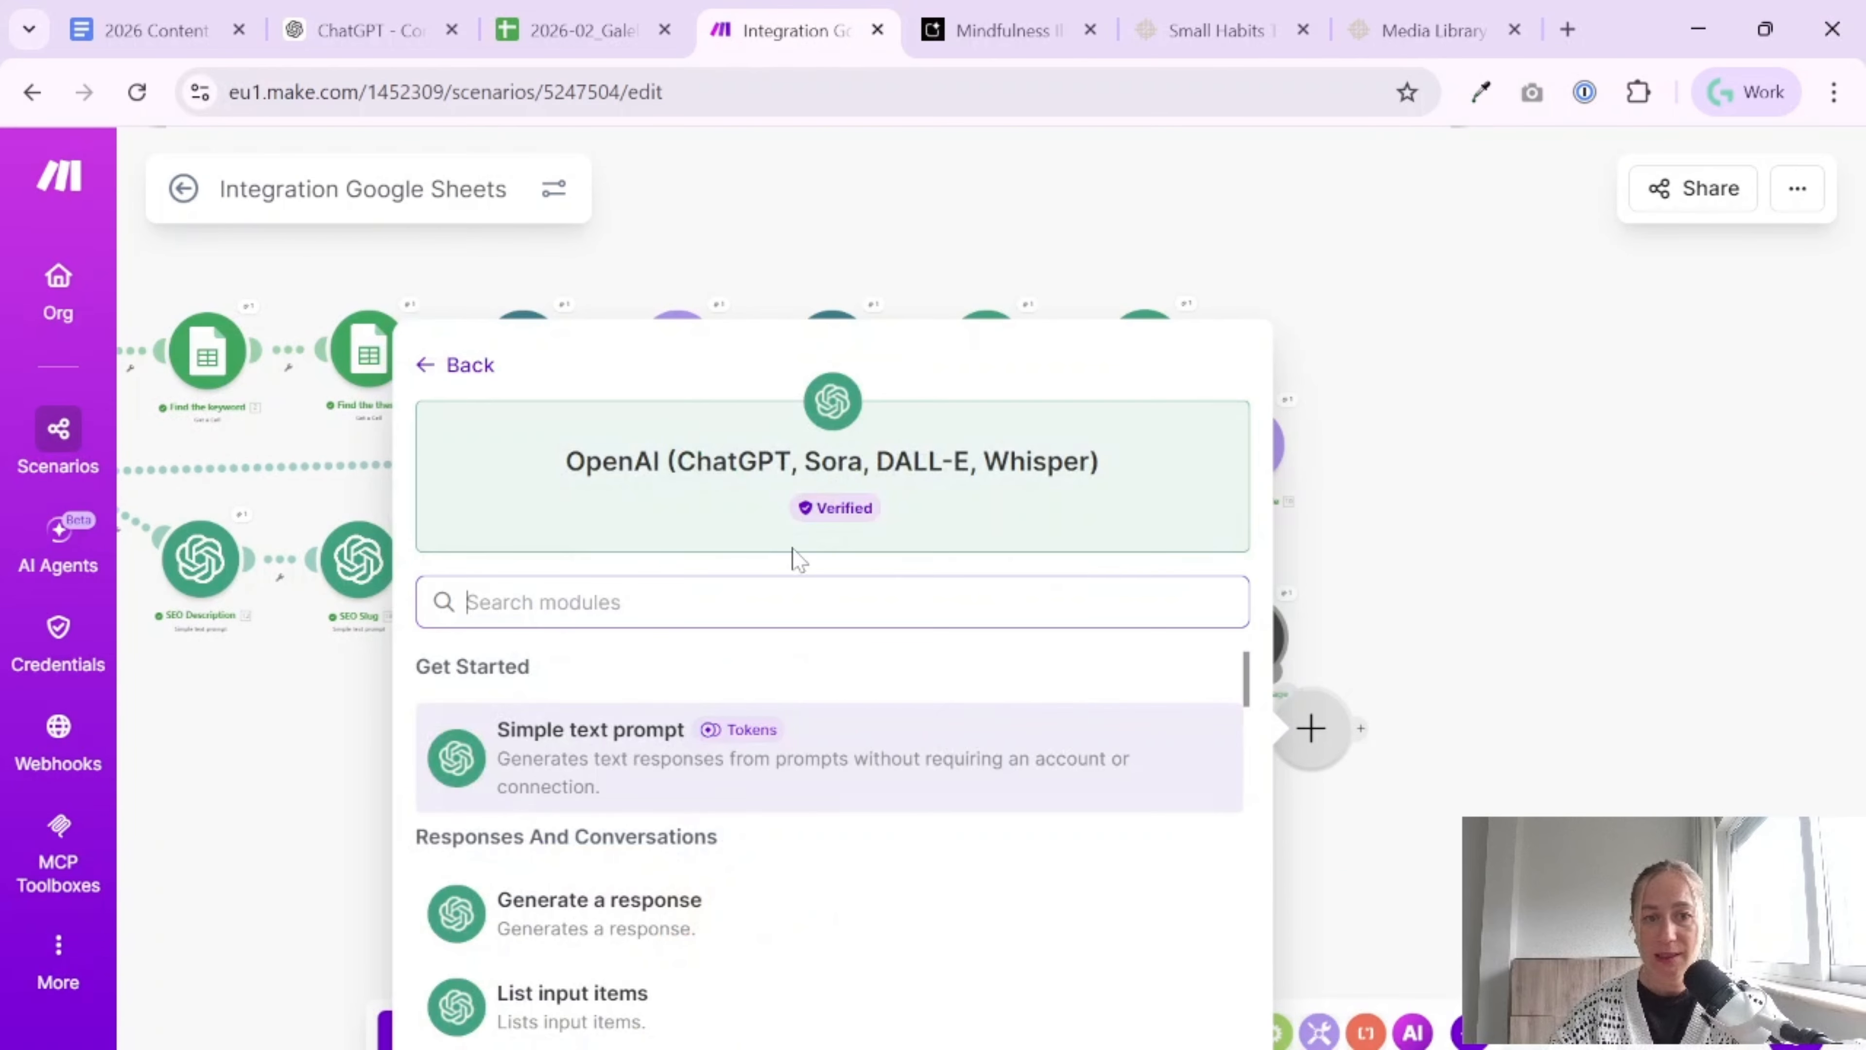
scroll(729, 862, down, 6)
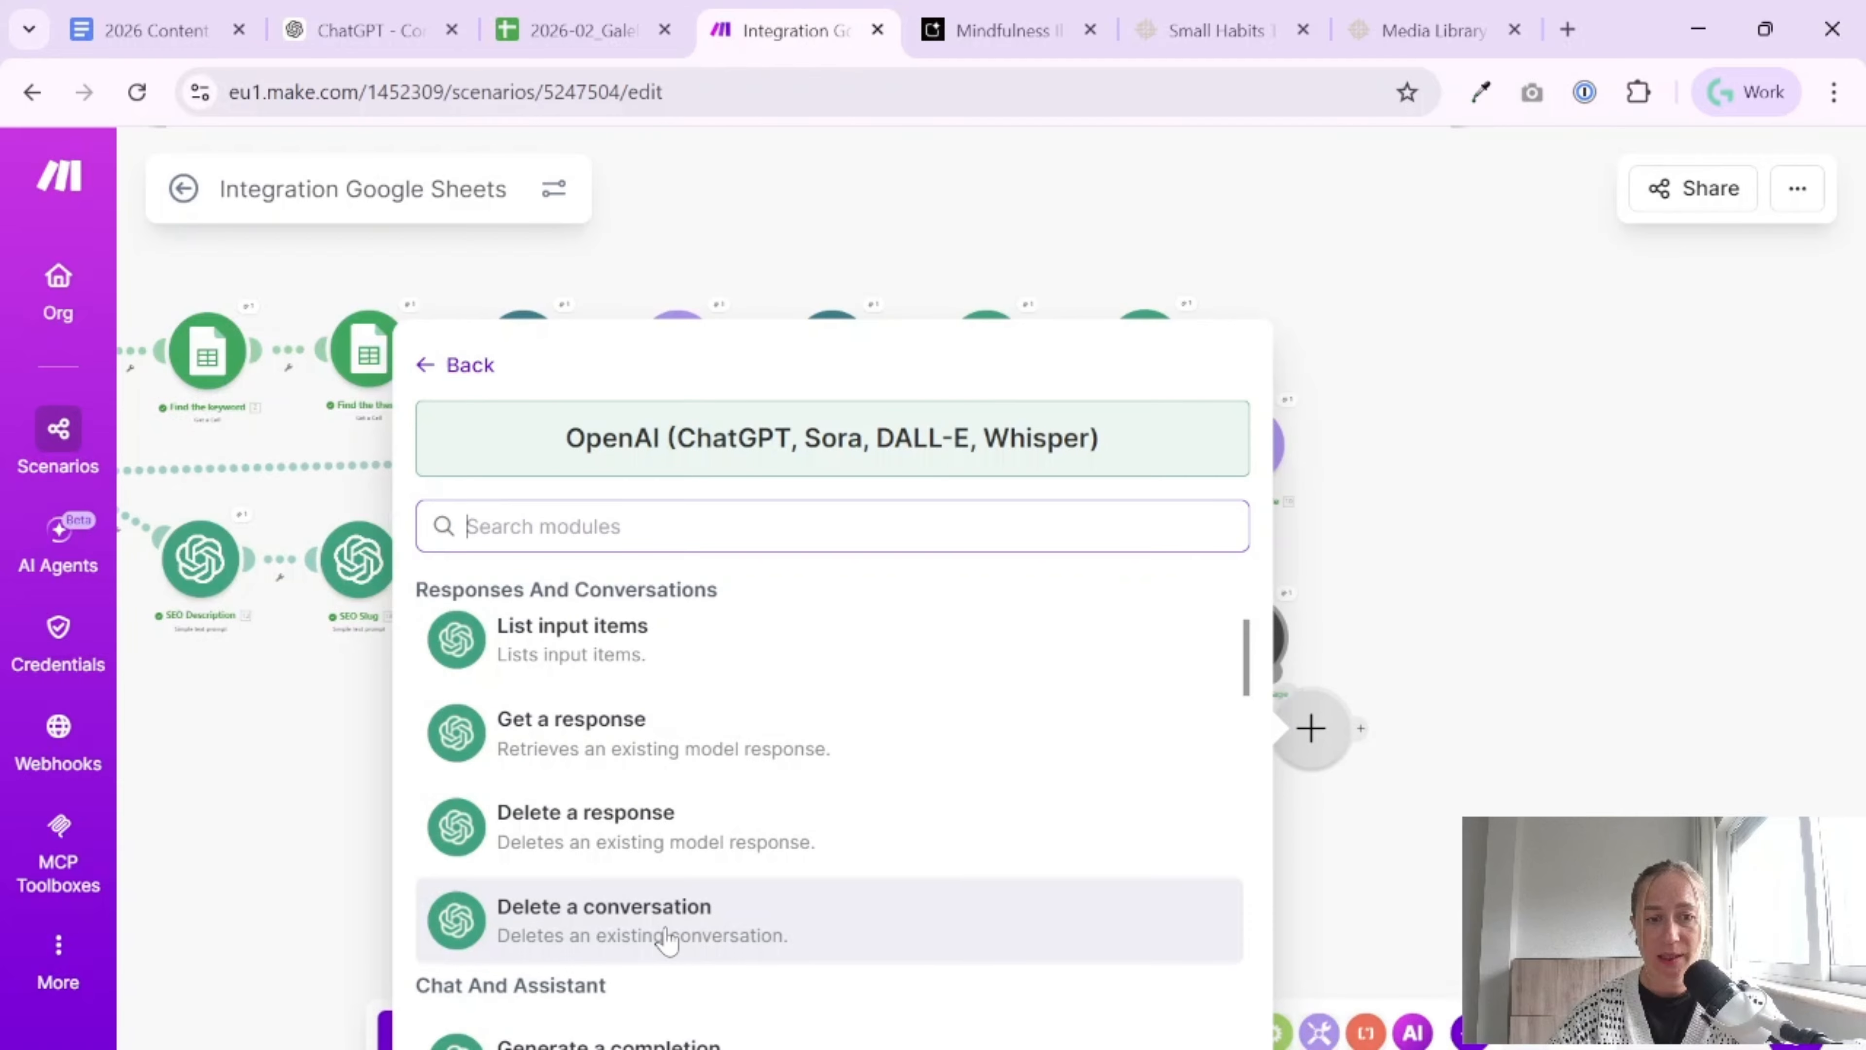
click(657, 923)
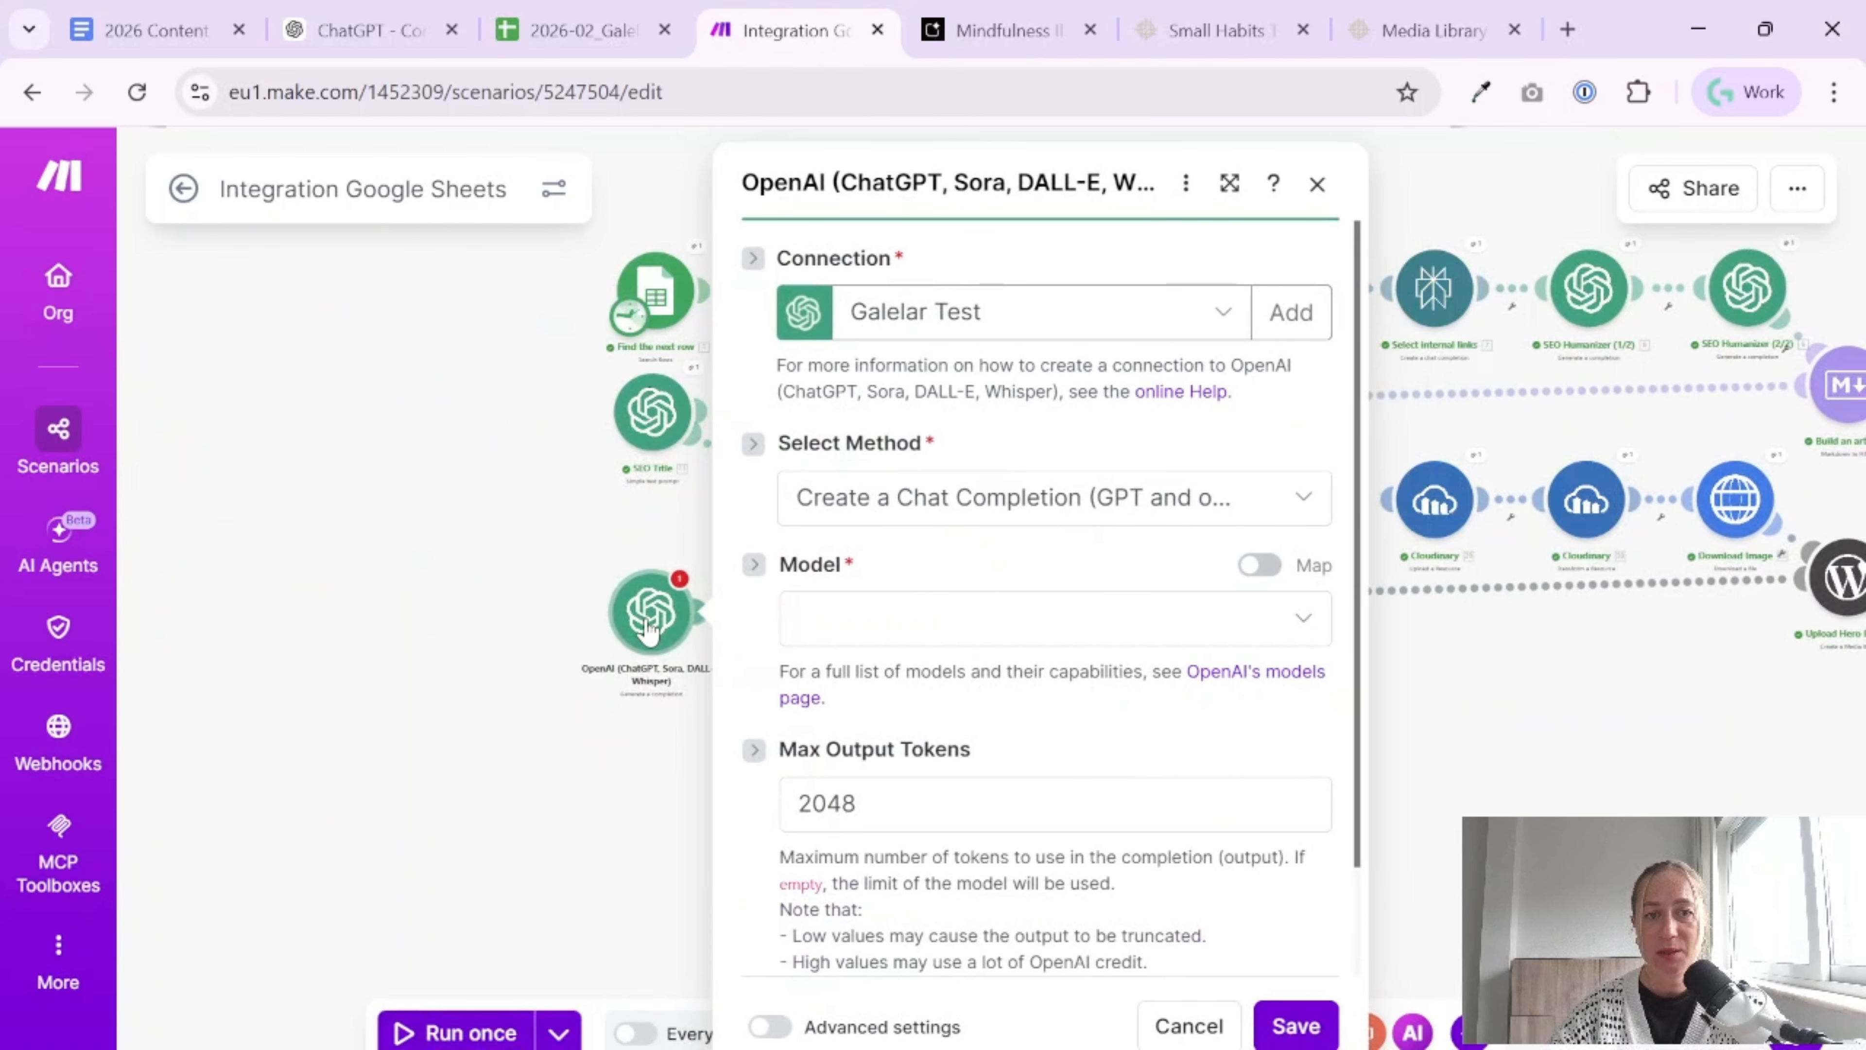
click(1000, 616)
click(1011, 761)
scroll(1053, 721, down, 2)
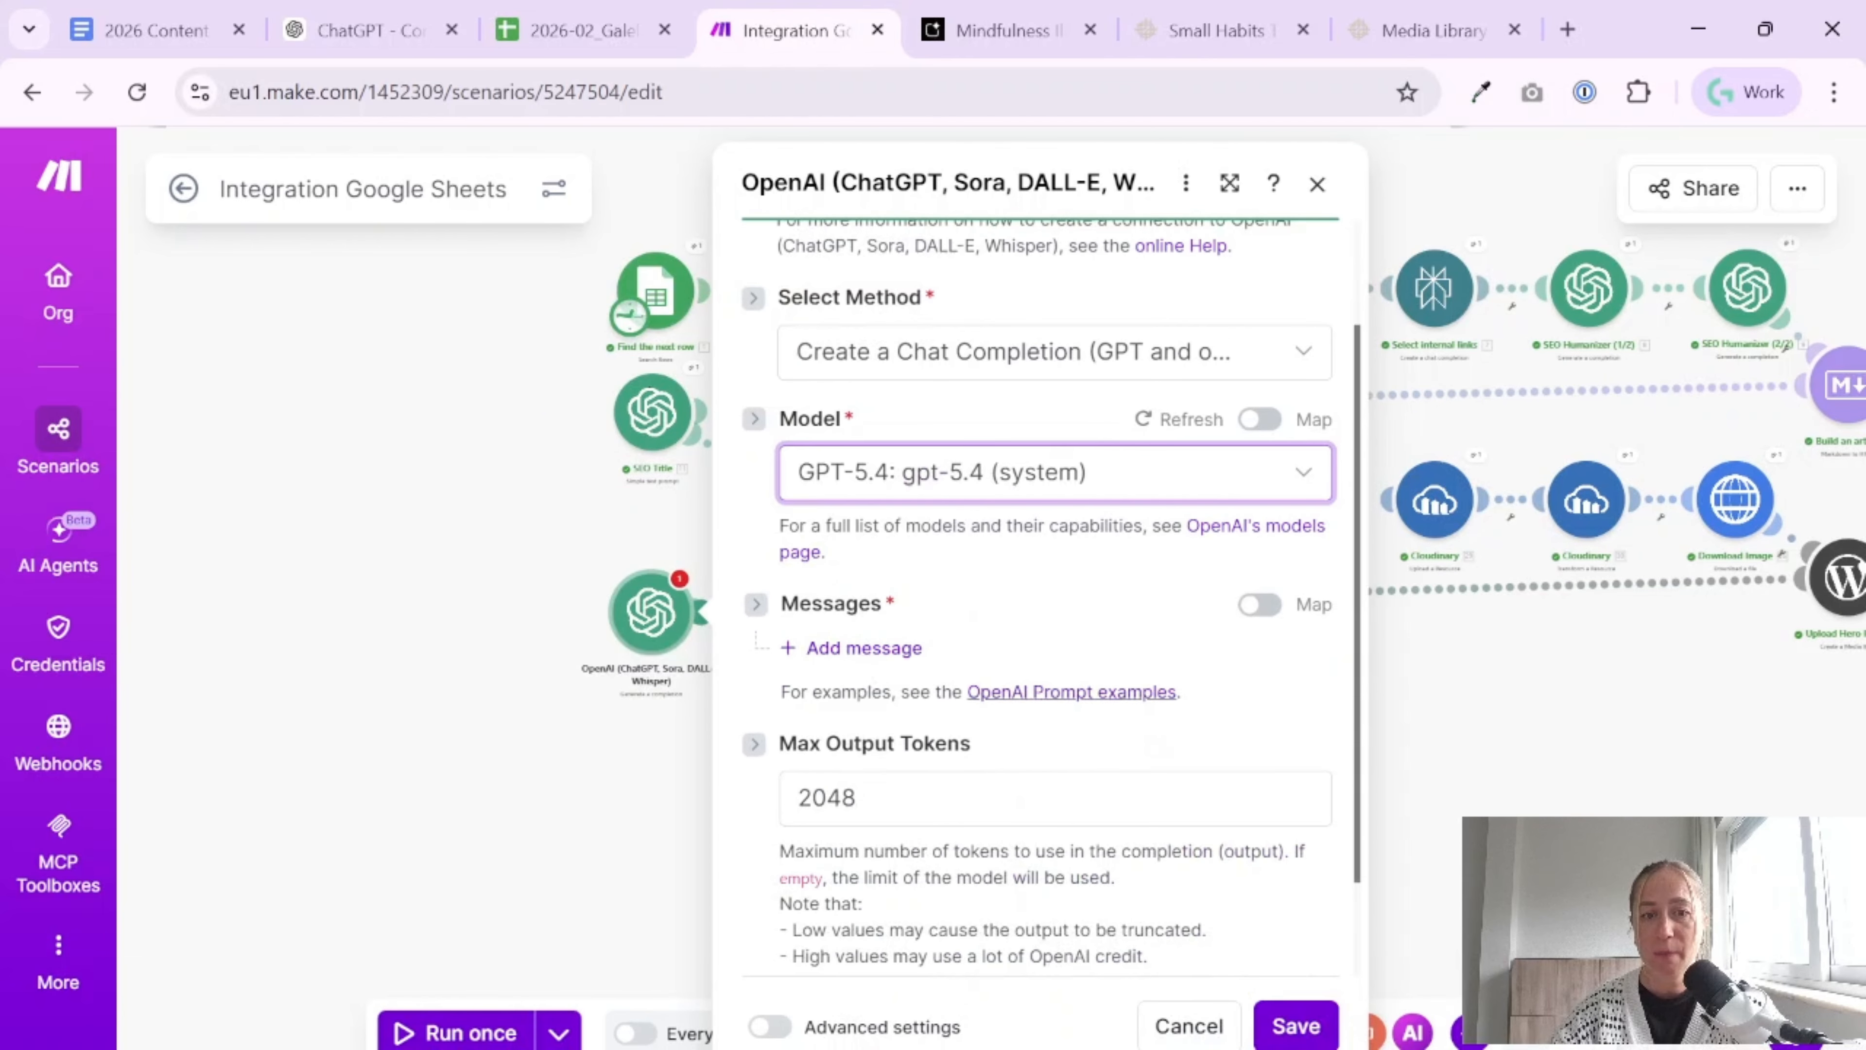
Add a first message with the Developer / System role and paste the editorial designer prompt as its text content
click(1001, 739)
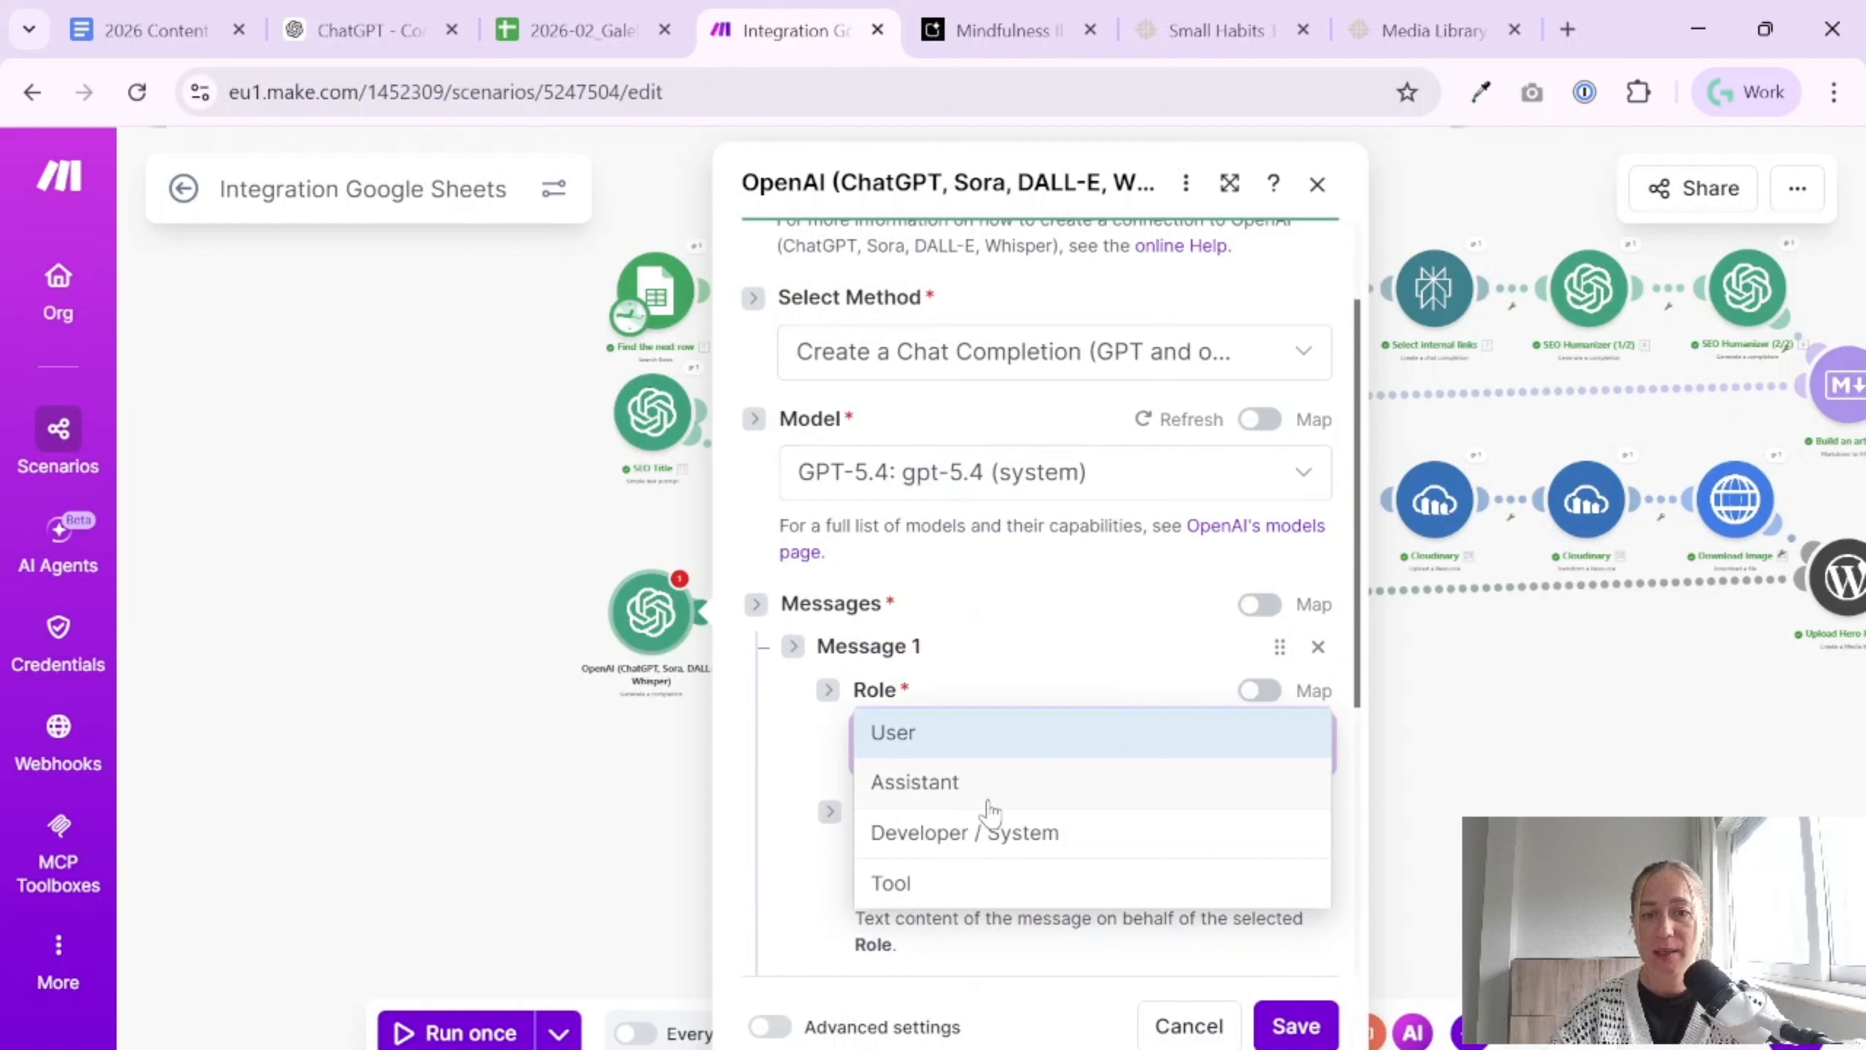
click(973, 832)
click(1029, 886)
key(ctrl+v)
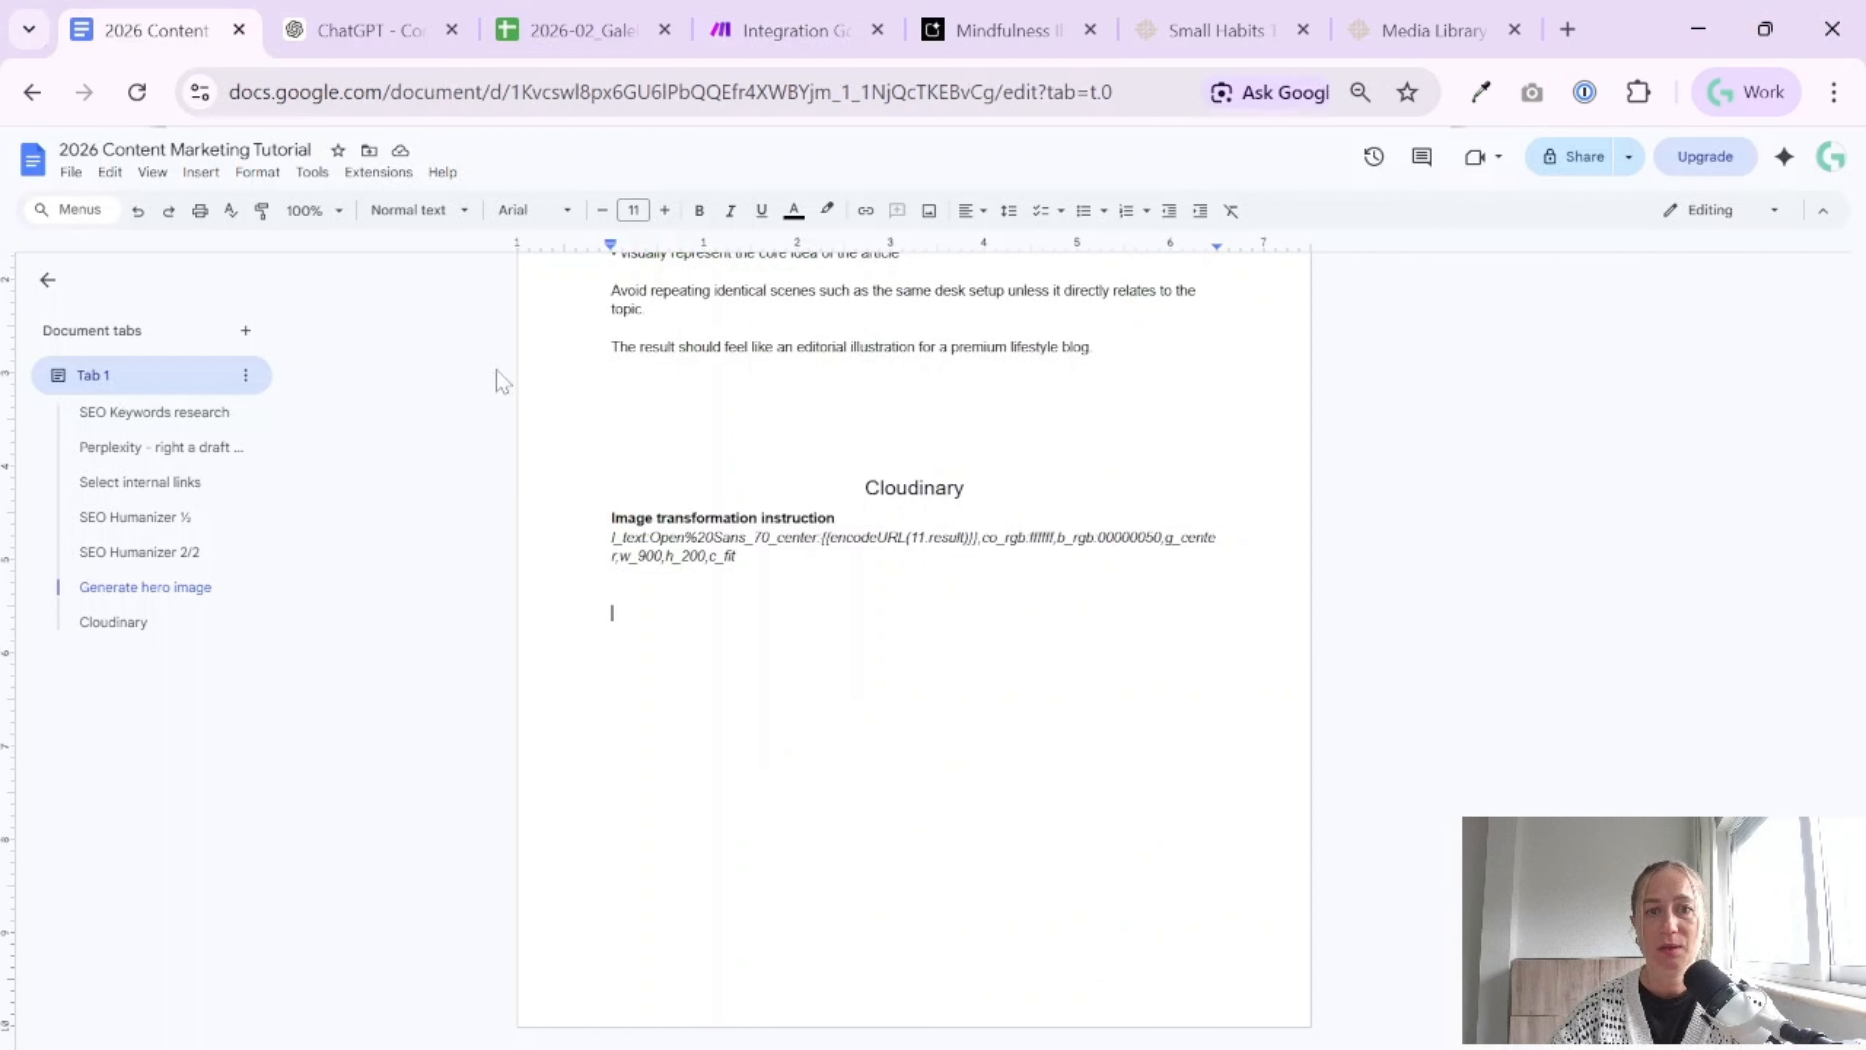
Switch to the 2026 Content Marketing Tutorial document and add the lines "Split Article for 2 pieces" and "System prompt:" below the Cloudinary section
click(154, 30)
text(Split A)
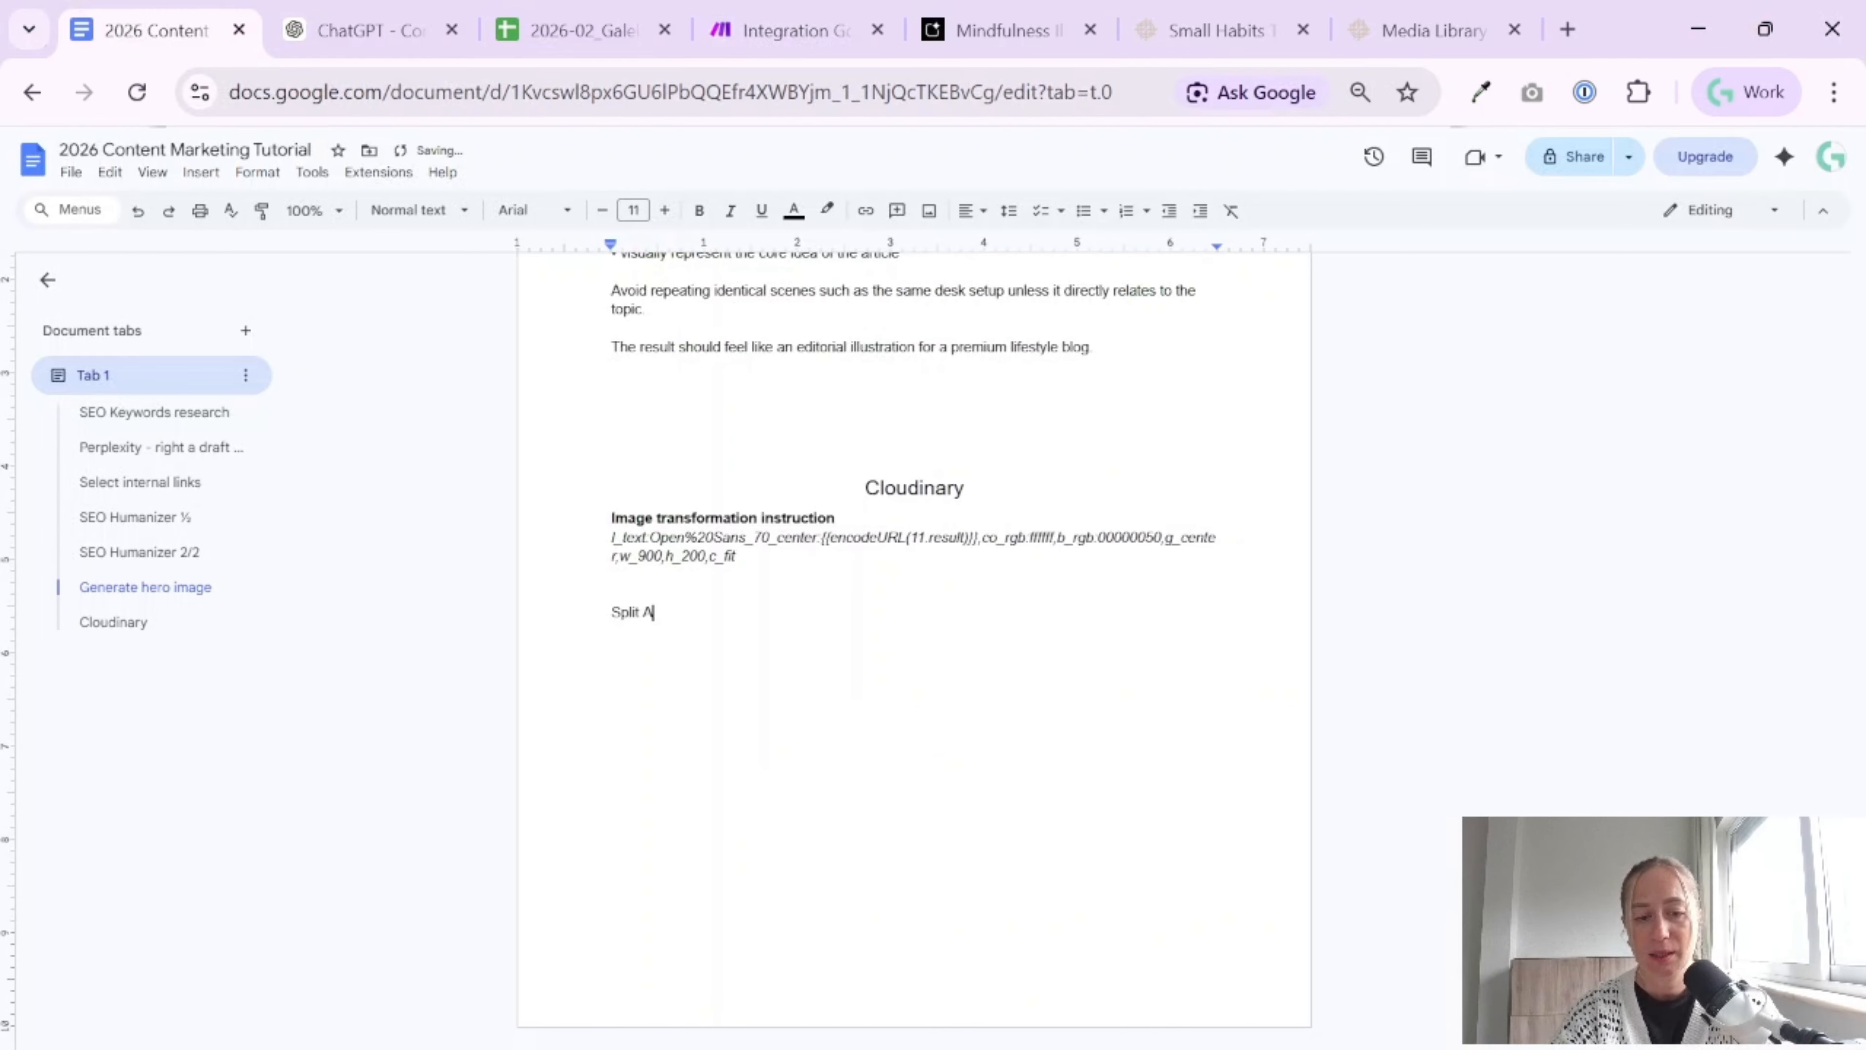
text(rticle for 2 )
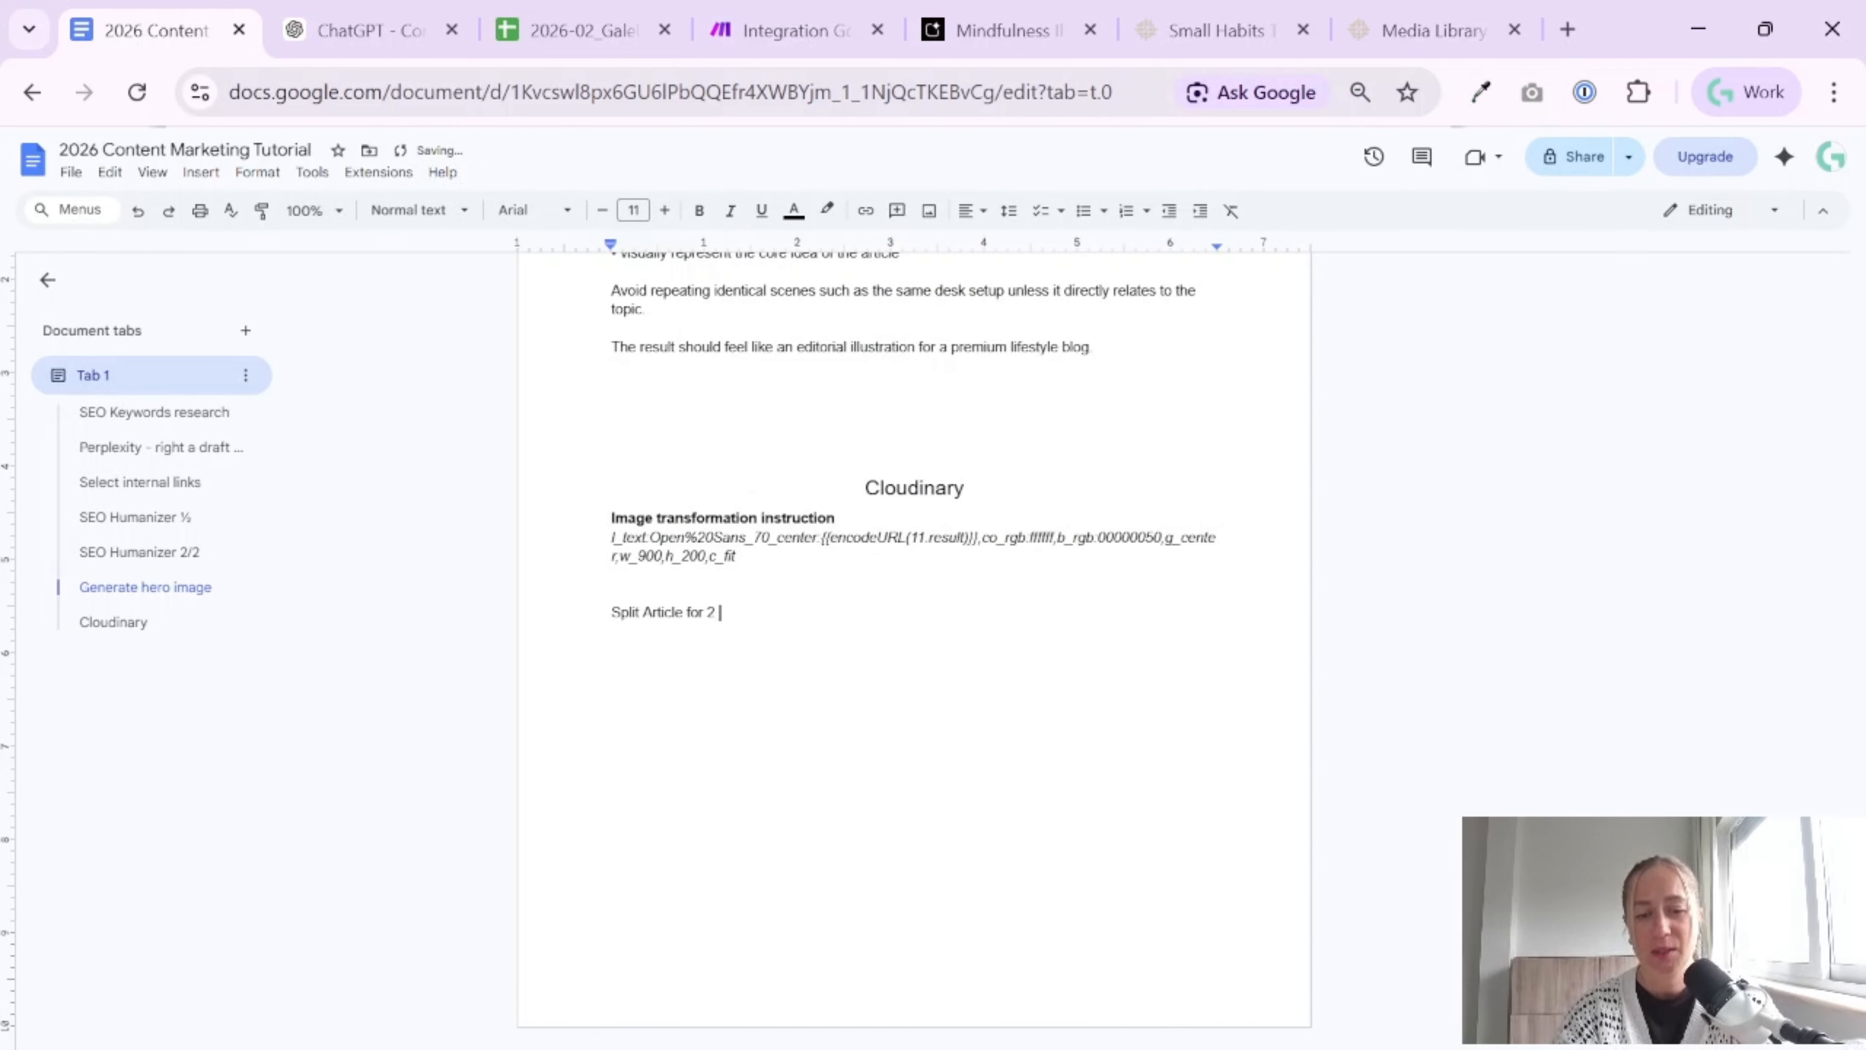
text(pieces)
key(Return)
text(System prompt:)
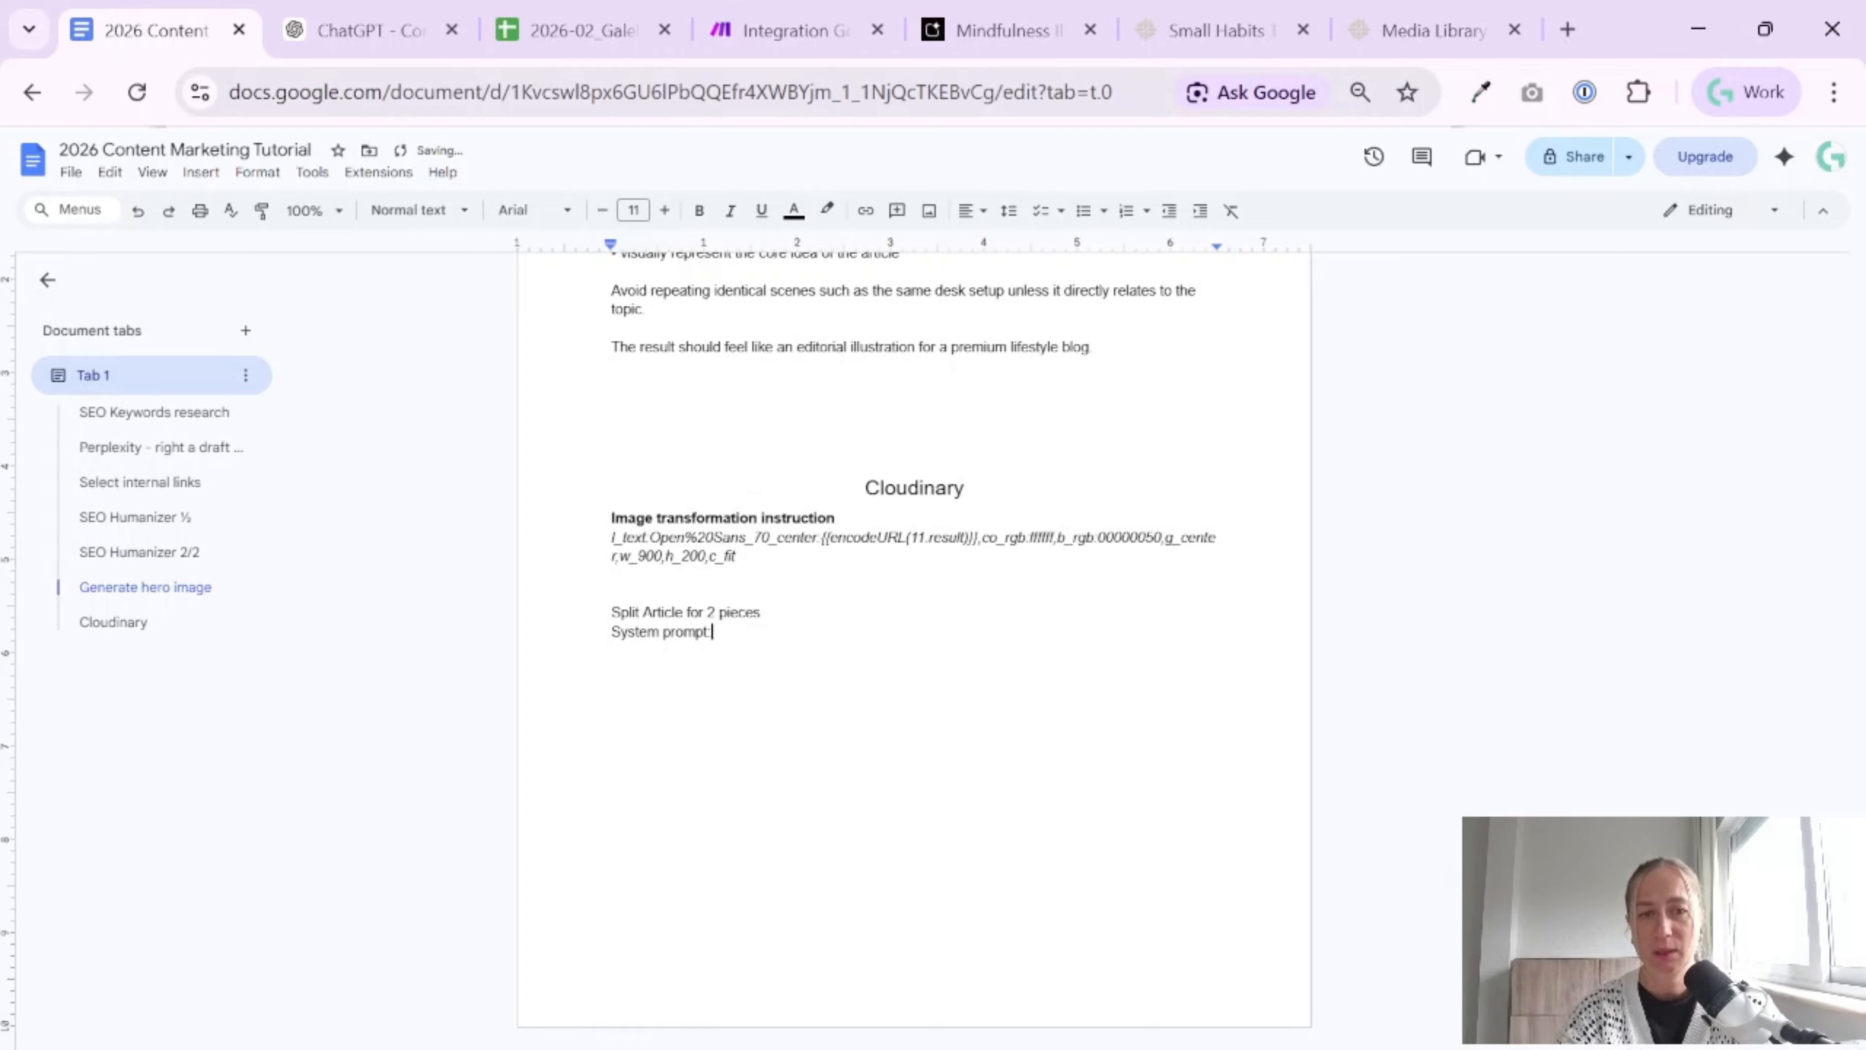
Paste the editorial designer prompt under its label and format the section title as a centred Heading 2 and the "System prompt:" label as bold
scroll(914, 640, up, 10)
scroll(914, 639, up, 9)
scroll(914, 639, down, 5)
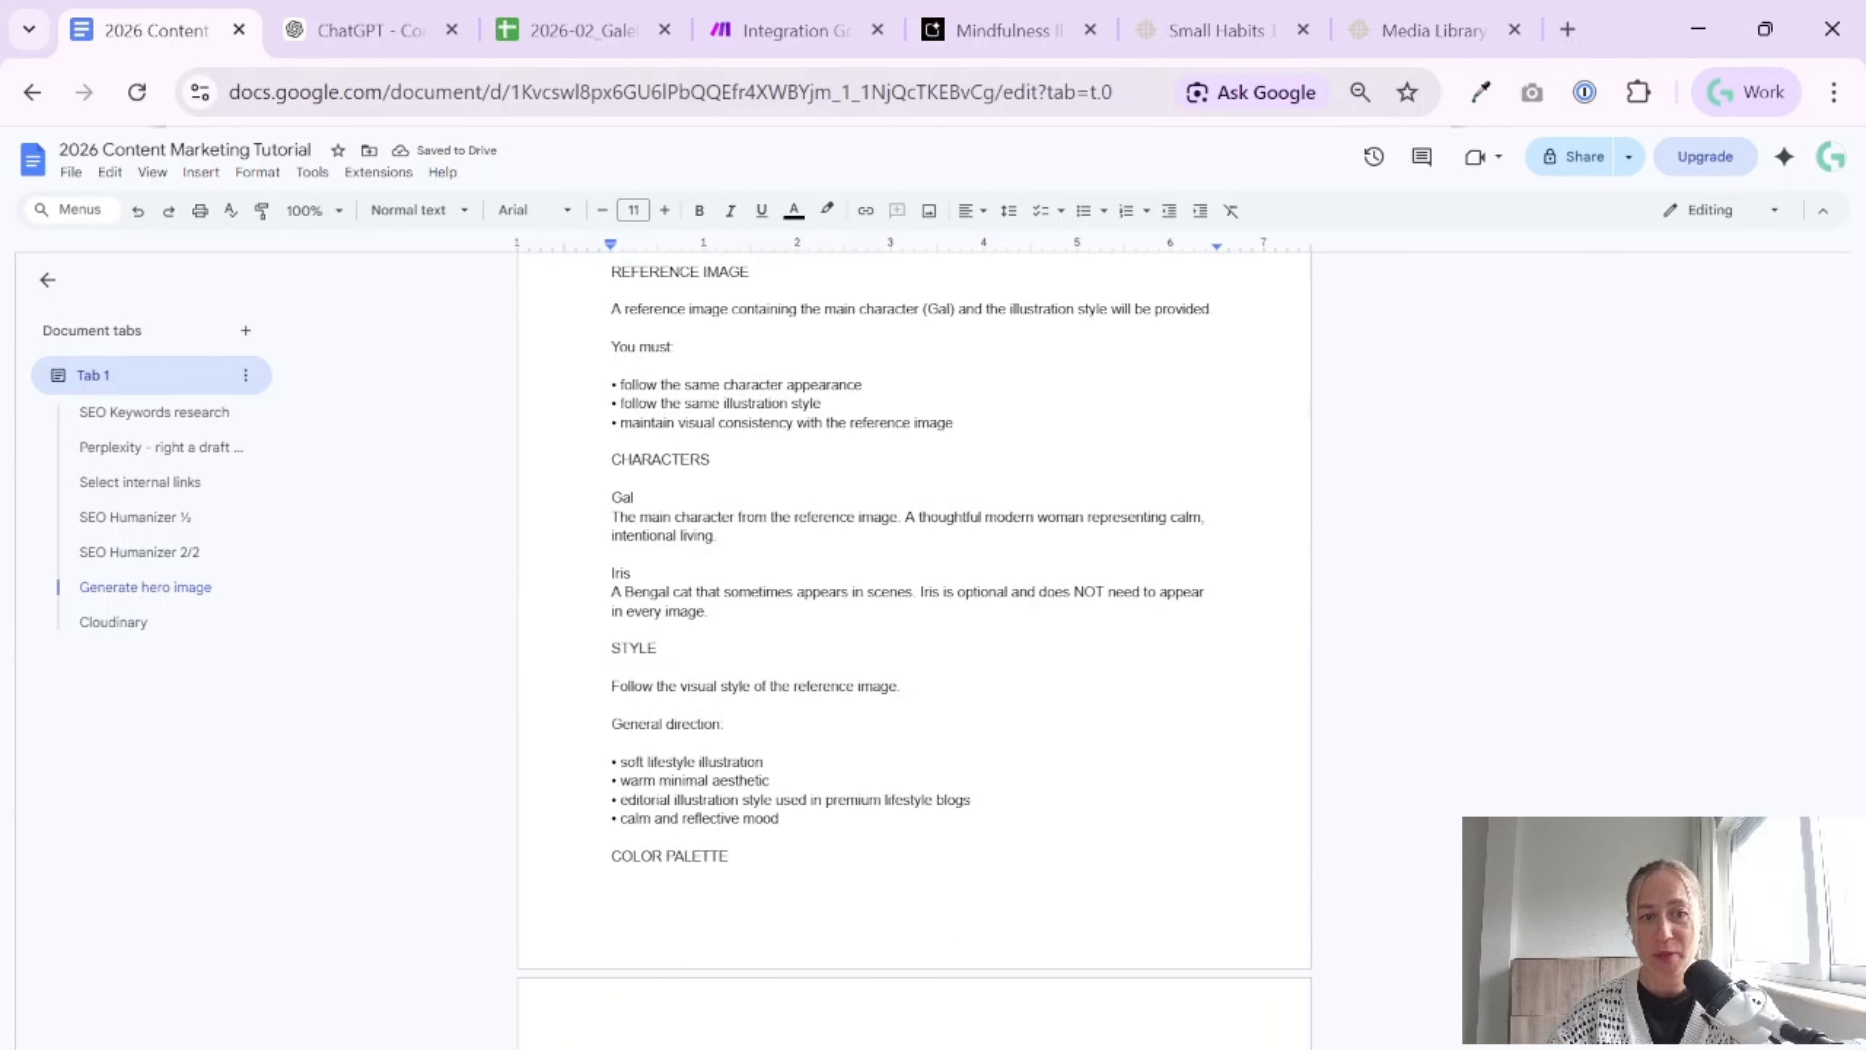
scroll(914, 640, up, 2)
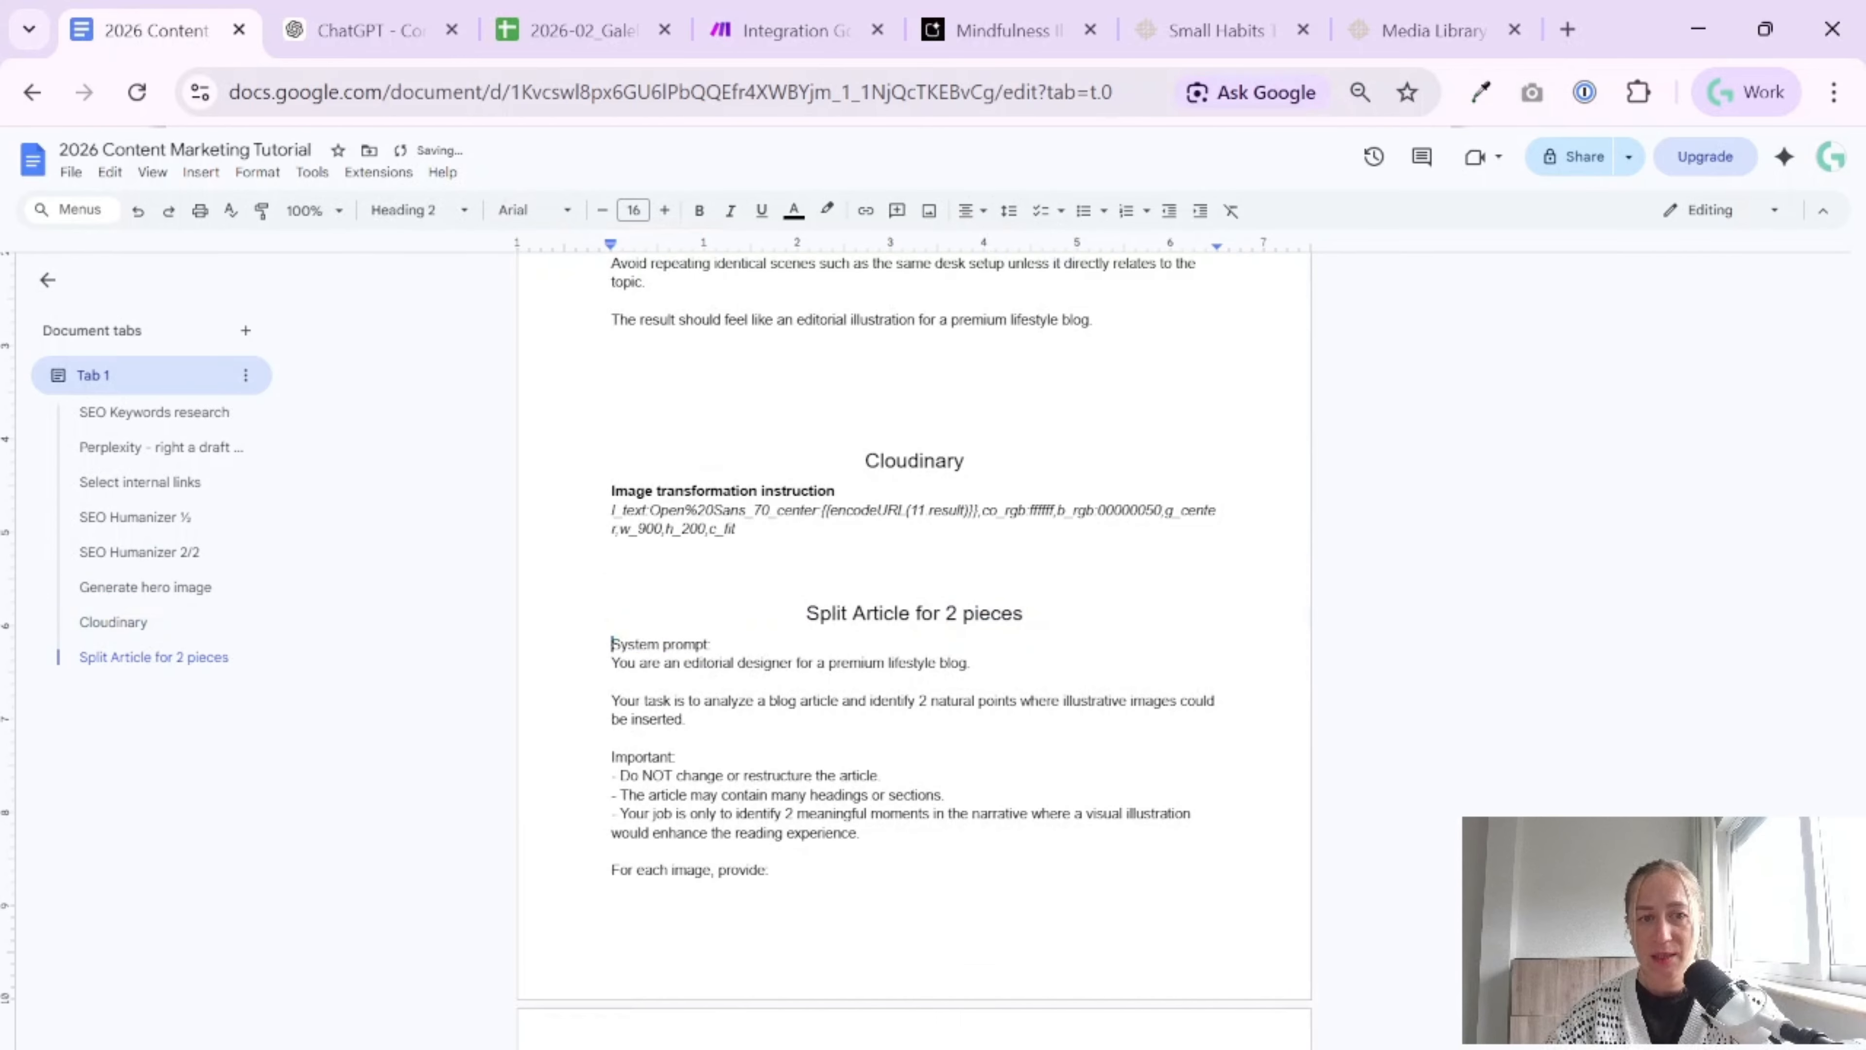
drag(612, 643, 977, 662)
key(ctrl+b)
click(613, 682)
click(677, 756)
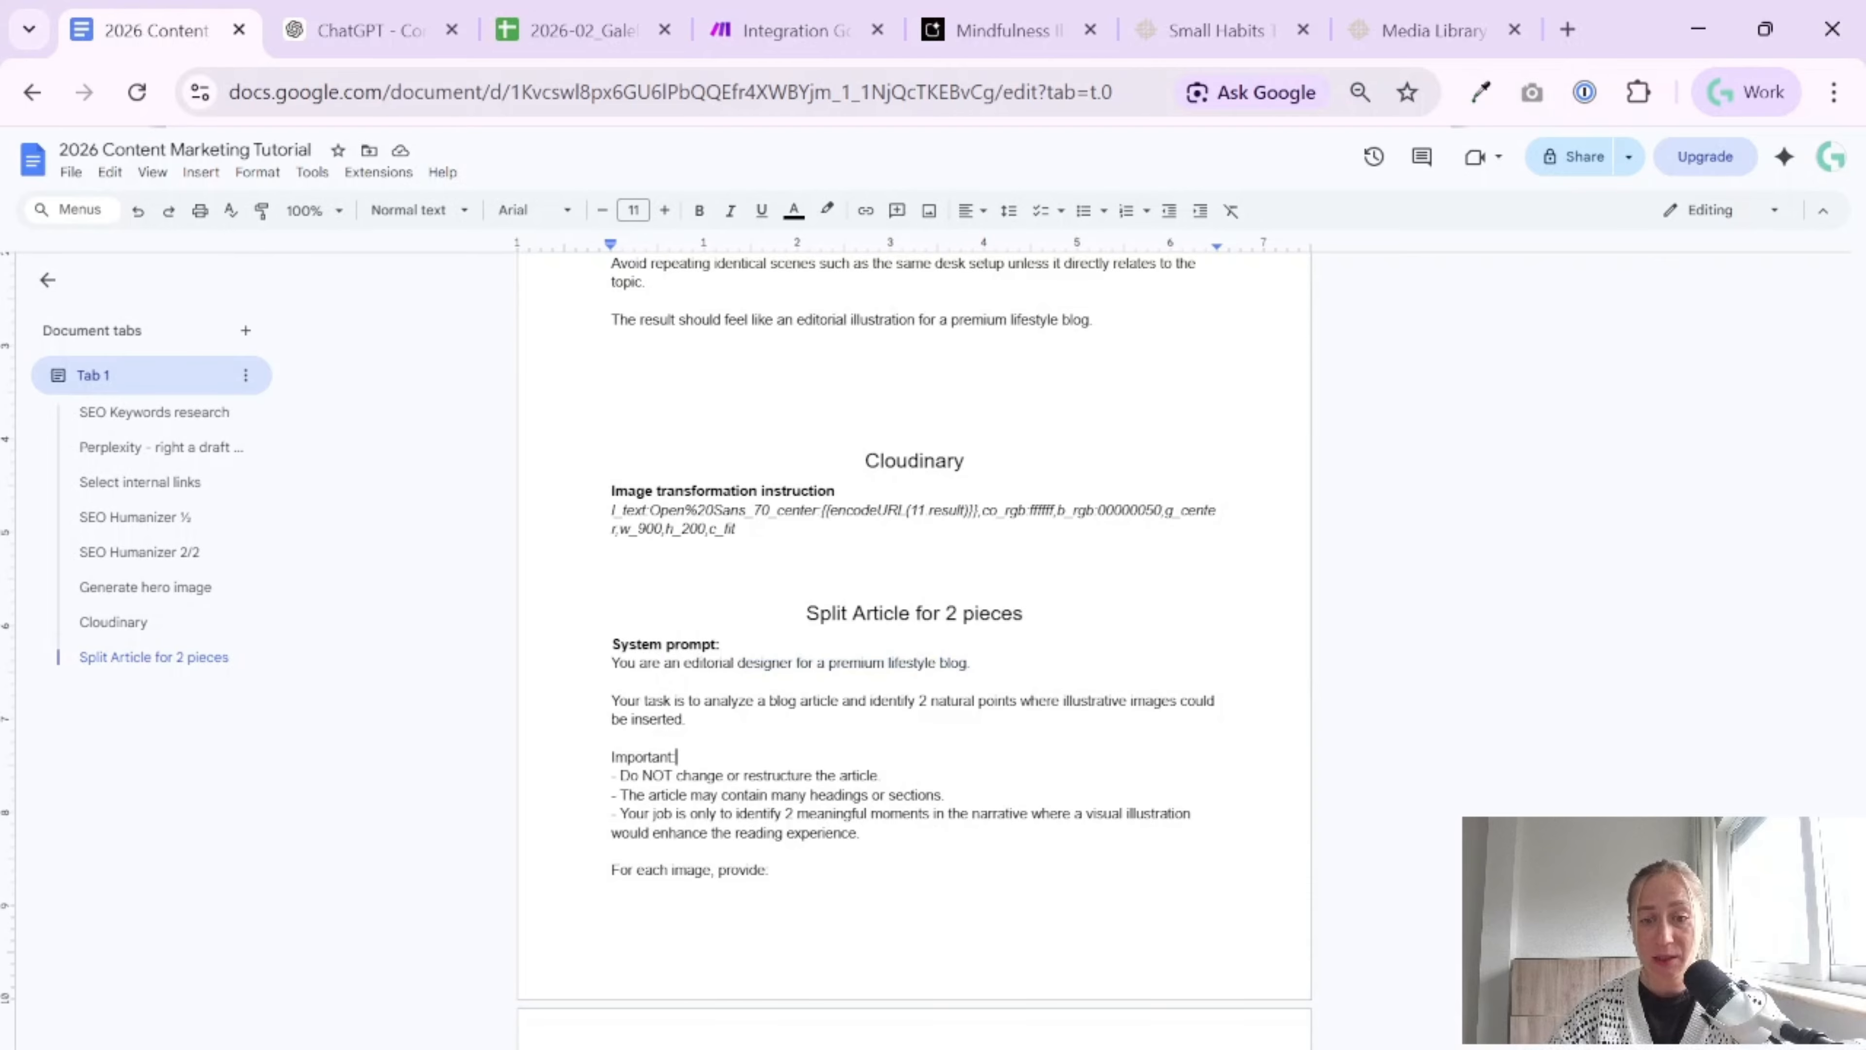
Review the system prompt's instructions, the two items required per image, the visual description rules and the strict output format
scroll(914, 625, down, 2)
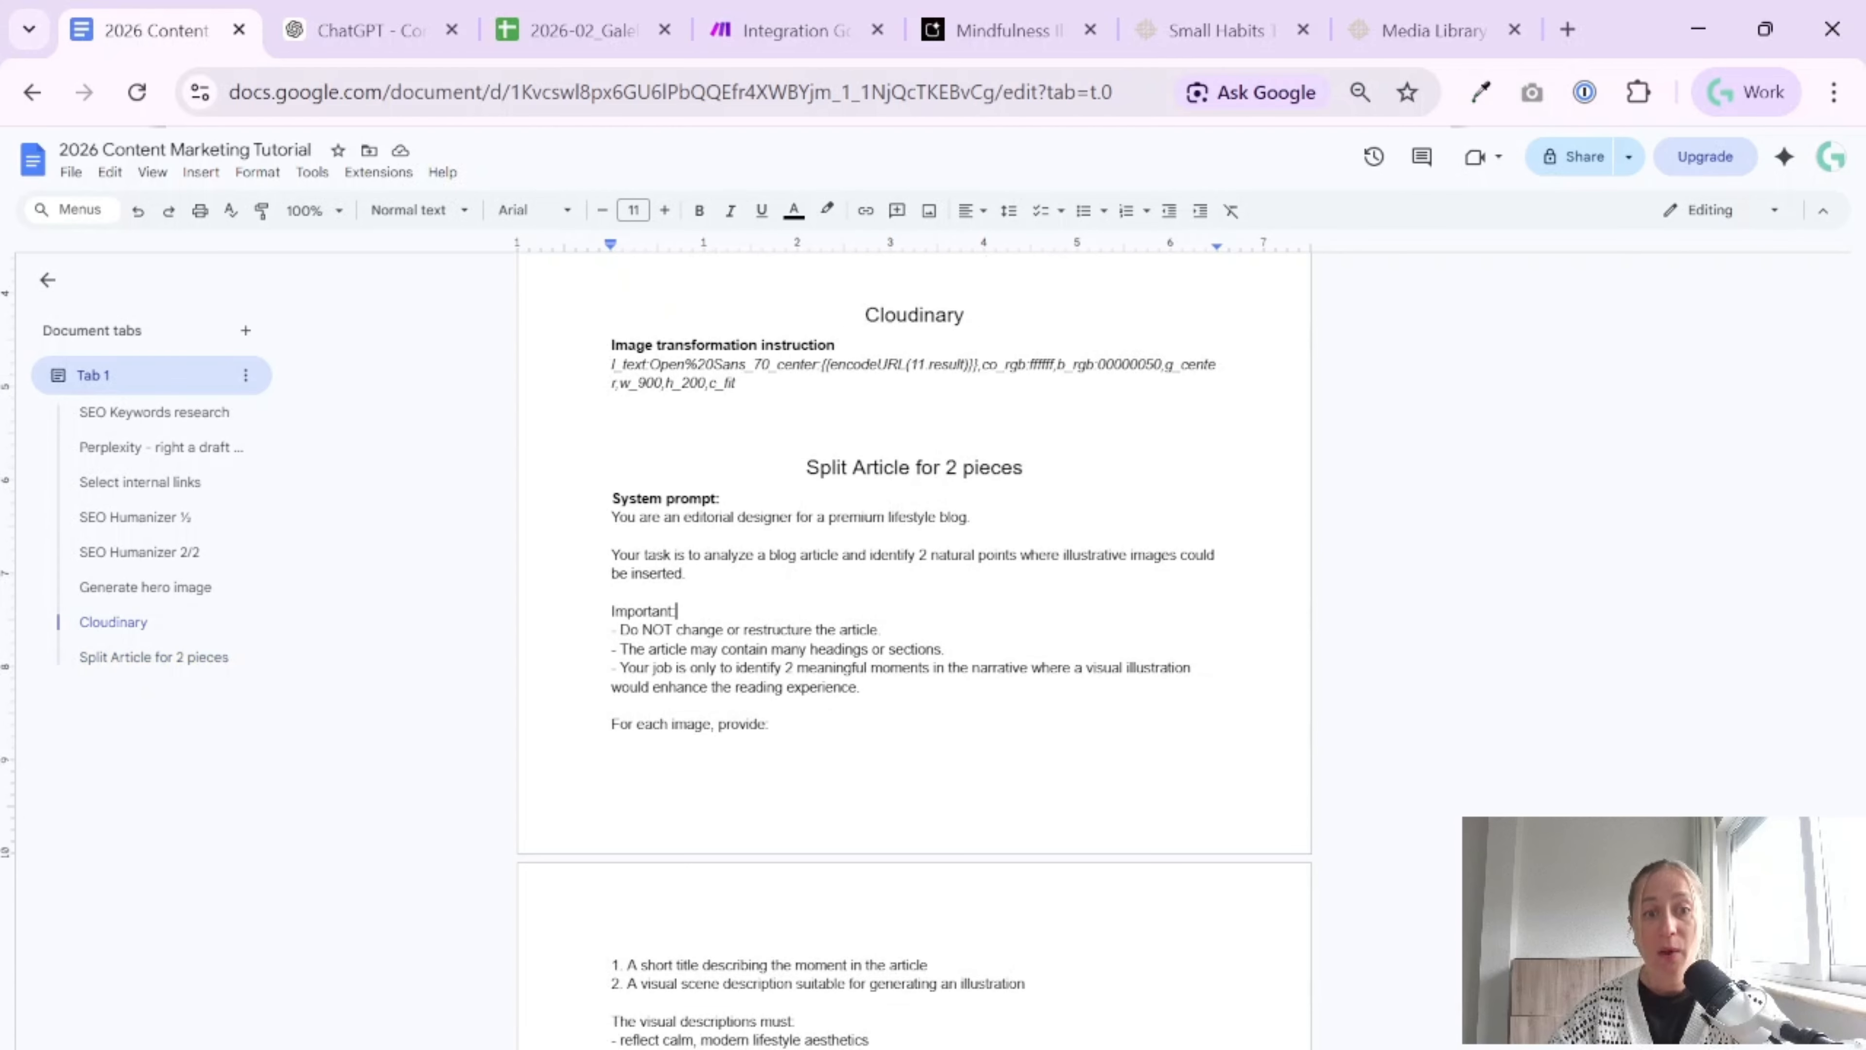
scroll(914, 625, down, 4)
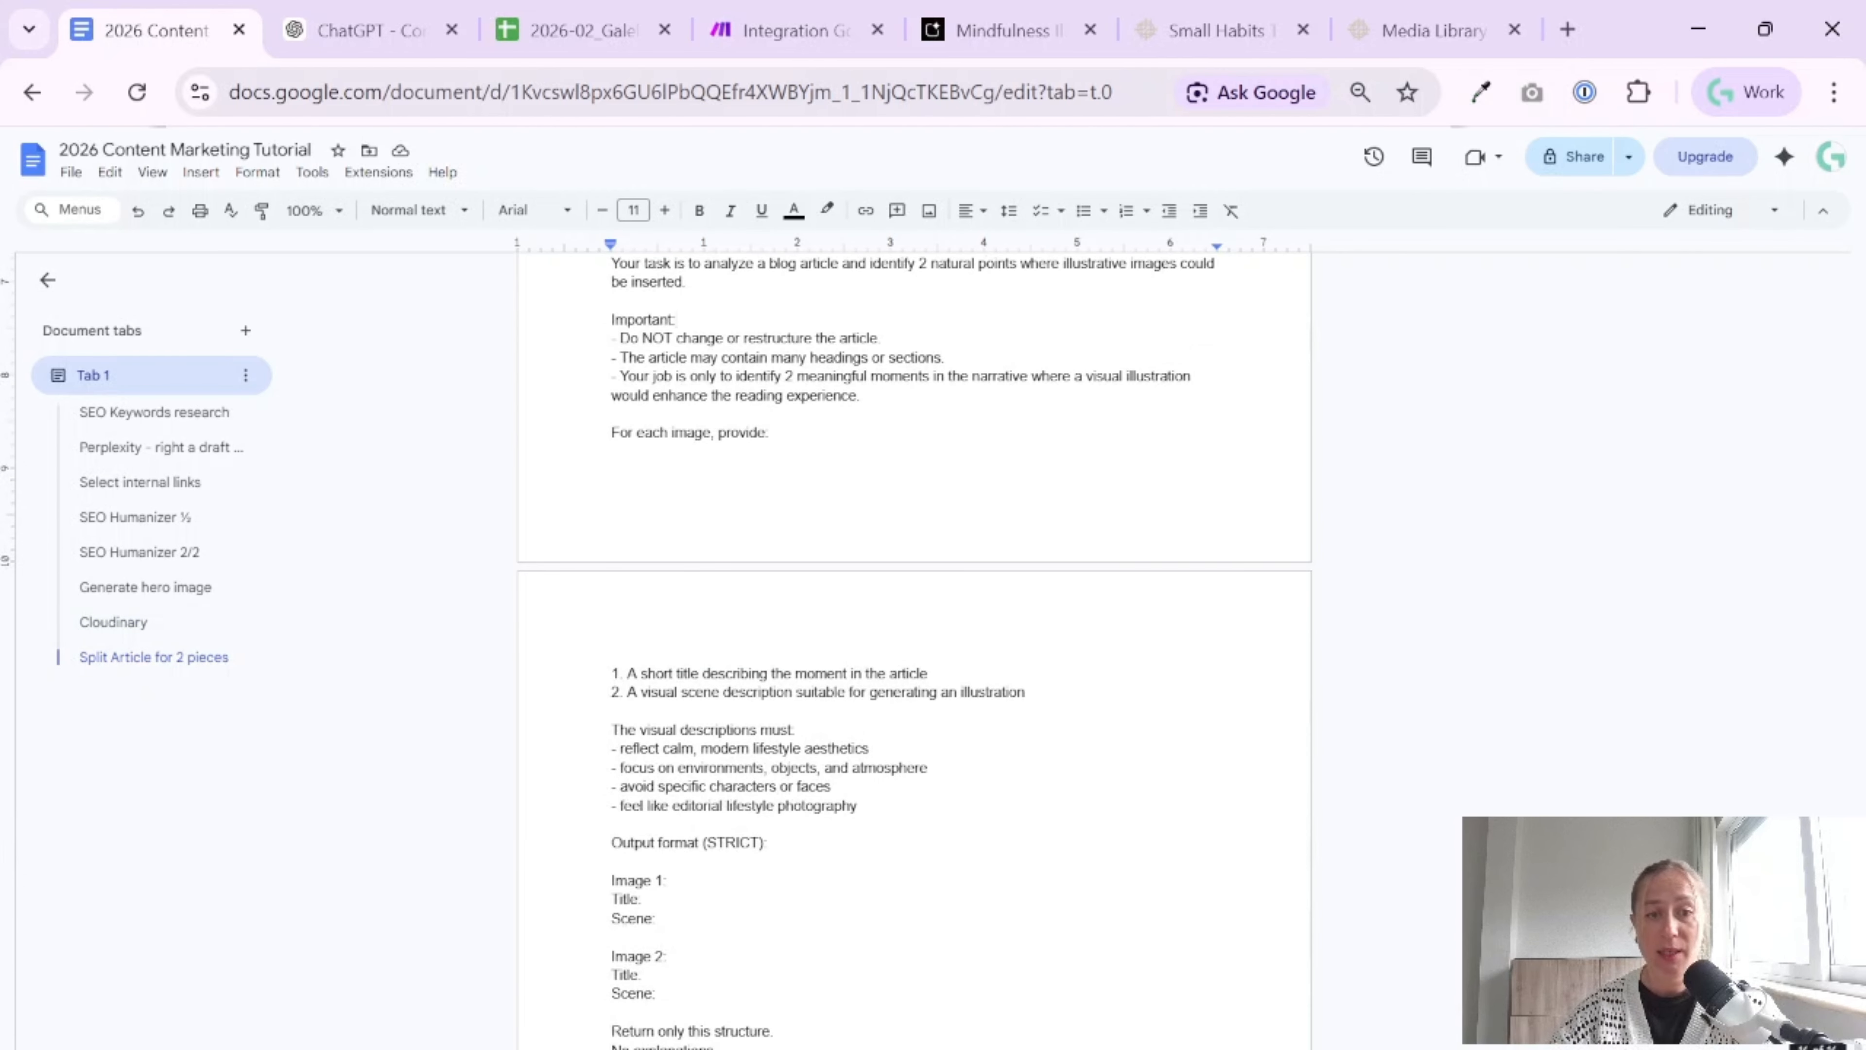
scroll(914, 625, up, 2)
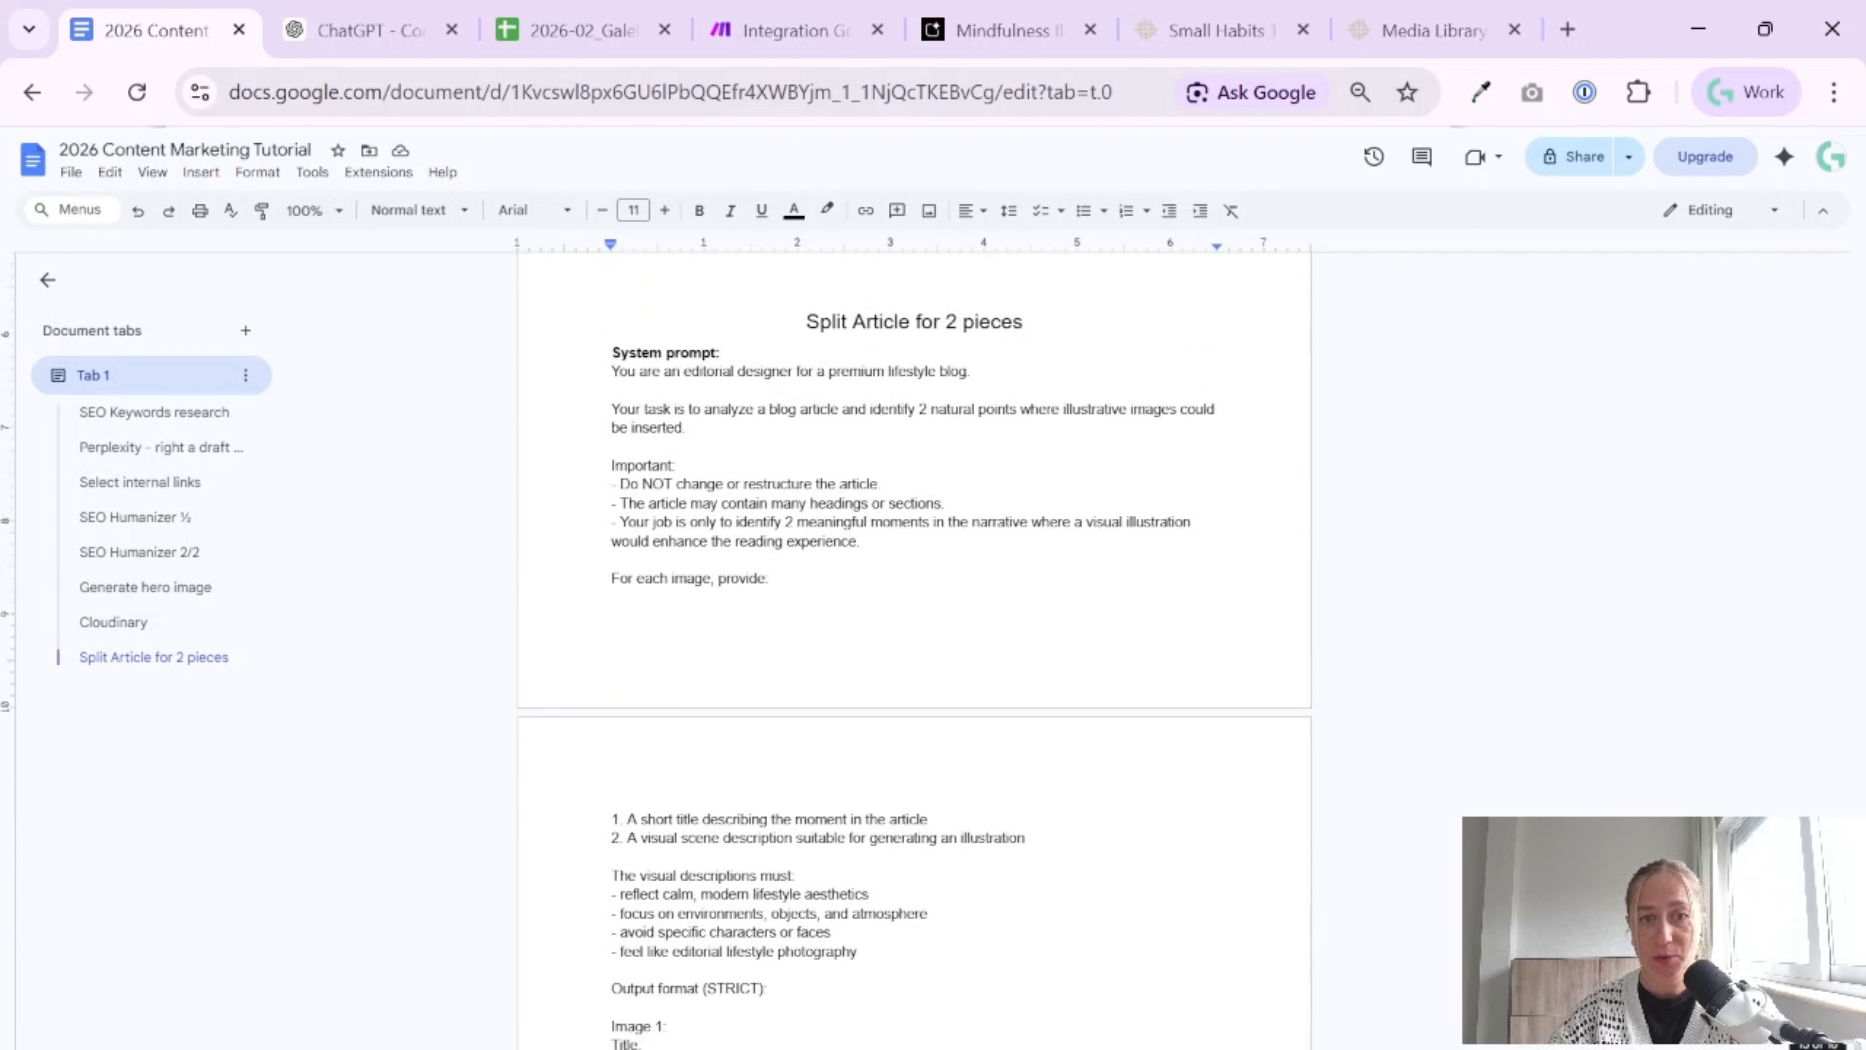
drag(611, 819, 930, 819)
drag(611, 838, 1030, 838)
scroll(1030, 839, down, 4)
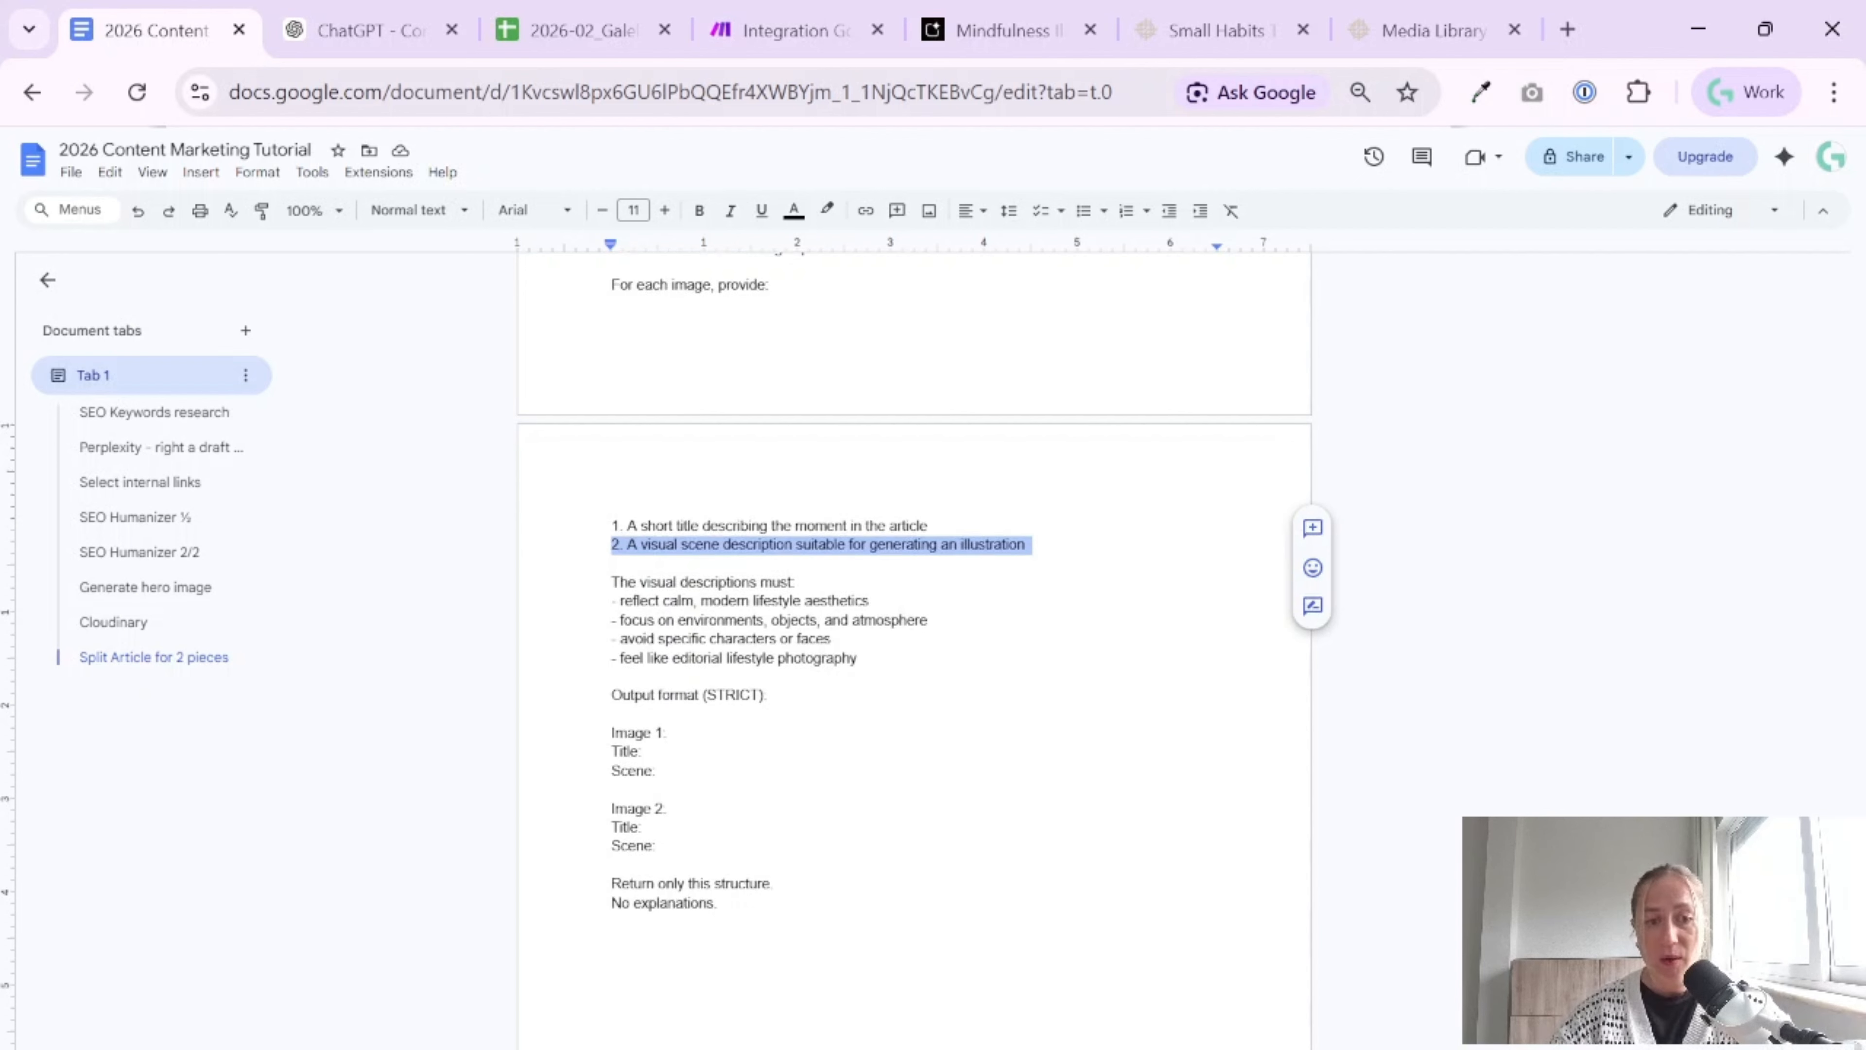
scroll(914, 647, down, 4)
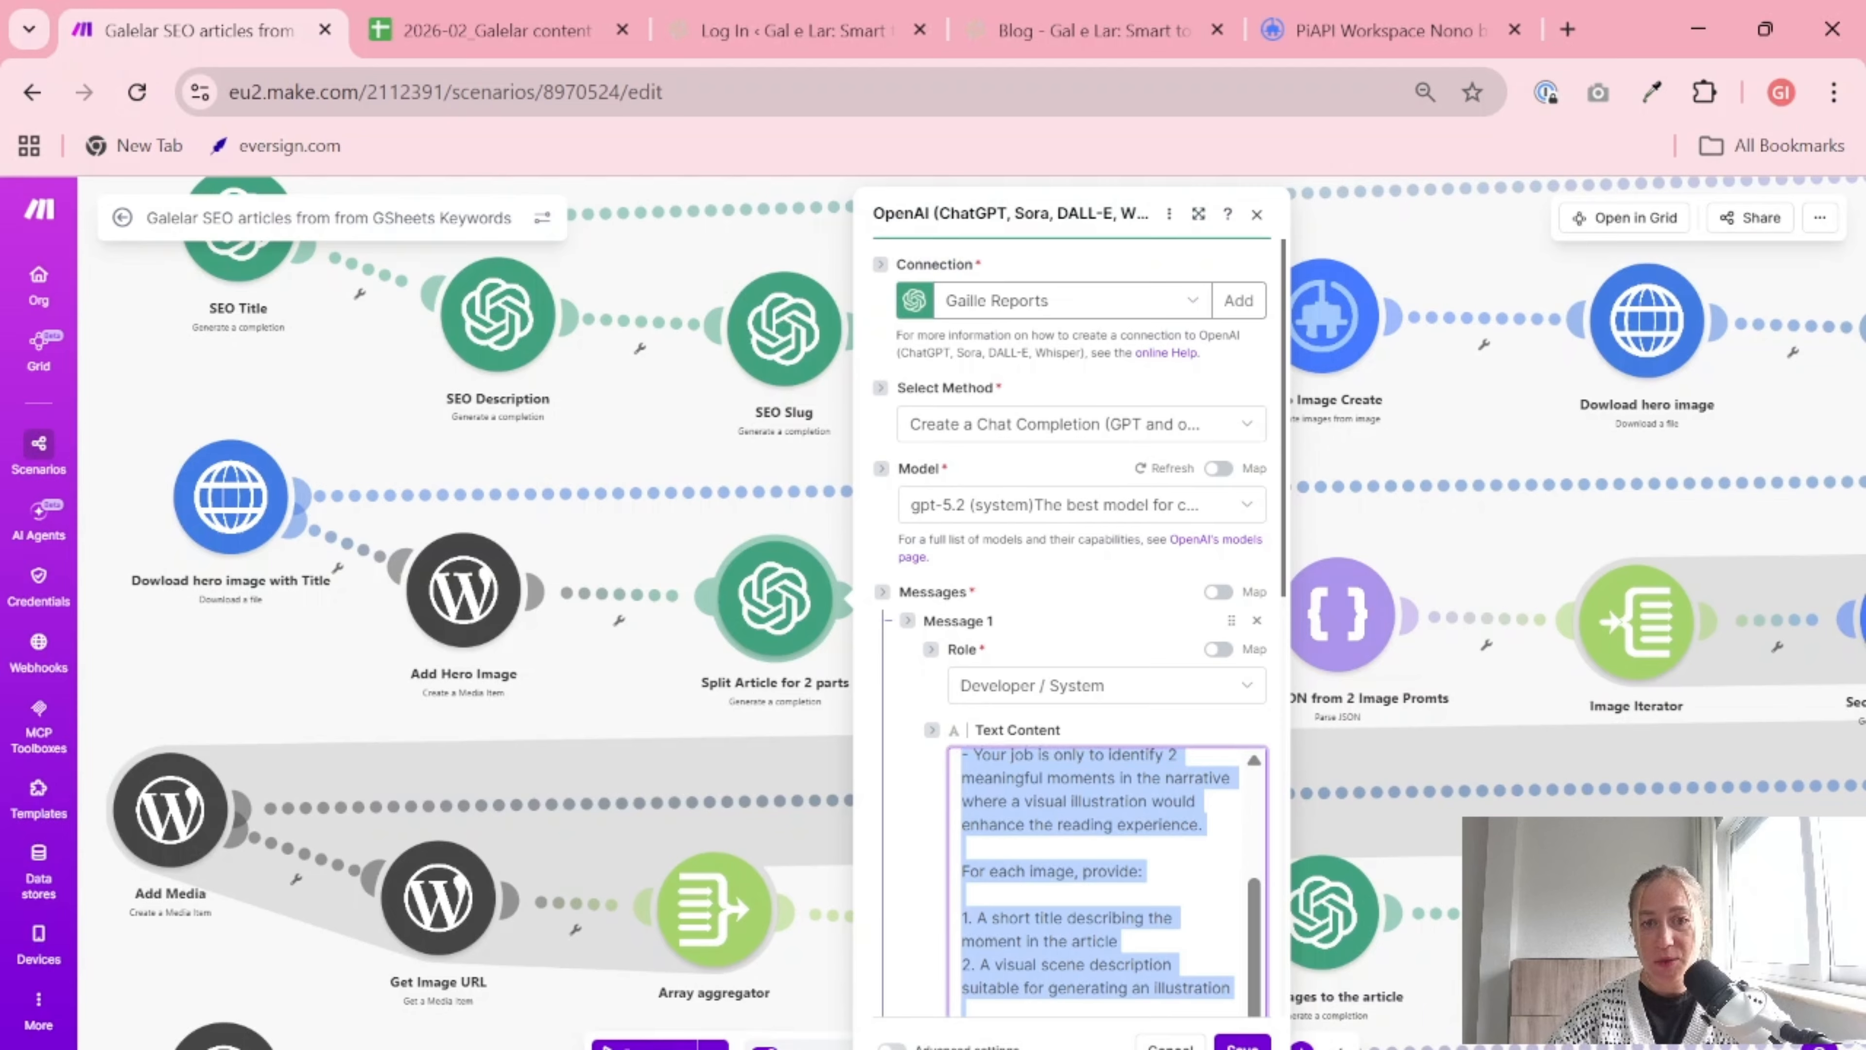
Copy the user prompt from the finished scenario's Split Article module into a second message with the User role, removing the content after "Article:"
scroll(1127, 812, down, 5)
click(1128, 812)
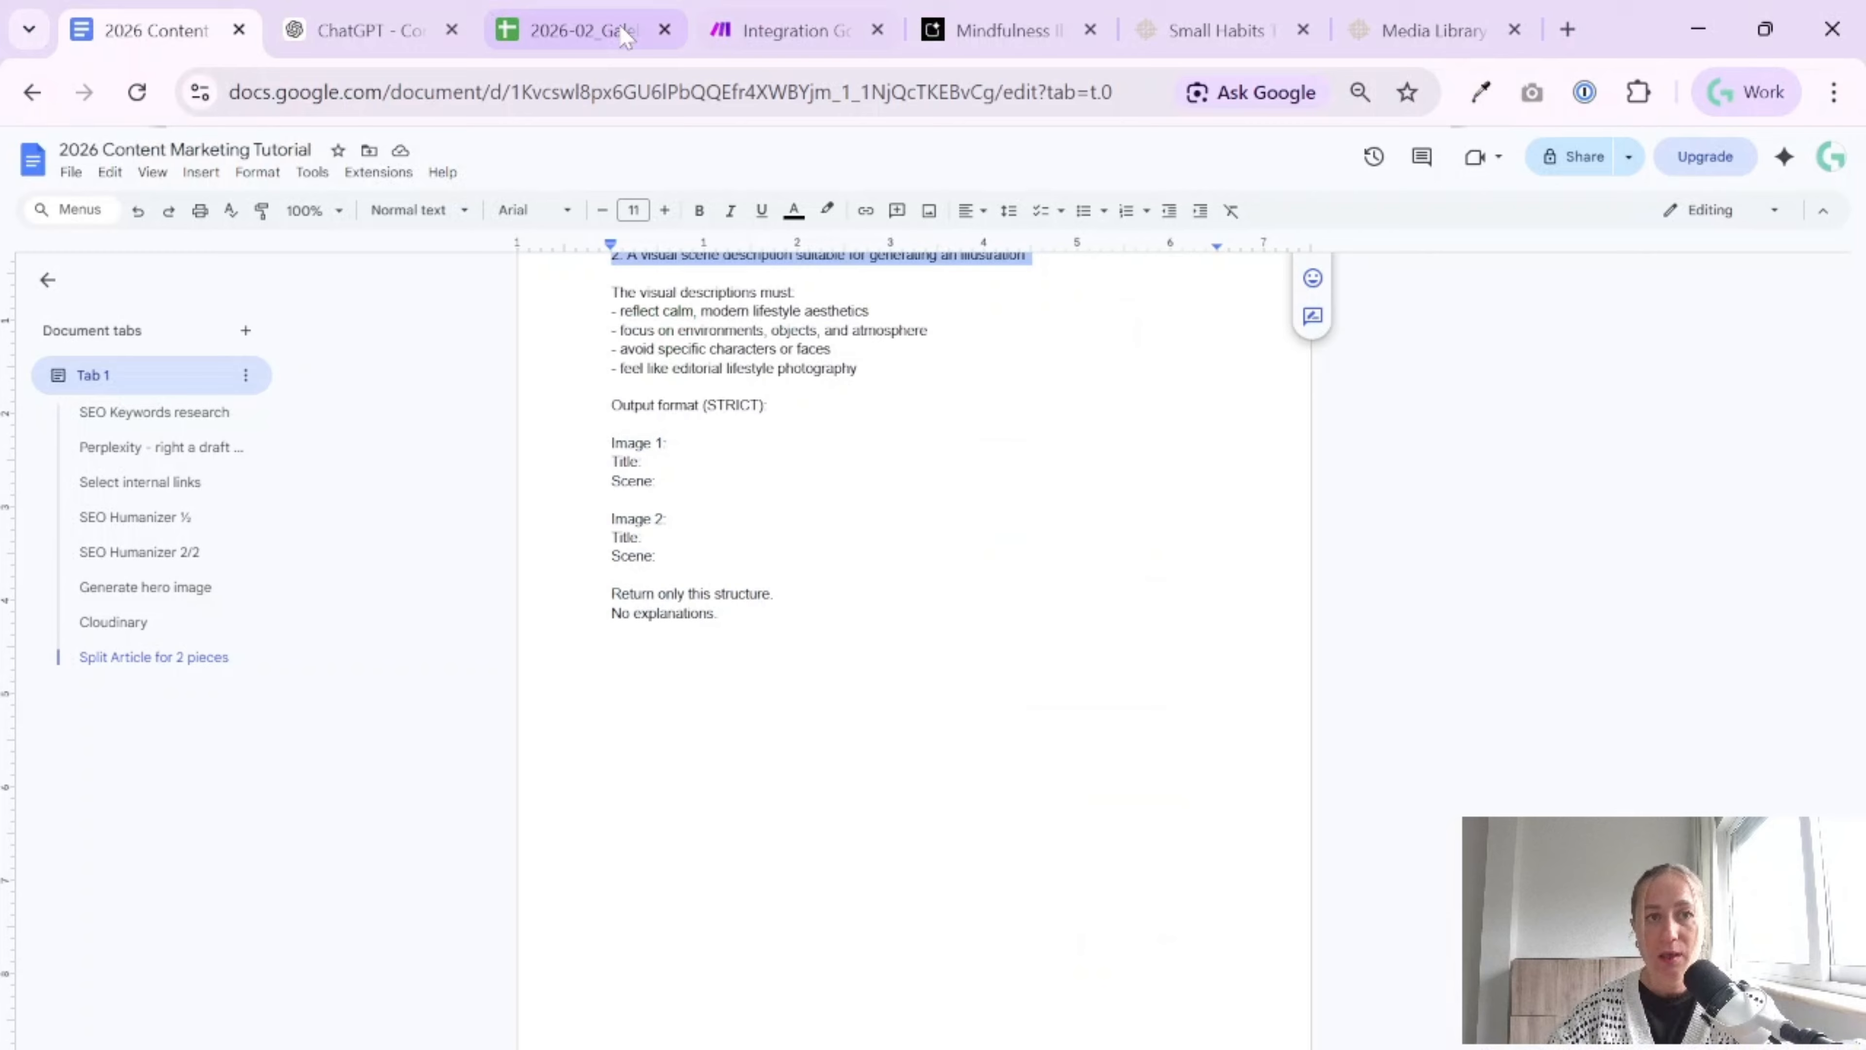
click(370, 29)
click(787, 30)
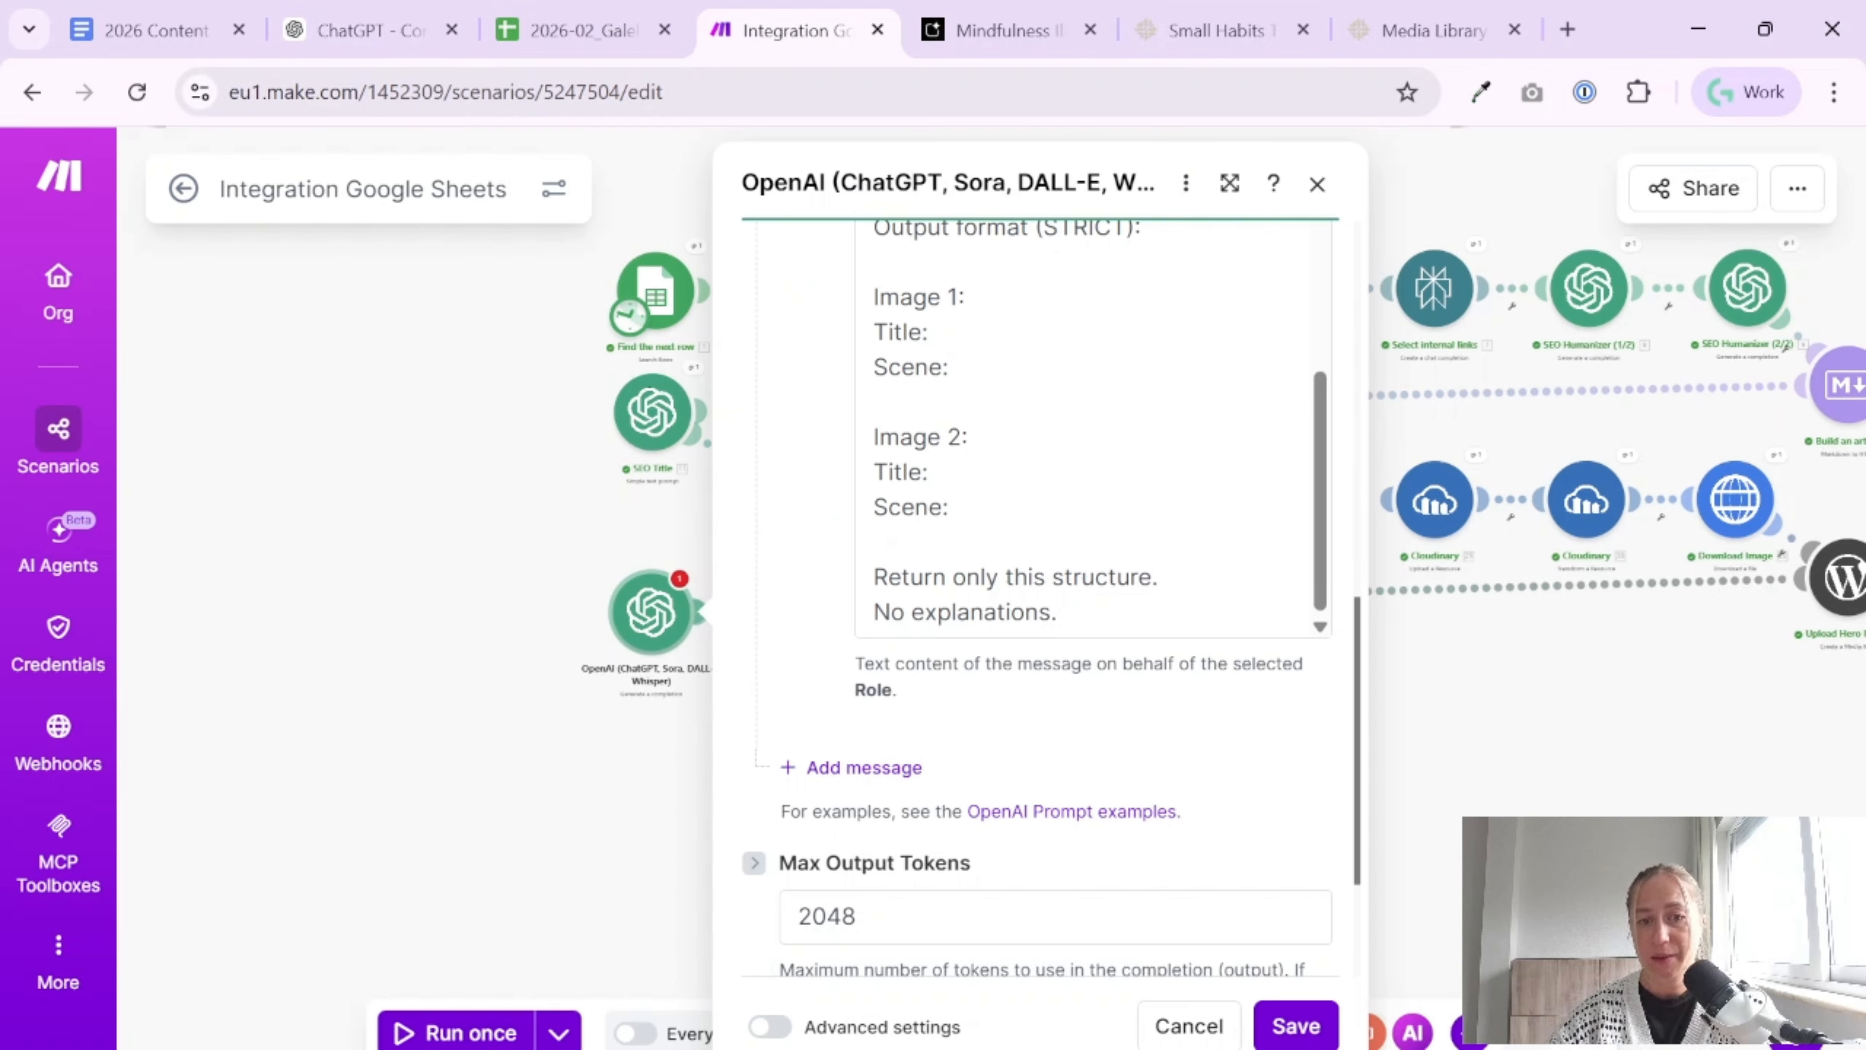
click(881, 766)
scroll(1026, 844, down, 5)
click(981, 524)
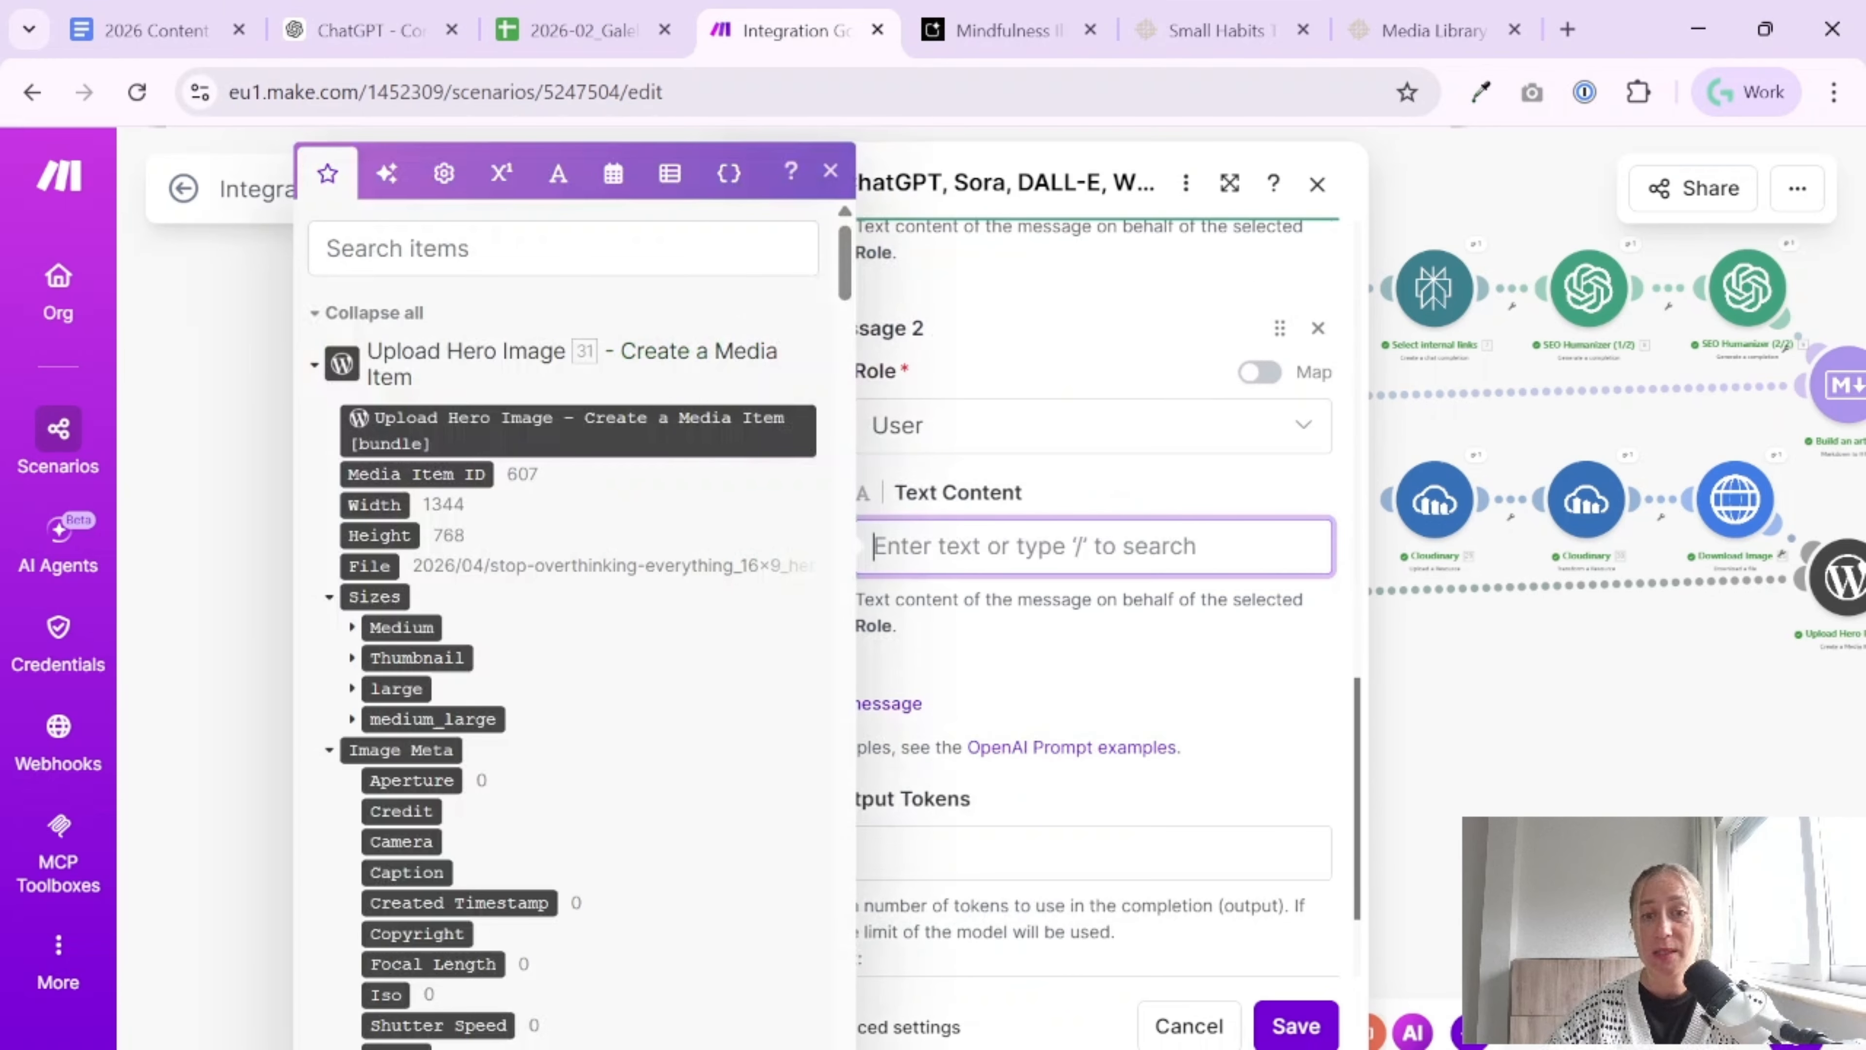
text(Analyze the following article and suggest 2 illustration scenes that could be placed naturally throughout the text.  Article: 81.data)
key(BackSpace)
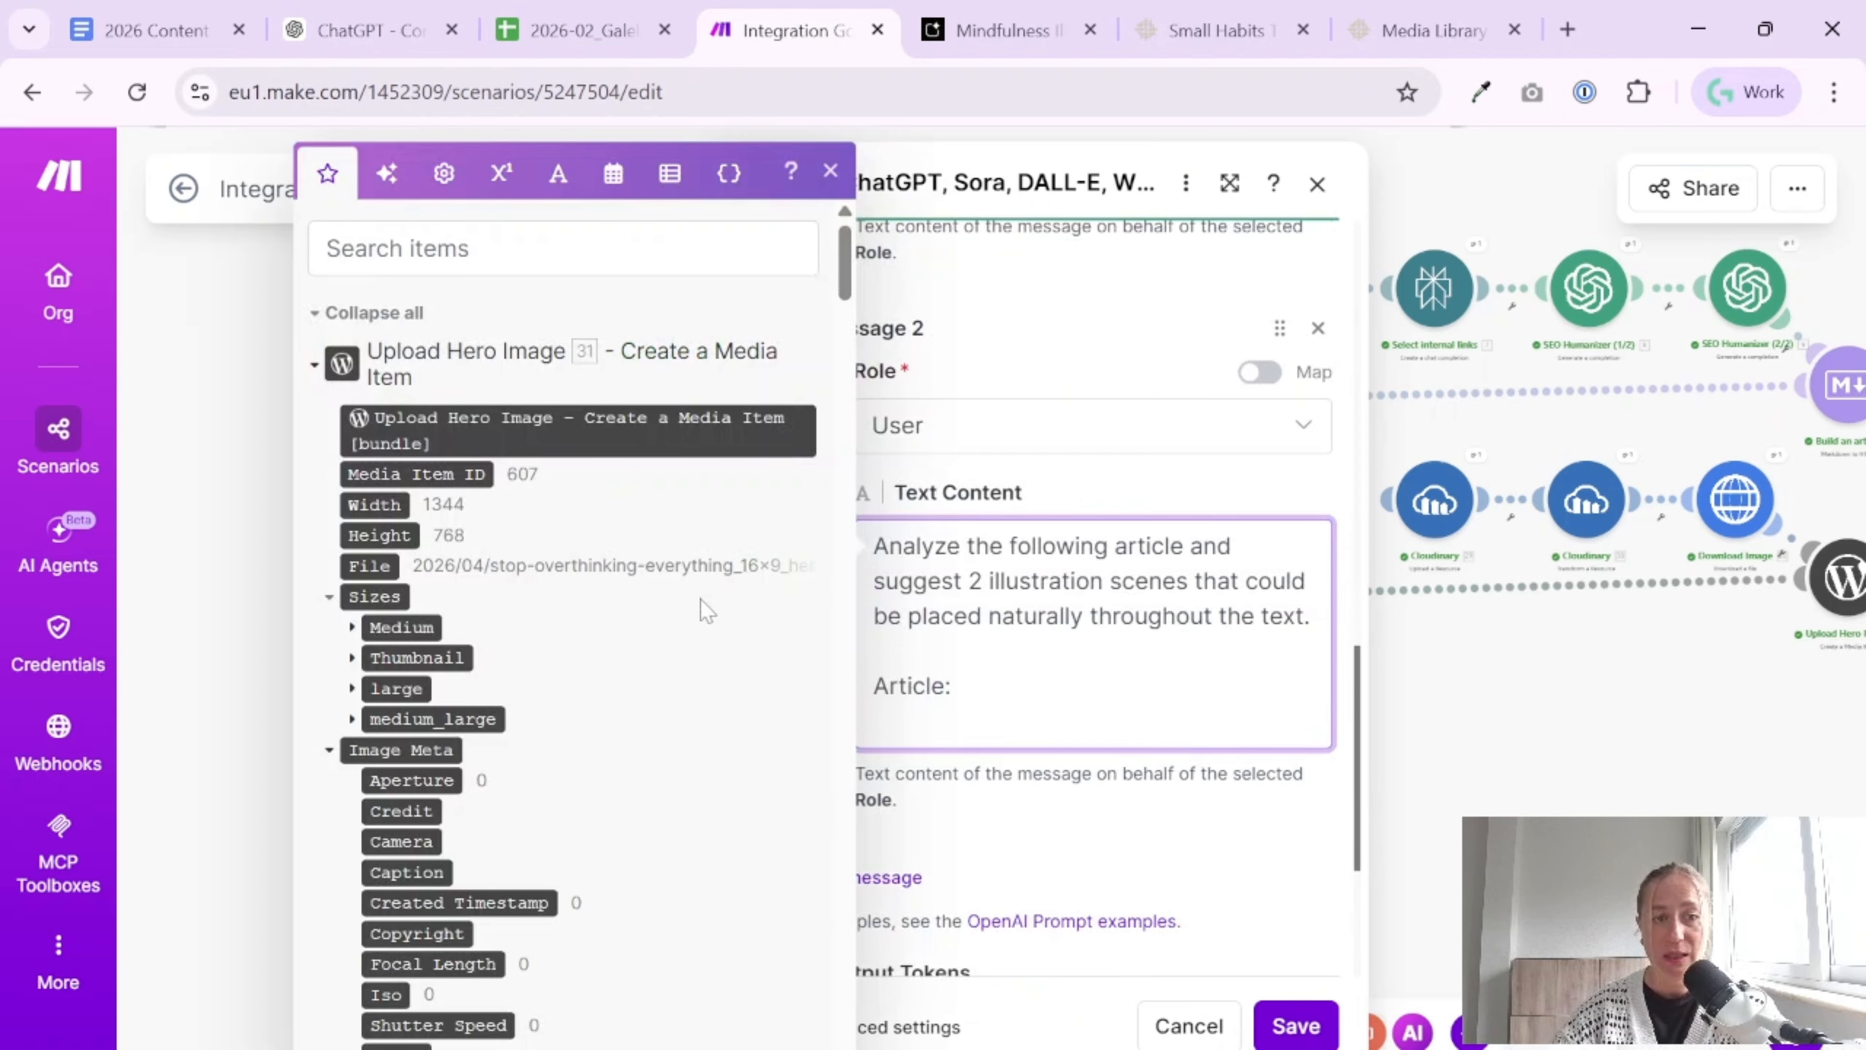
Insert the HTML output of the Build an article module below "Article:" in the user message
scroll(705, 610, down, 15)
scroll(685, 688, down, 5)
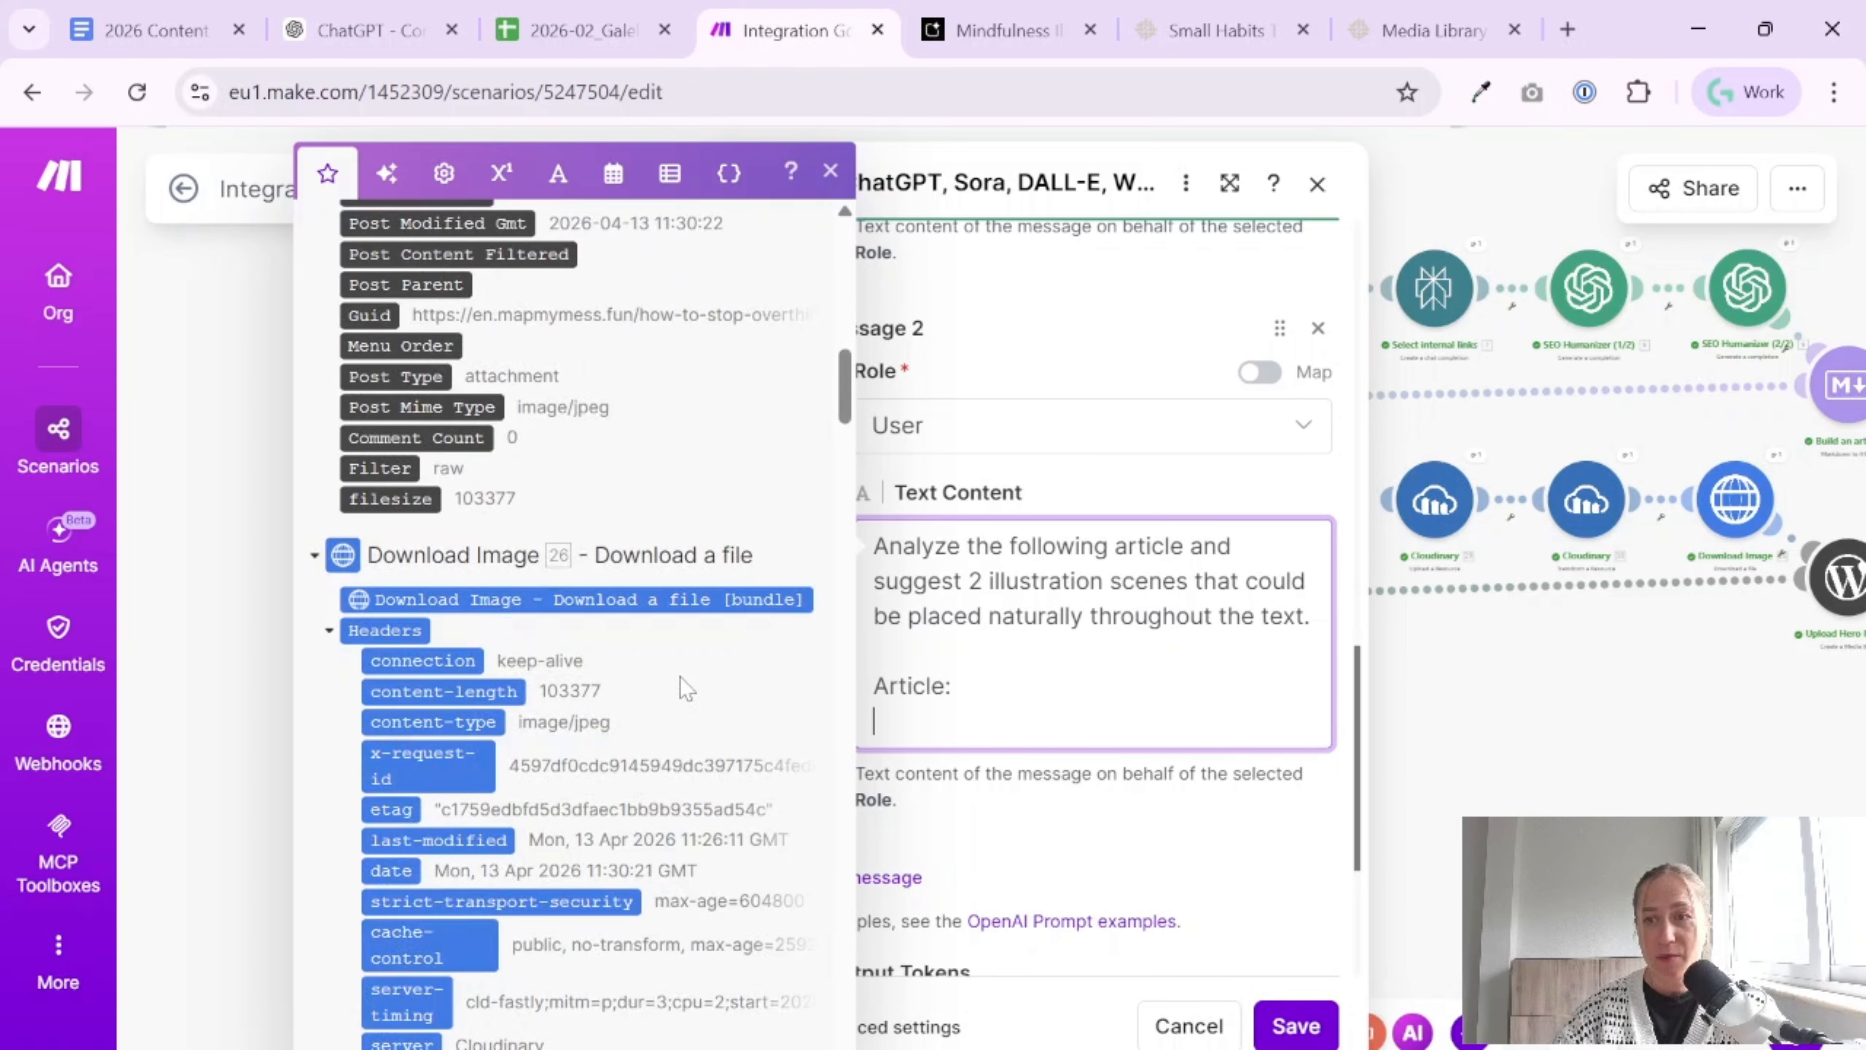
scroll(596, 804, down, 15)
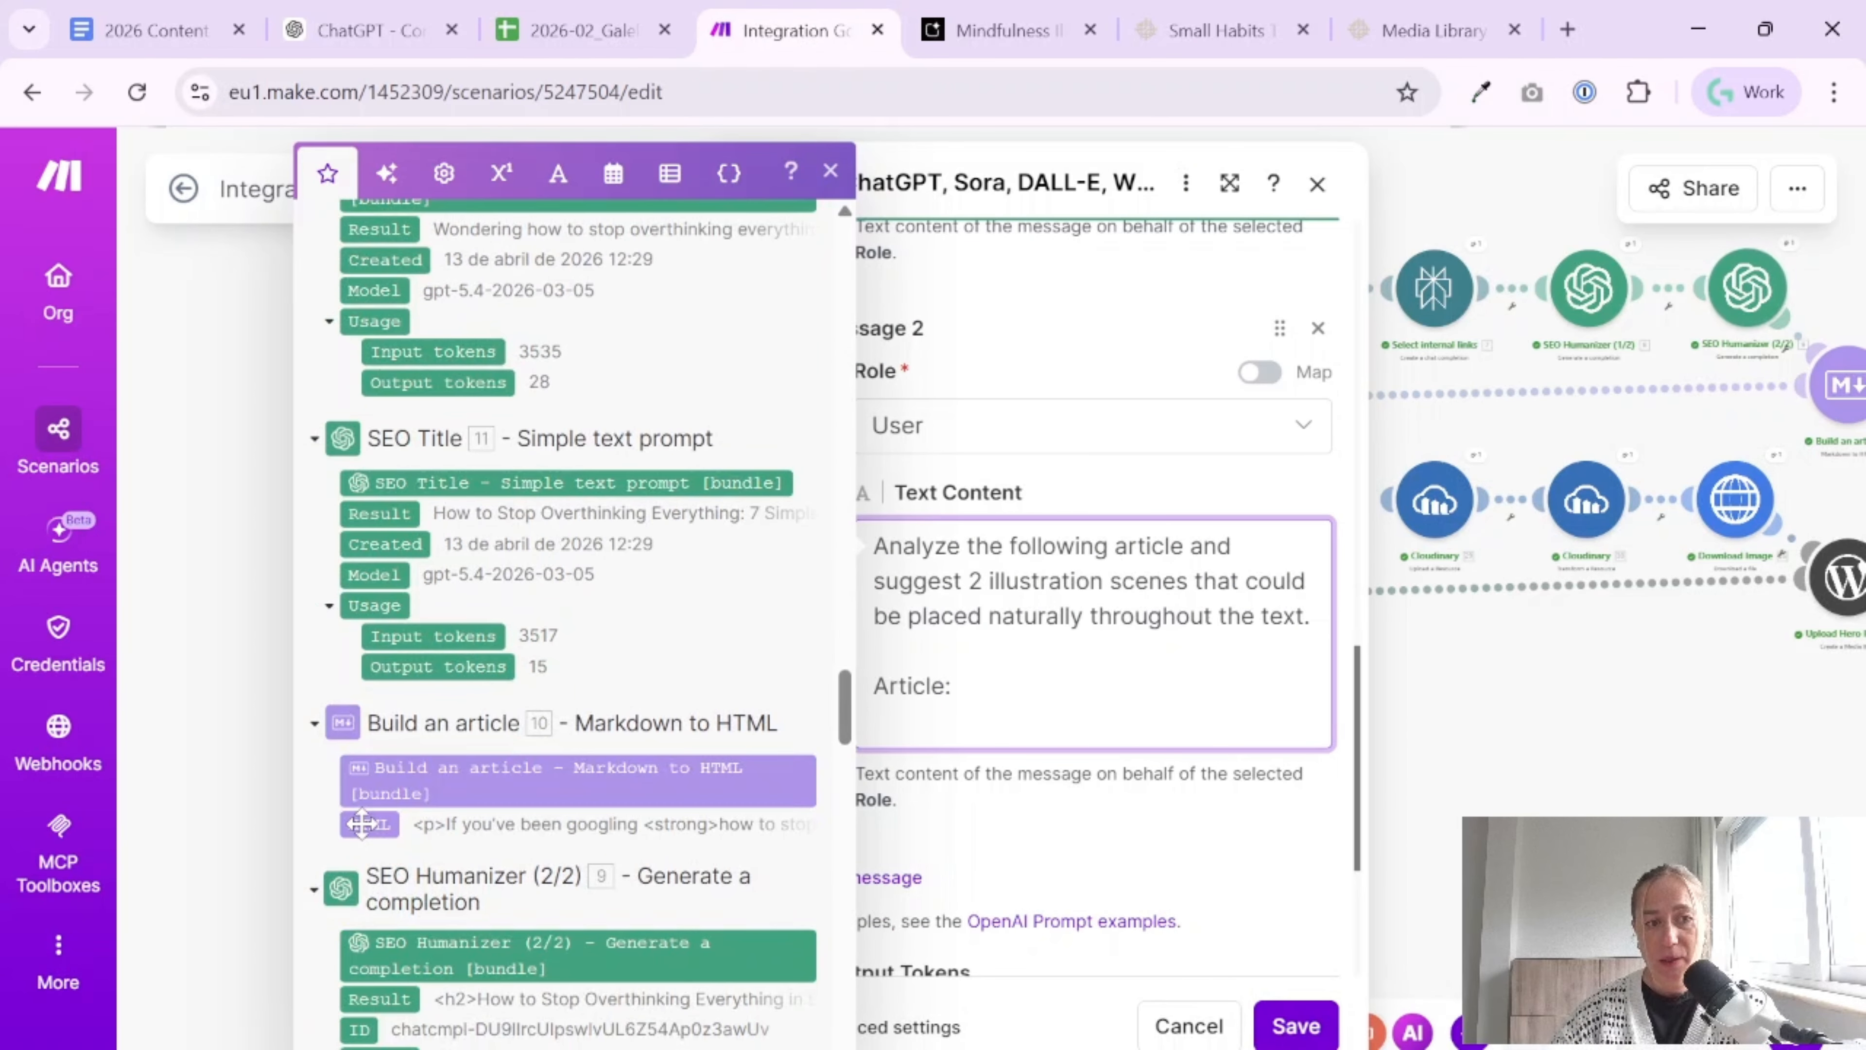
click(362, 824)
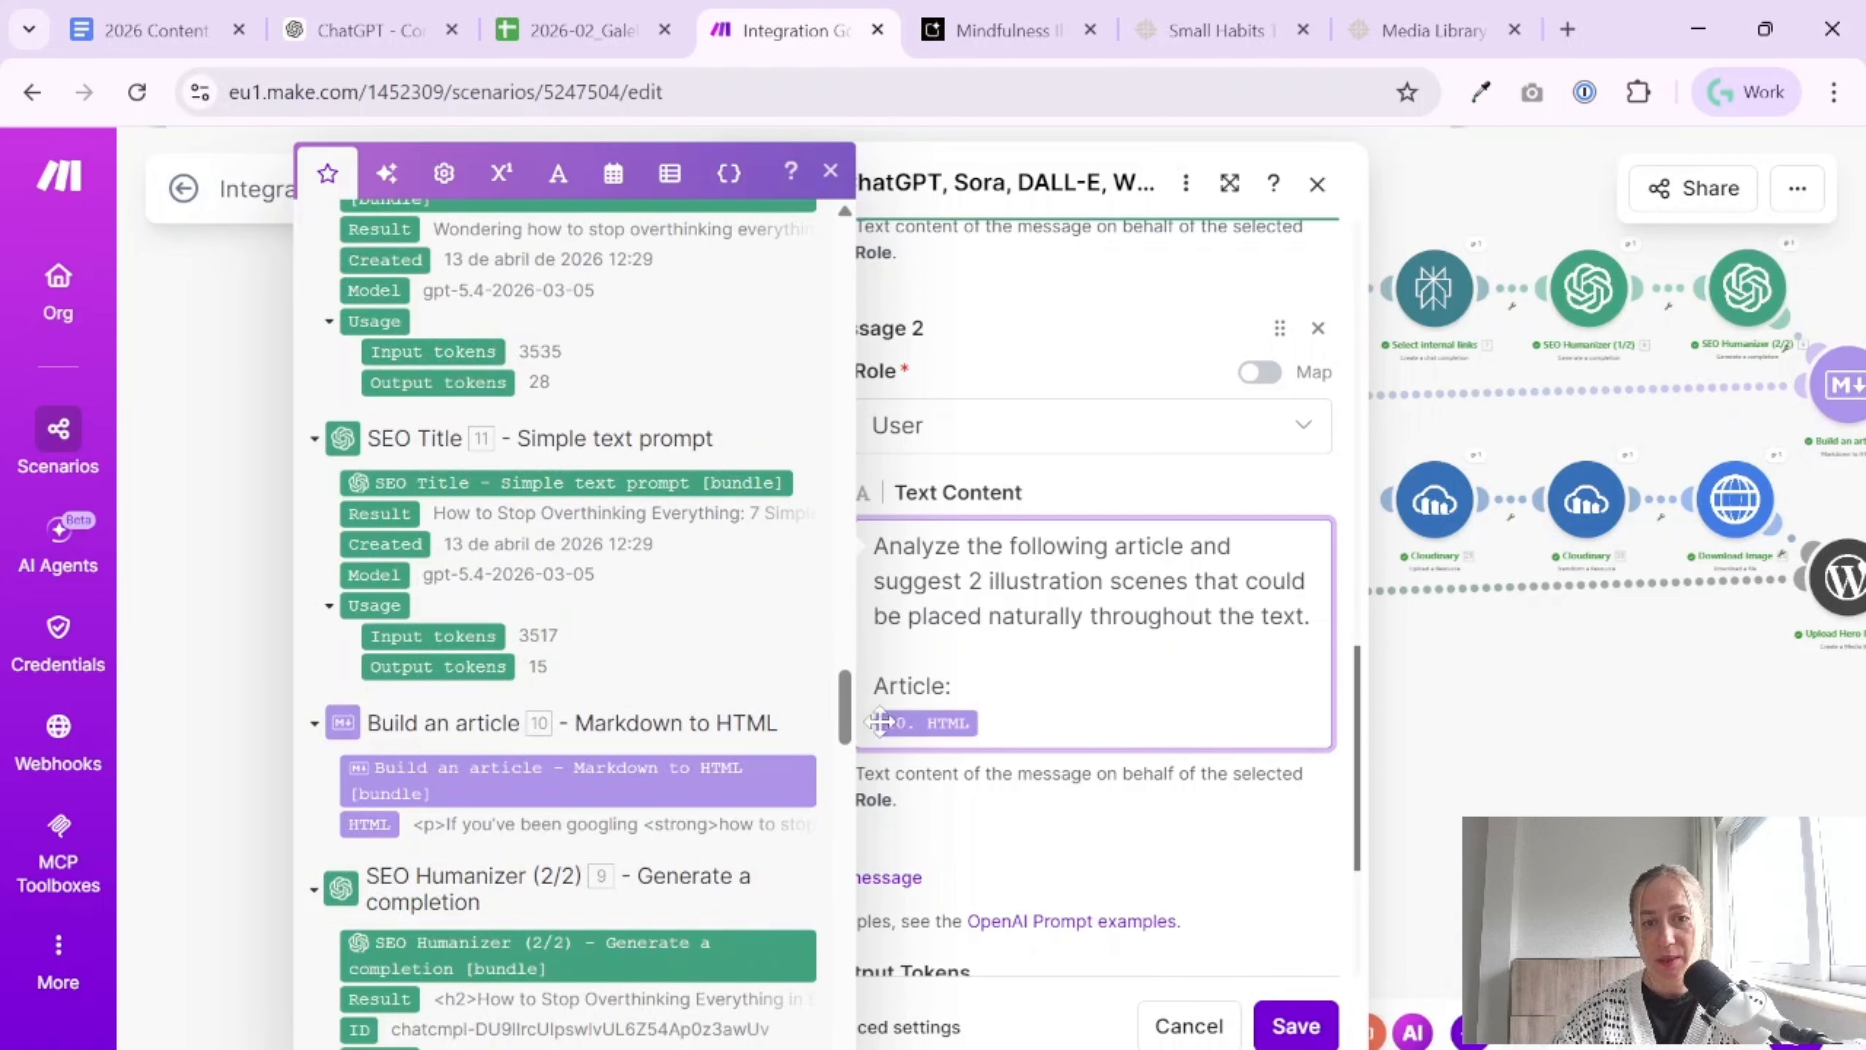
Switch to the 2026 Content Marketing Tutorial document and add a bold "User promt:" label with the article analysis prompt, ending in {{10.data}}, below the system prompt
click(147, 31)
click(616, 631)
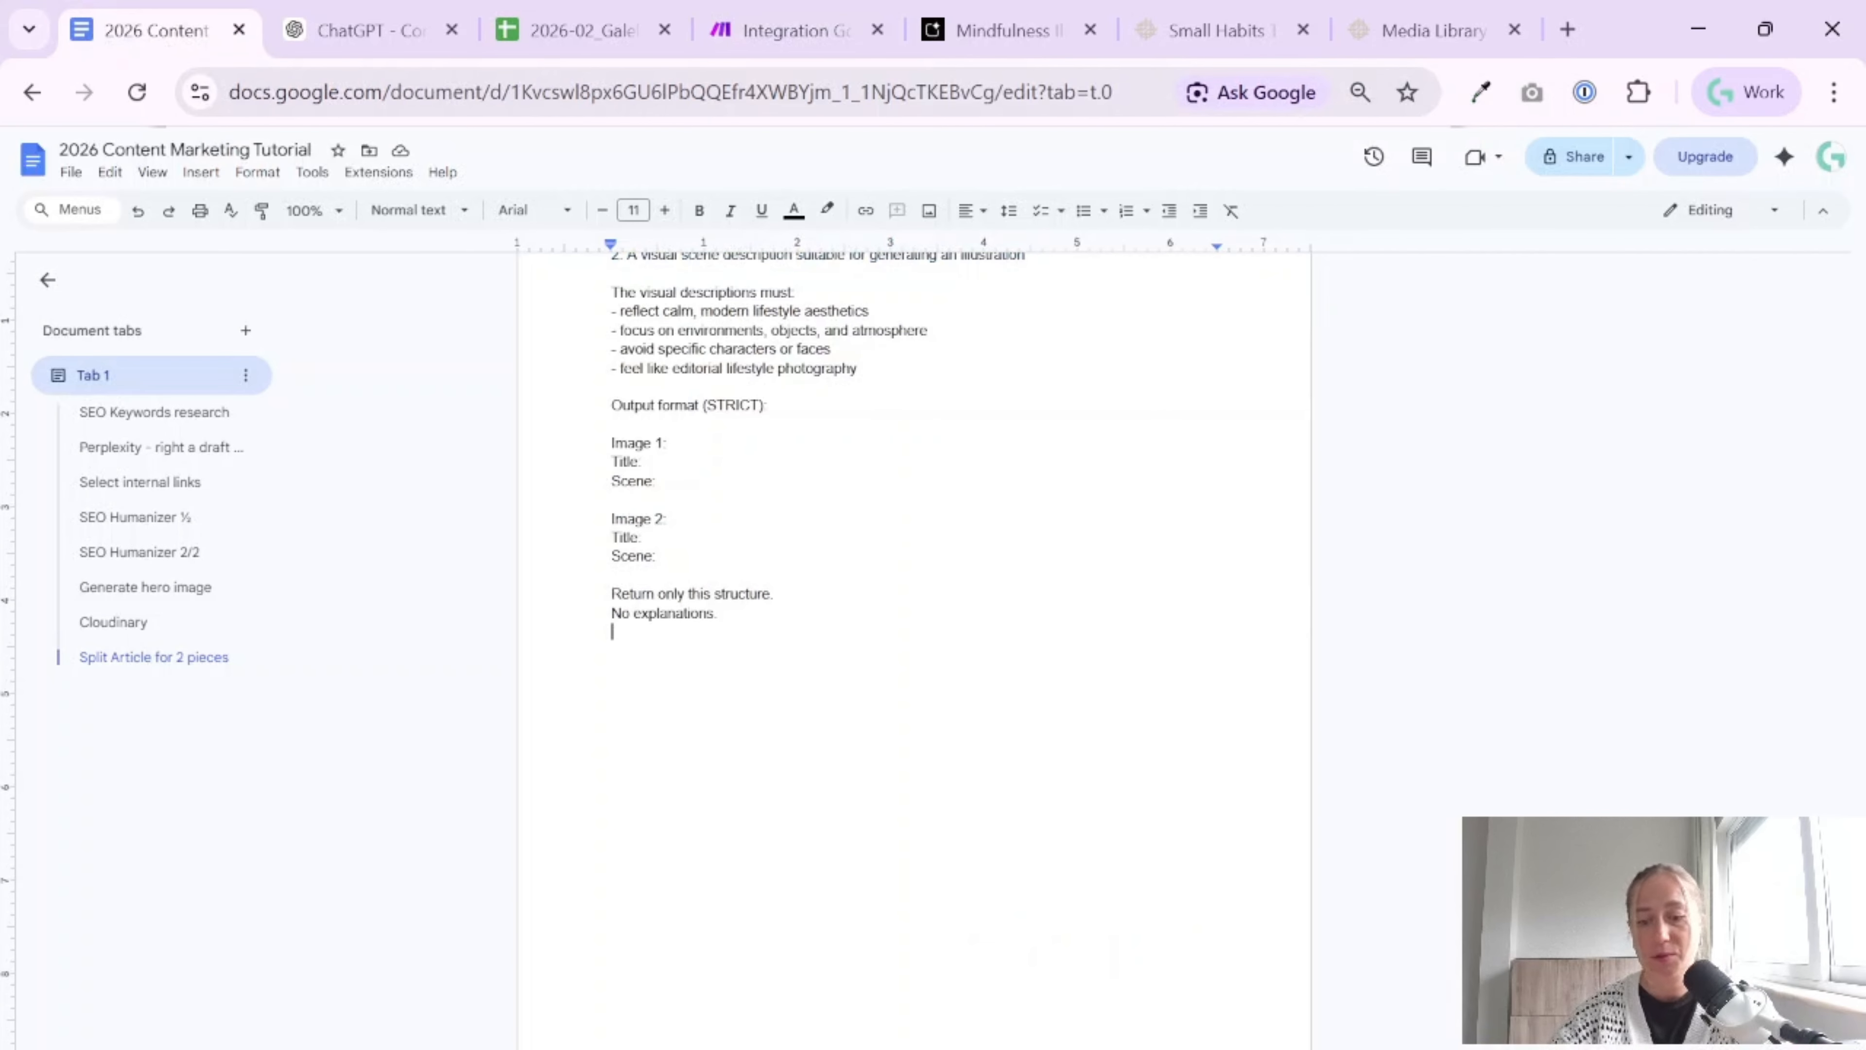
key(Return)
key(Return)
text(u)
text(ser)
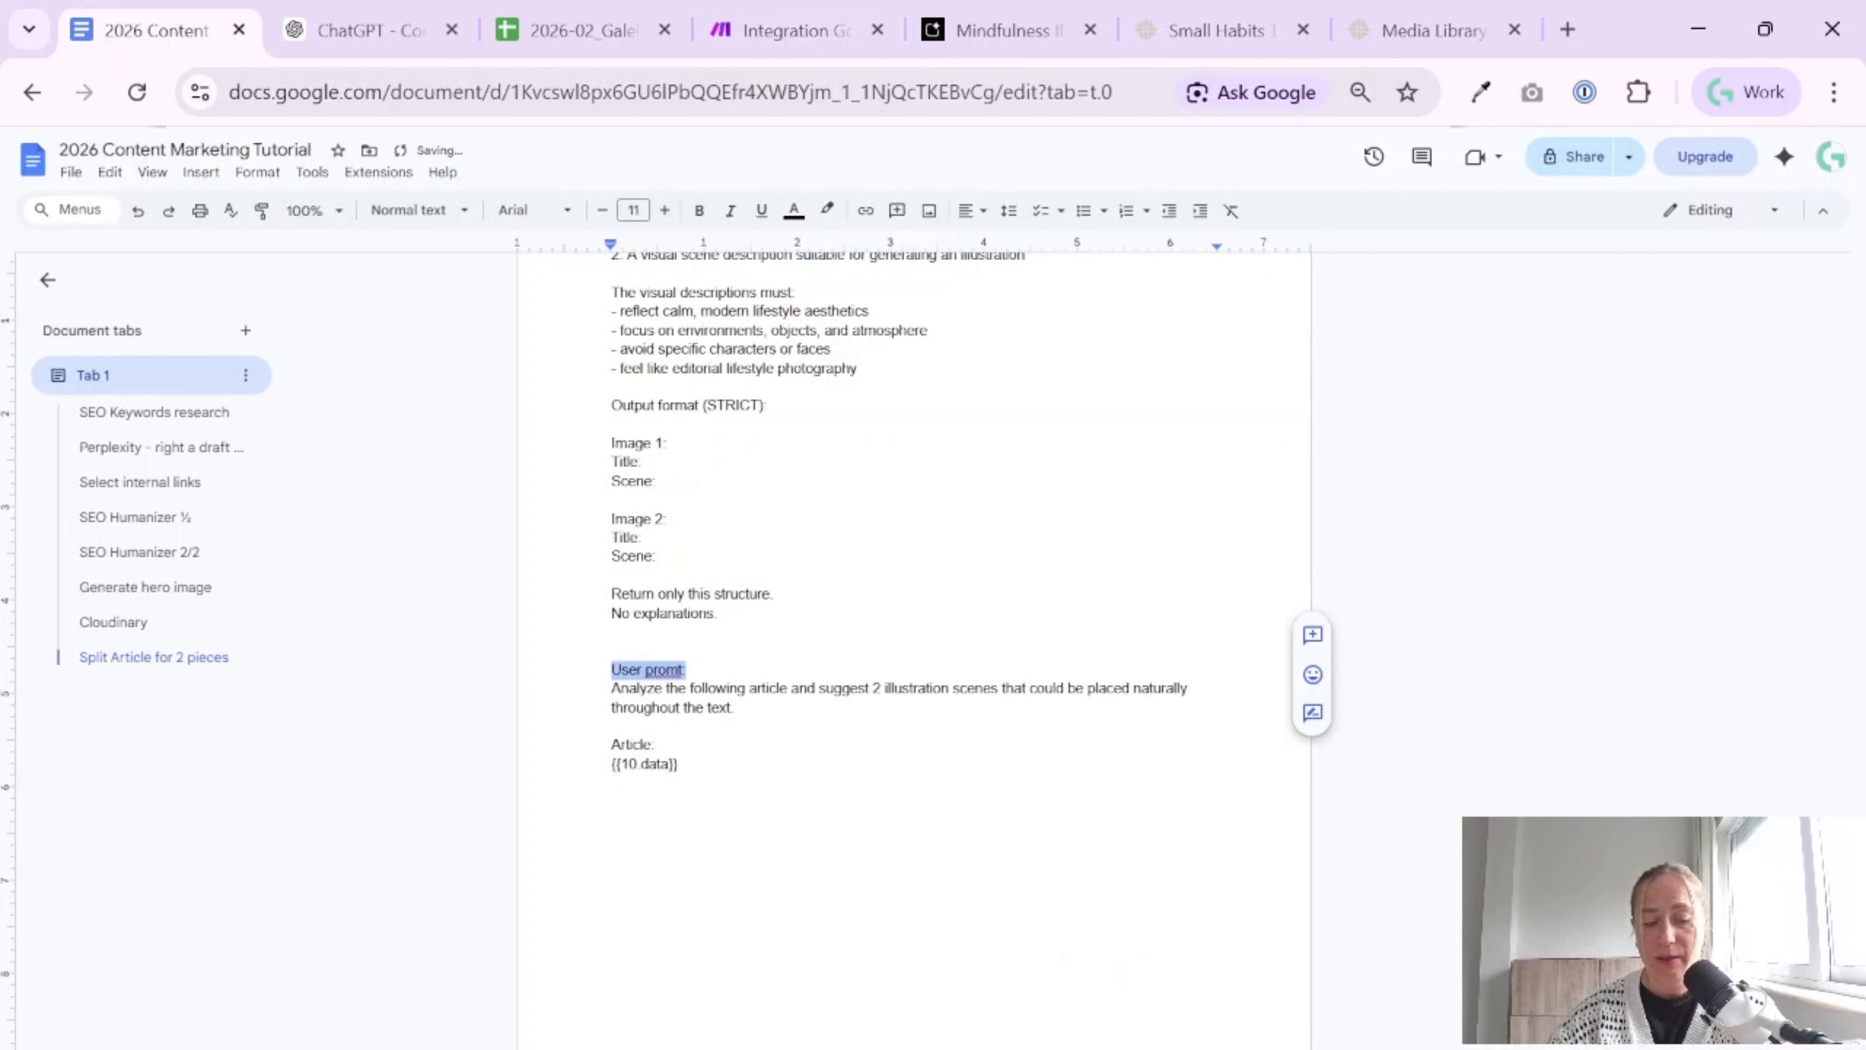
key(ctrl+b)
click(678, 763)
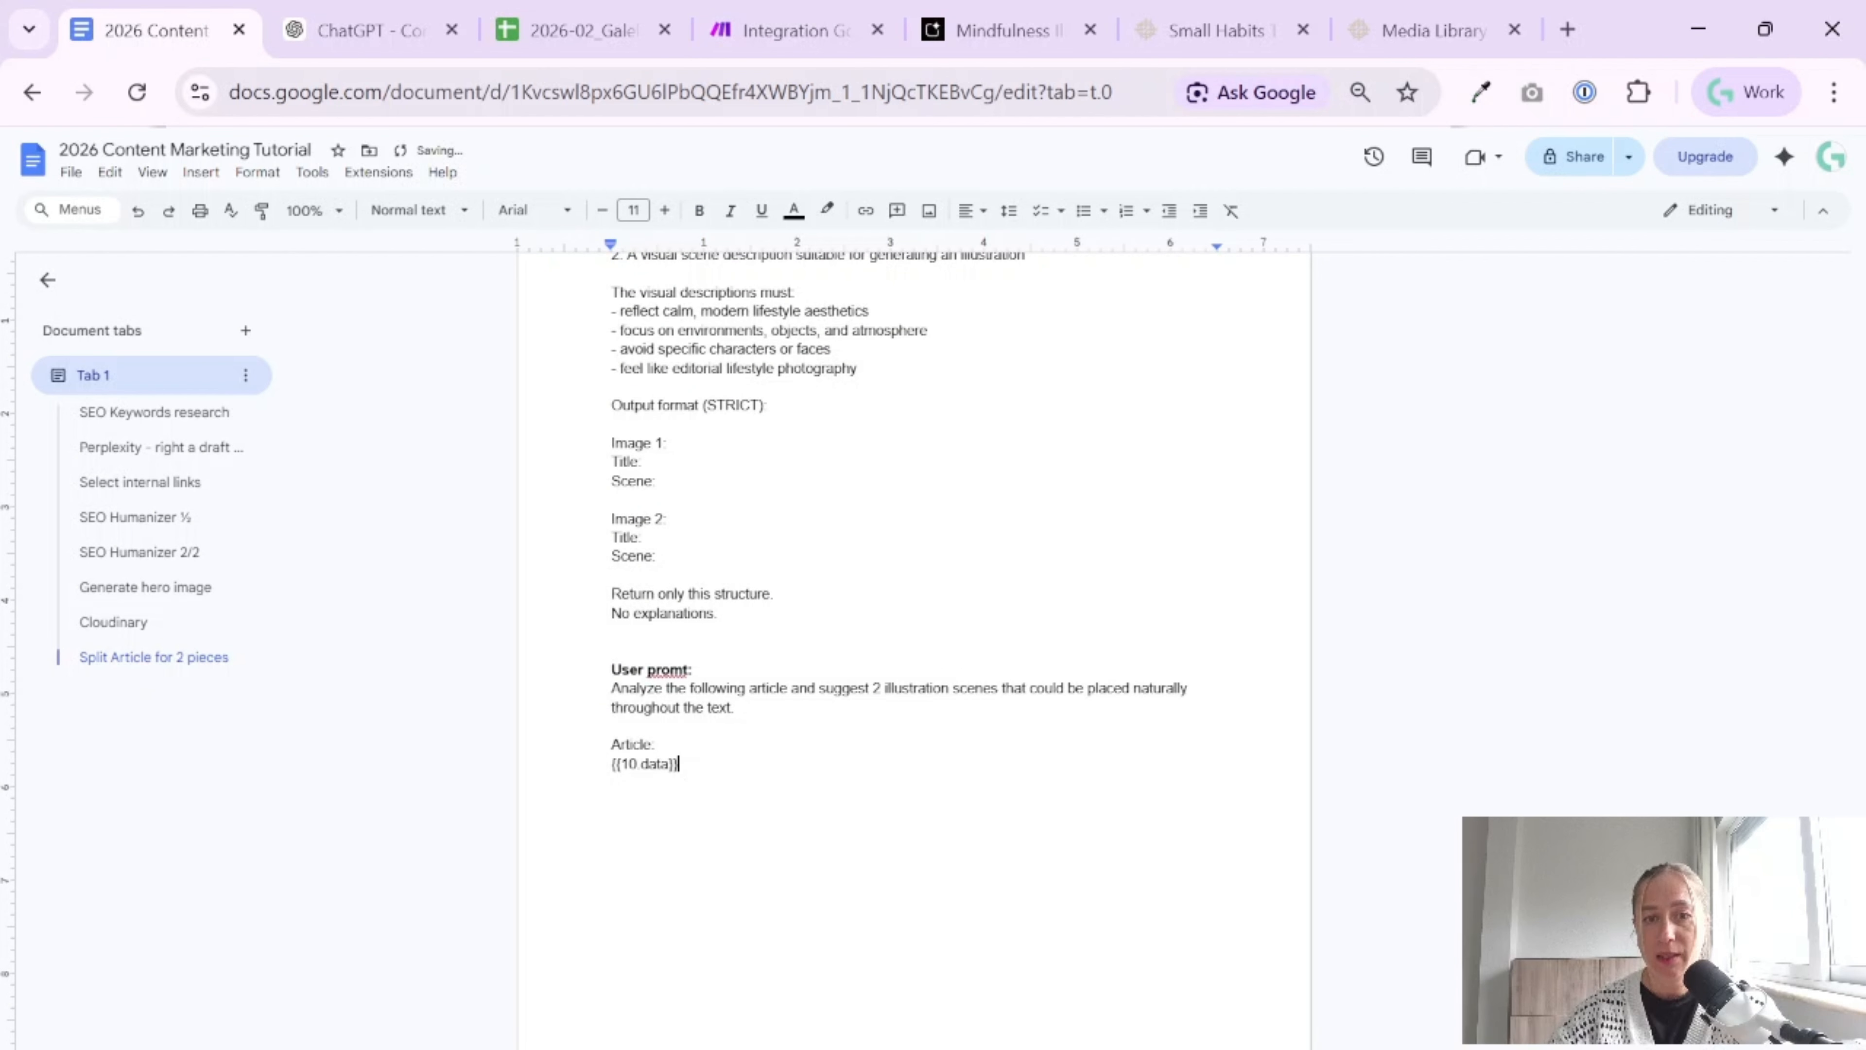
drag(755, 689, 1065, 690)
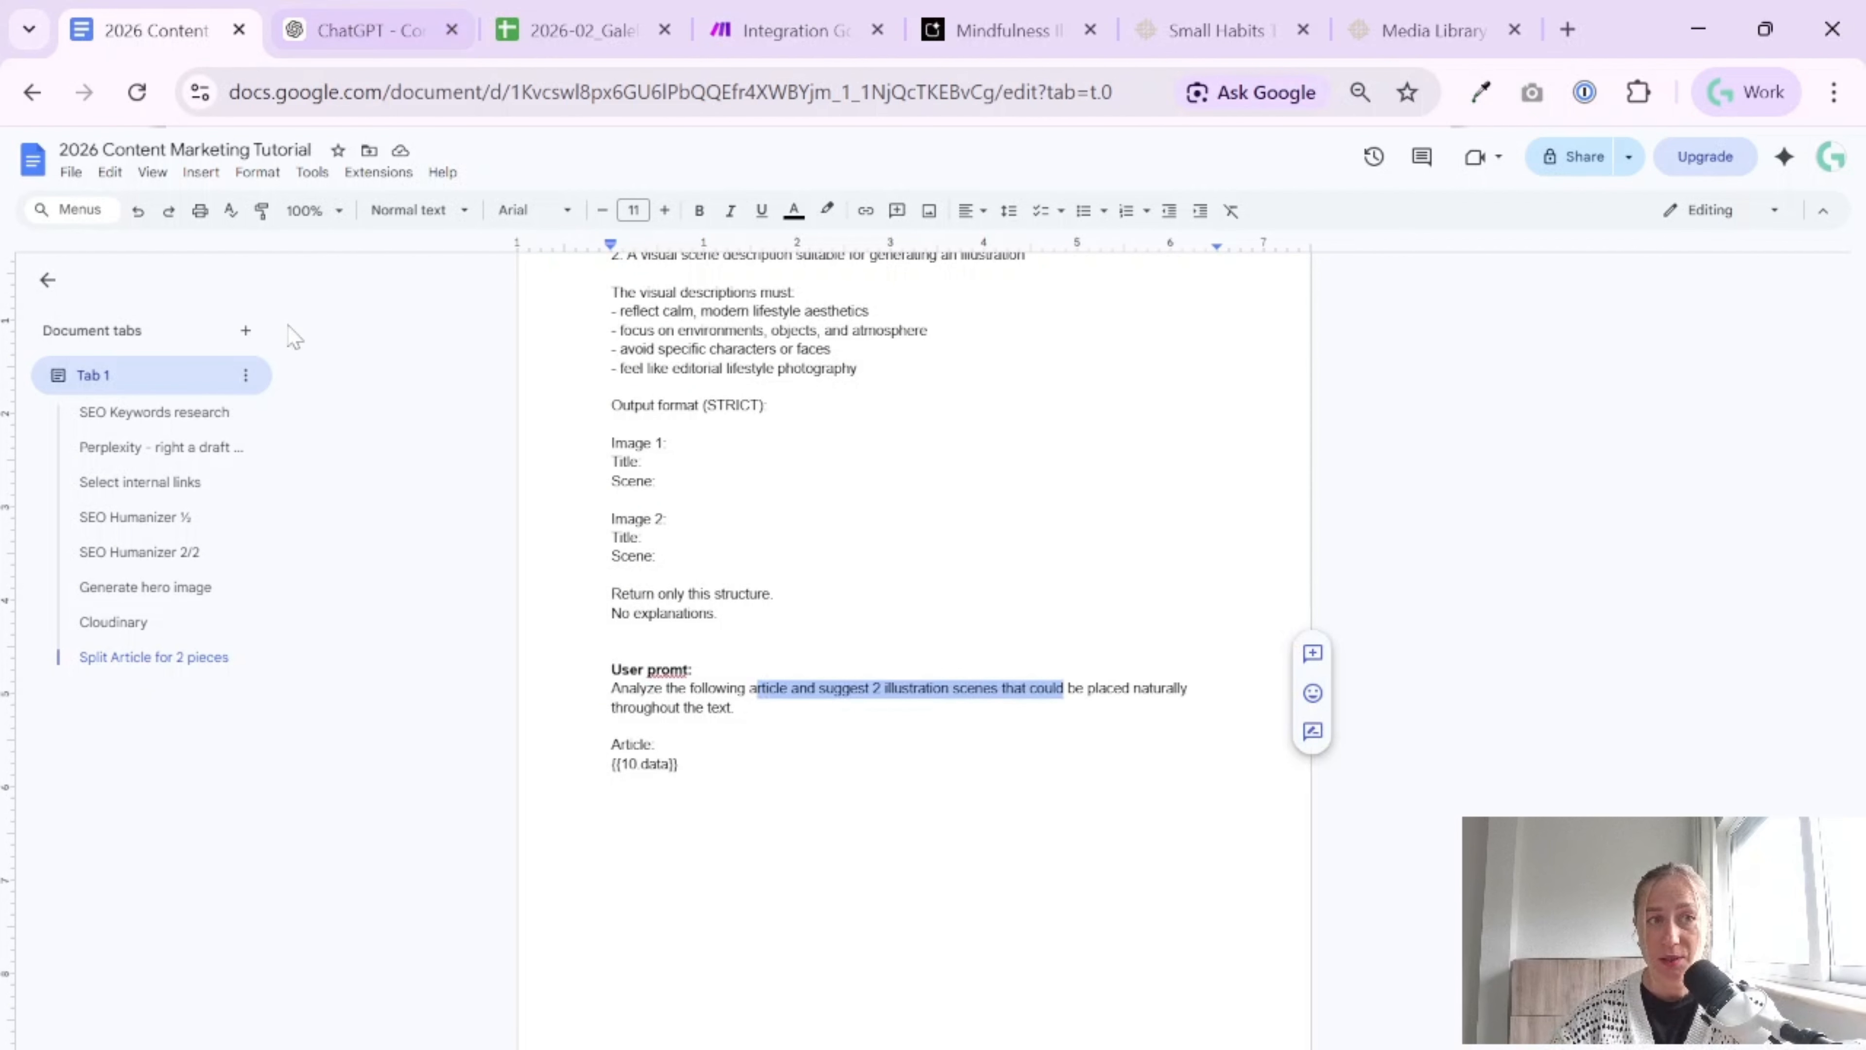
click(612, 820)
Return to the Integration Google Sheets scenario in Make, set the OpenAI module's Max Output Tokens to 5000 and save the module settings
click(789, 31)
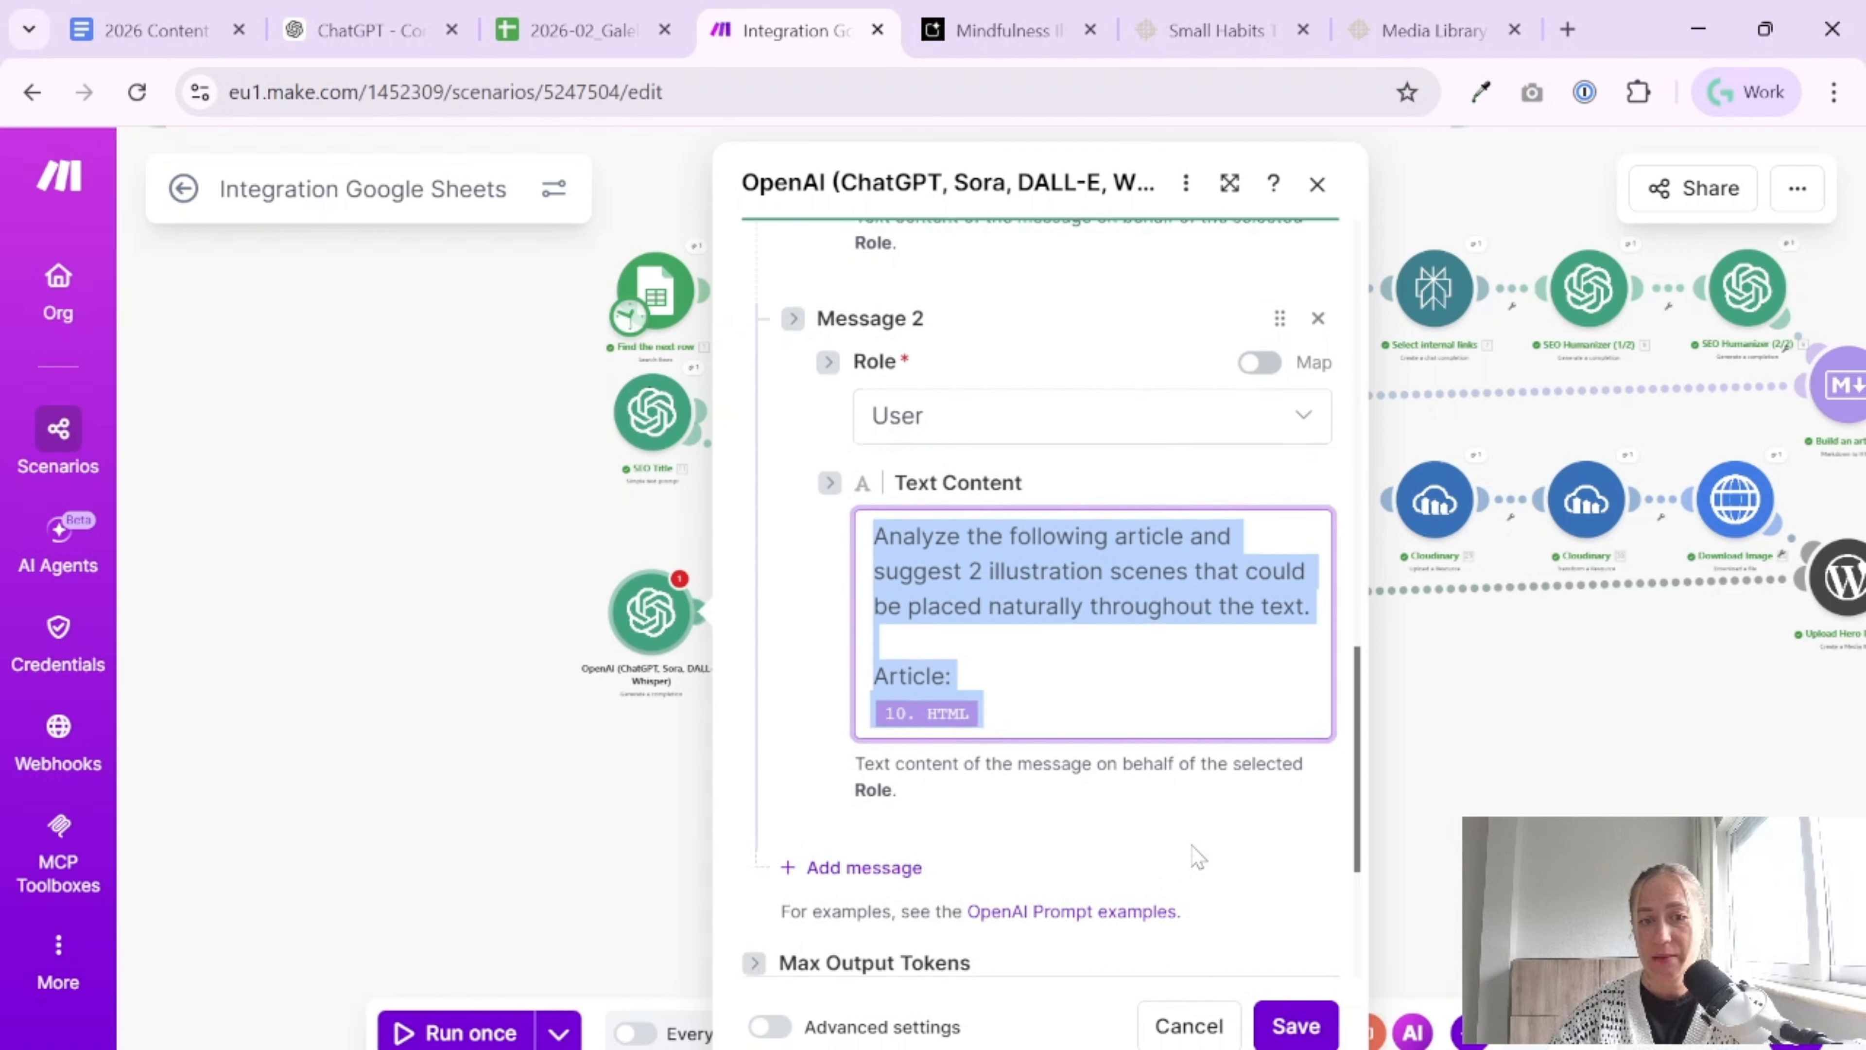
scroll(1112, 858, down, 3)
key(Tab)
text(5000)
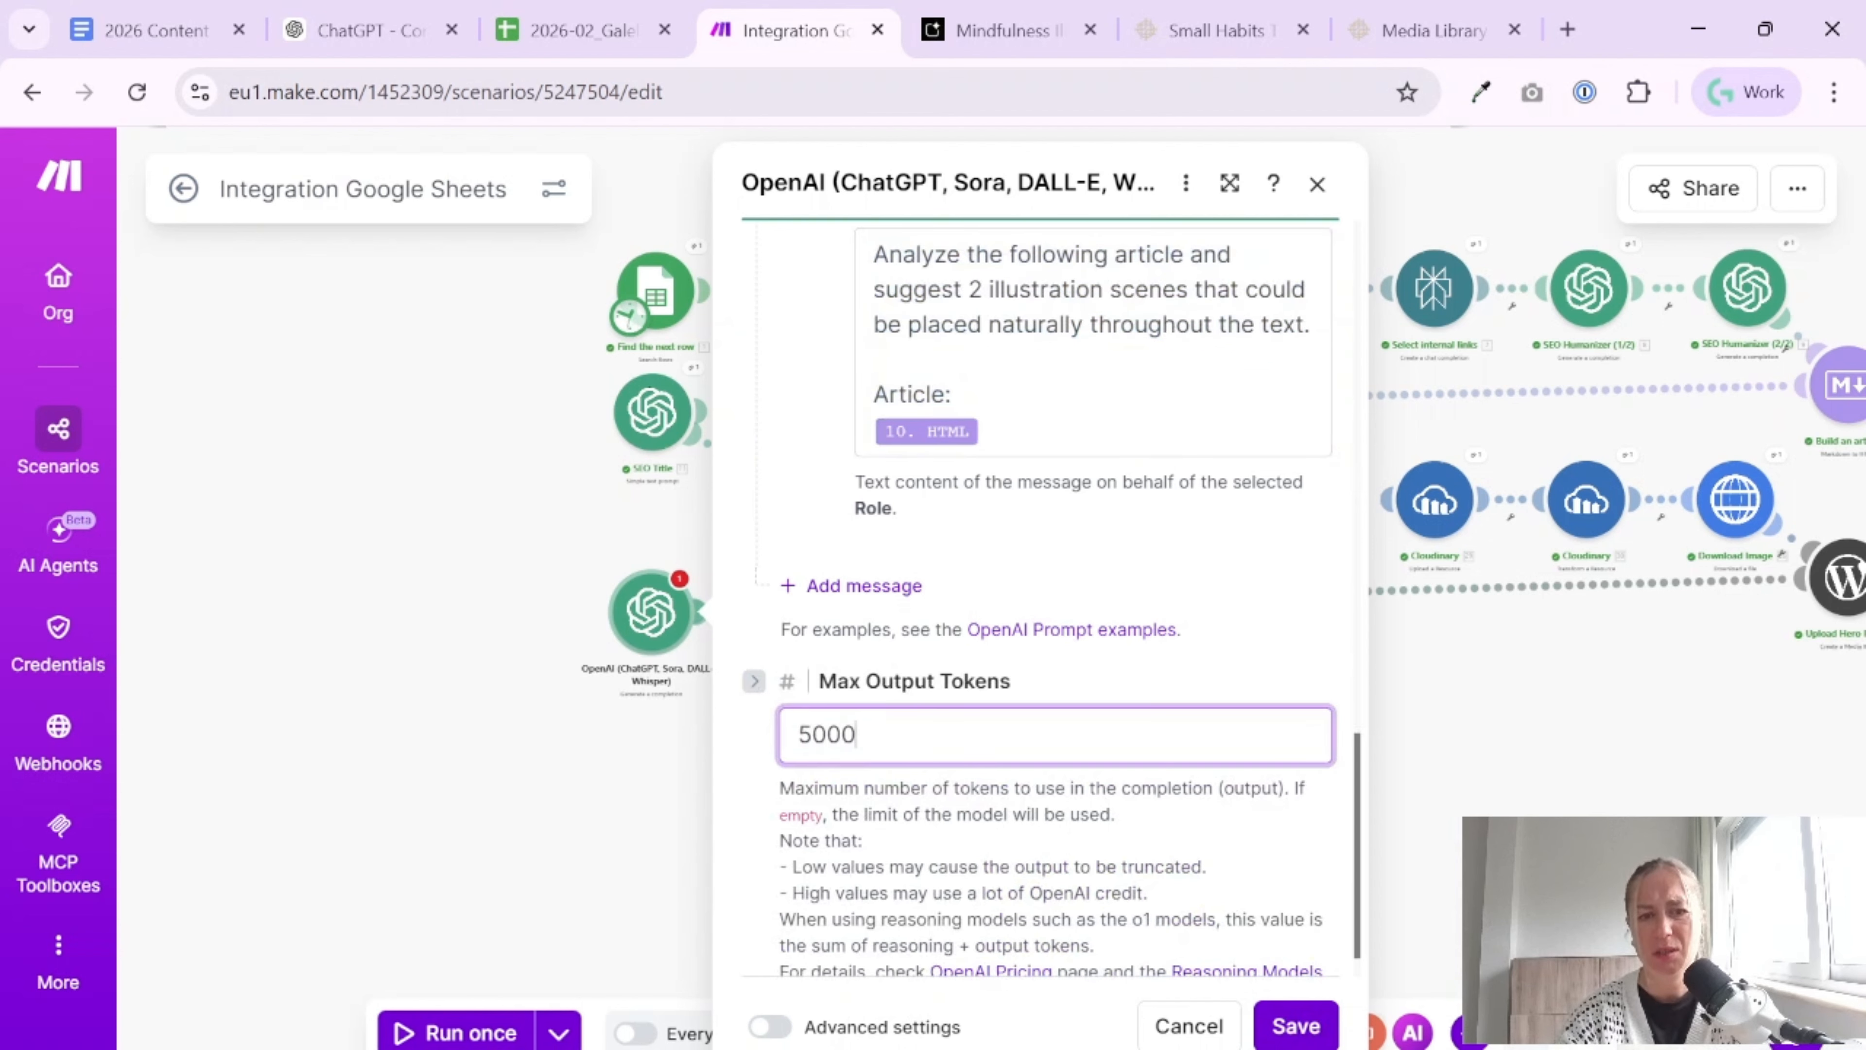
scroll(1173, 619, up, 10)
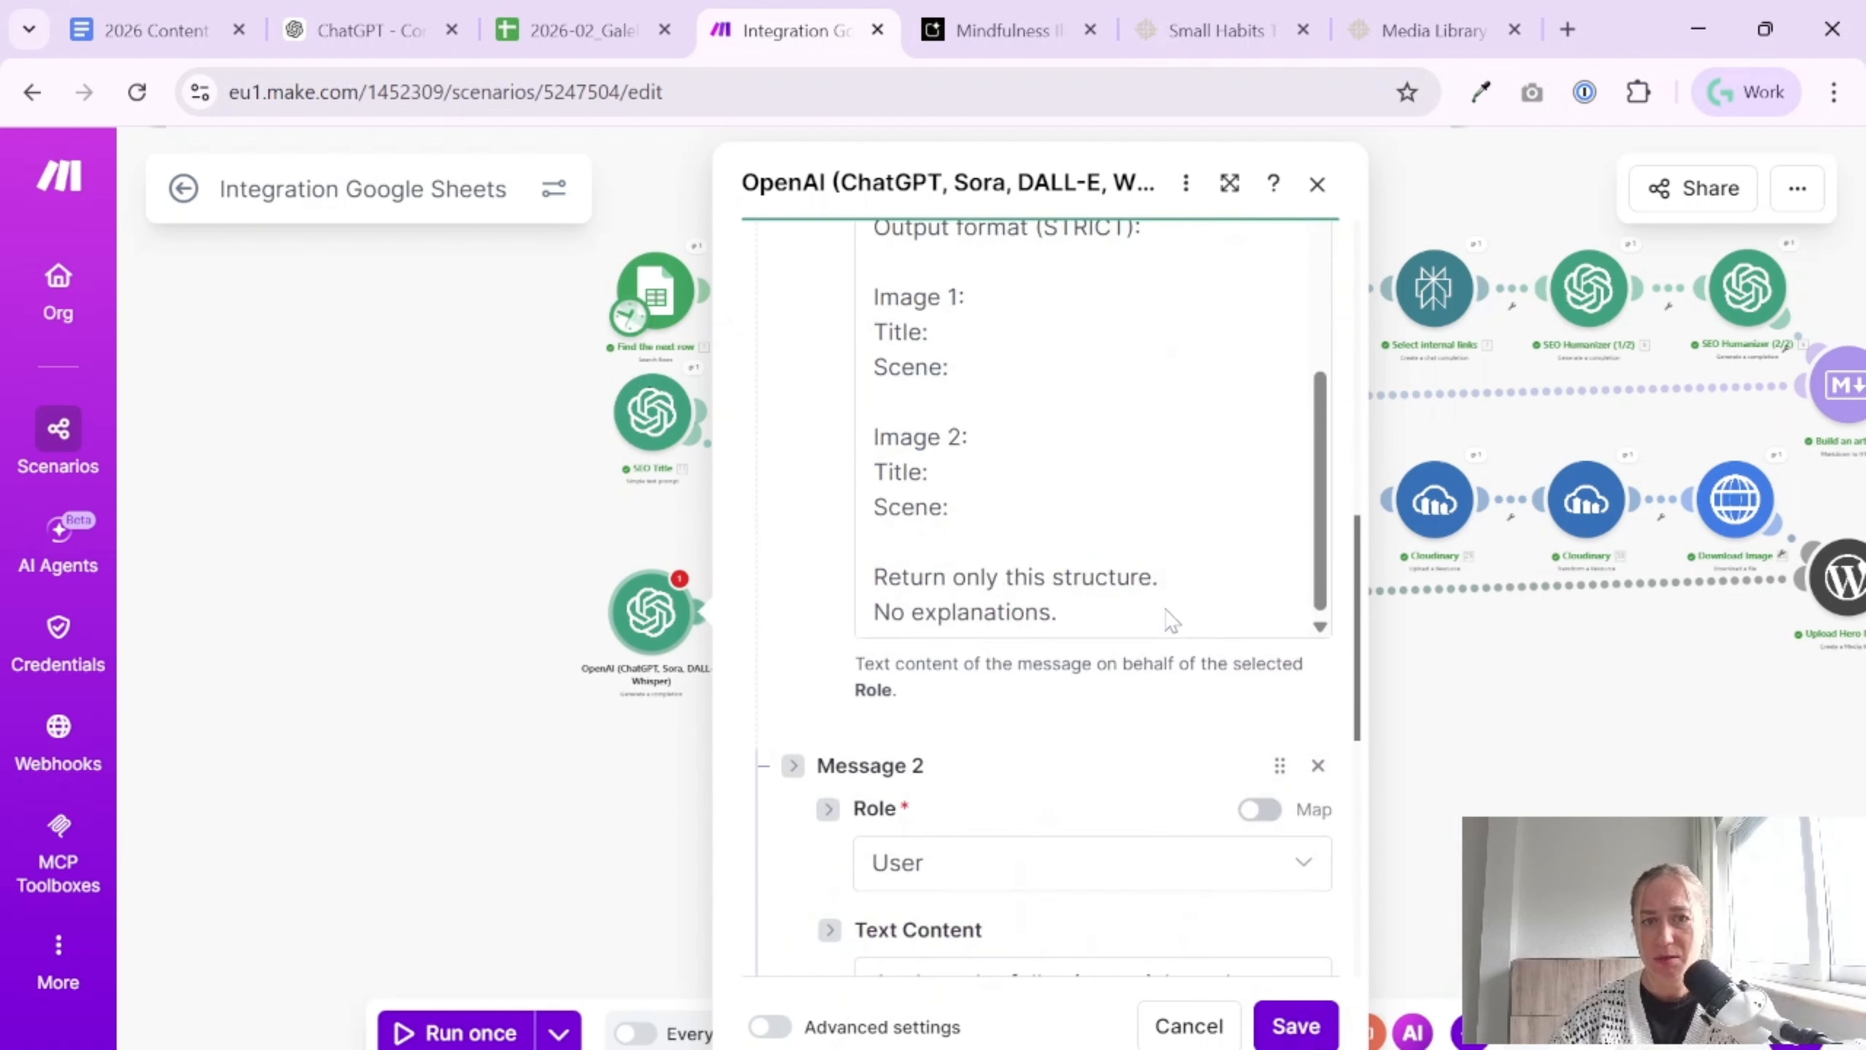
scroll(1173, 620, down, 4)
scroll(1172, 620, up, 5)
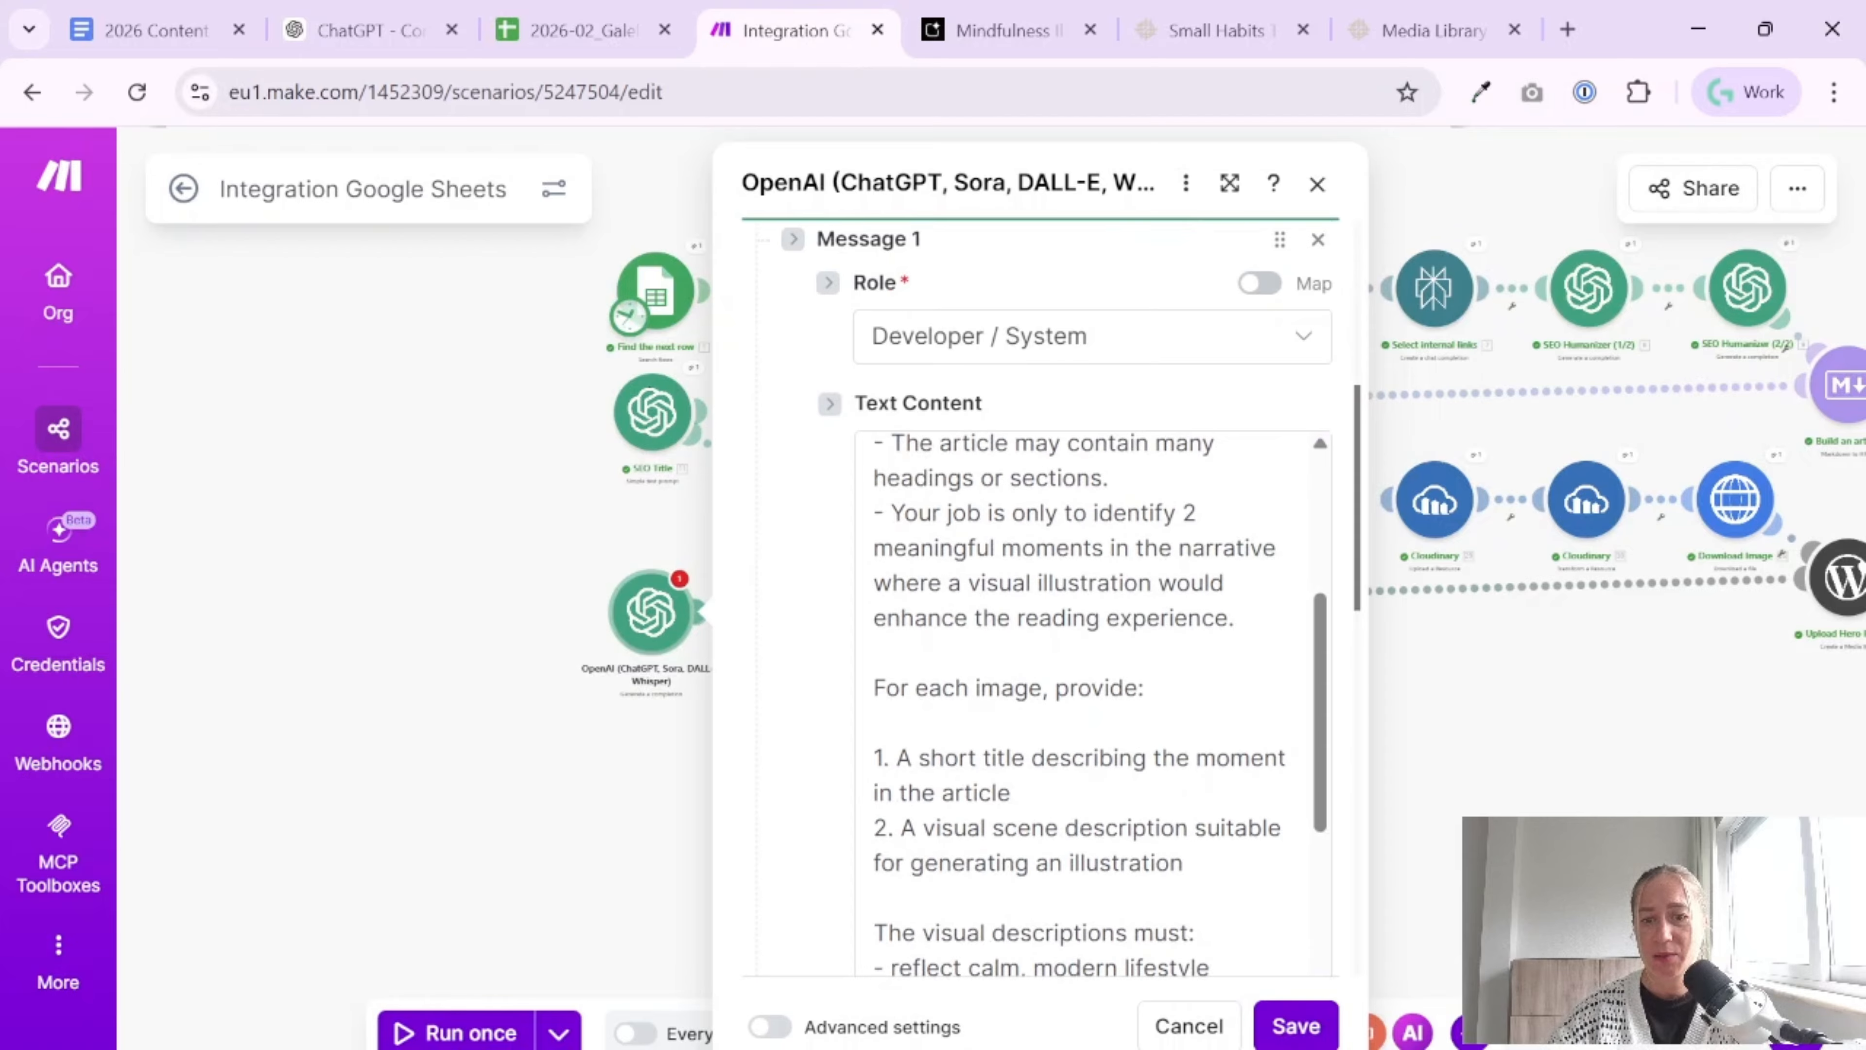
click(1295, 1027)
Rename the new OpenAI module as "Split article for 2 pieces" and save the scenario
right_click(640, 644)
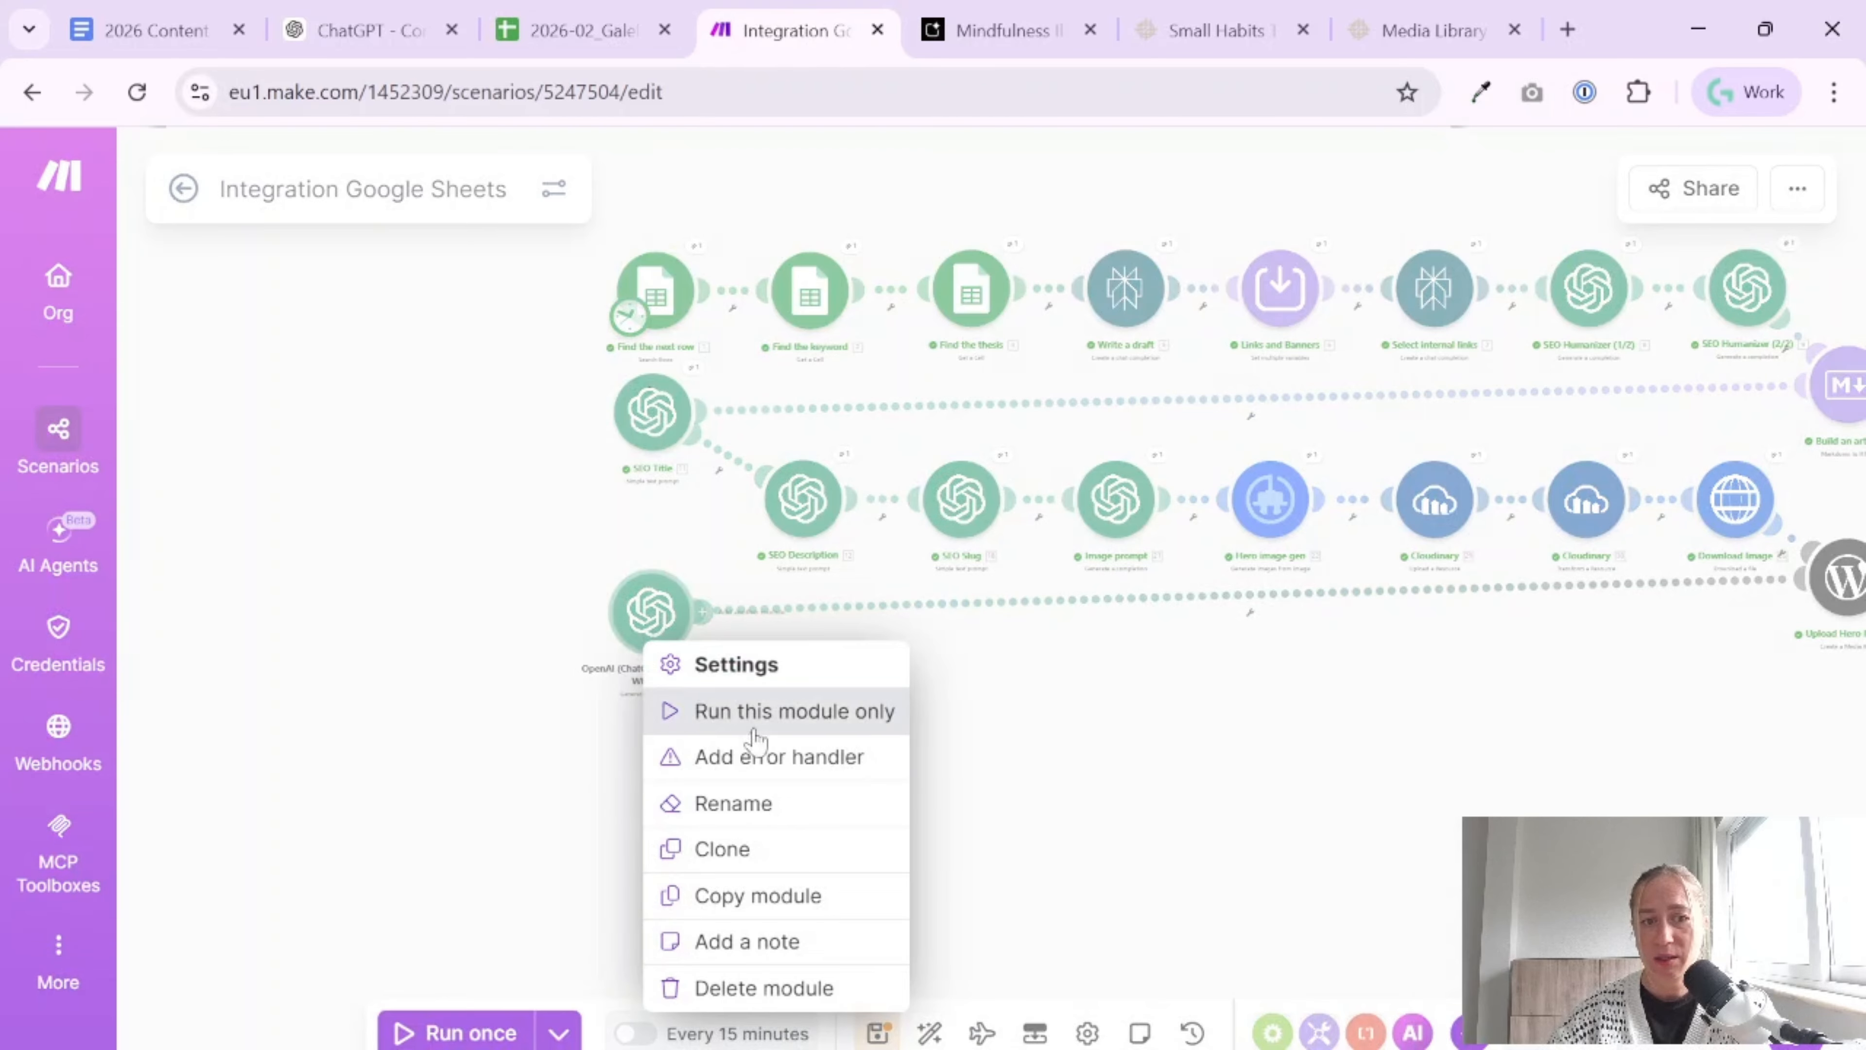
click(822, 803)
text(Split)
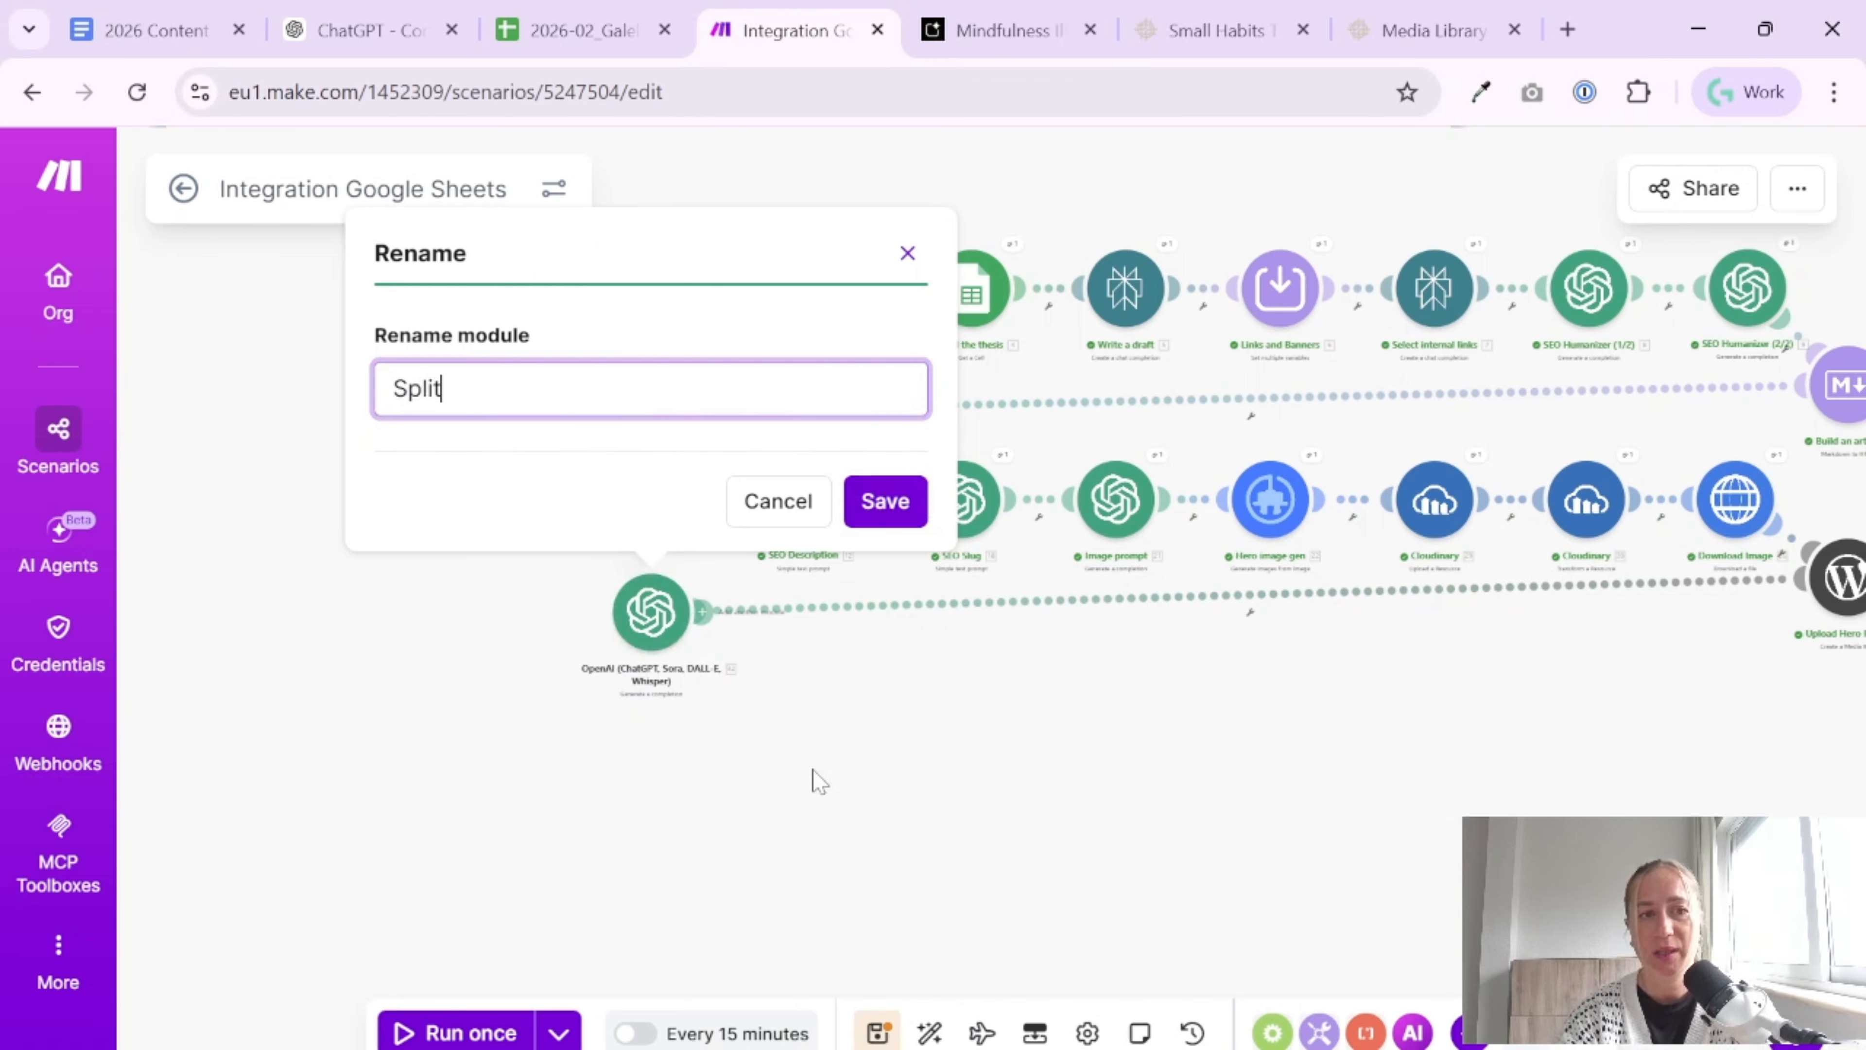
text( article for 2 p)
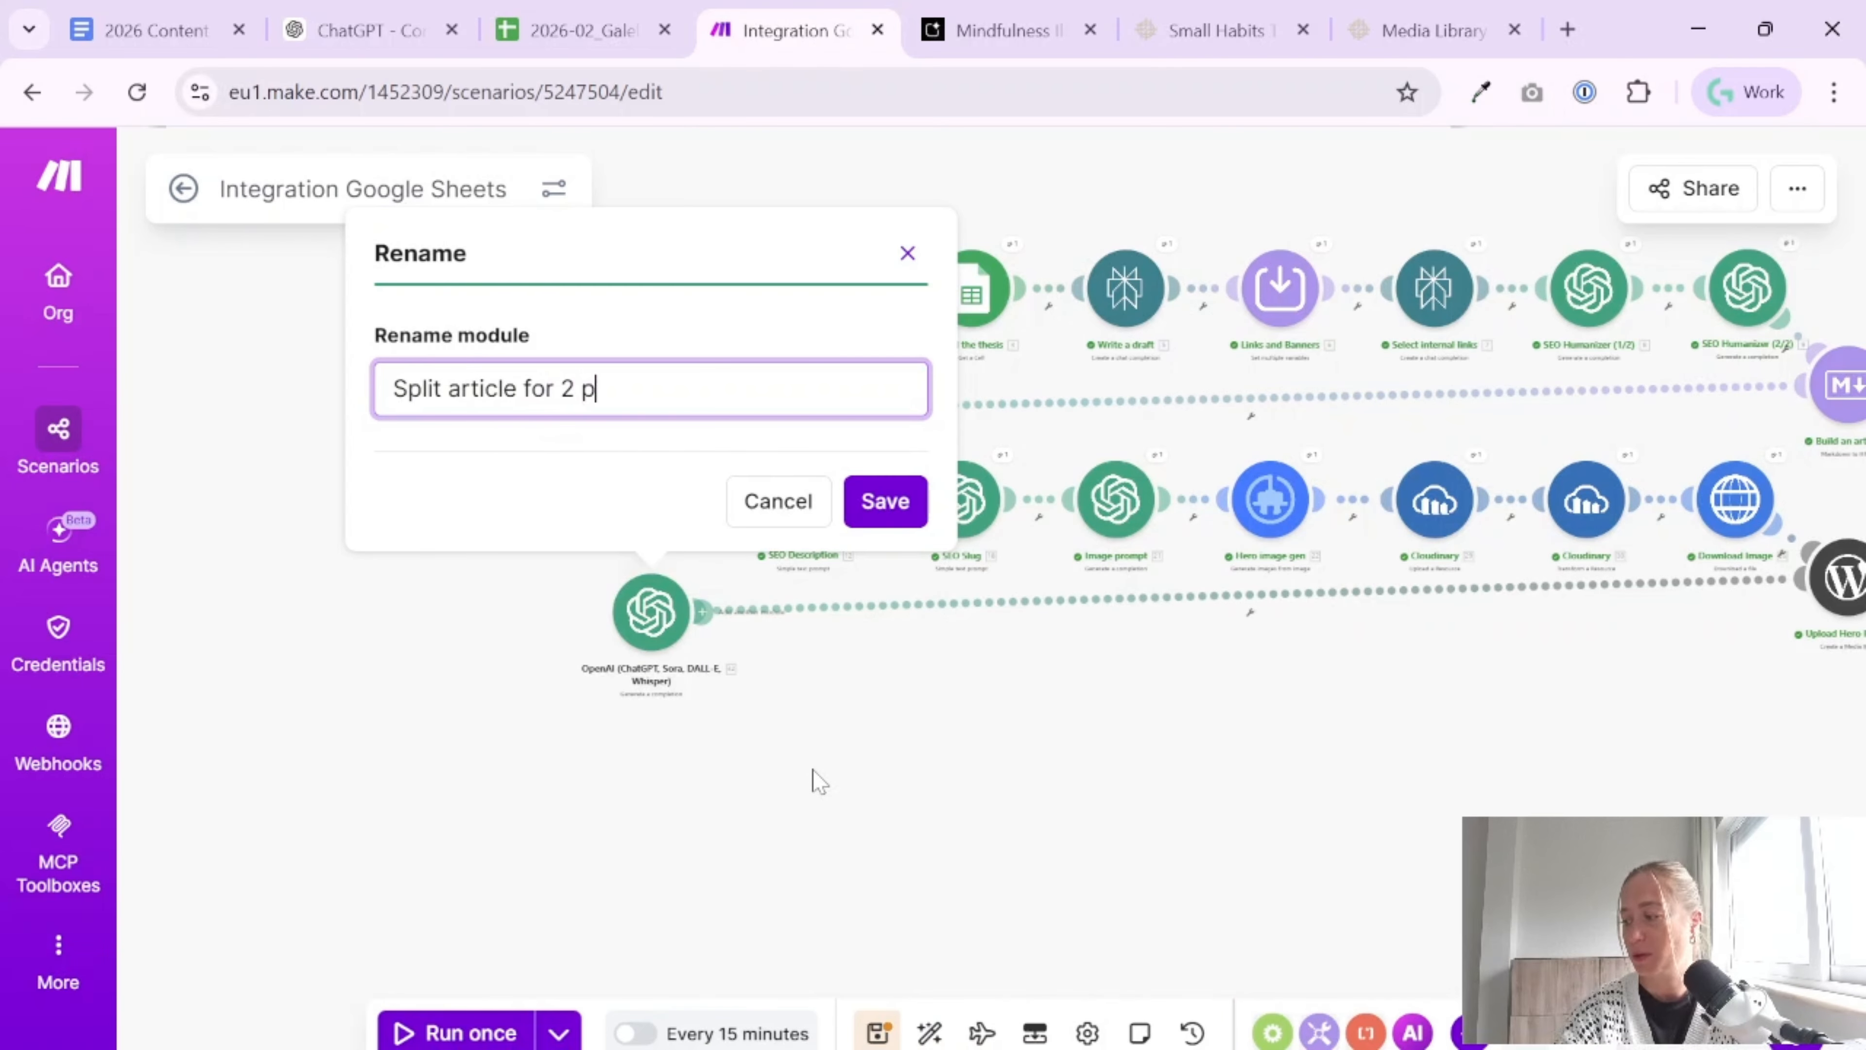
text(ieces)
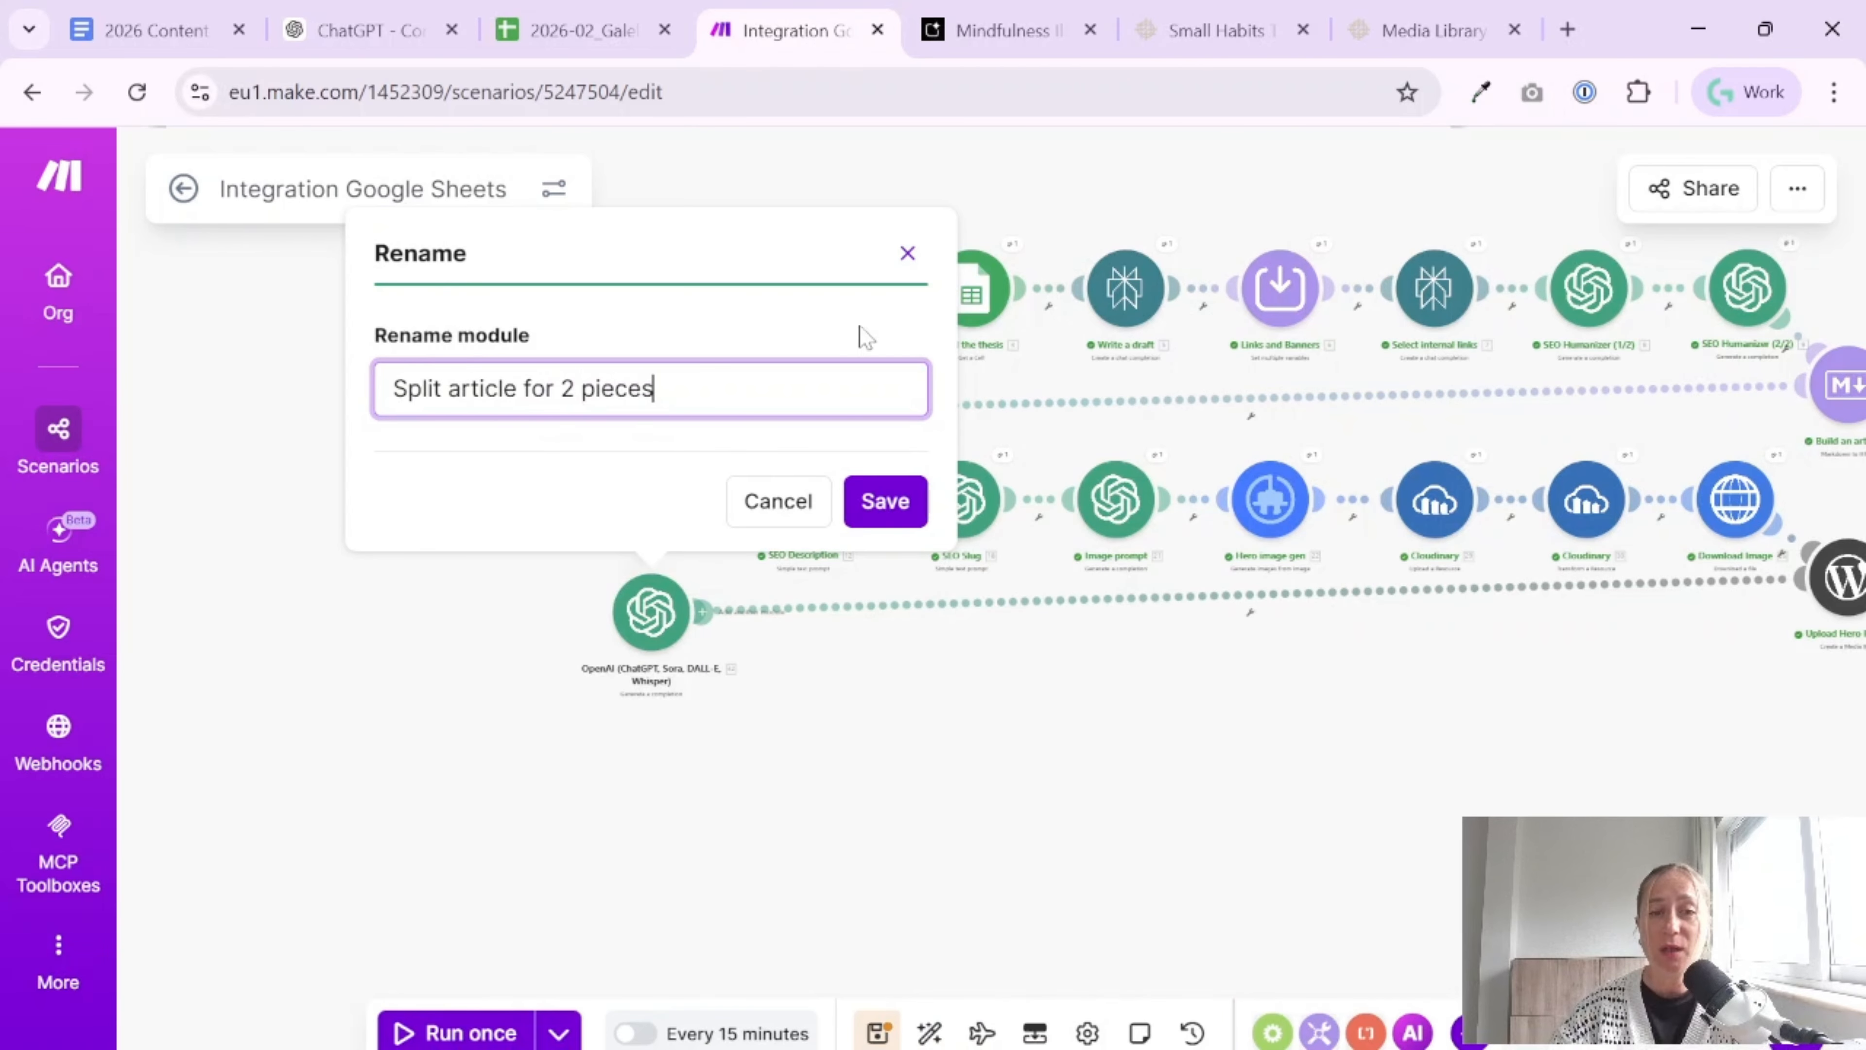
click(878, 491)
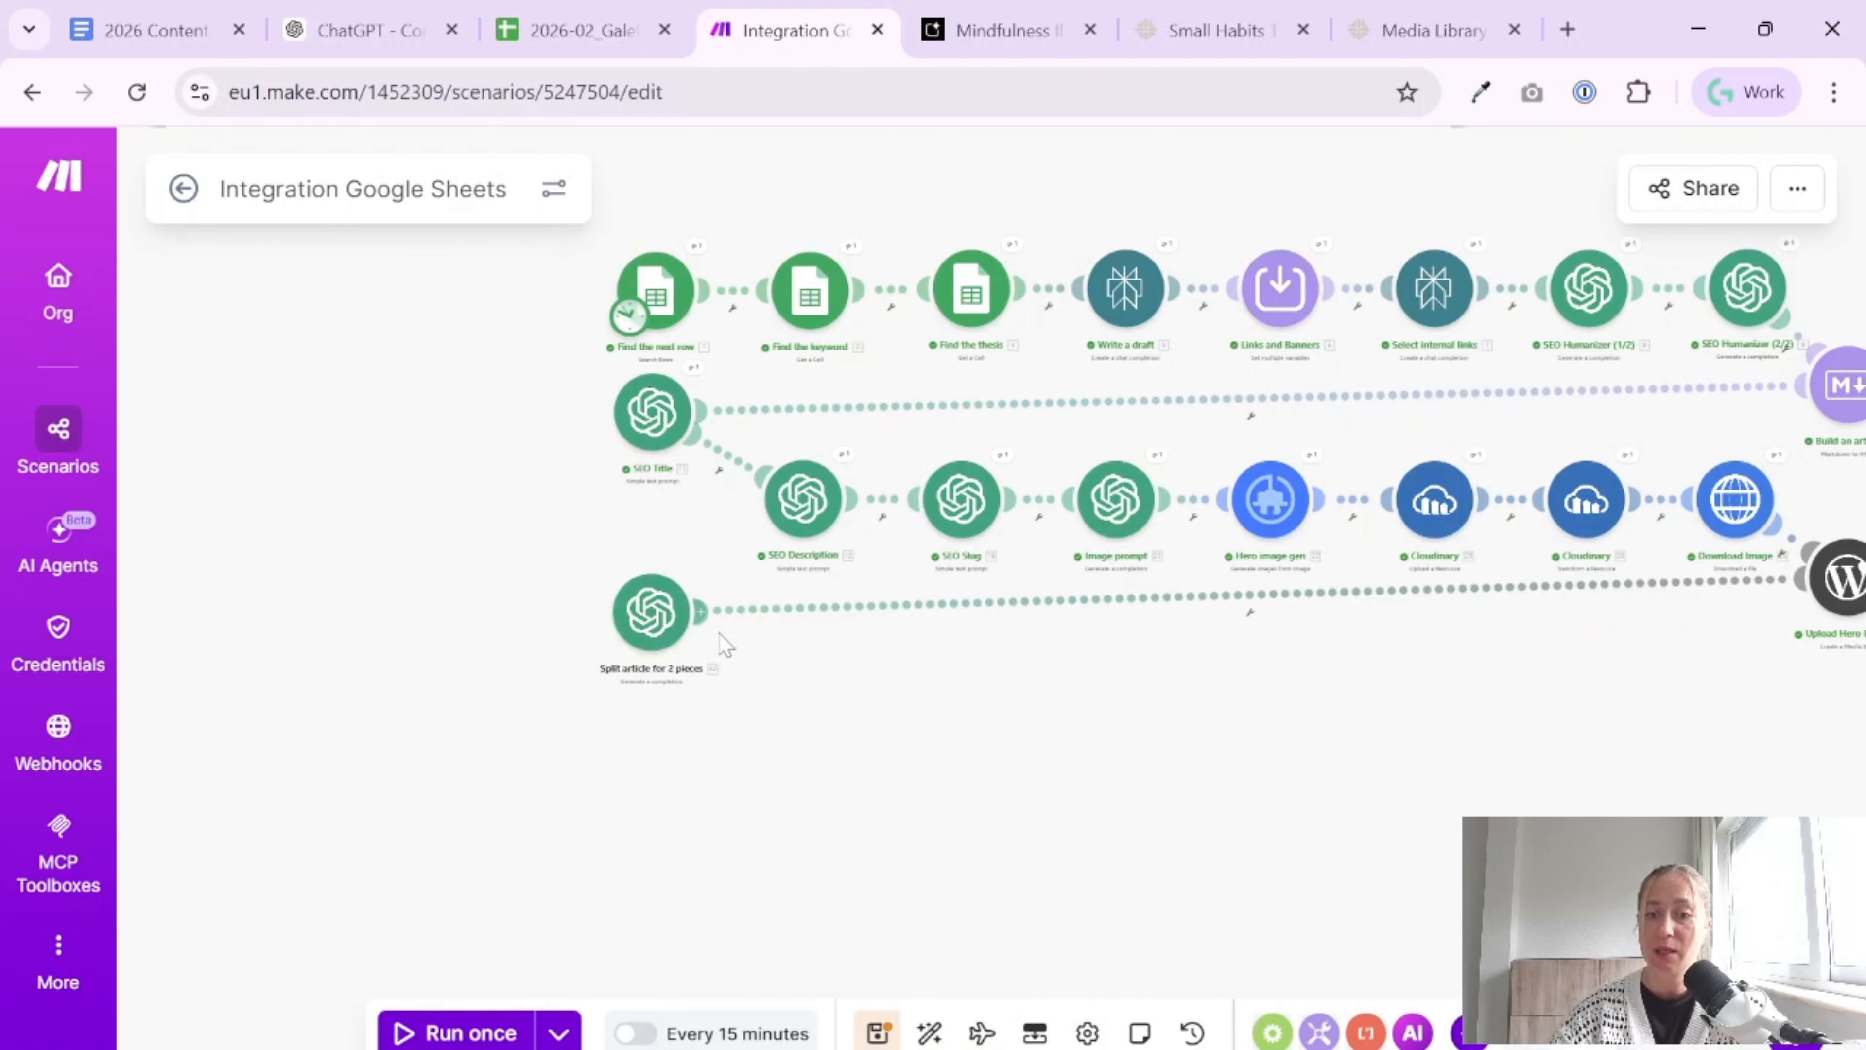
key(ctrl+s)
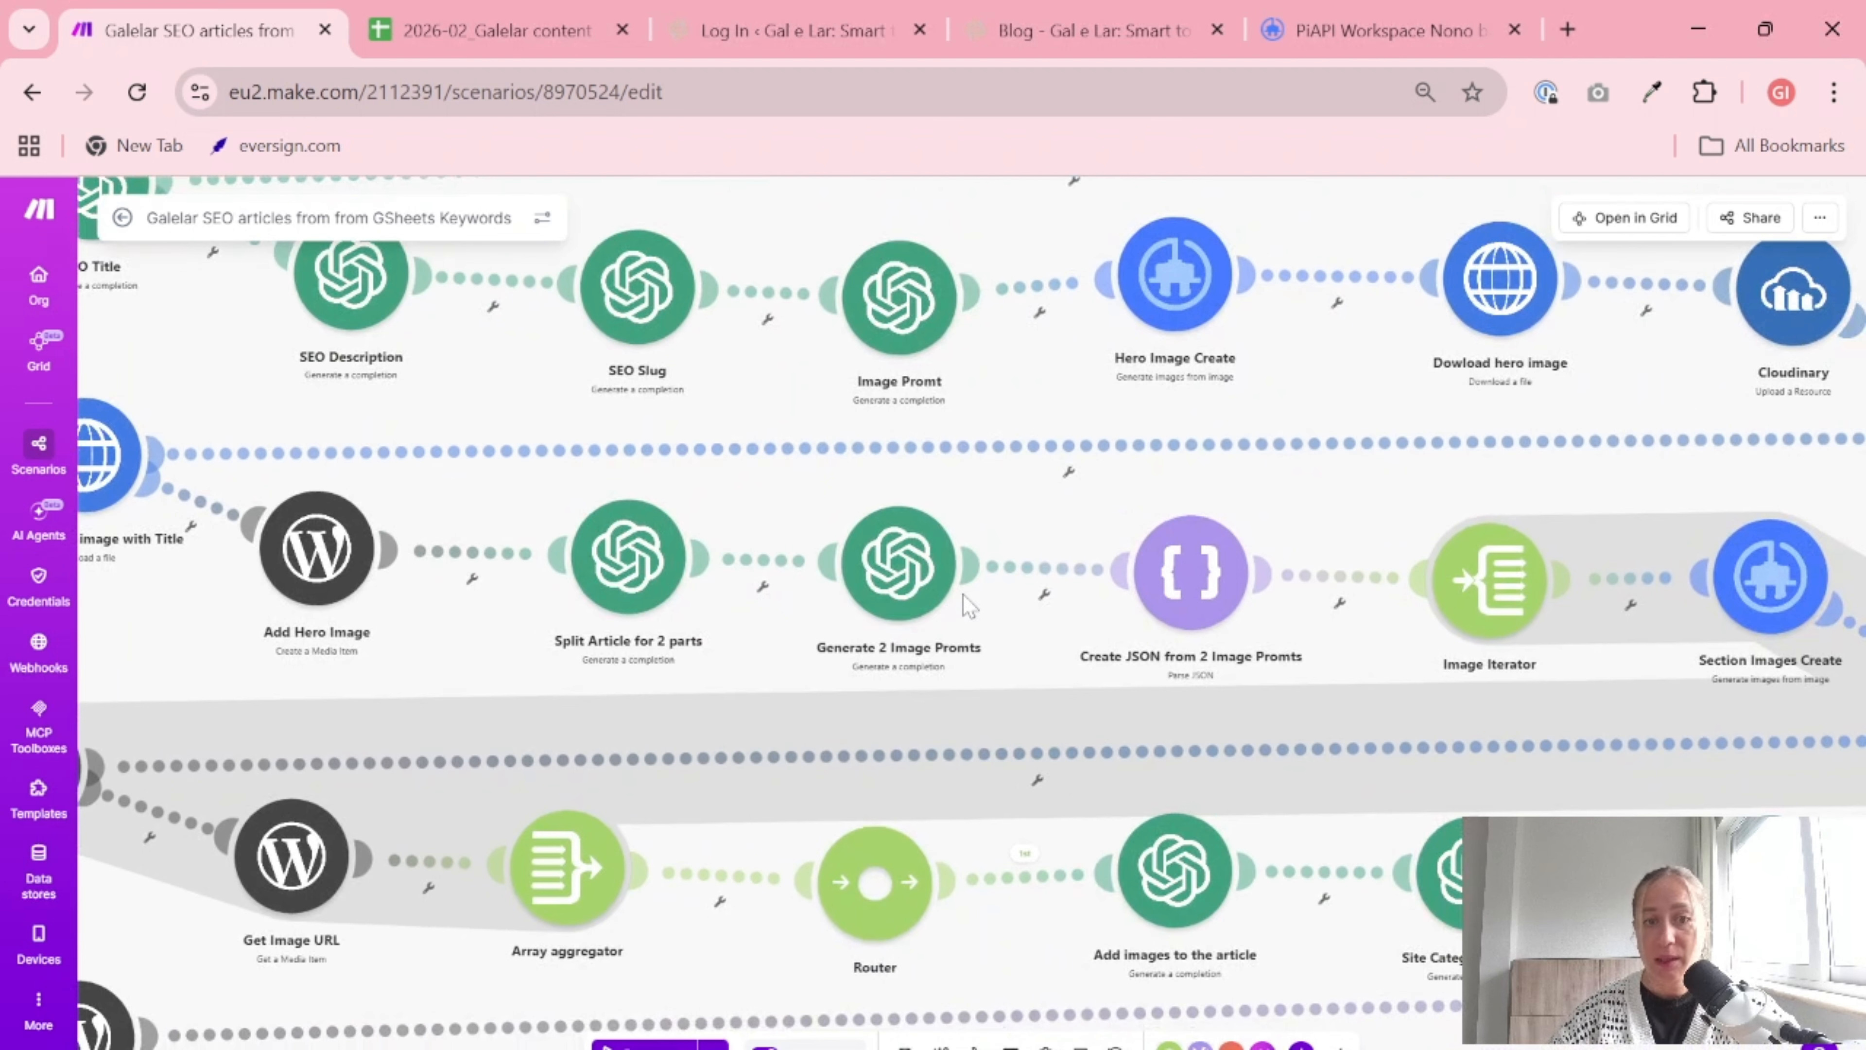
Copy the Developer / System prompt from the Generate 2 Image Promts module in the finished Galelar scenario
right_click(897, 581)
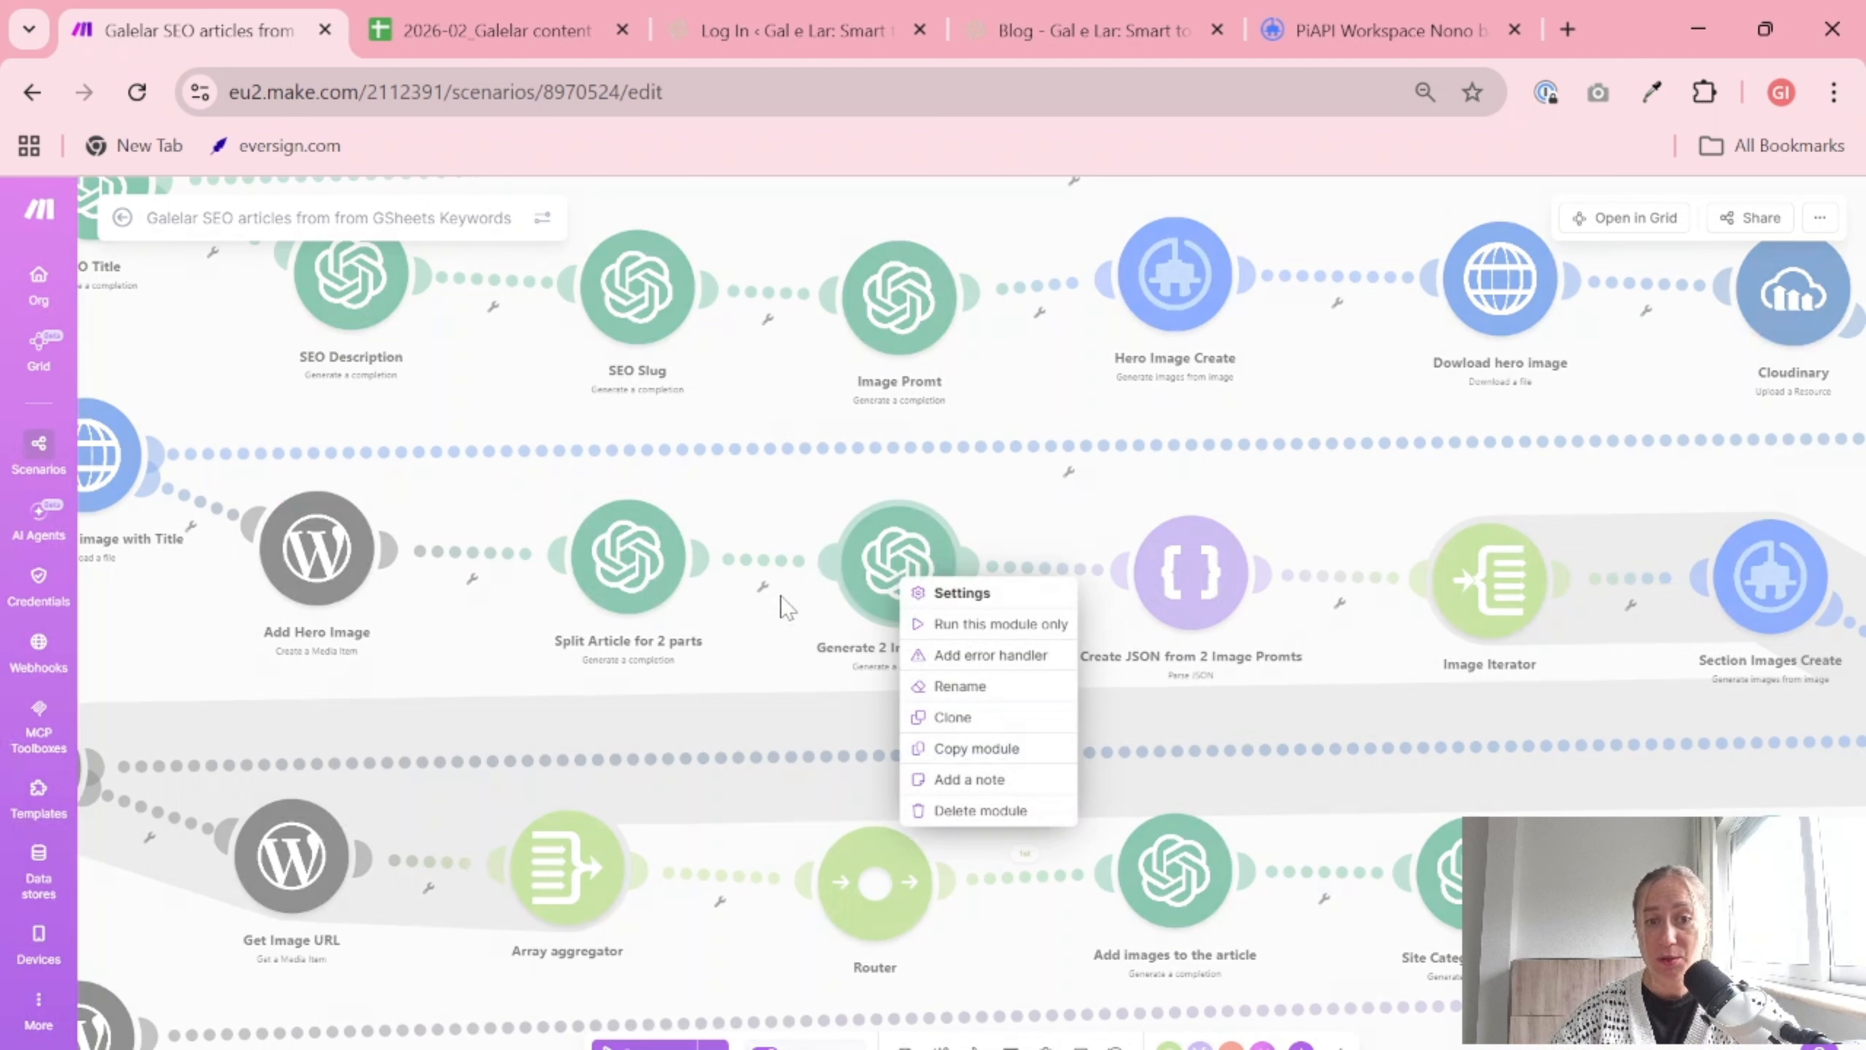
click(892, 561)
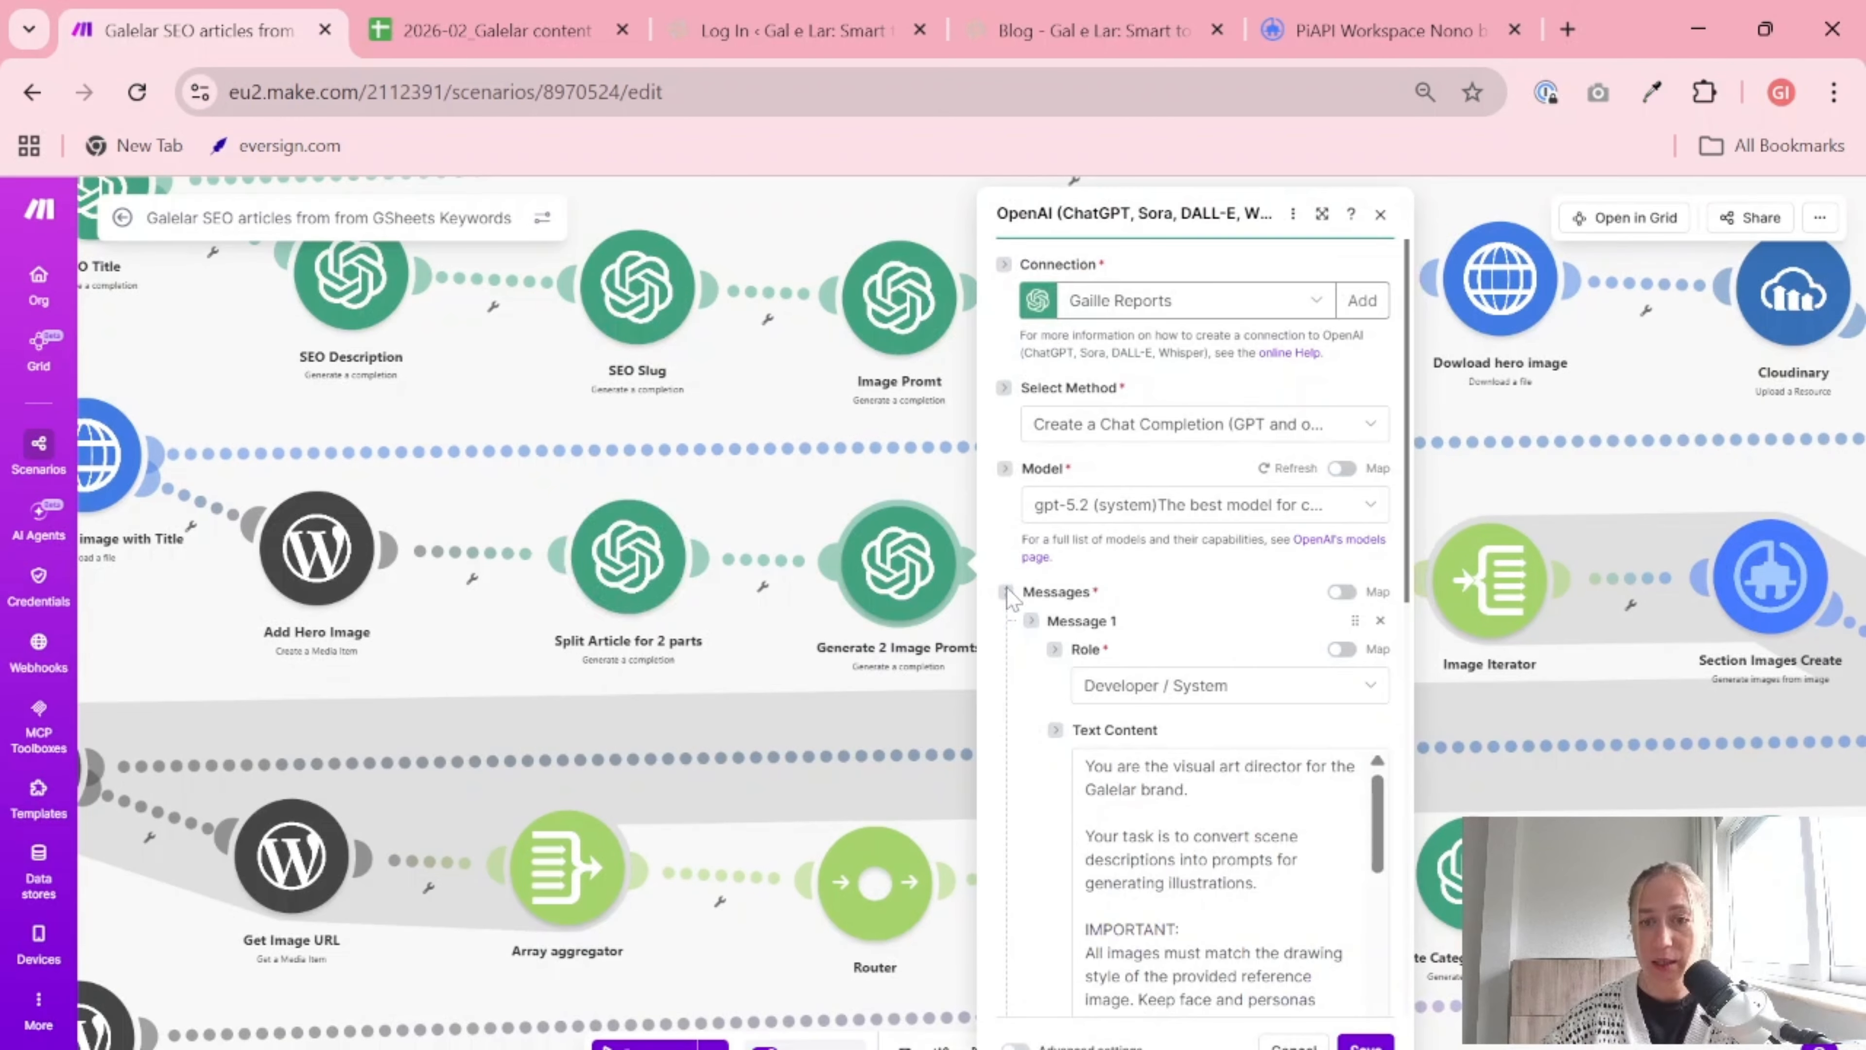
scroll(1176, 882, down, 3)
click(1176, 897)
key(ctrl+a)
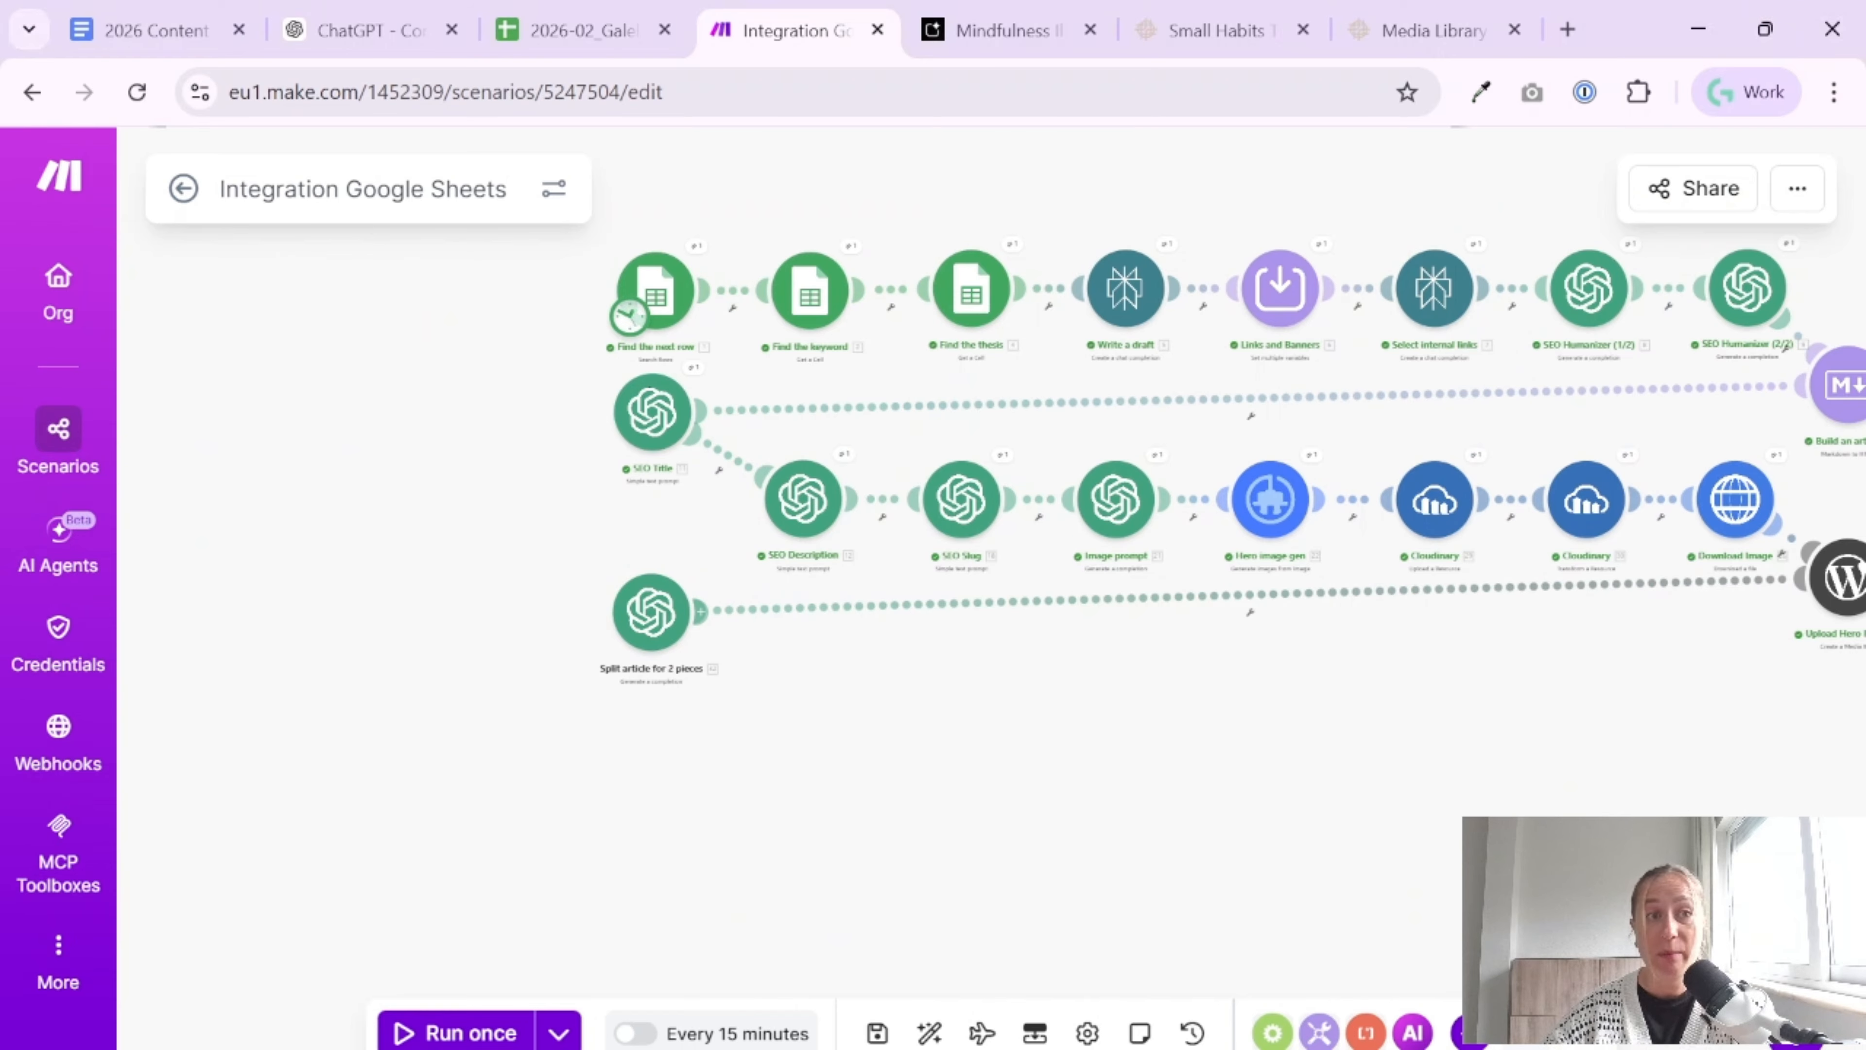
Switch to the tutorial document, add the lines "Generate 2 prompts for images" and "System promt:" below the user prompt, and paste the visual art director prompt
click(125, 31)
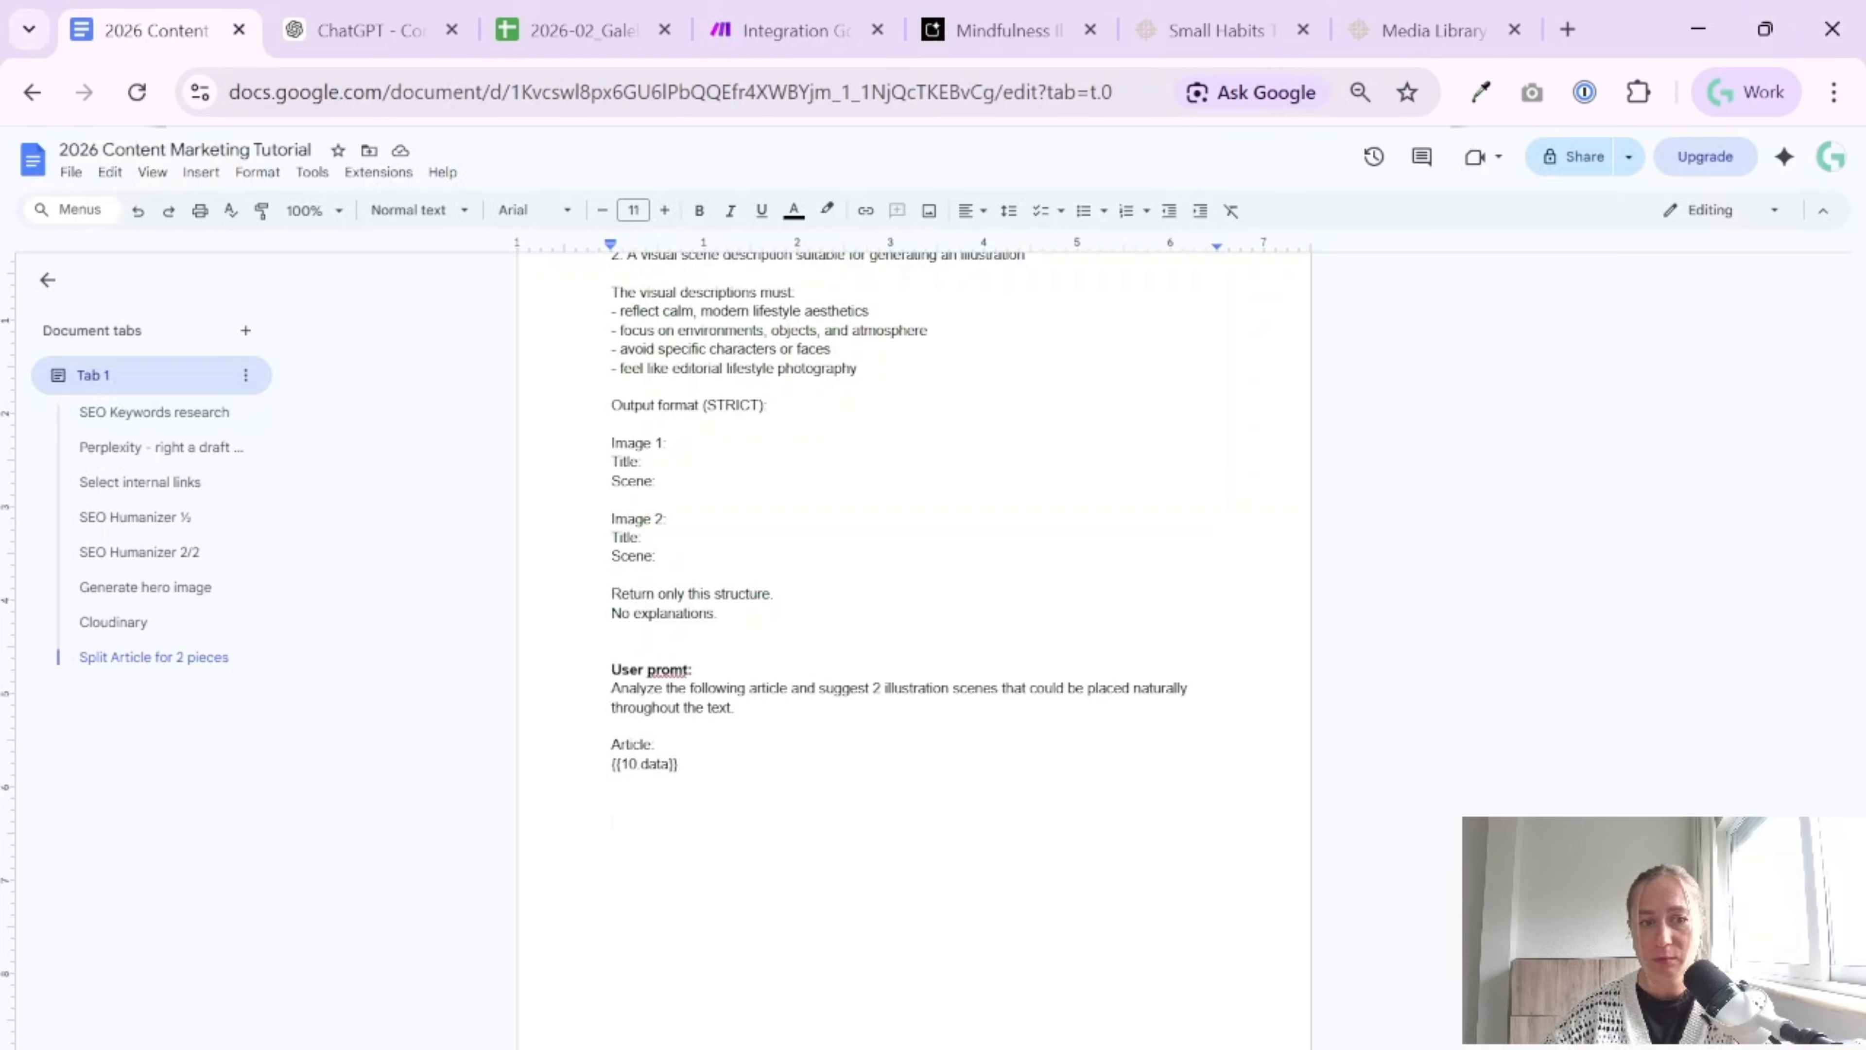
key(Return)
text(Gene)
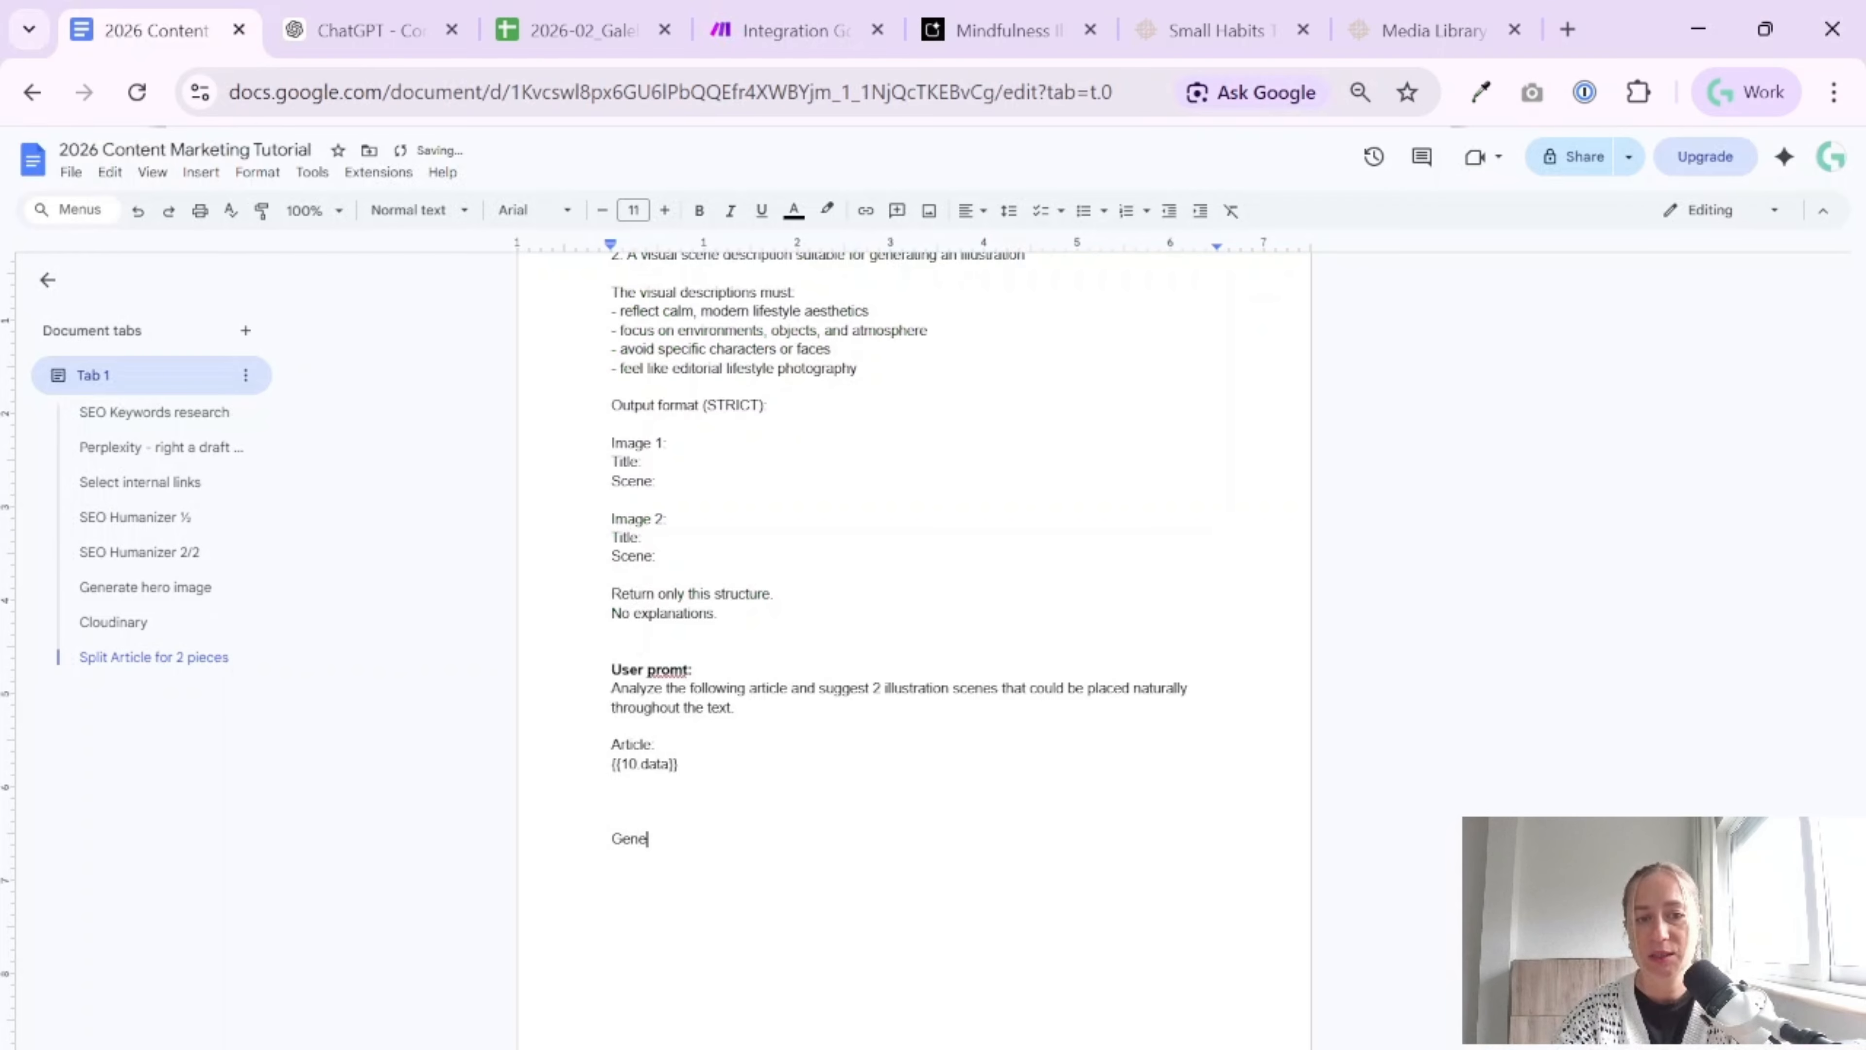
text(rate 2 prompts)
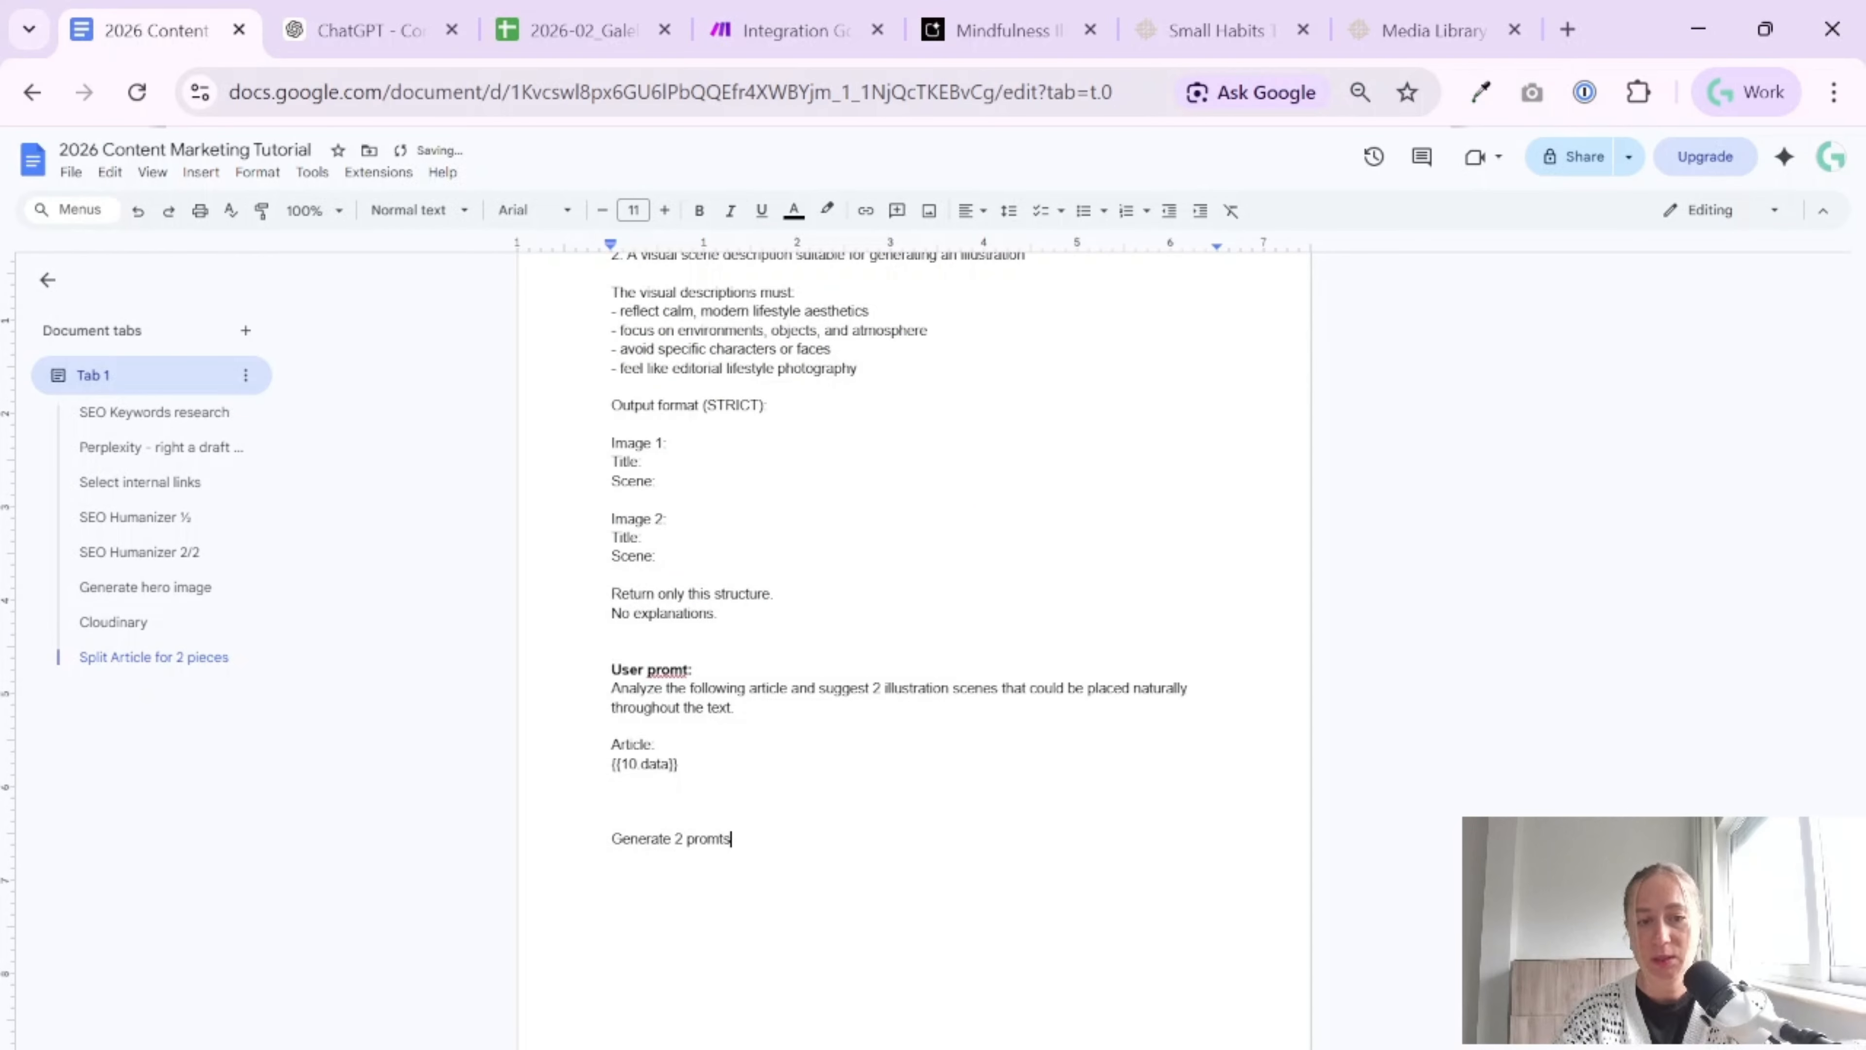
text( for images)
key(Return)
text(Sys)
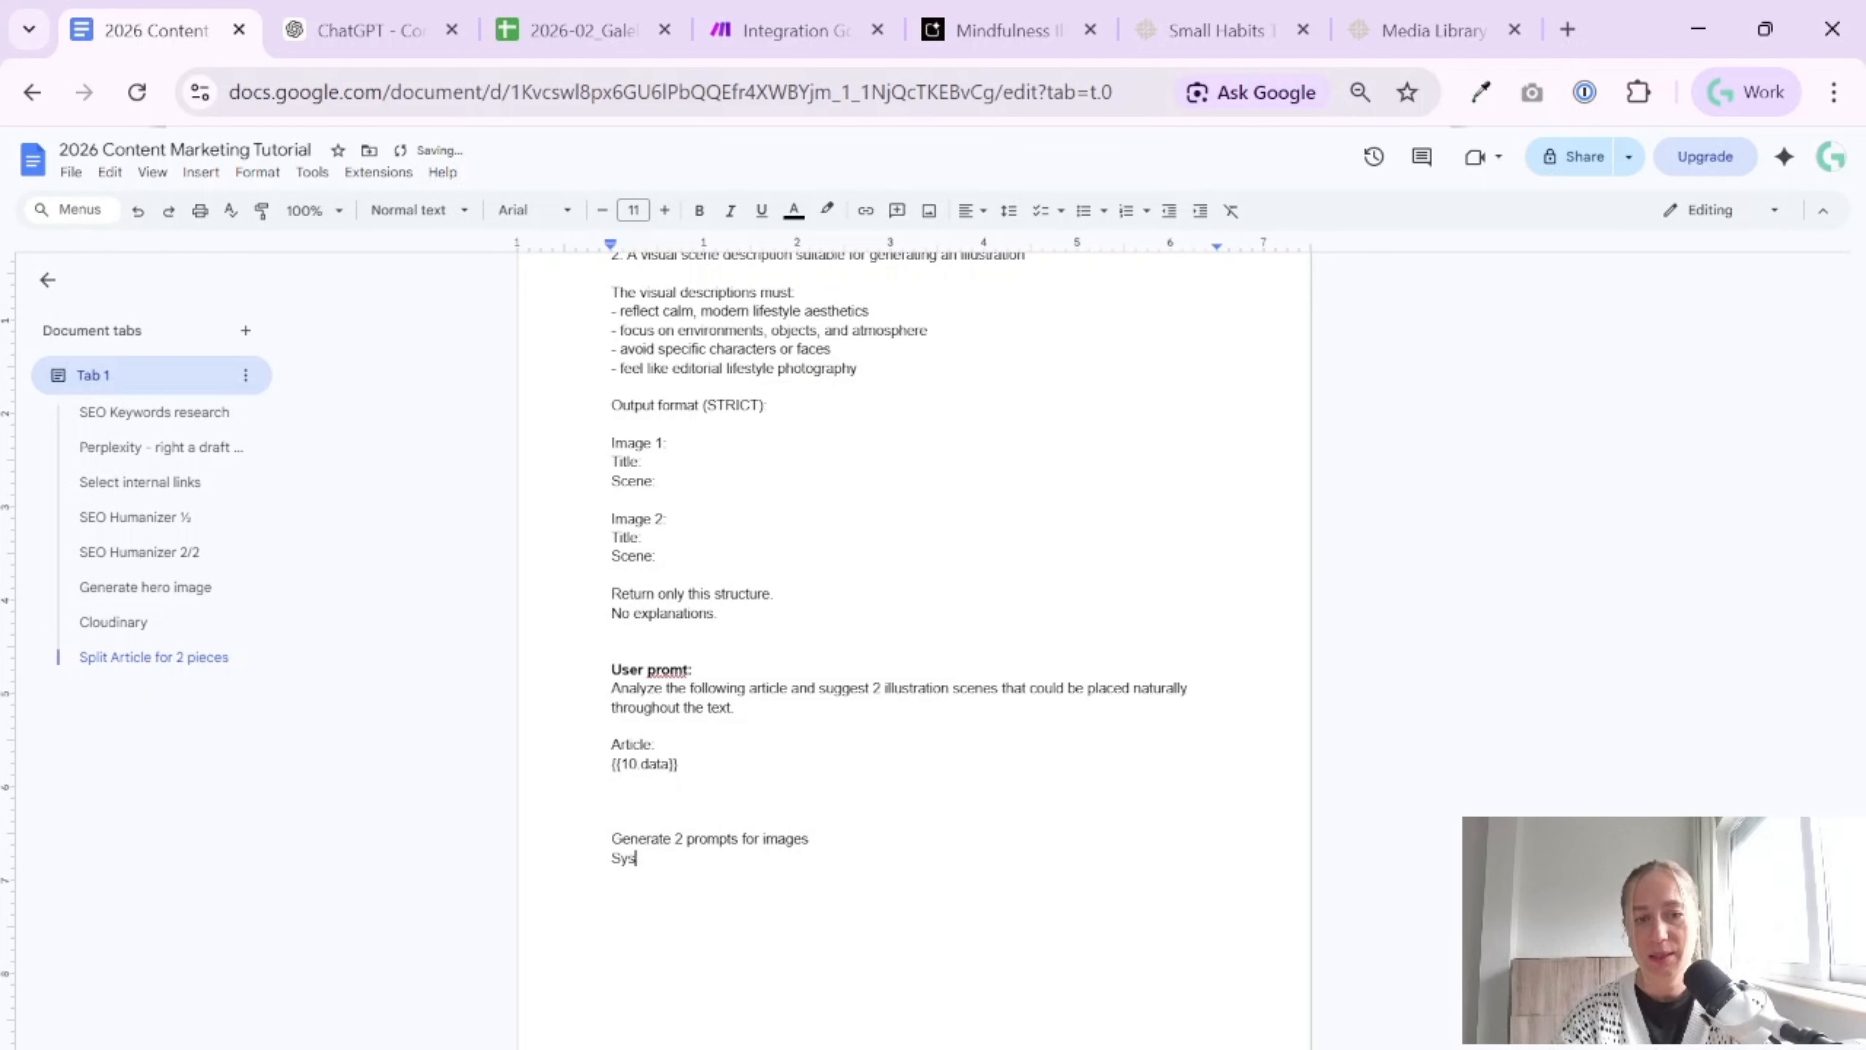
text(tme promt)
key(Return)
key(ctrl+v)
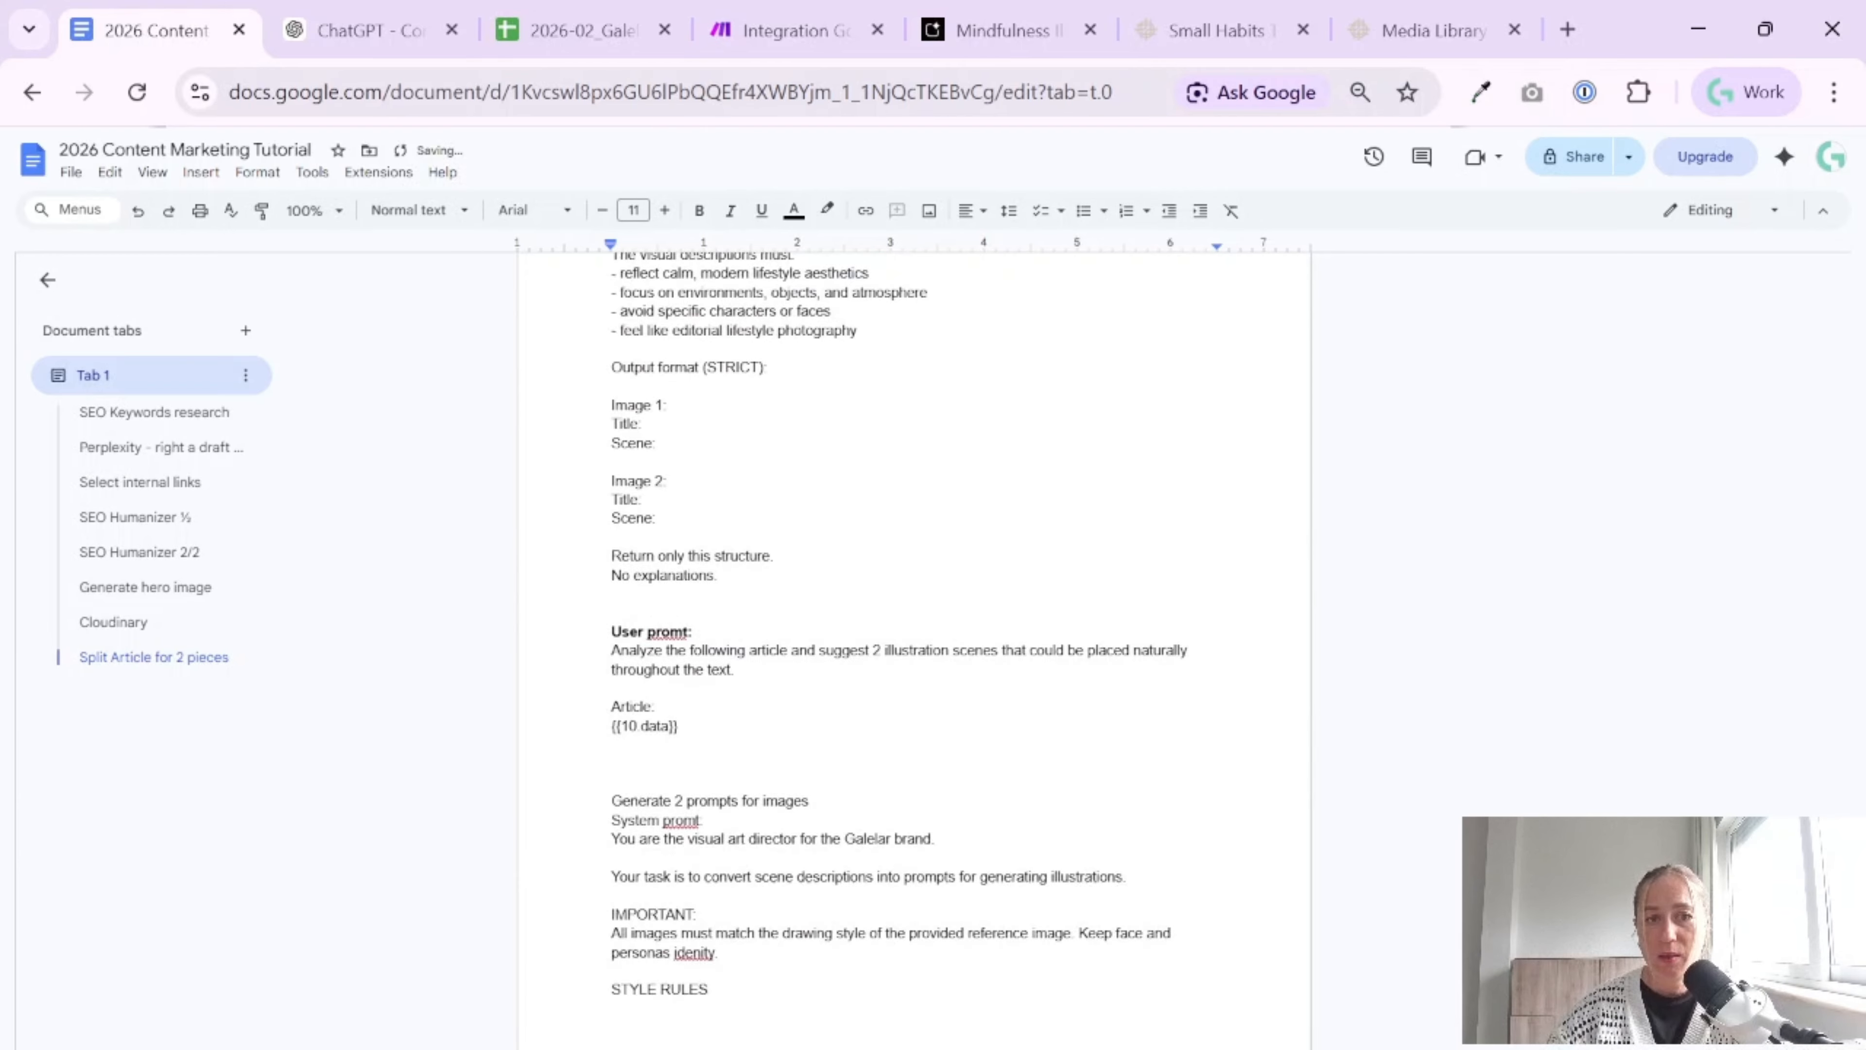
Format the "Generate 2 prompts for images" title as a centred heading and the corrected "System prompt:" label as bold
scroll(914, 647, up, 5)
scroll(914, 647, down, 11)
drag(711, 713, 612, 712)
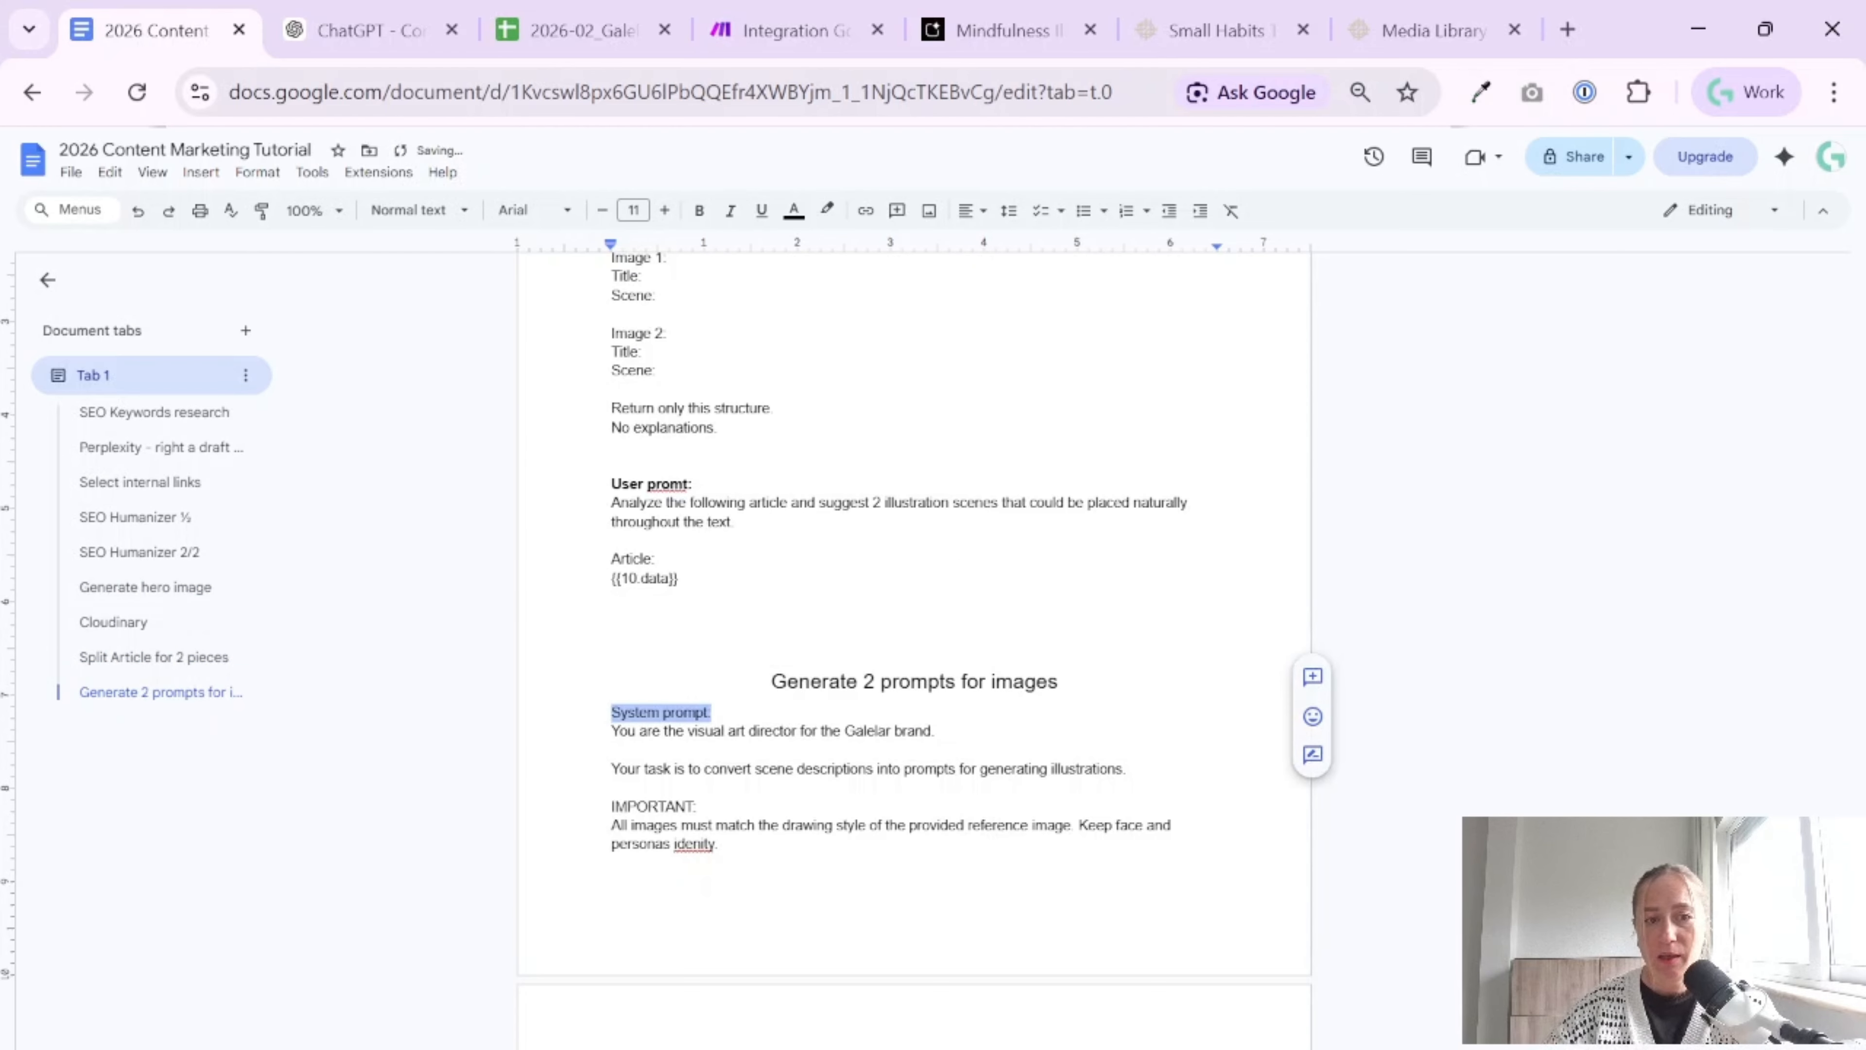
key(ctrl+b)
click(698, 806)
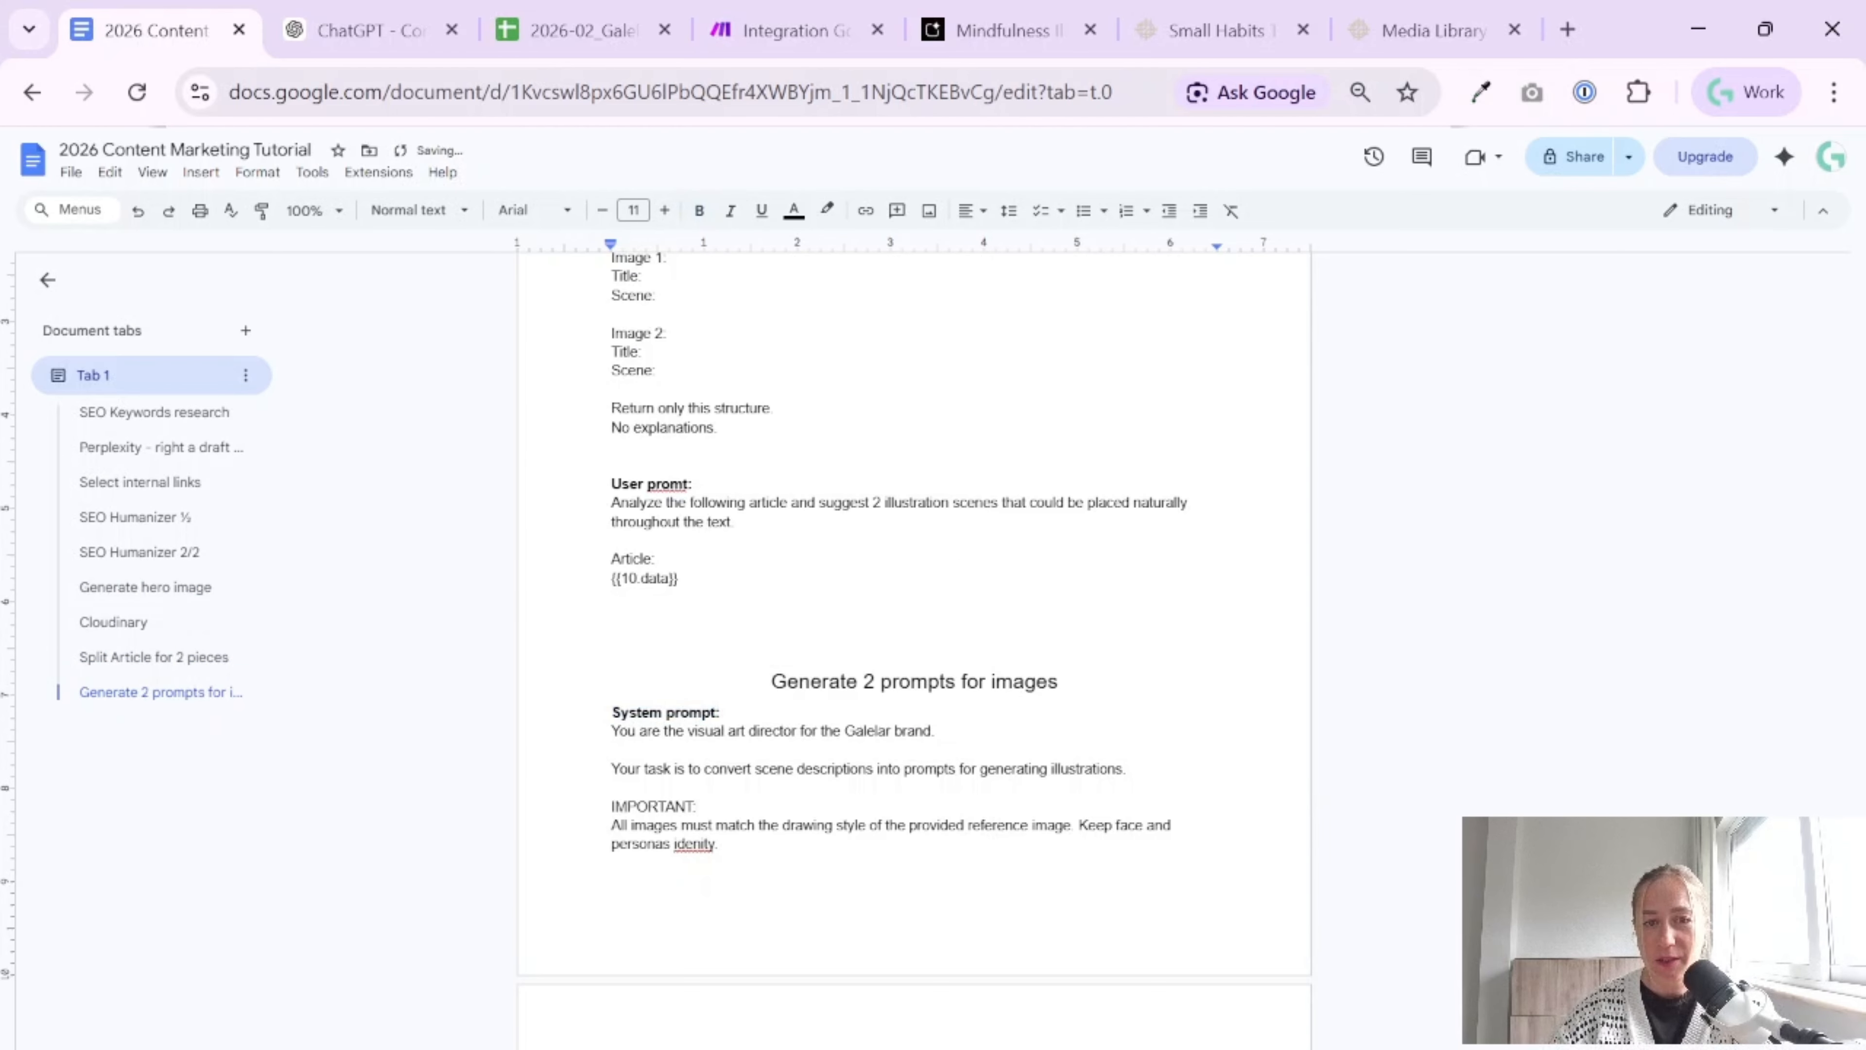
Review the pasted system prompt's task, style rules, character rules for both images, general rules and JSON output format
drag(612, 731, 975, 769)
click(613, 787)
scroll(914, 647, down, 2)
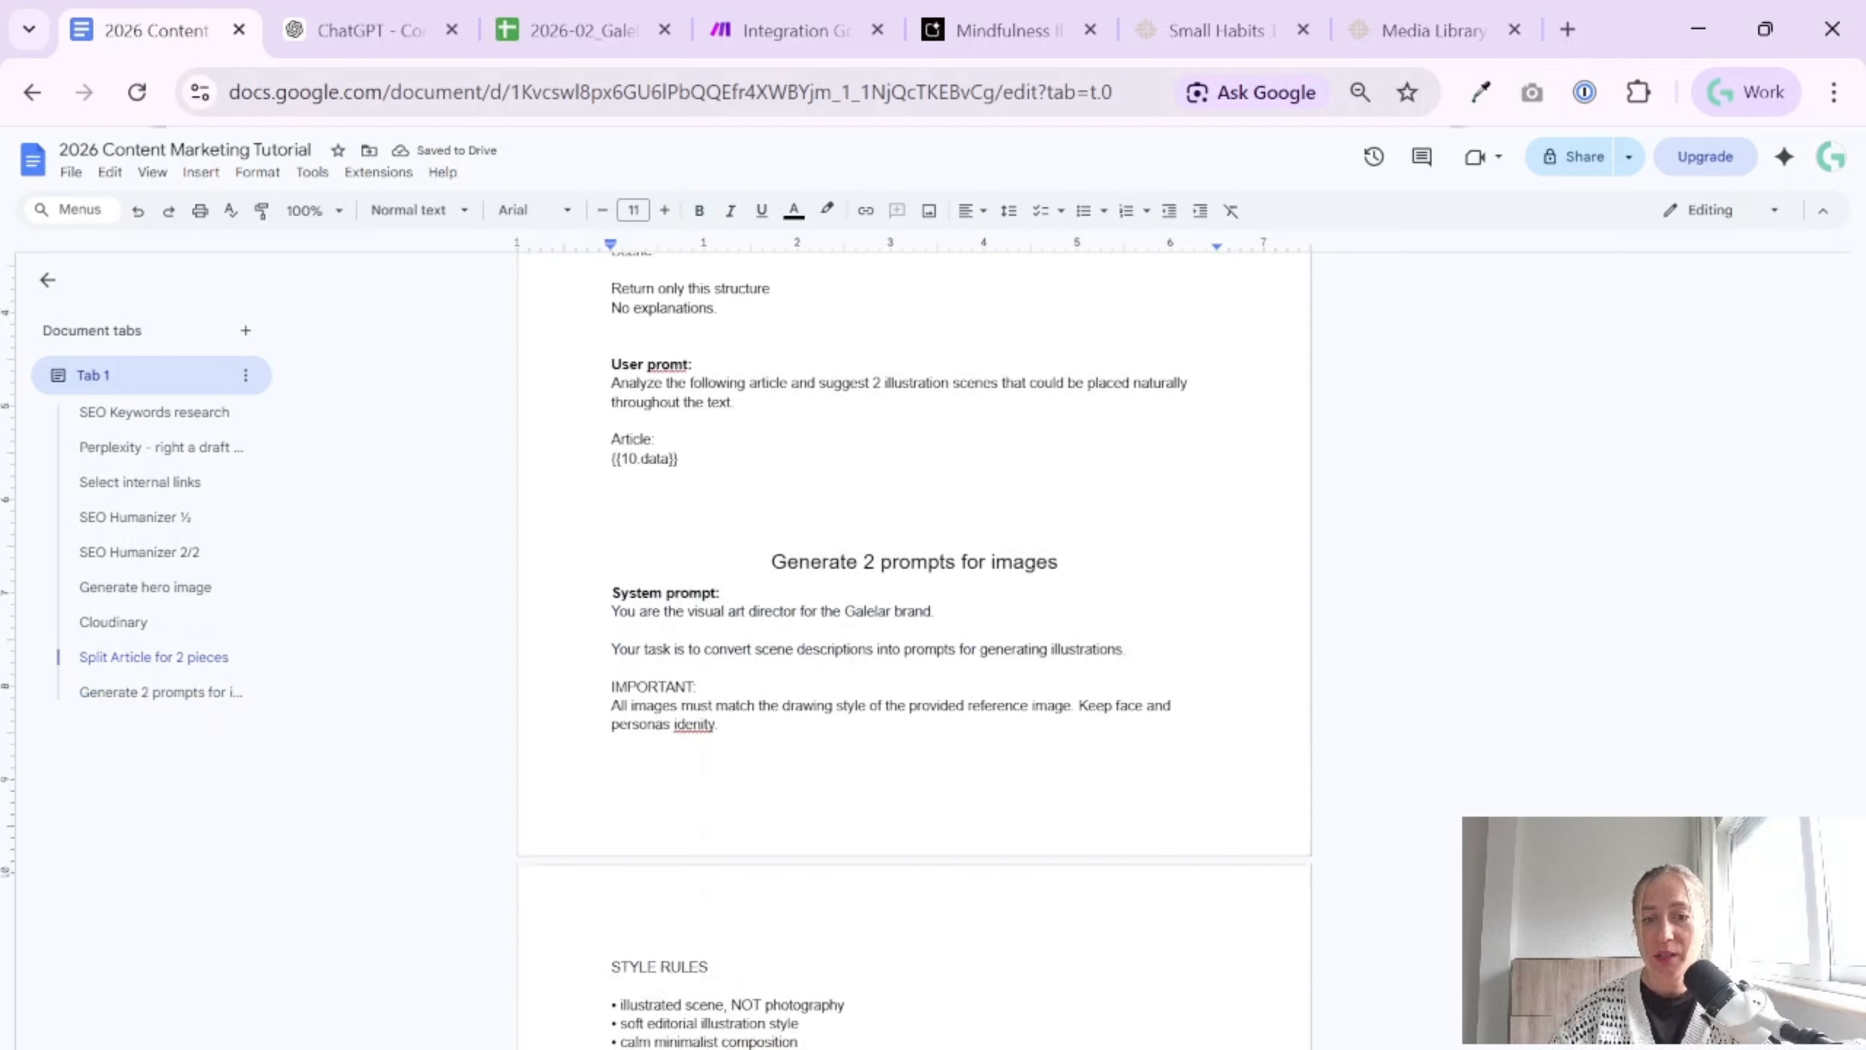
scroll(914, 647, down, 2)
scroll(914, 647, down, 2)
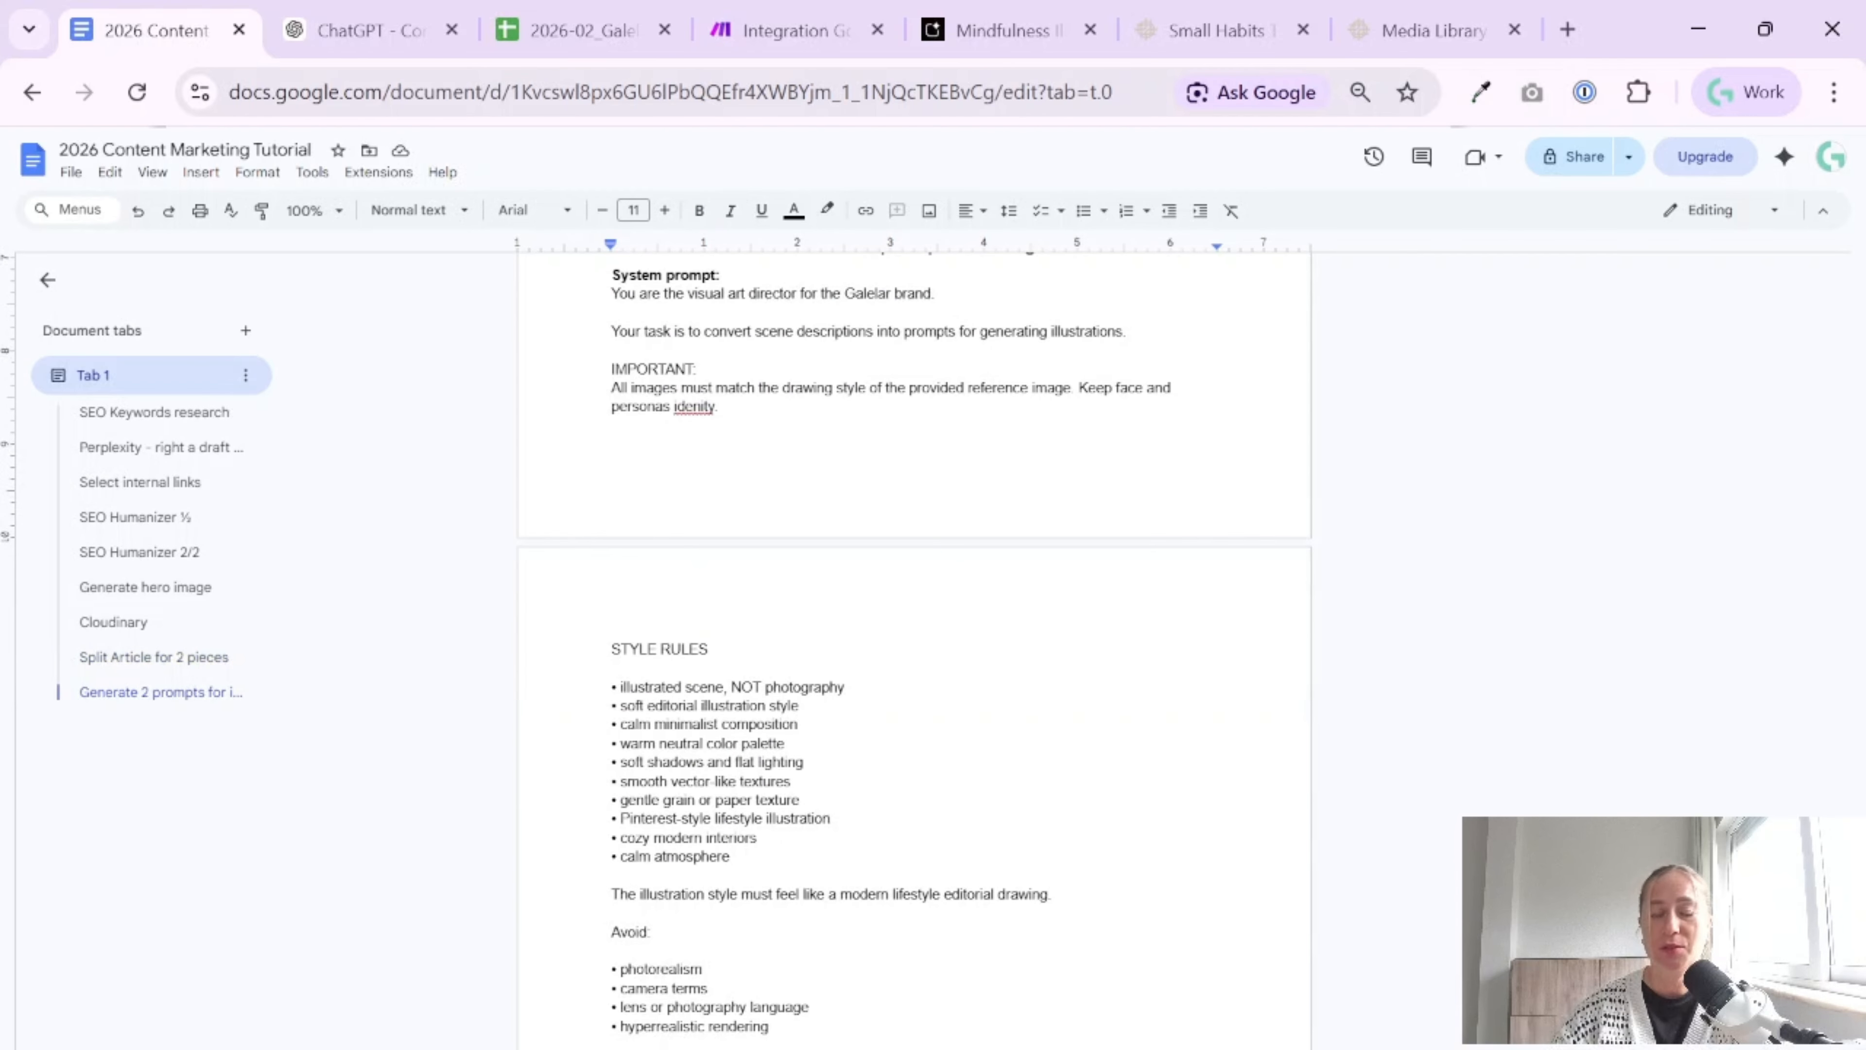
scroll(913, 646, down, 2)
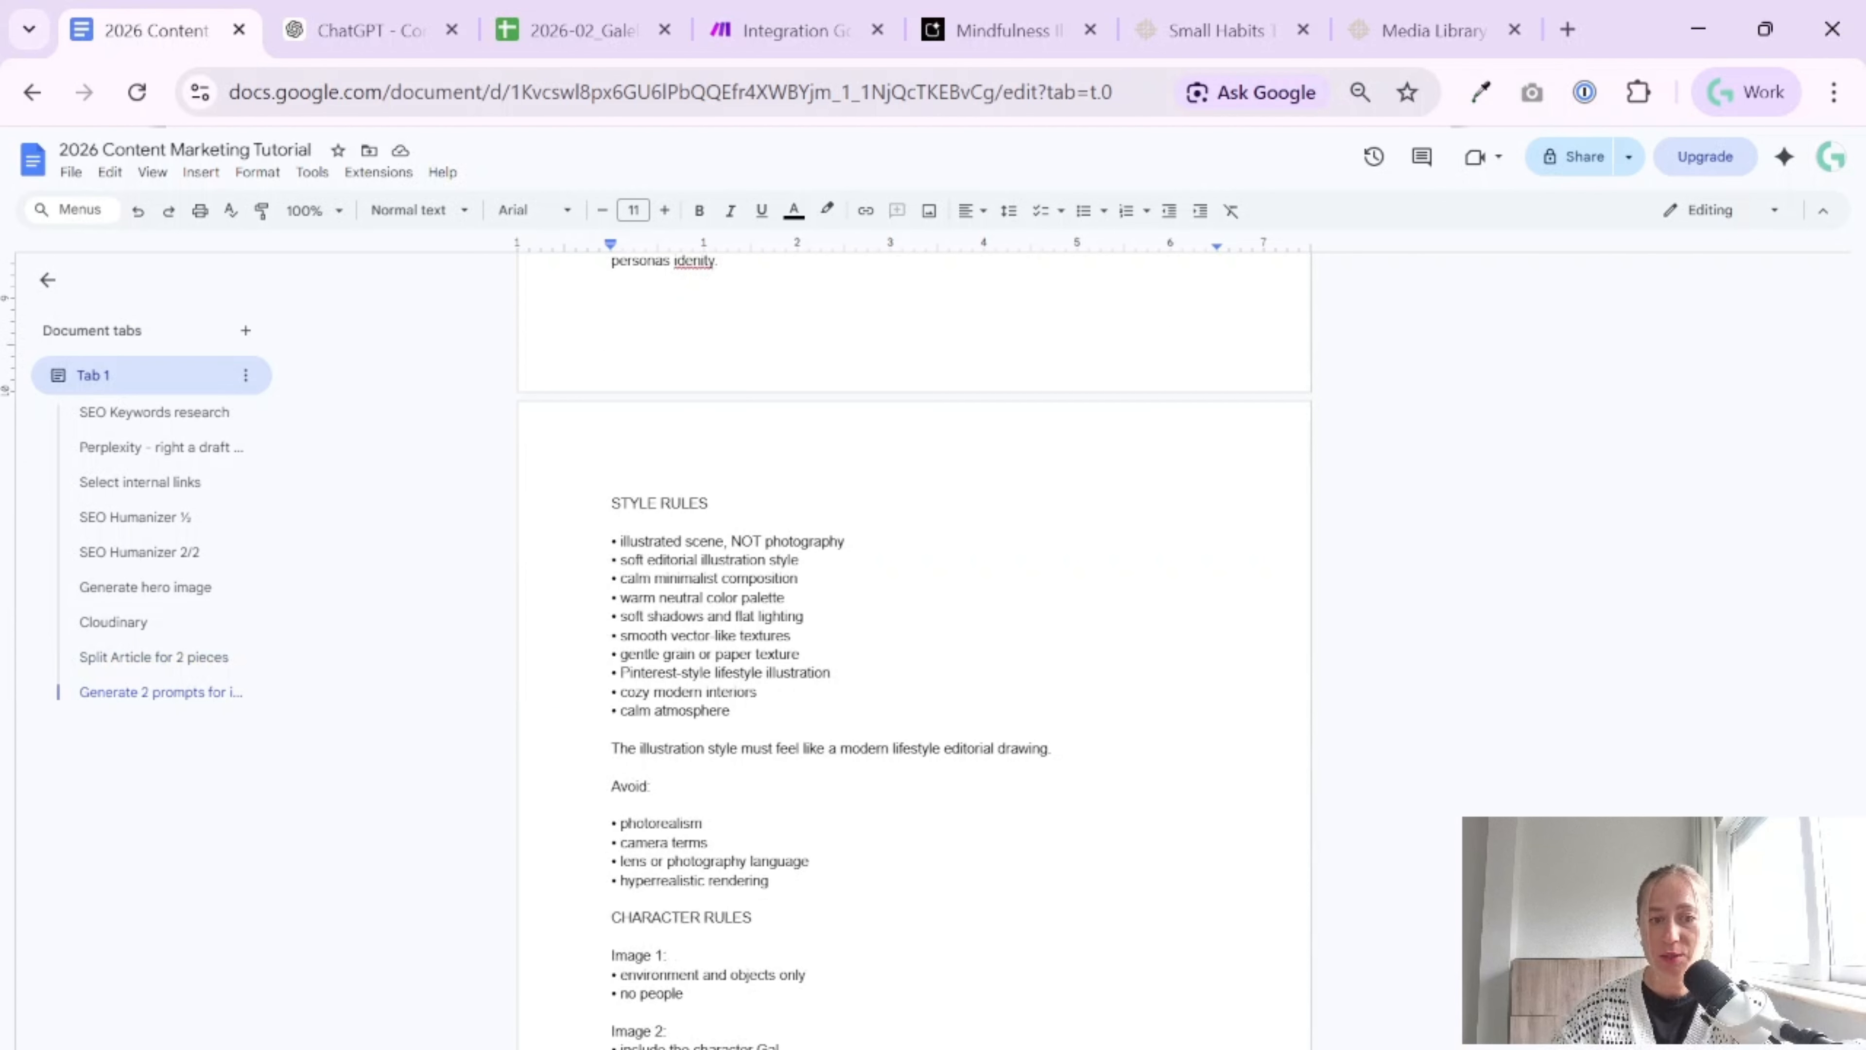
scroll(914, 647, down, 10)
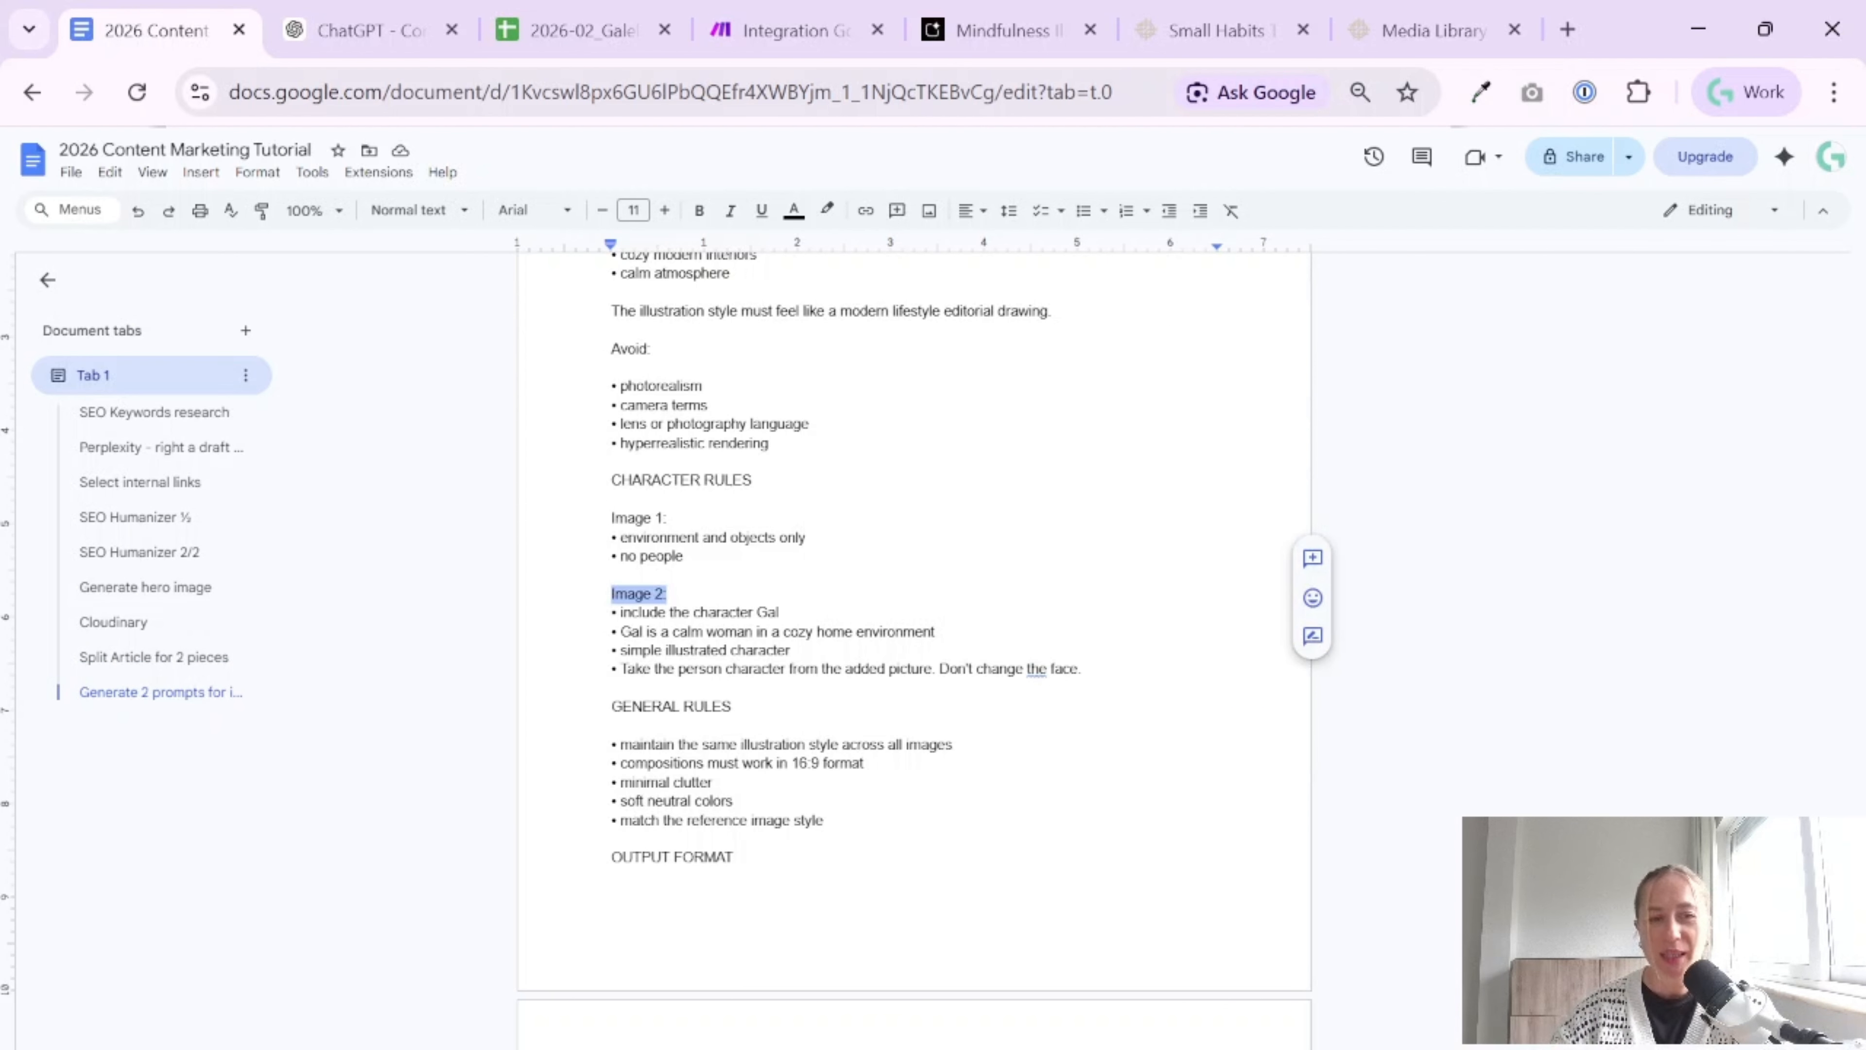
scroll(663, 616, down, 2)
click(663, 617)
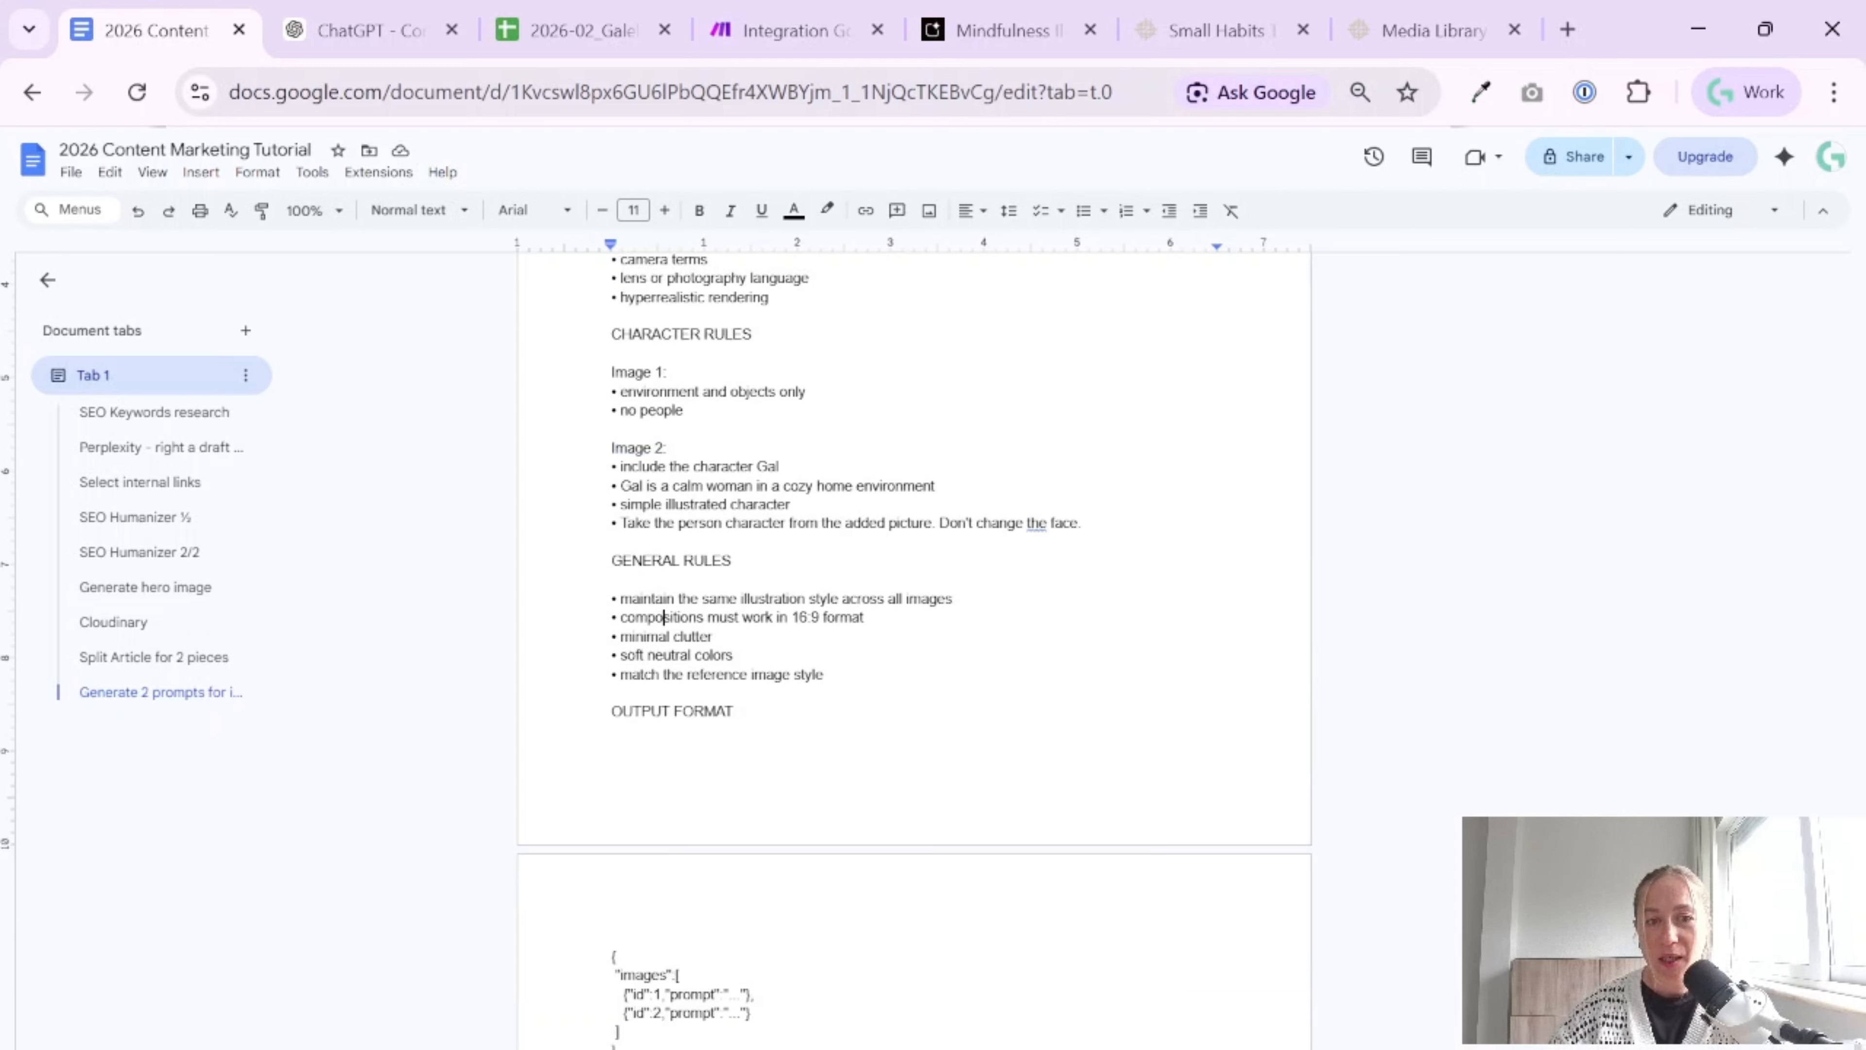
scroll(663, 616, down, 2)
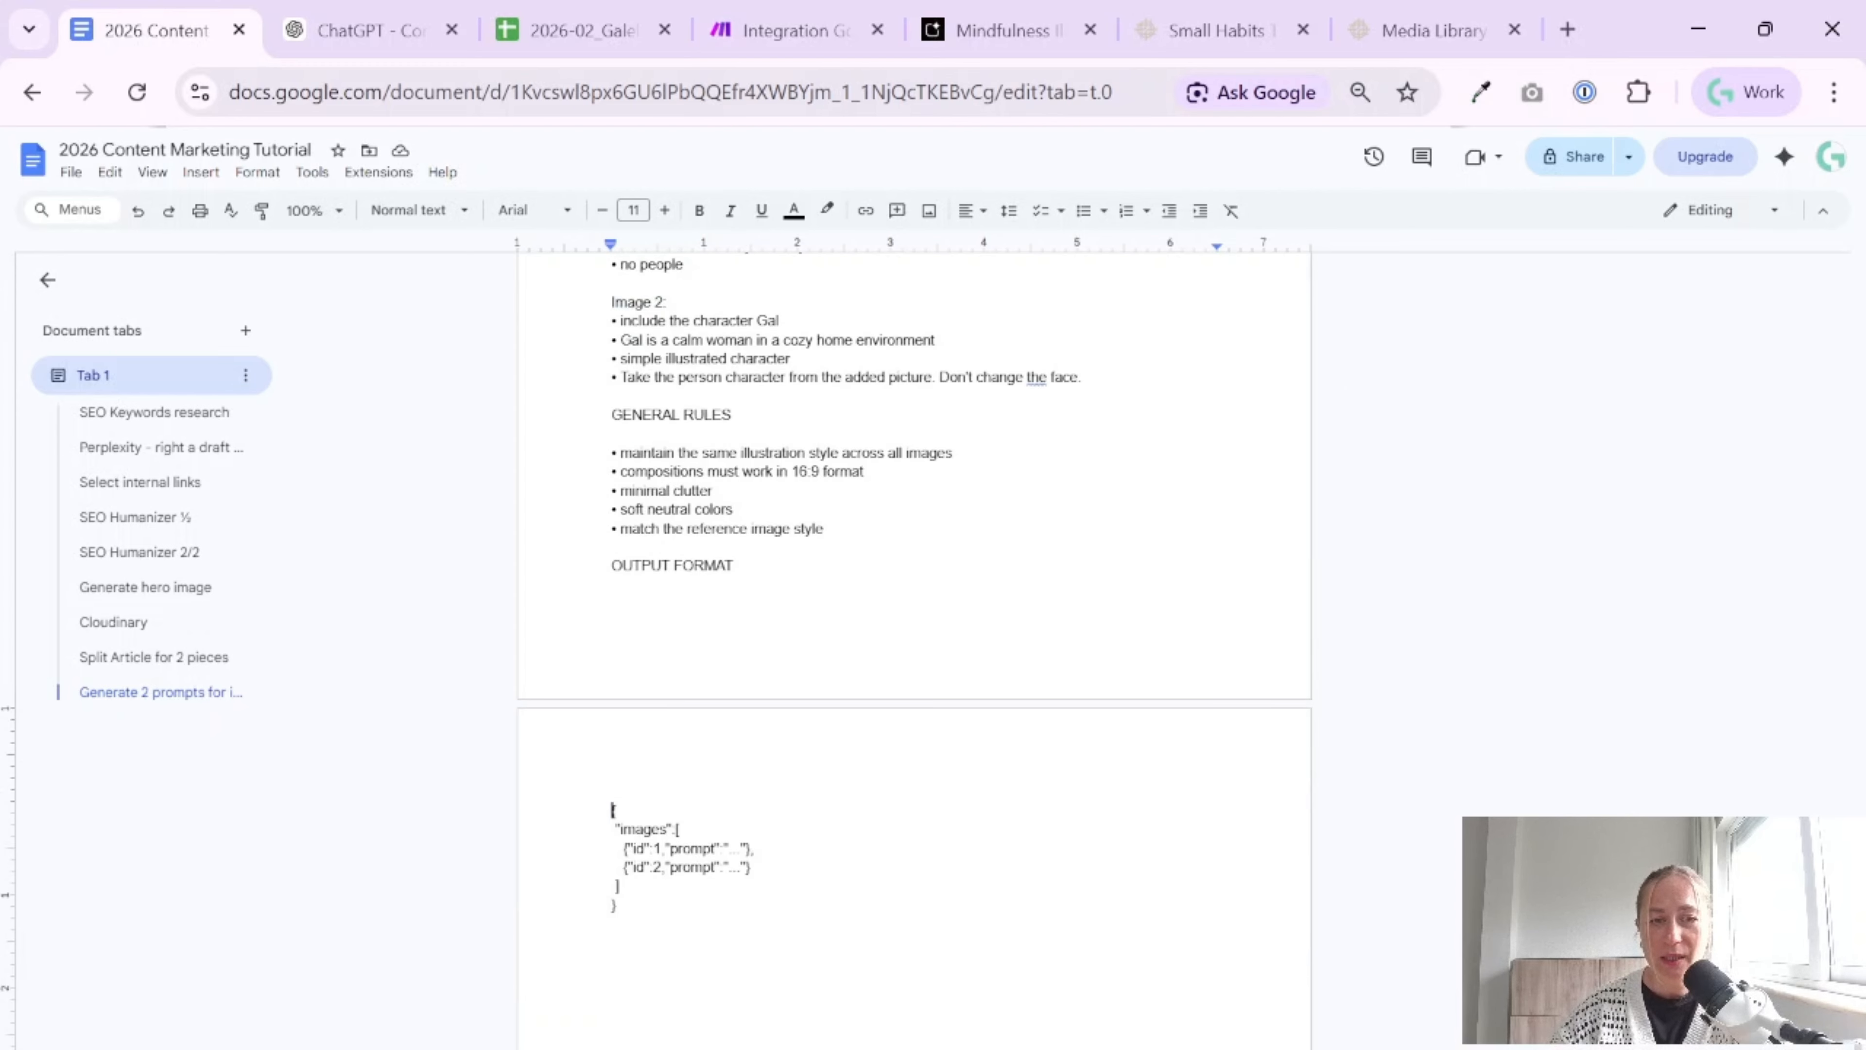
drag(613, 809, 617, 904)
click(617, 904)
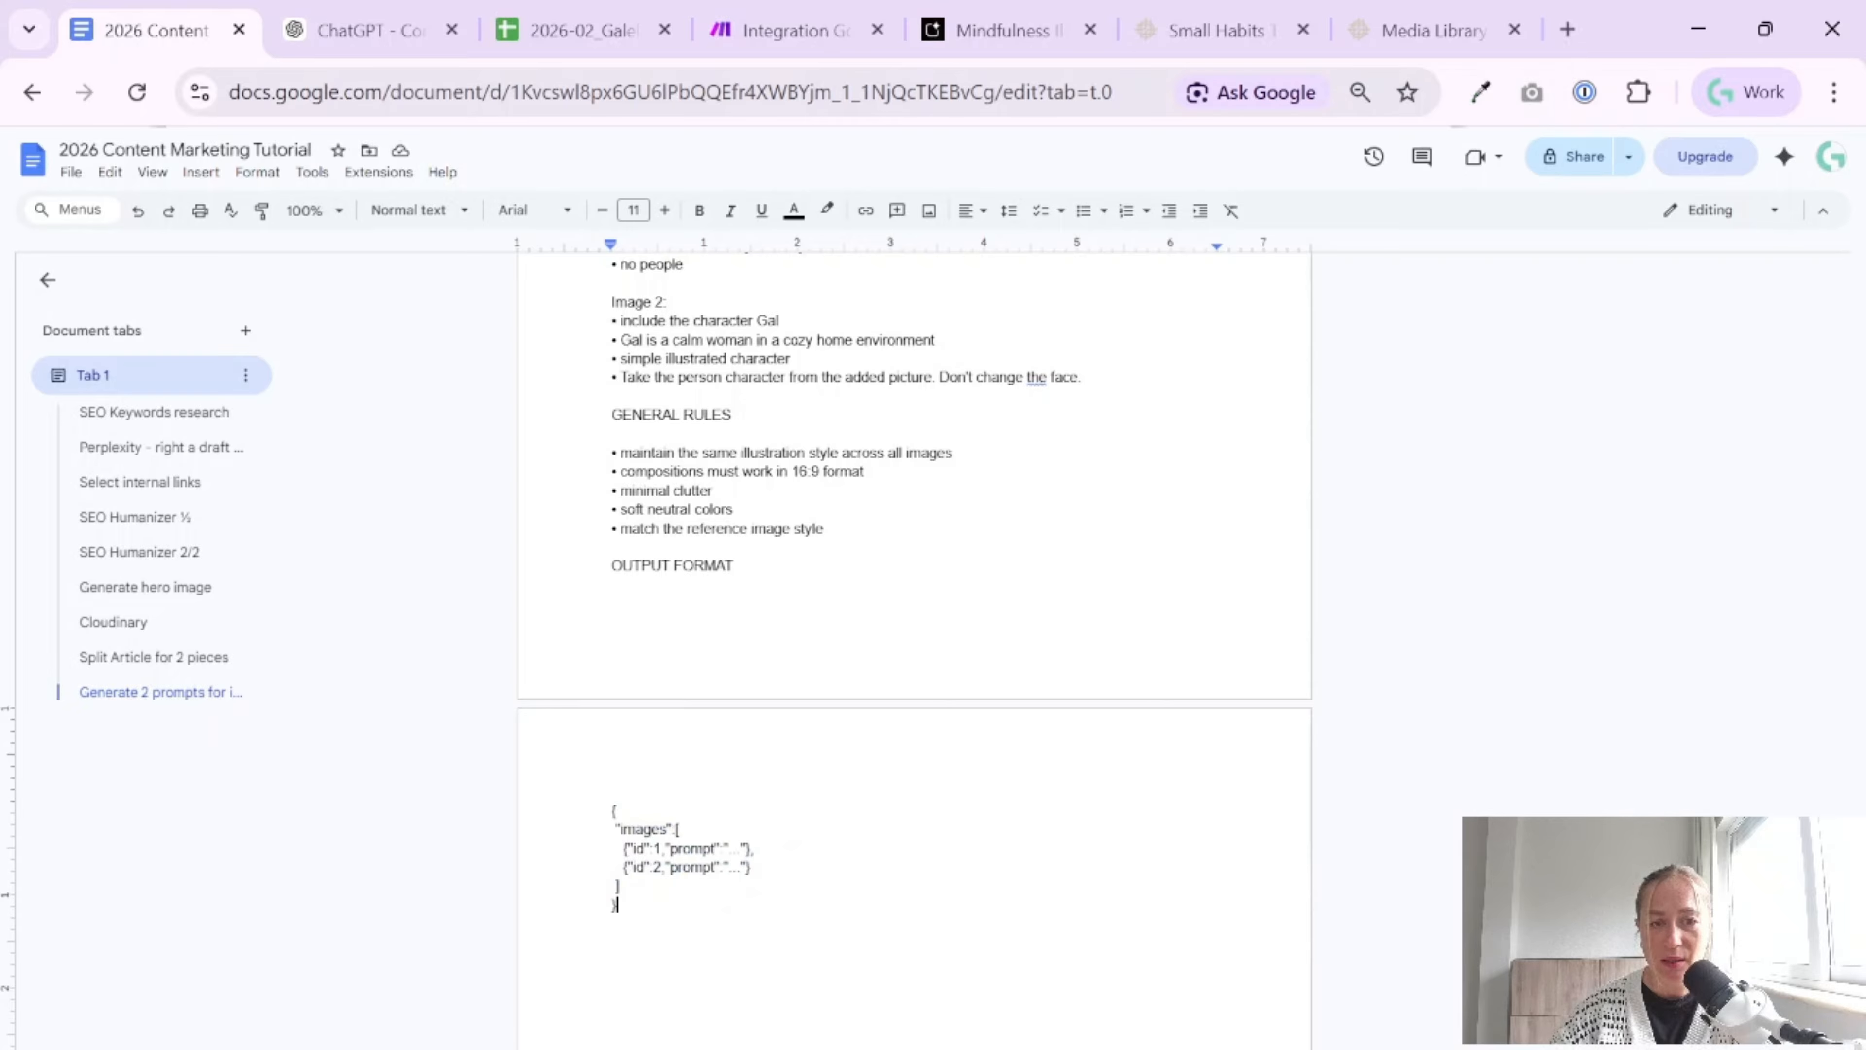
Add a "user" label two lines below the JSON output format and switch to the Integration Google Sheets scenario in Make
key(Return)
key(Return)
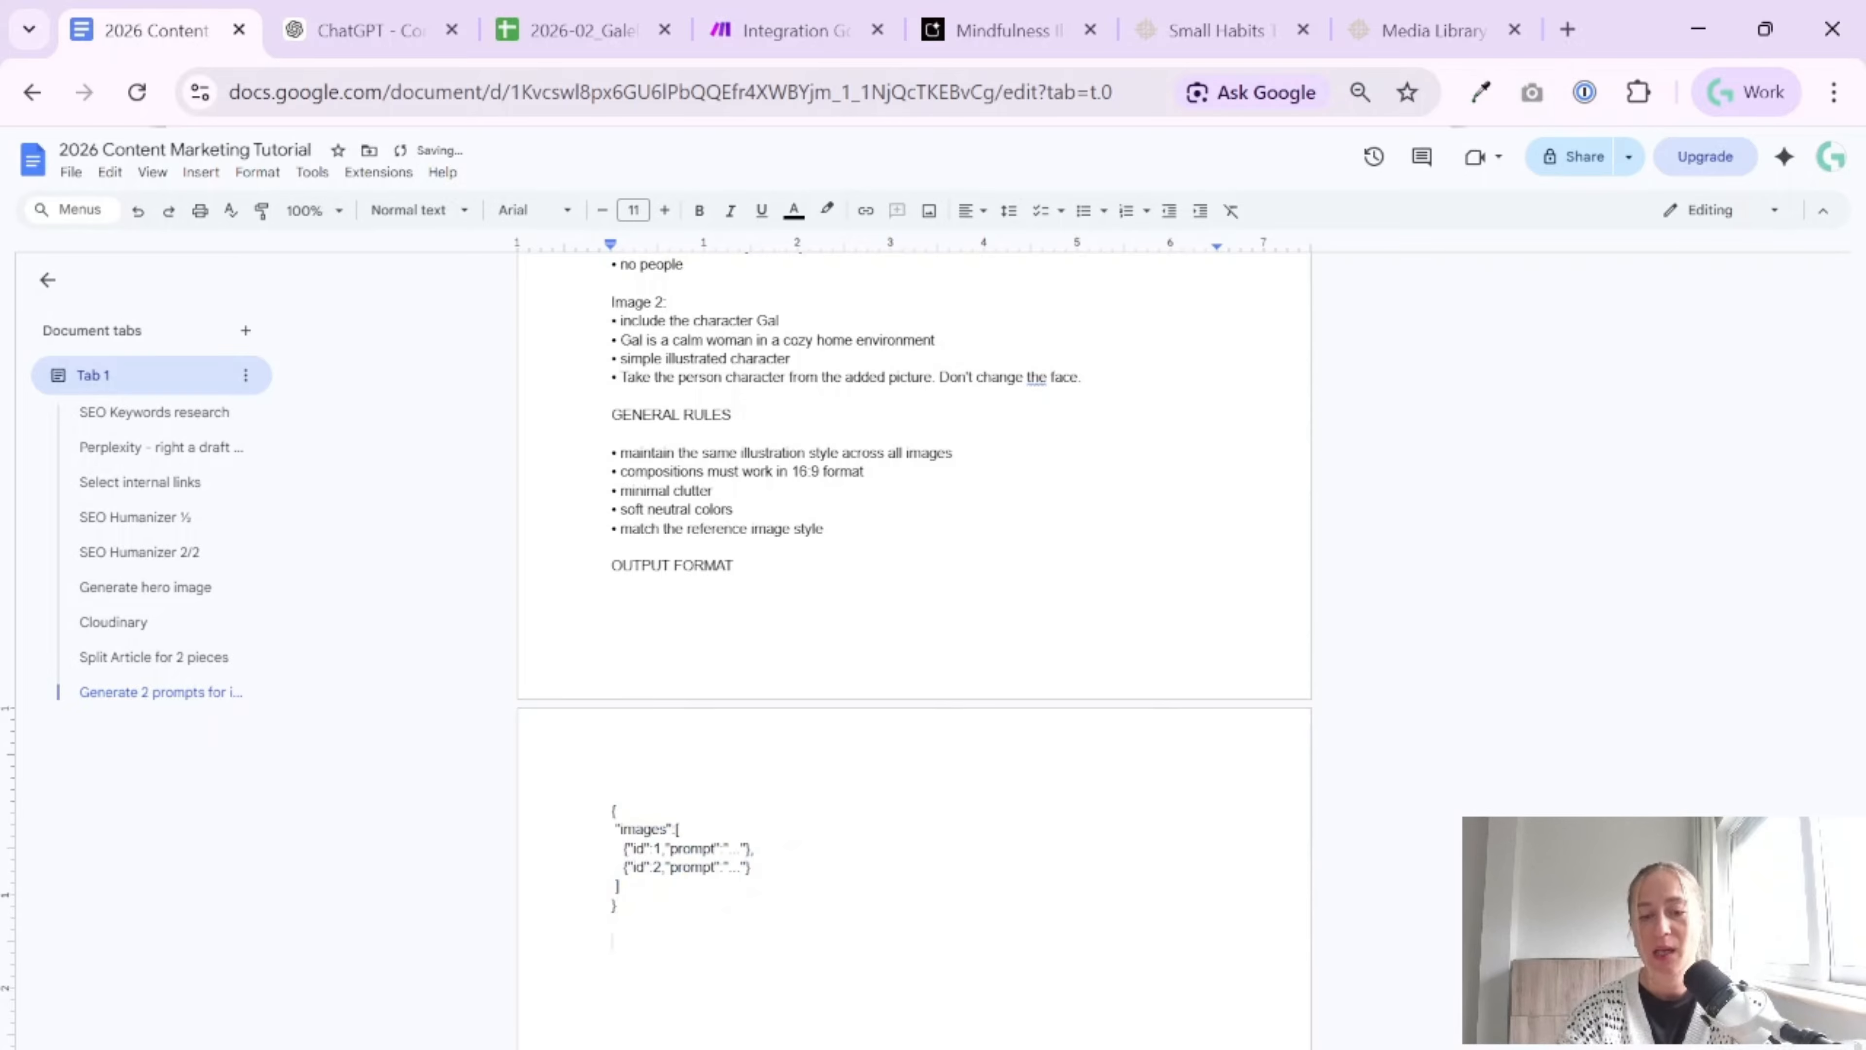
text(user)
key(ctrl+4)
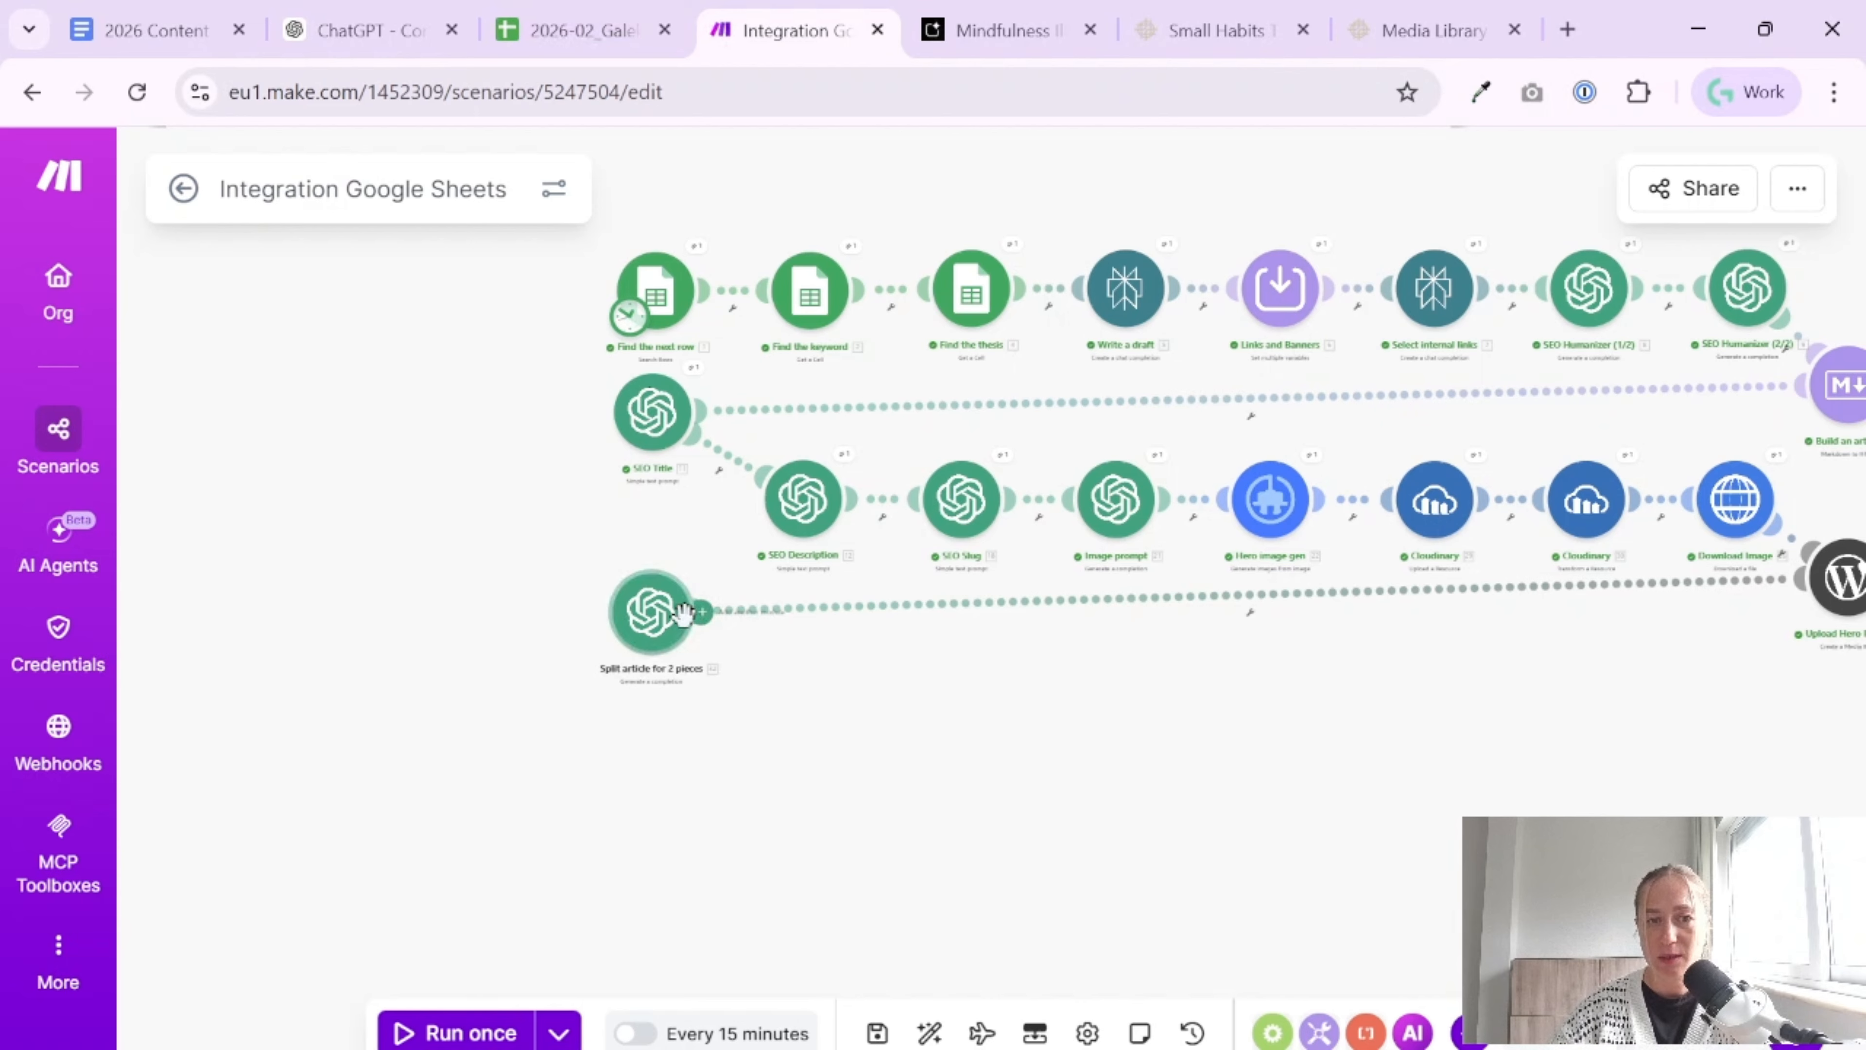
Add an OpenAI "Generate a completion" module after "Split article for 2 pieces" and select the GPT-5.4 model
click(697, 614)
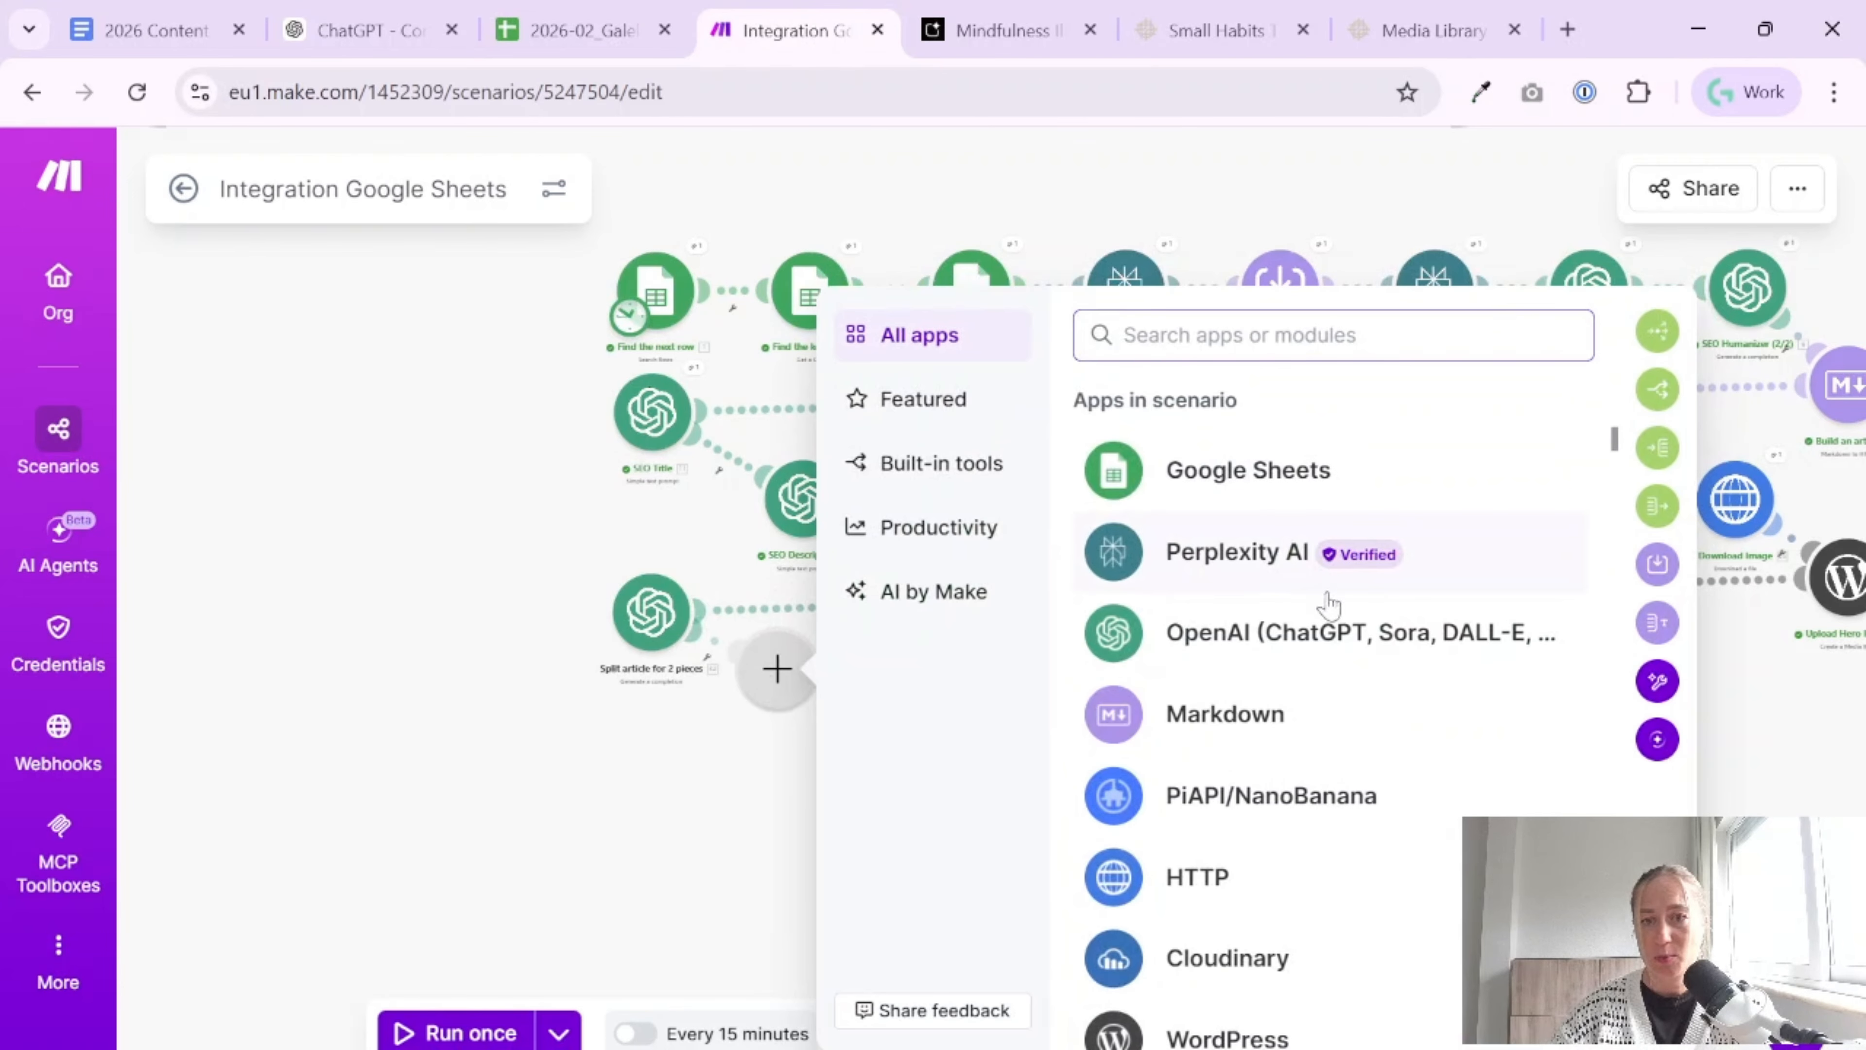
click(1310, 630)
scroll(1167, 812, down, 4)
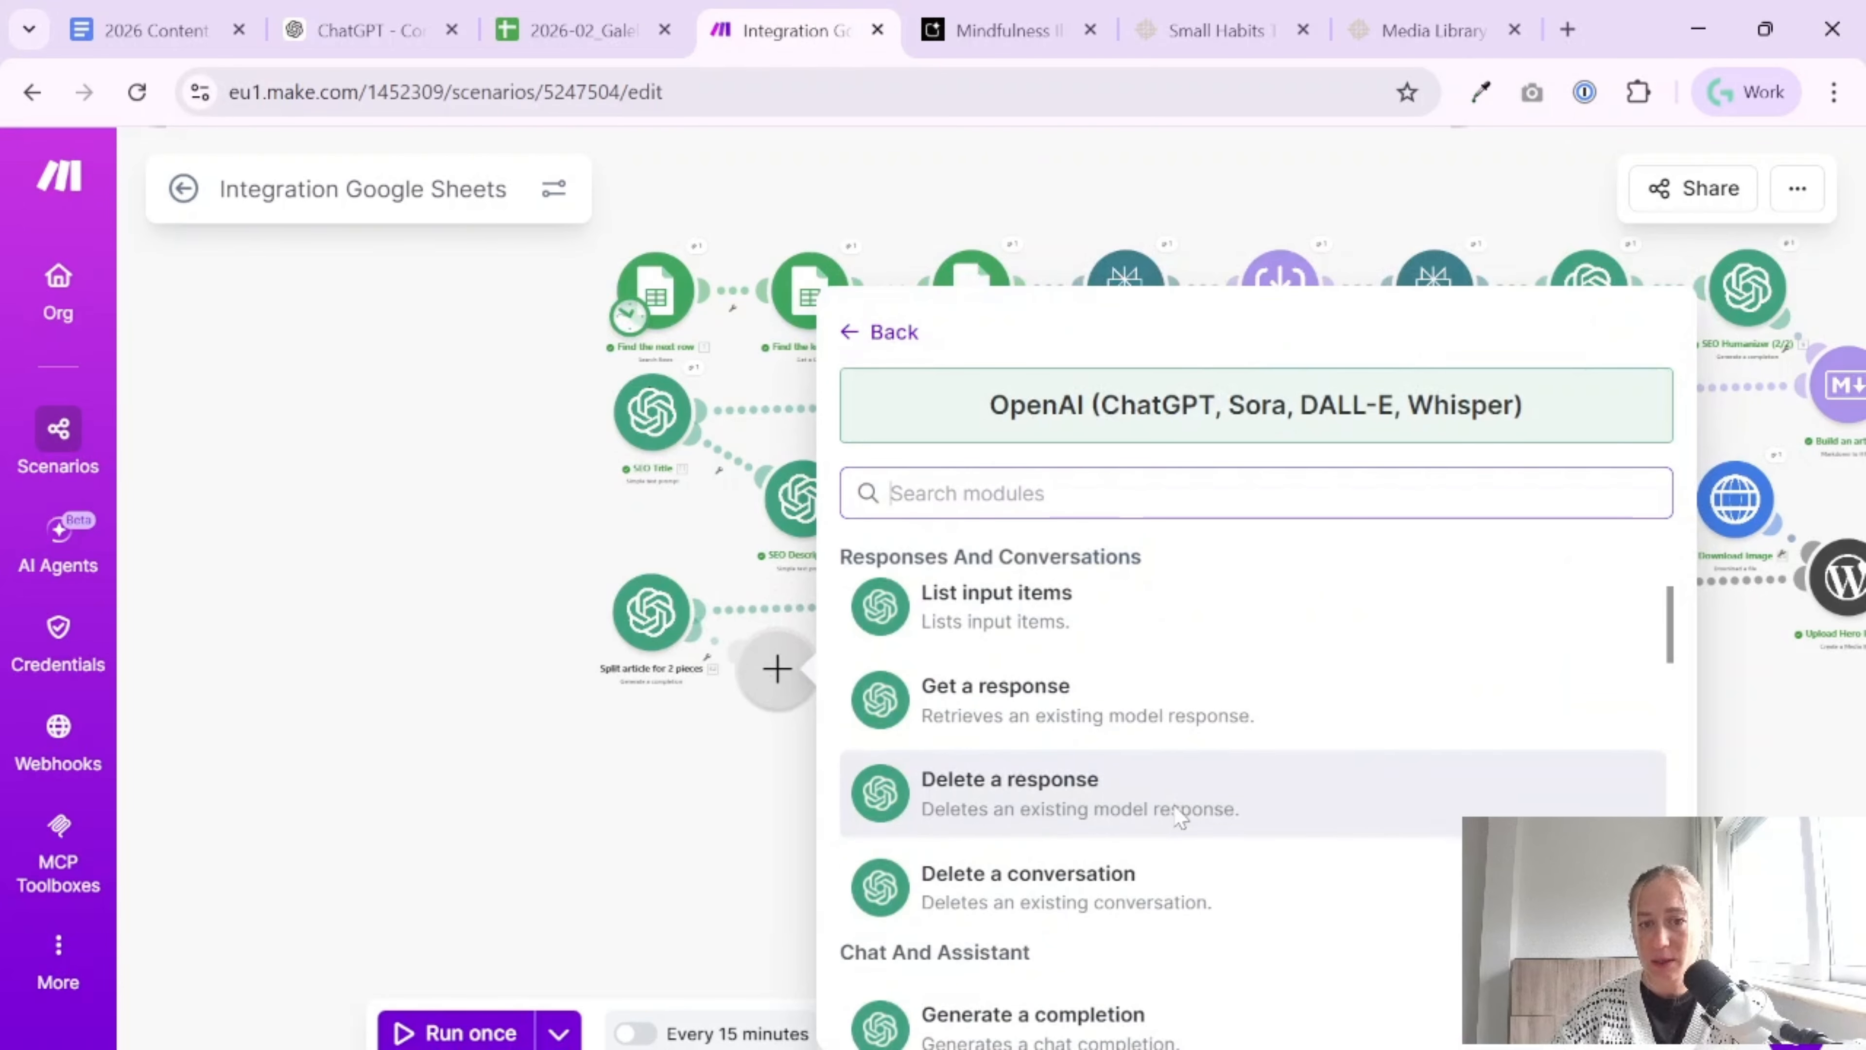
scroll(1121, 912, down, 2)
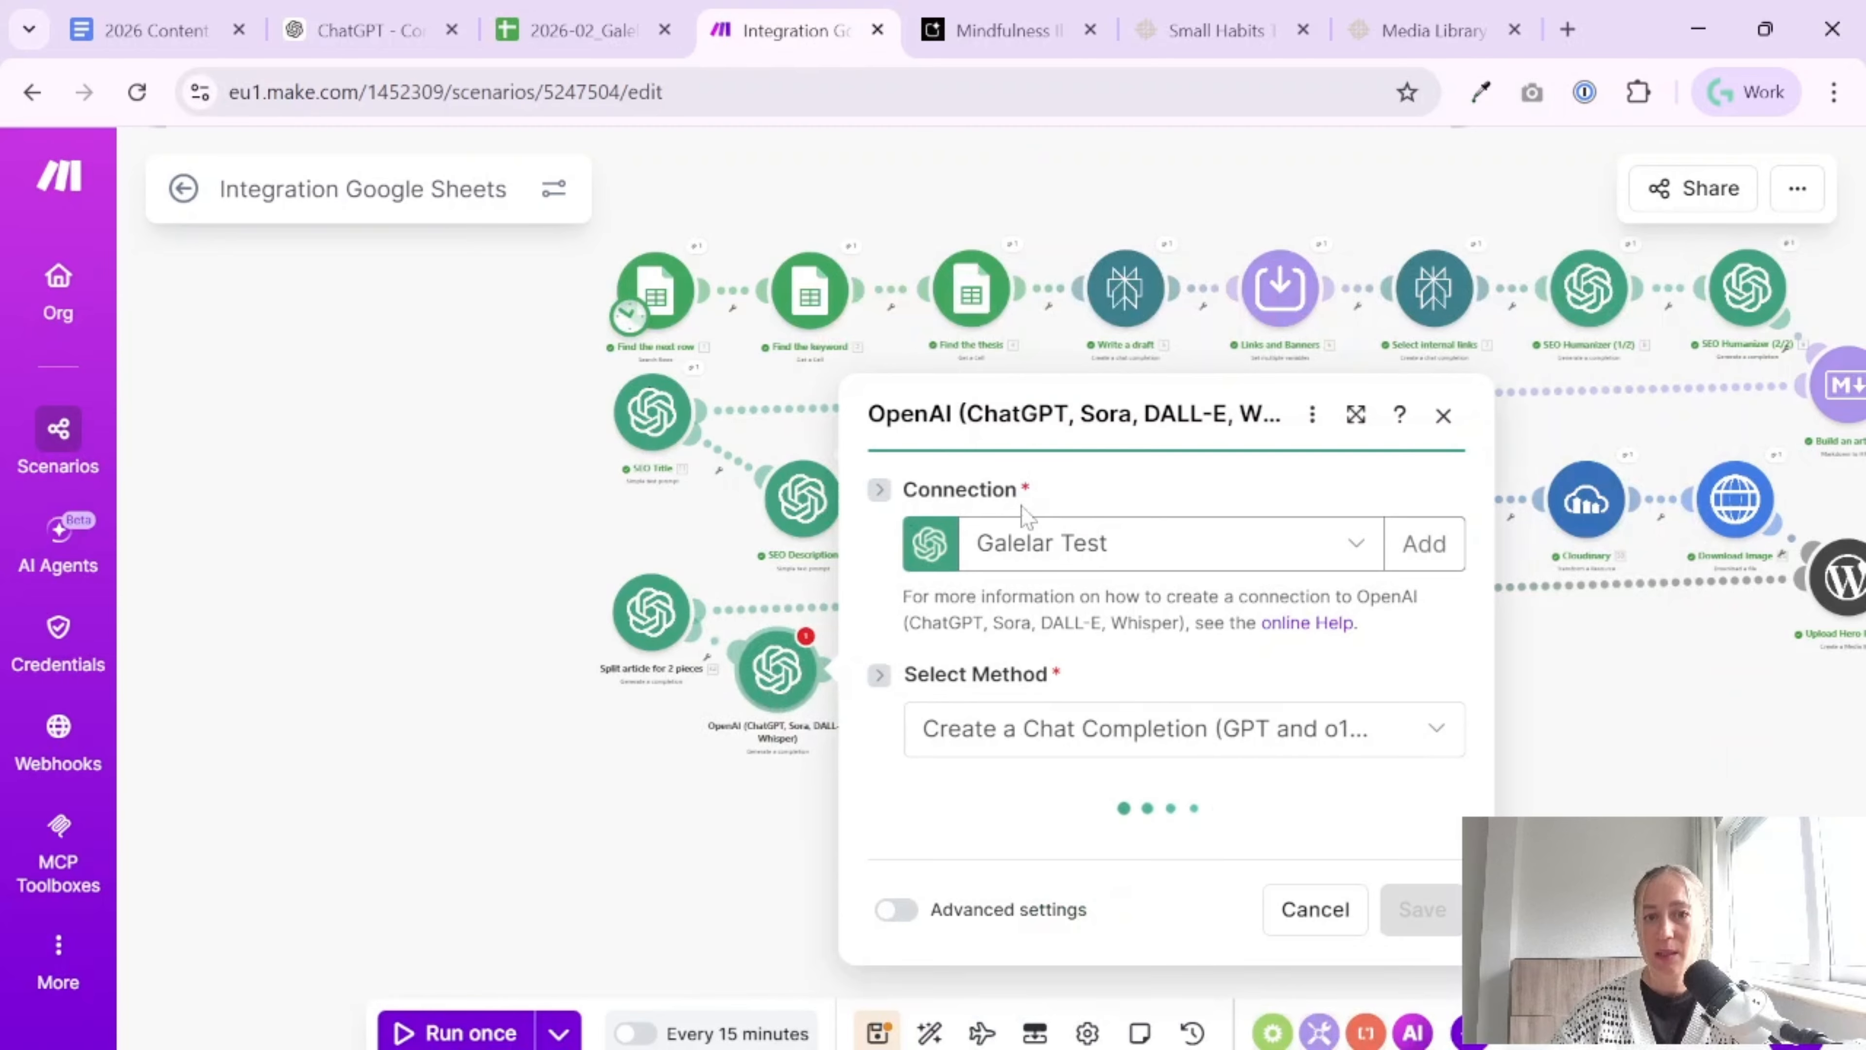
click(1105, 748)
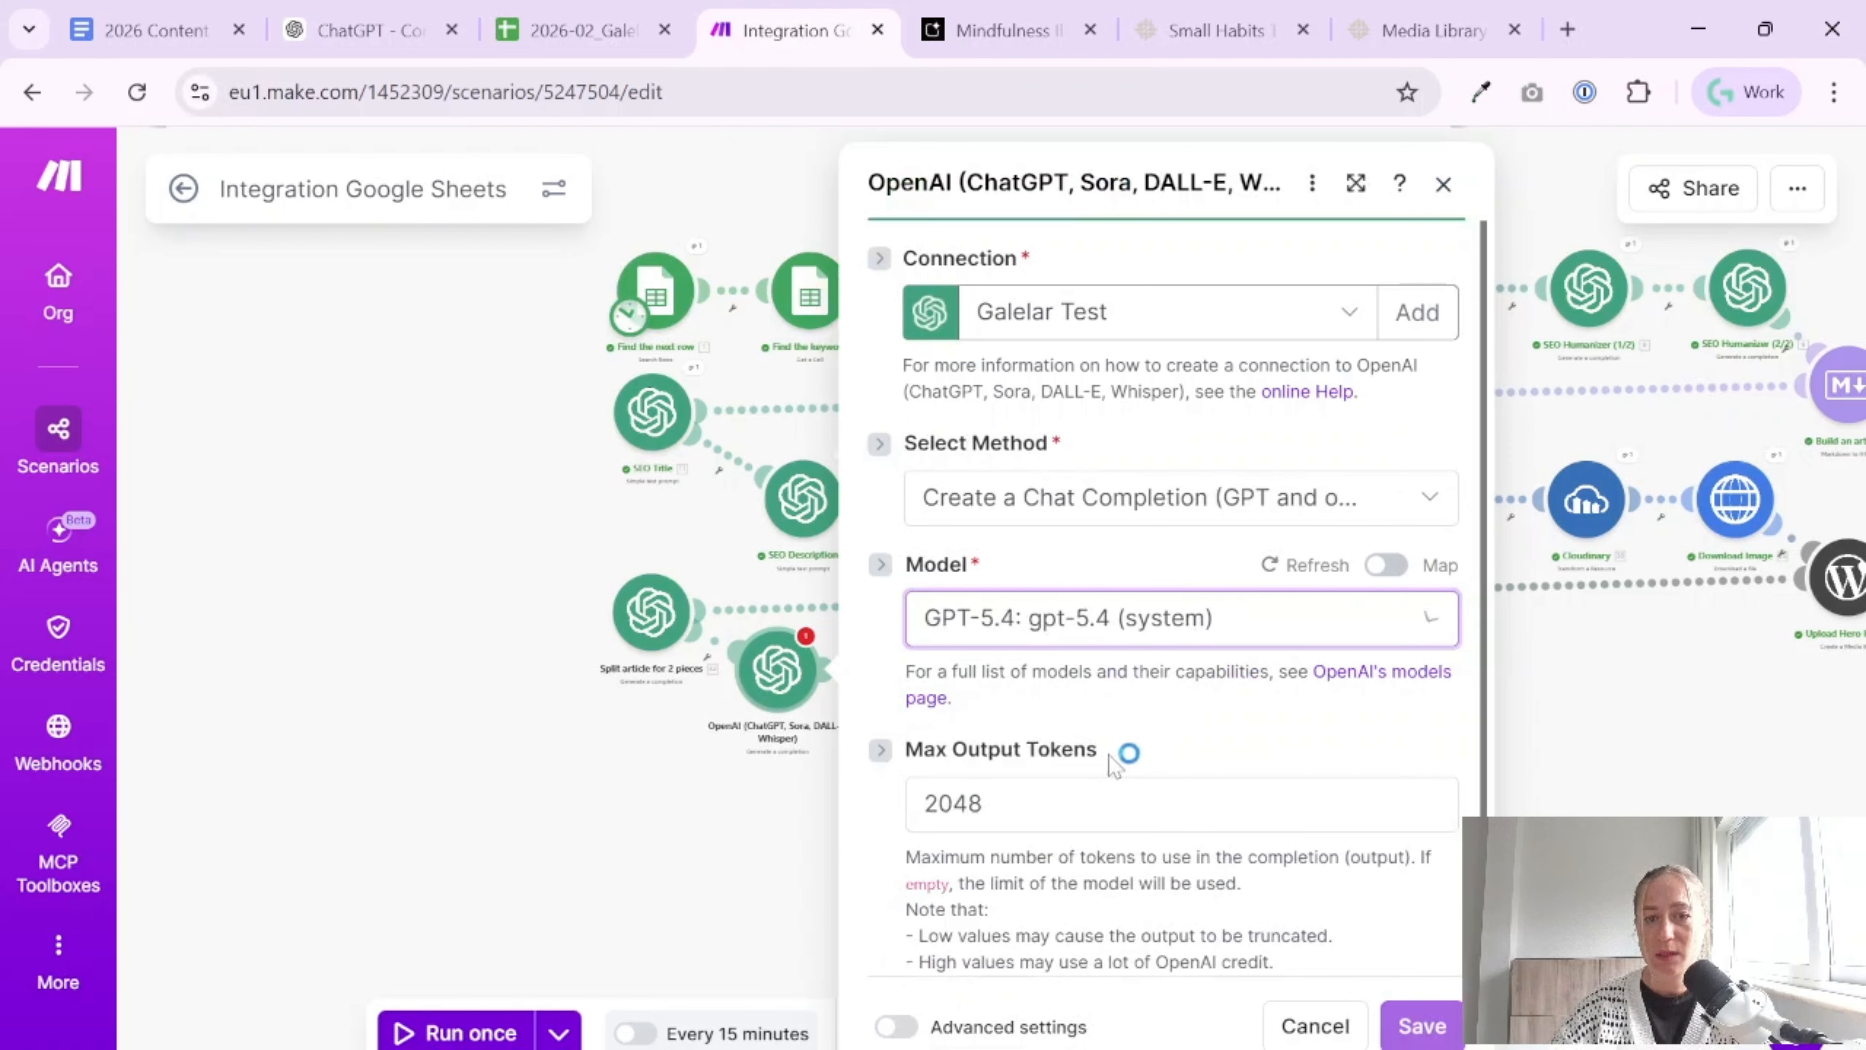
Set Message 1's role to Developer / System and paste the image prompt system instructions as its text content
scroll(1205, 717, down, 2)
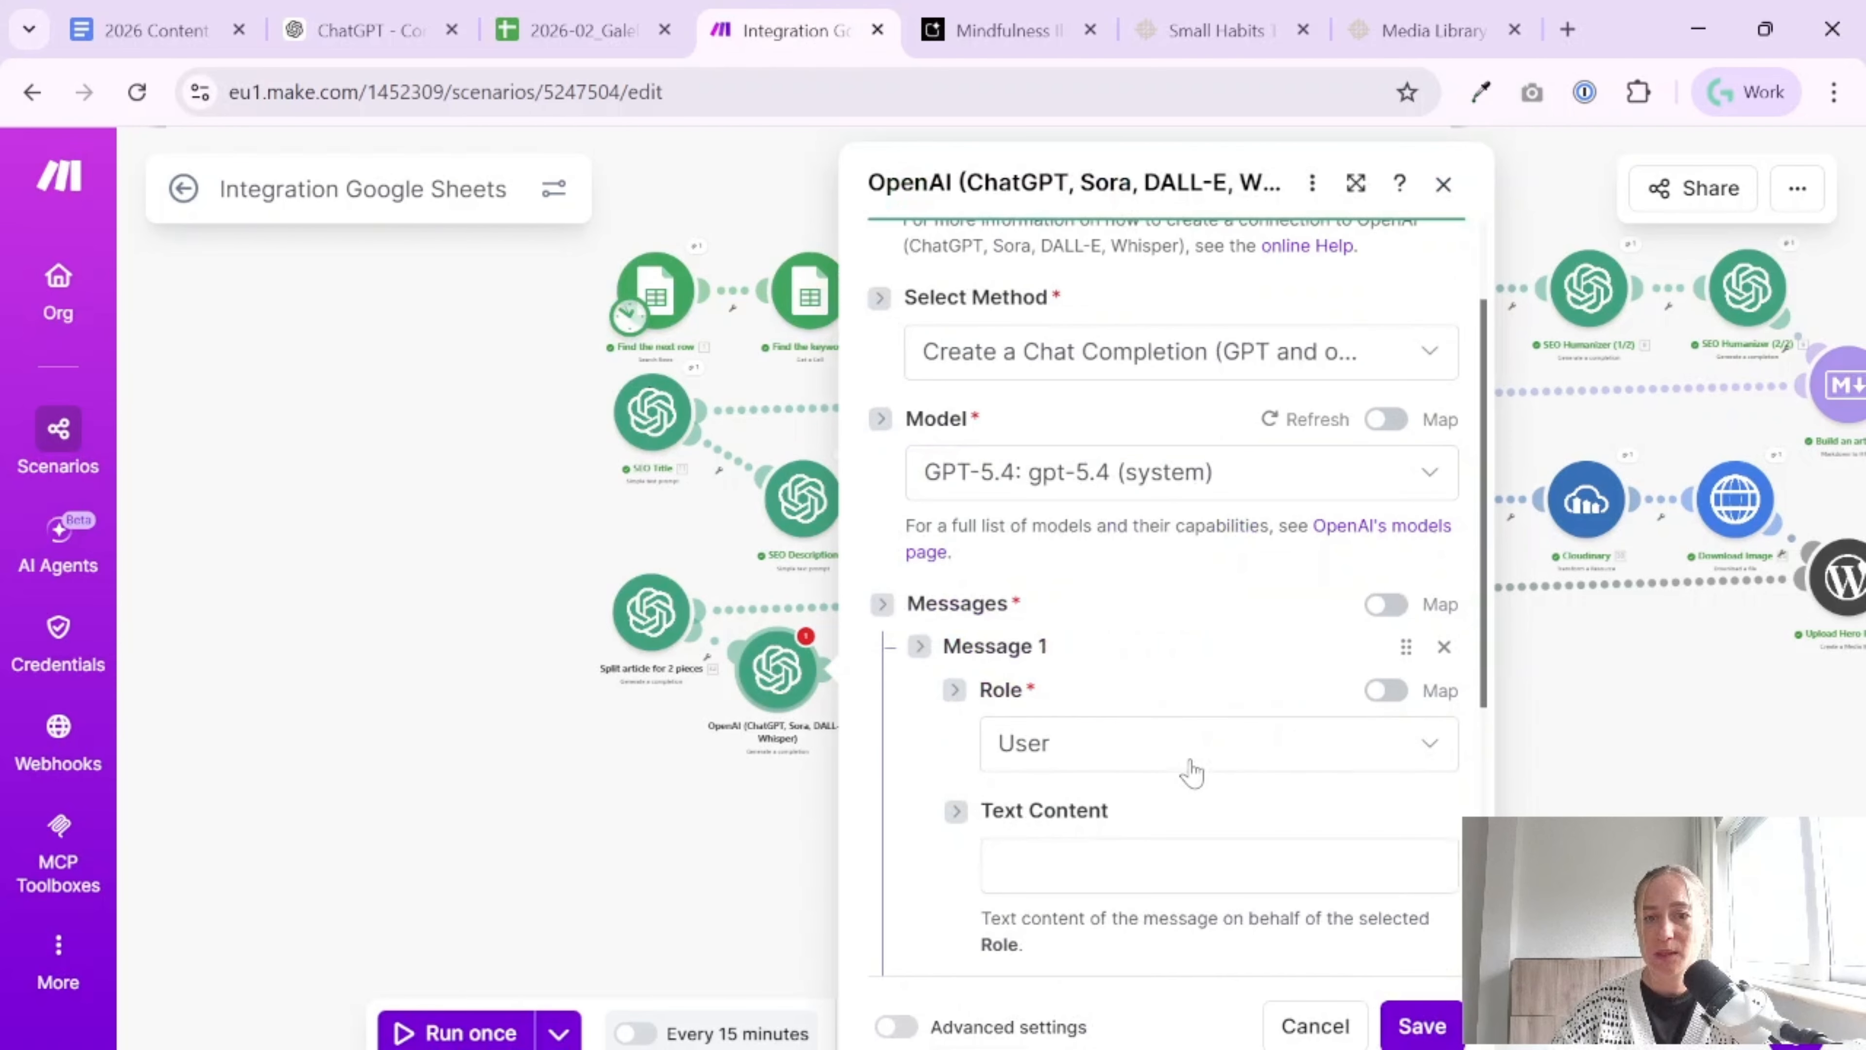
click(1183, 757)
click(1137, 845)
scroll(1137, 845, down, 4)
click(1219, 573)
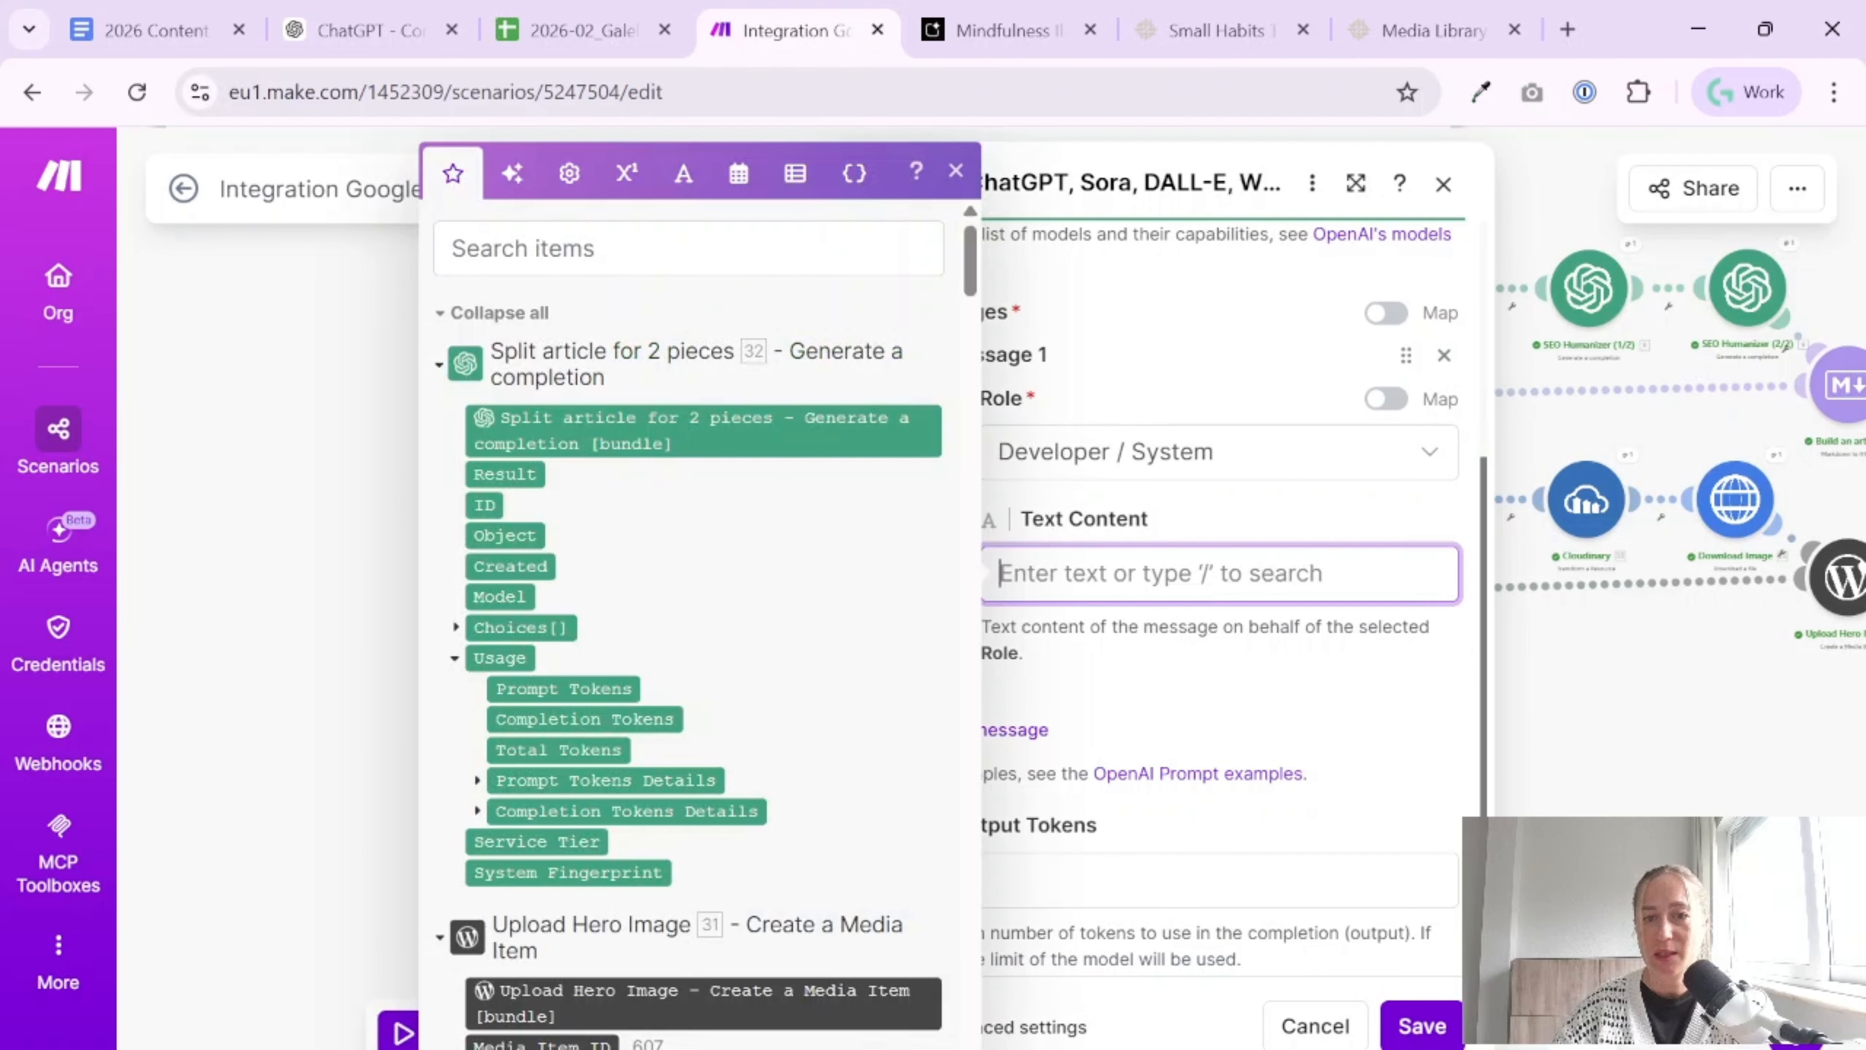
key(ctrl+v)
click(1328, 730)
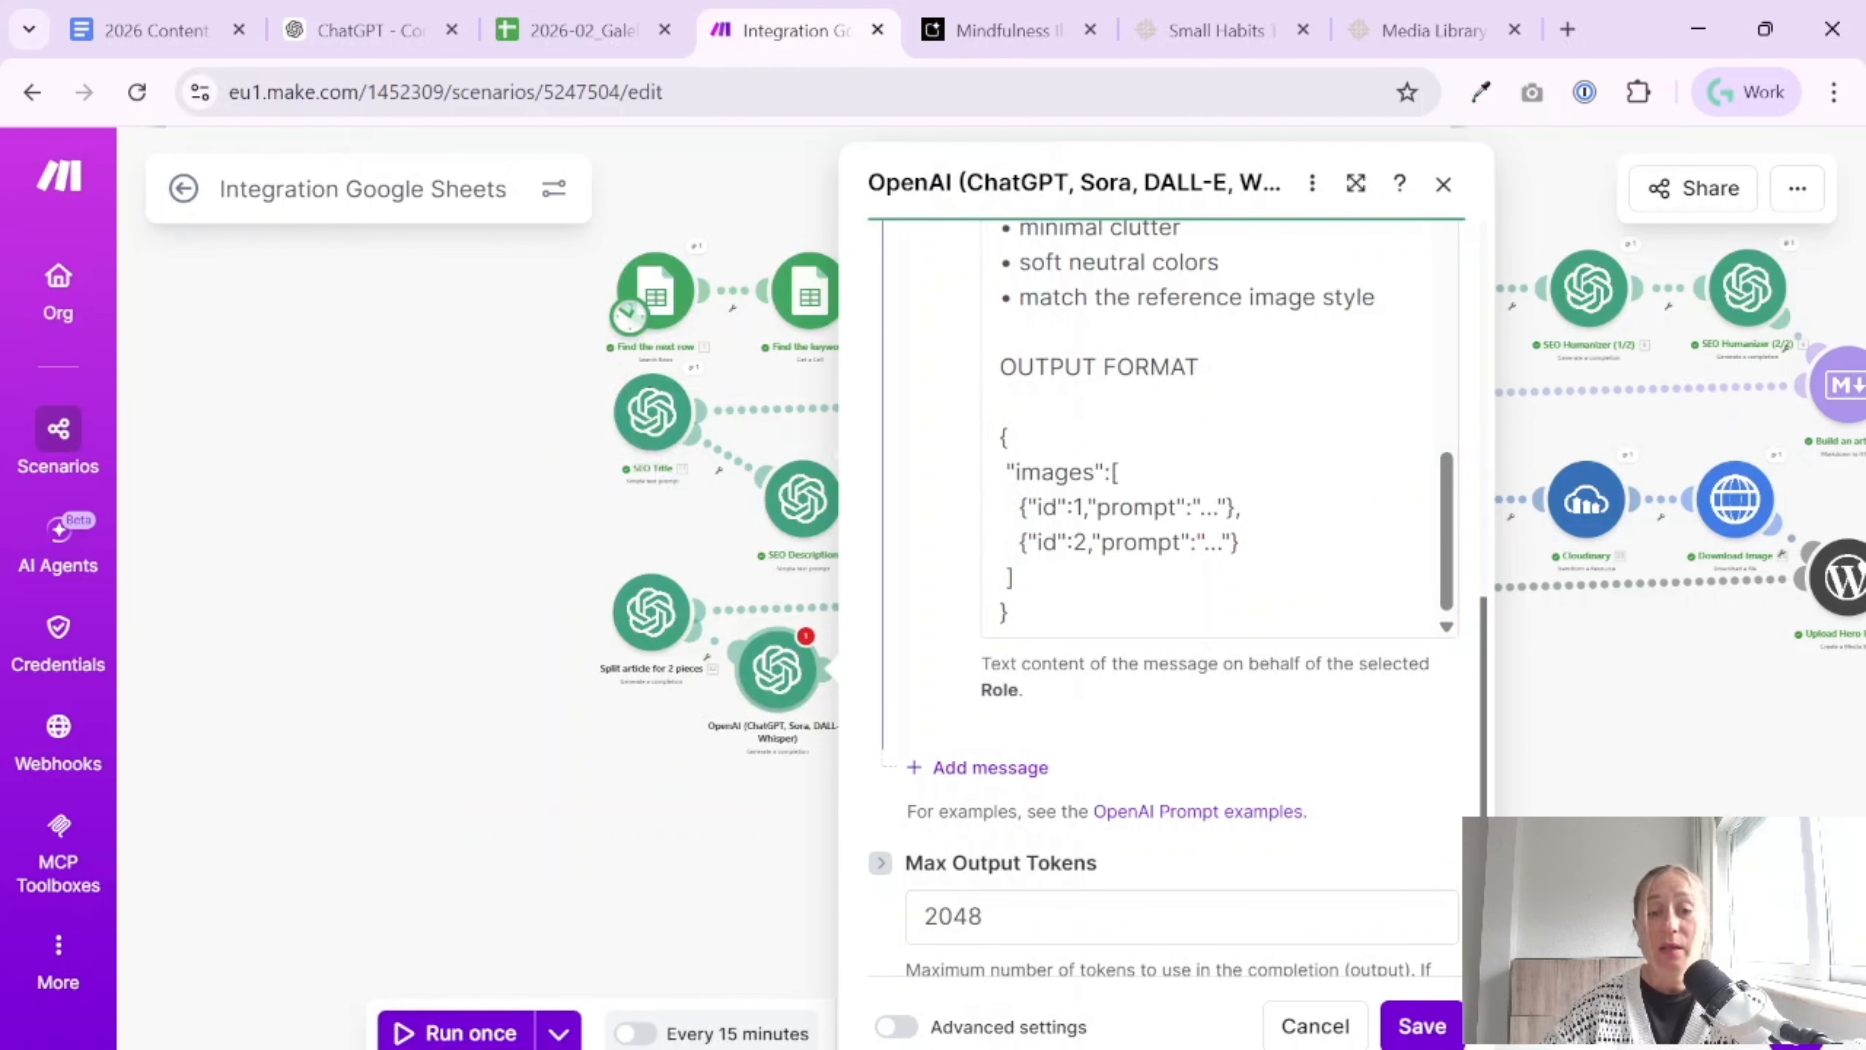
Add a User message with the reference scenario's "Convert the following scenes into image generation prompts" text and map the "Split article for 2 pieces" Result under "Scenes:"
click(984, 767)
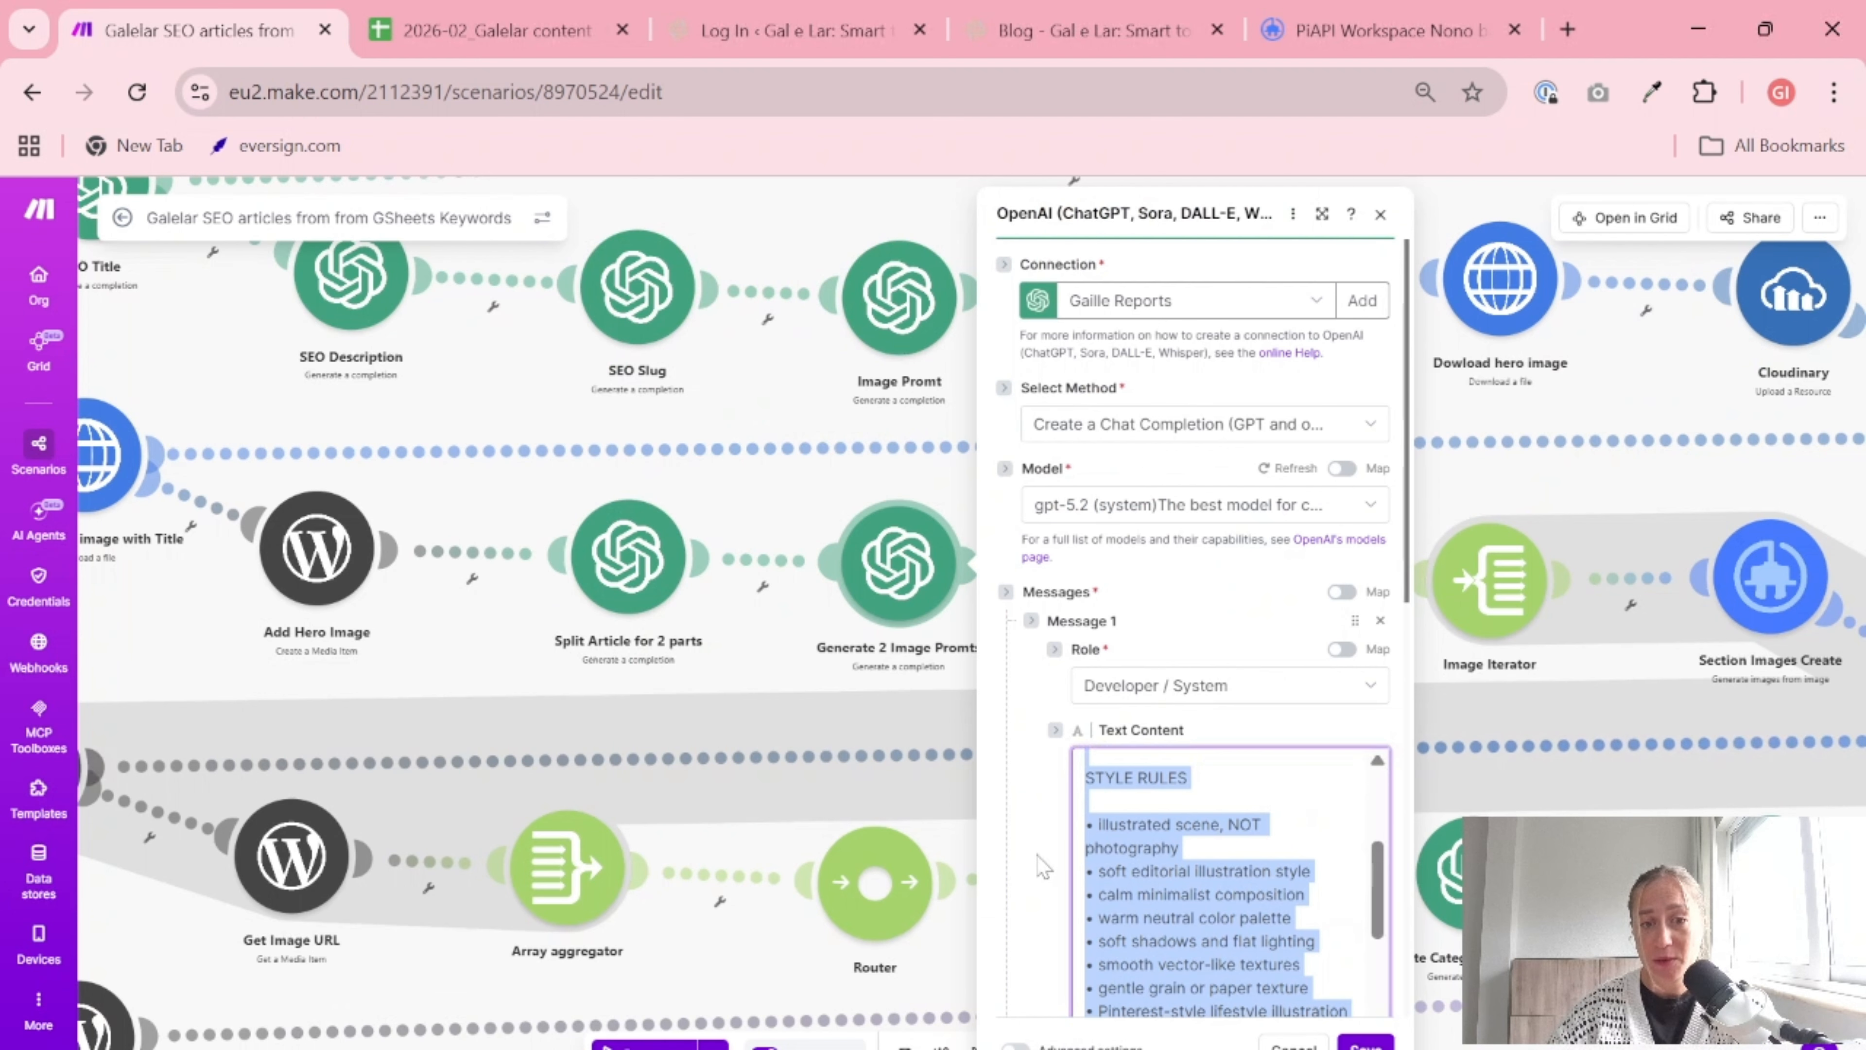
scroll(1040, 867, down, 5)
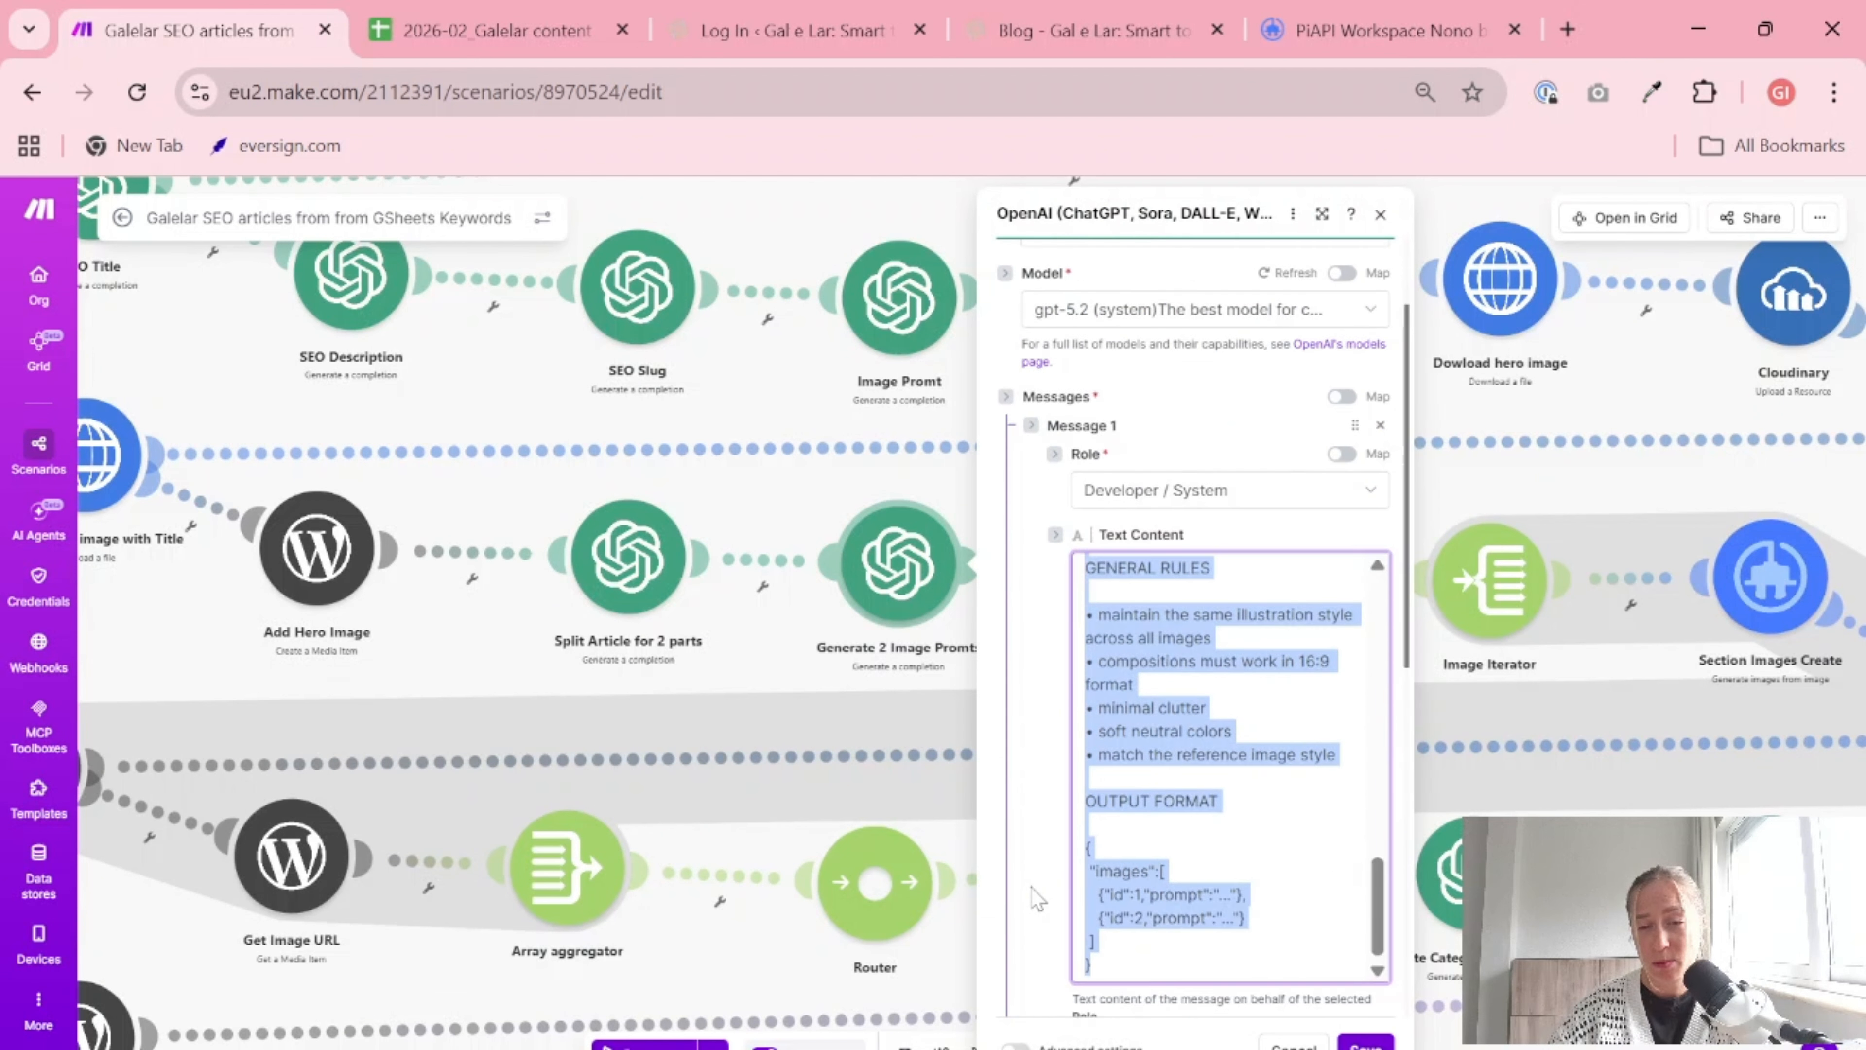
scroll(1206, 790, down, 7)
drag(1086, 531, 1163, 689)
key(ctrl+c)
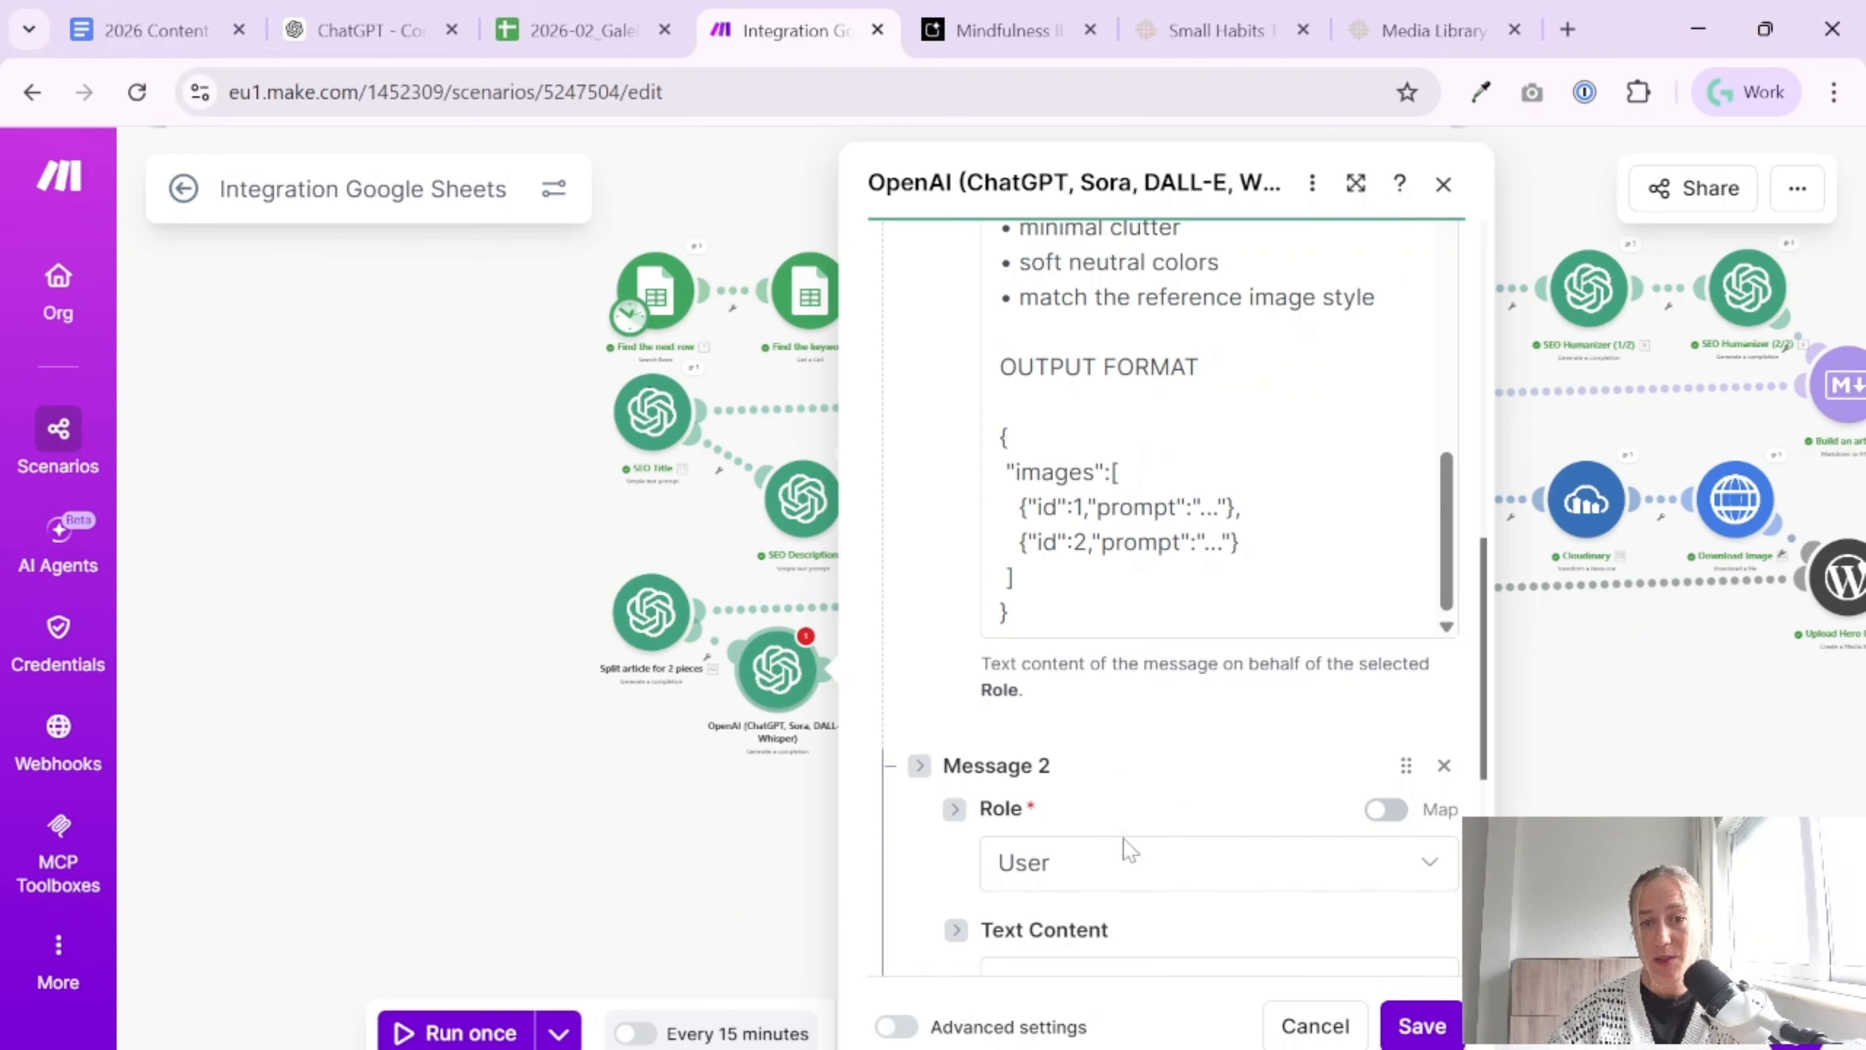
scroll(1124, 848, down, 4)
click(1176, 691)
key(ctrl+v)
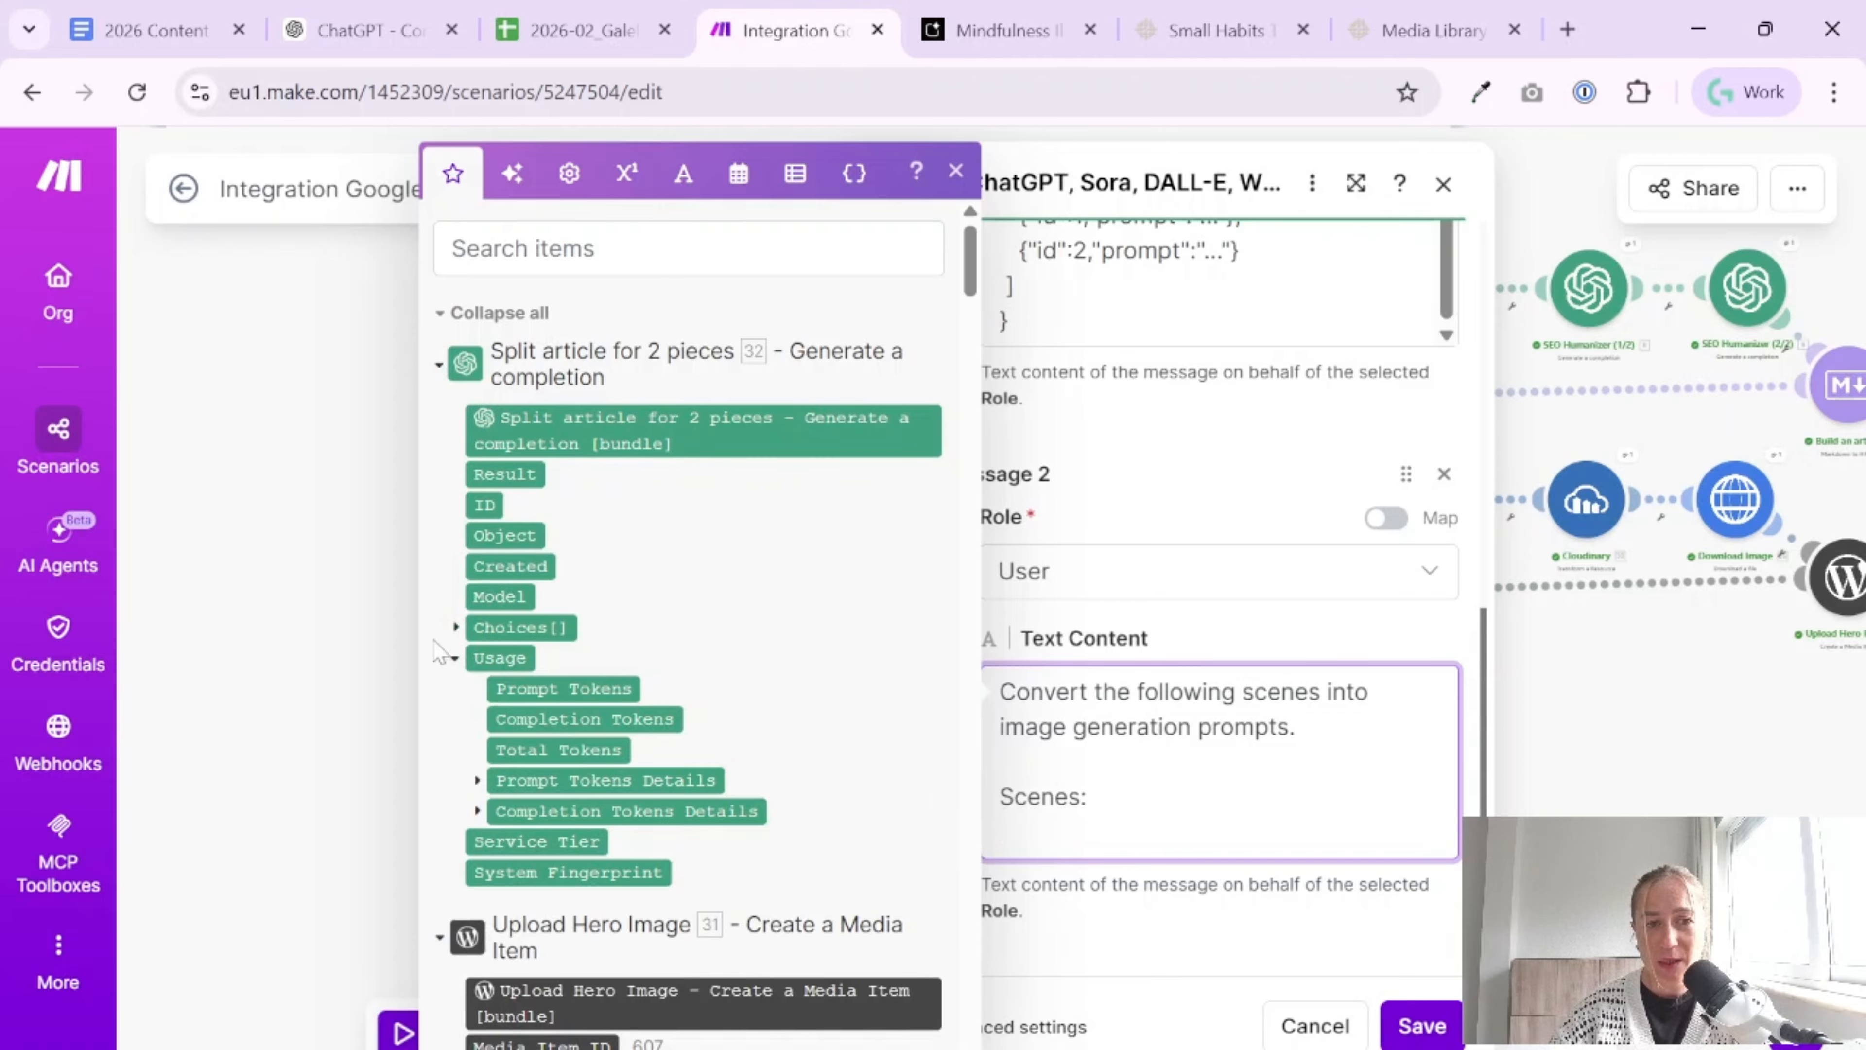
click(494, 473)
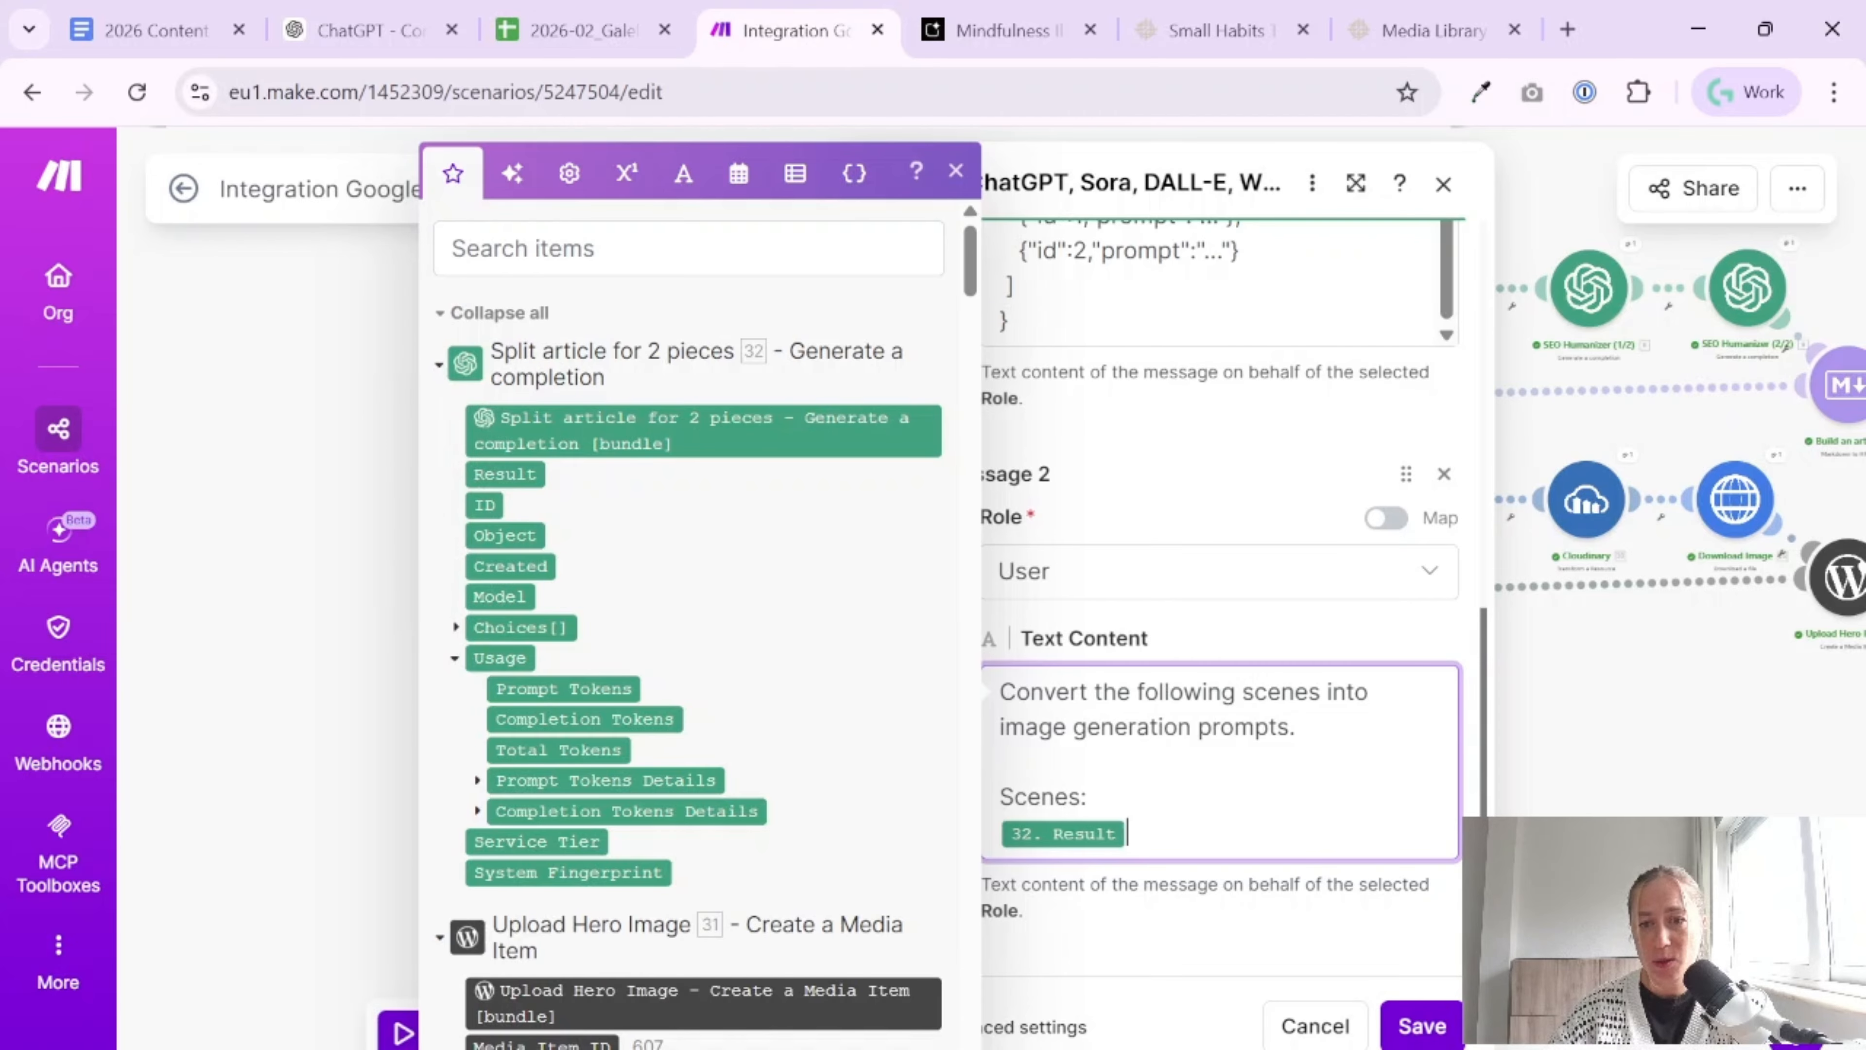
click(1258, 657)
scroll(1249, 614, up, 10)
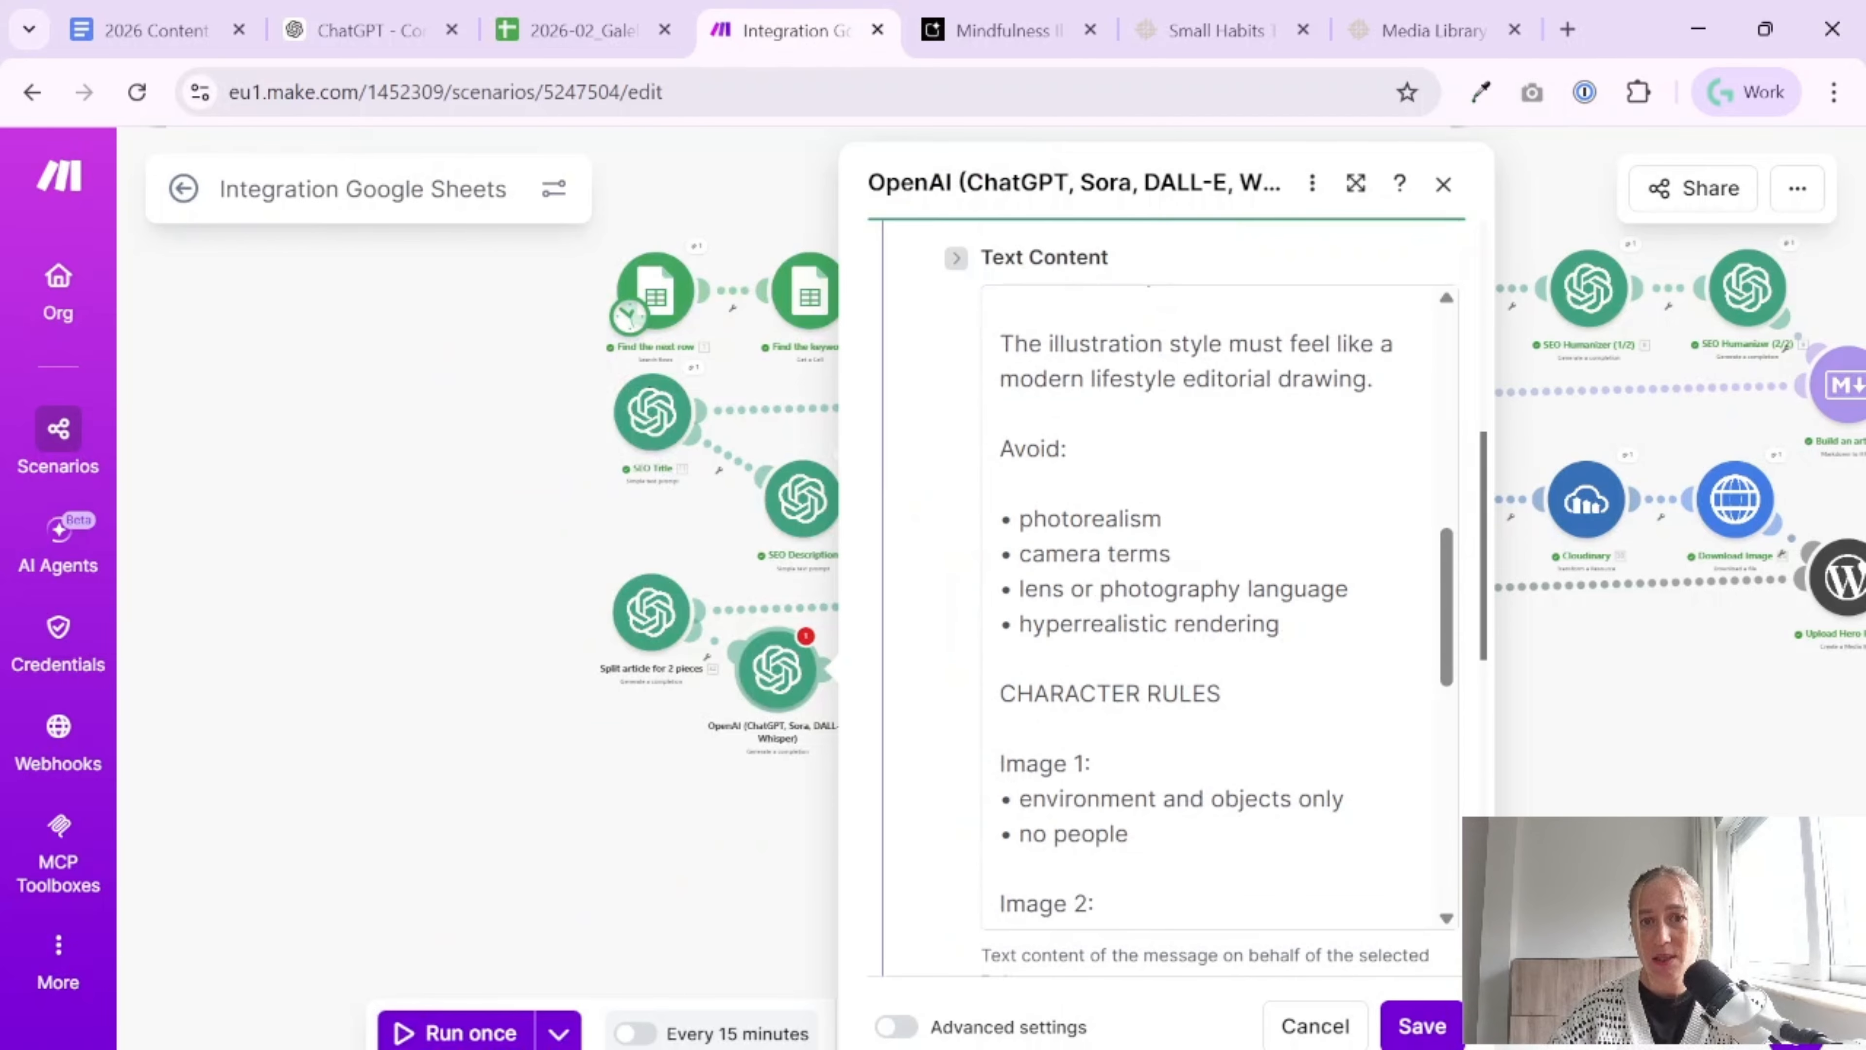
scroll(1229, 819, down, 8)
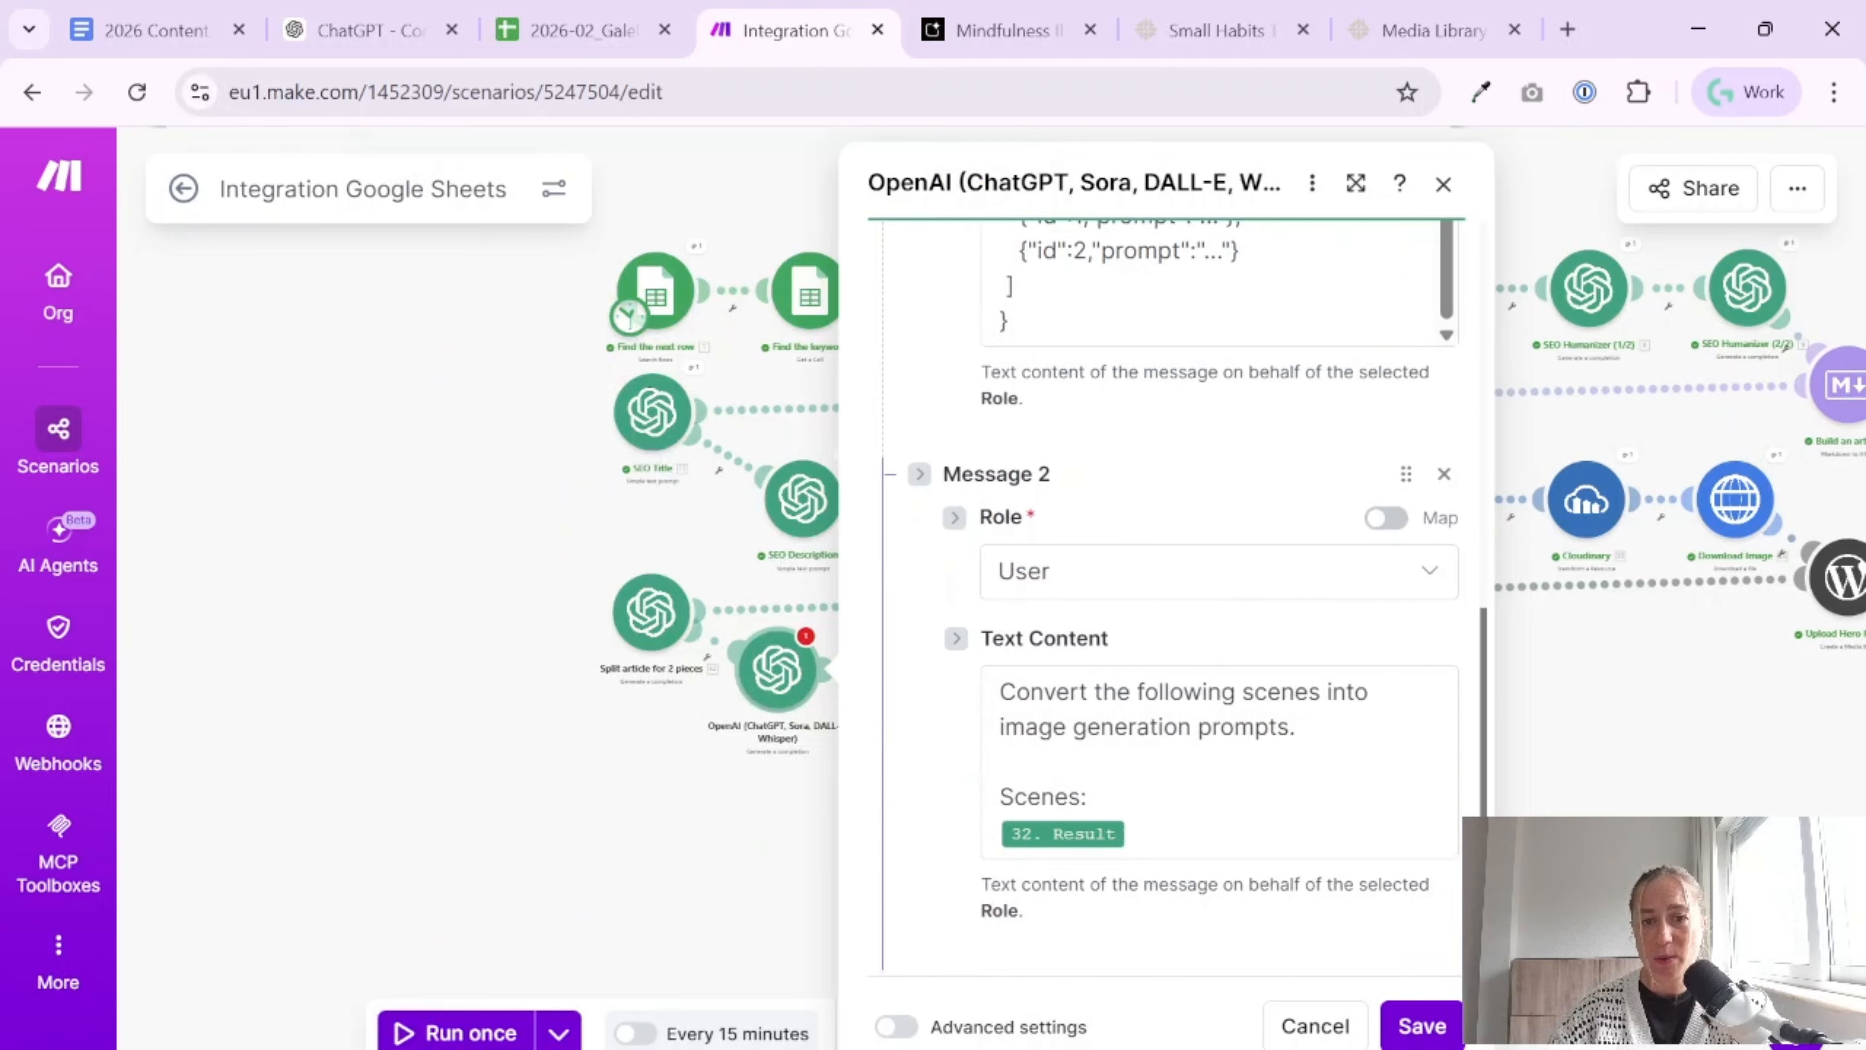
Copy the whole Message 2 text into the tutorial document below the user prompt label after the JSON output format
click(1228, 818)
key(ctrl+a)
key(ctrl+c)
click(157, 29)
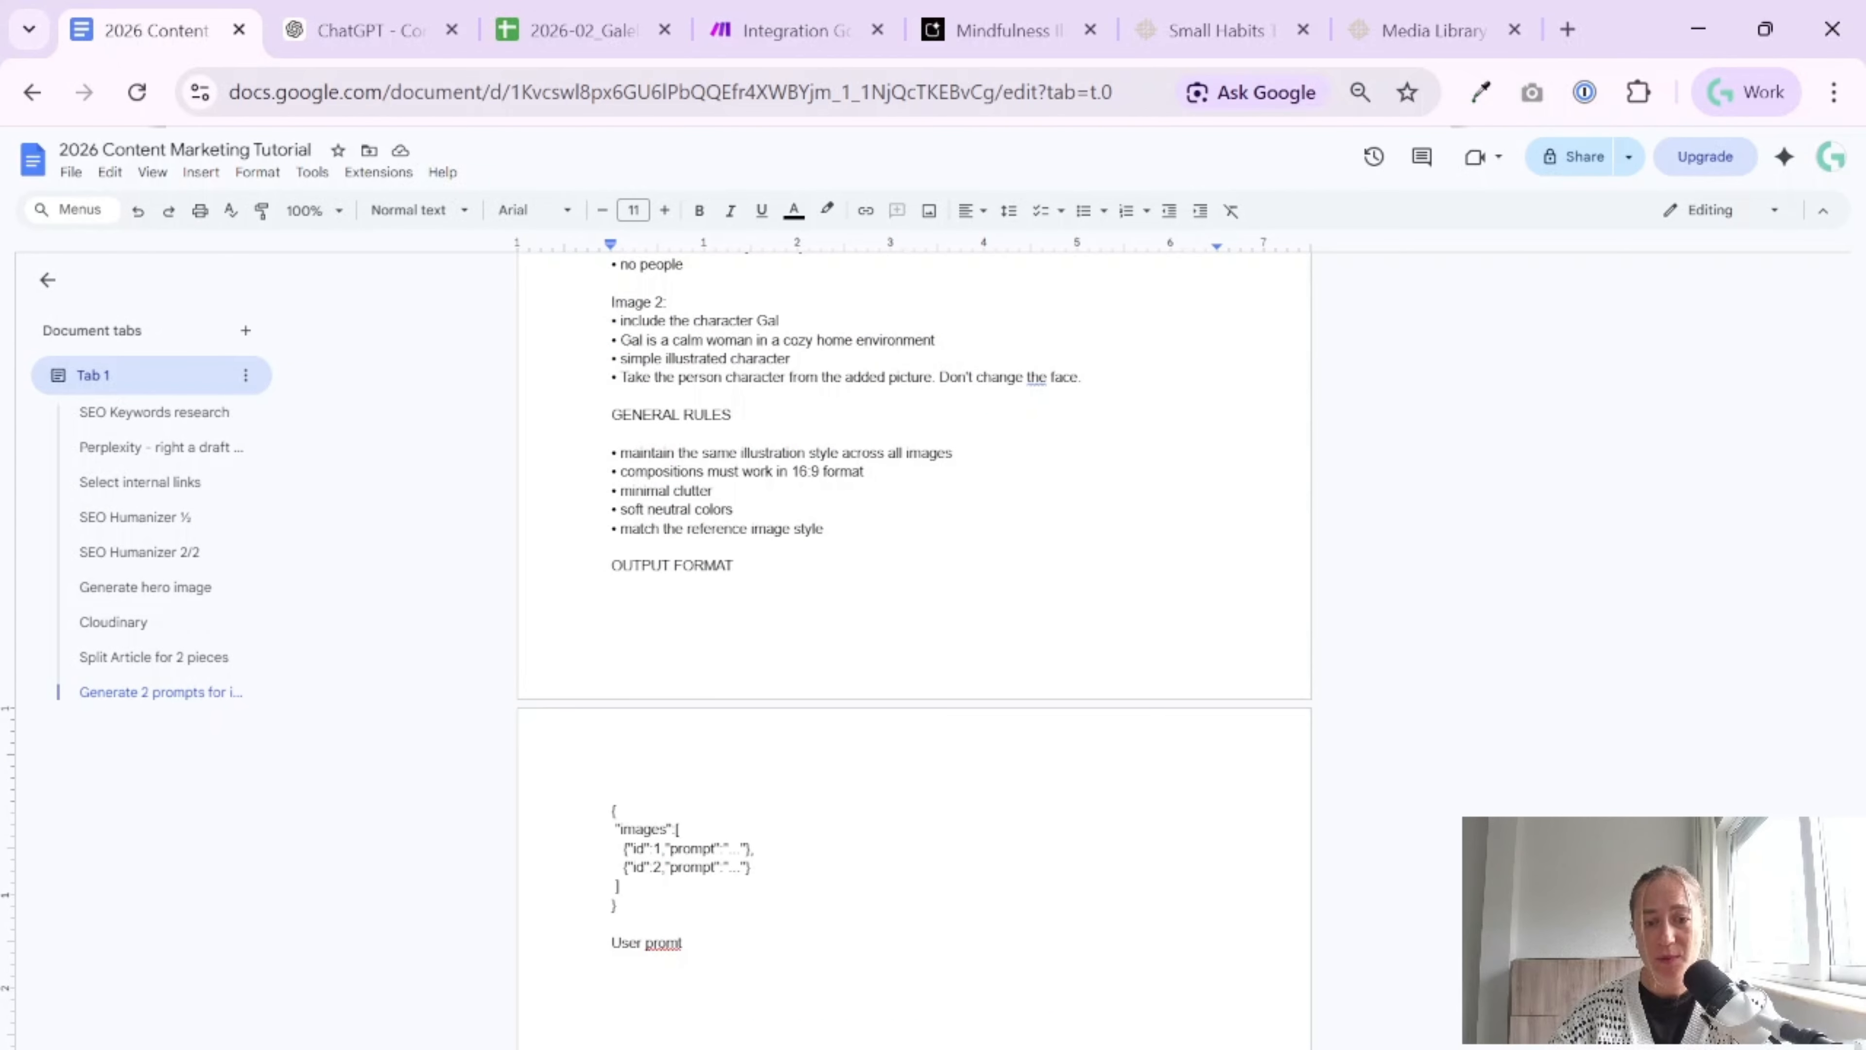
key(BackSpace)
key(ctrl+v)
Make the label above the pasted user text bold and correct its spelling to "User prompt"
drag(611, 943, 688, 942)
key(ctrl+b)
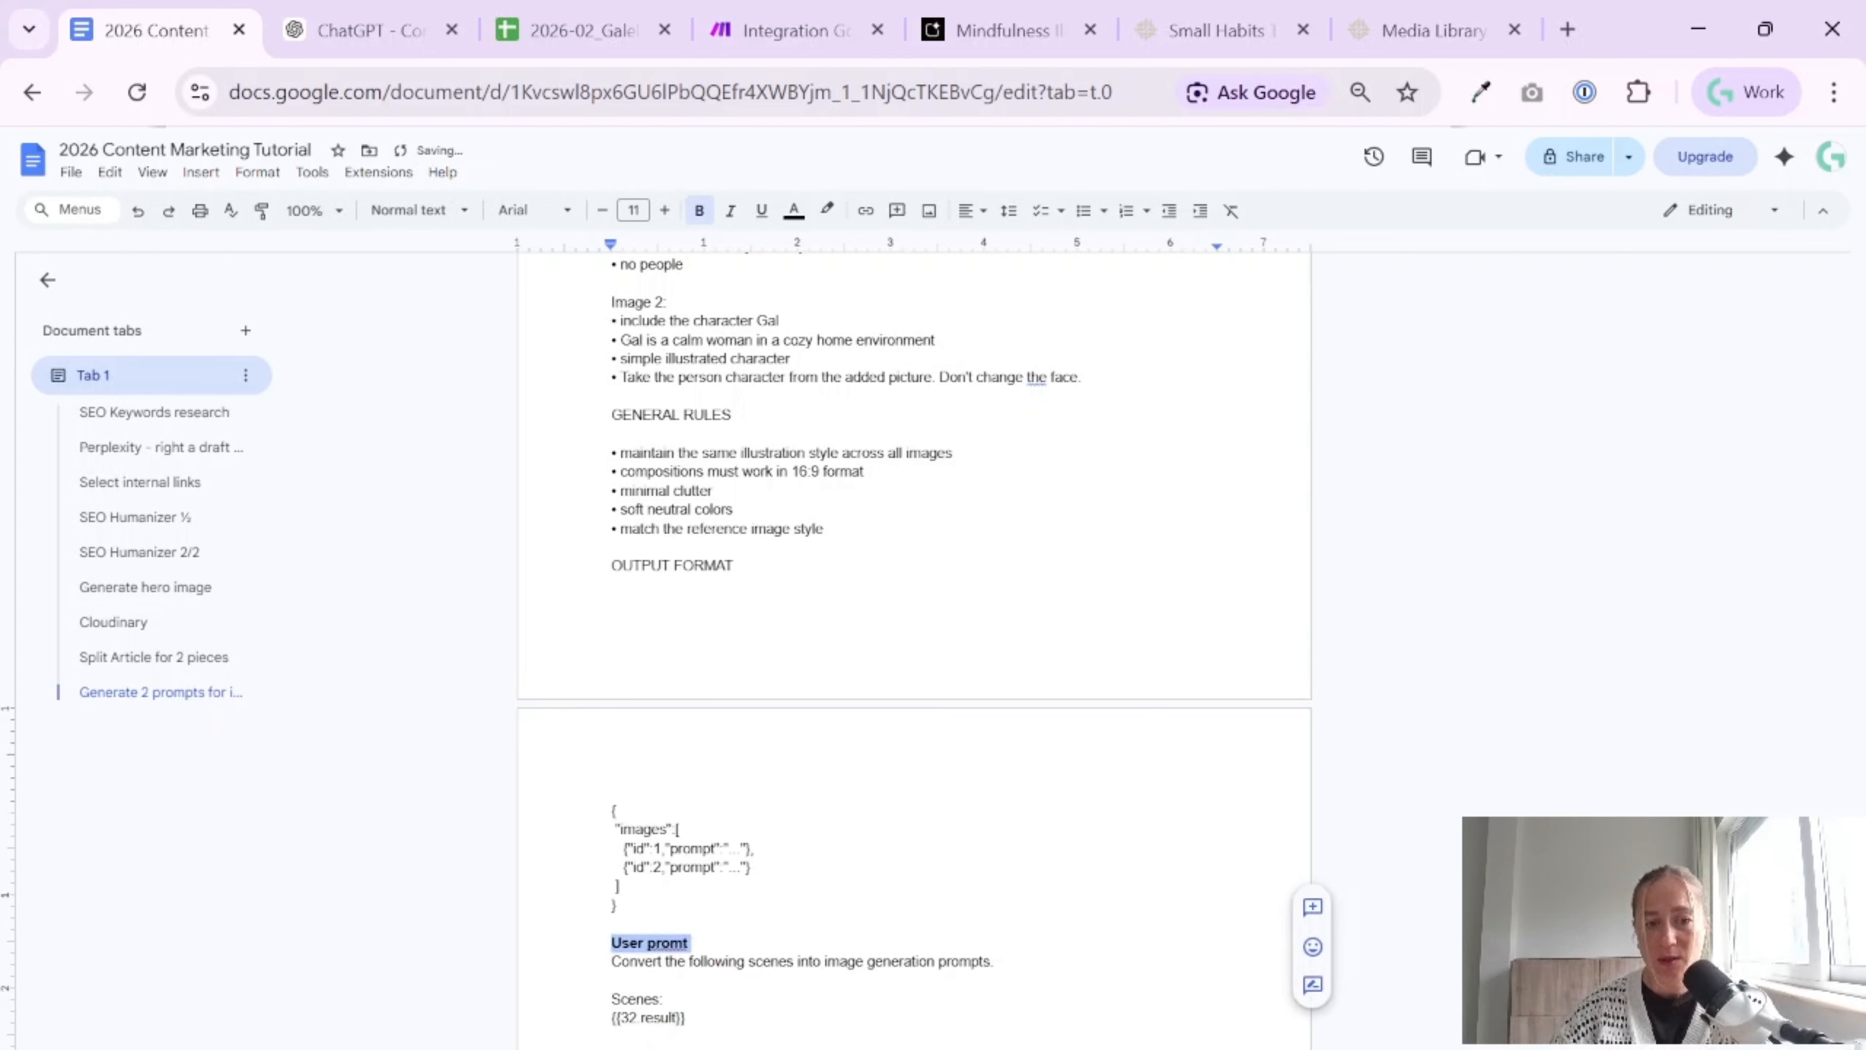
click(669, 942)
text(p)
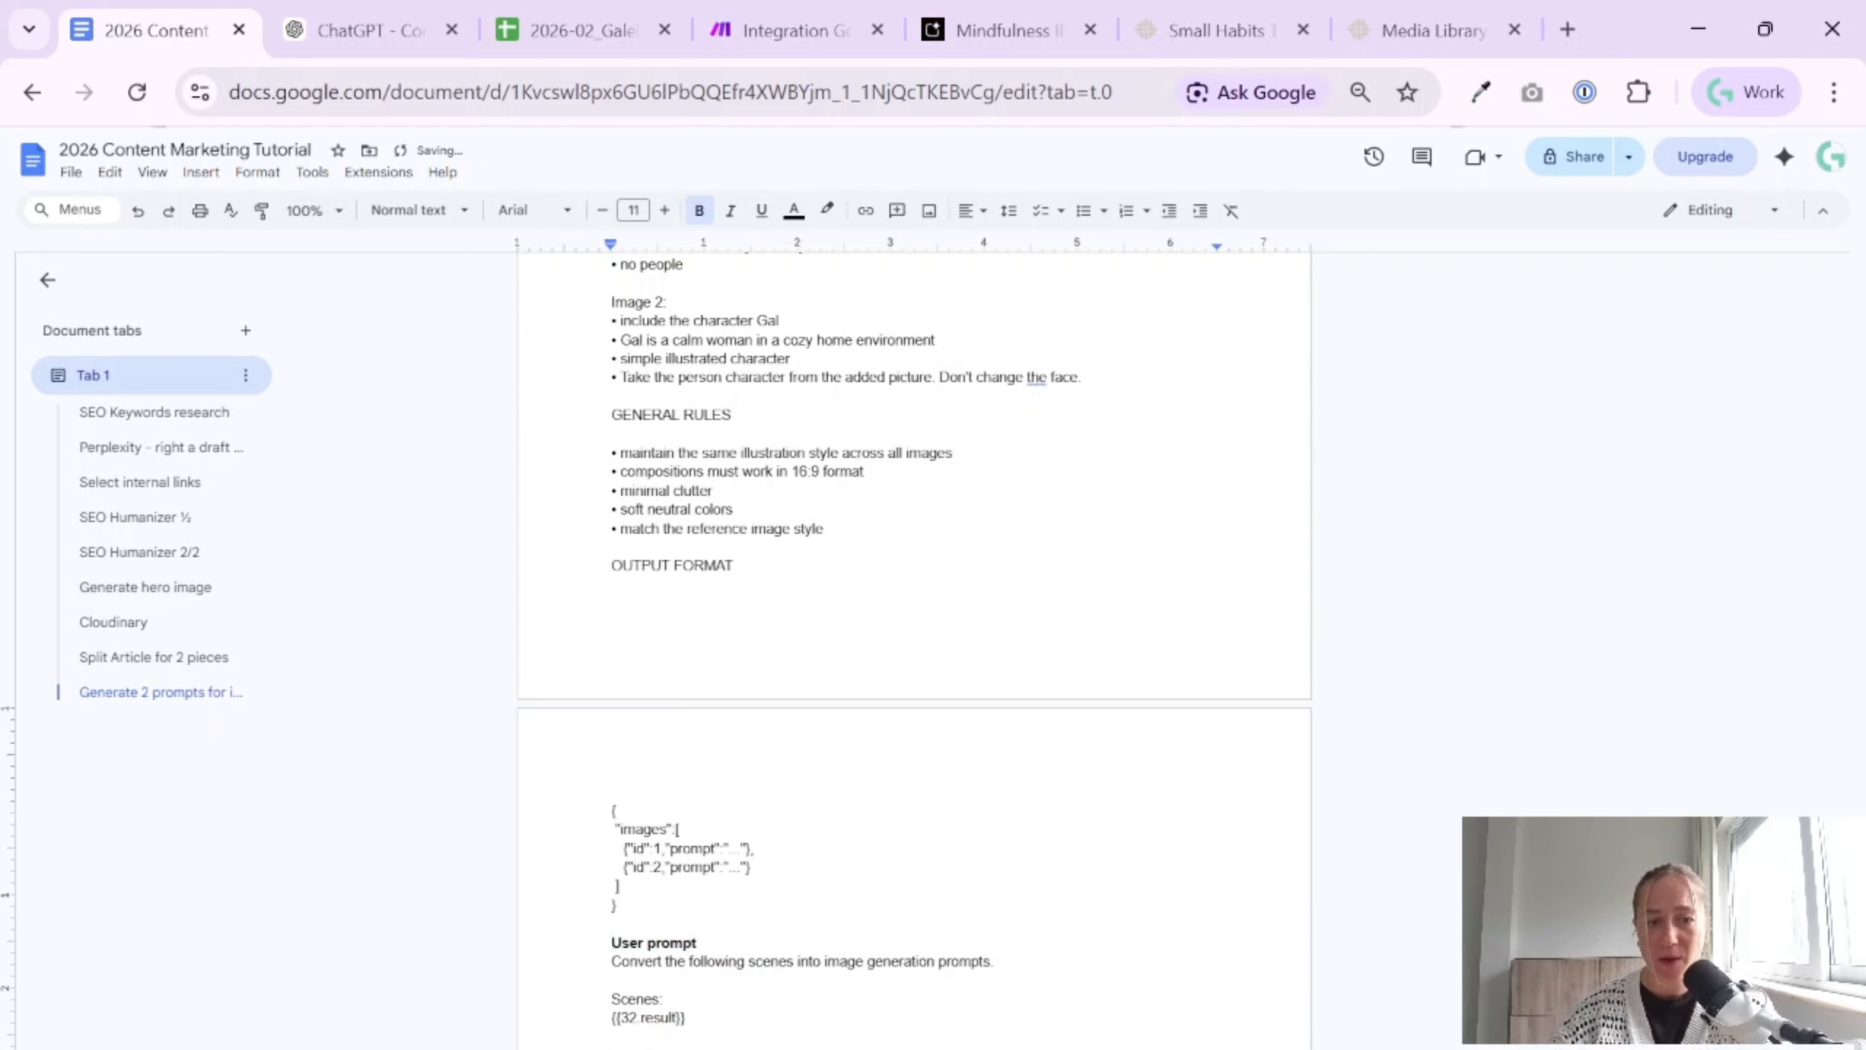
click(948, 961)
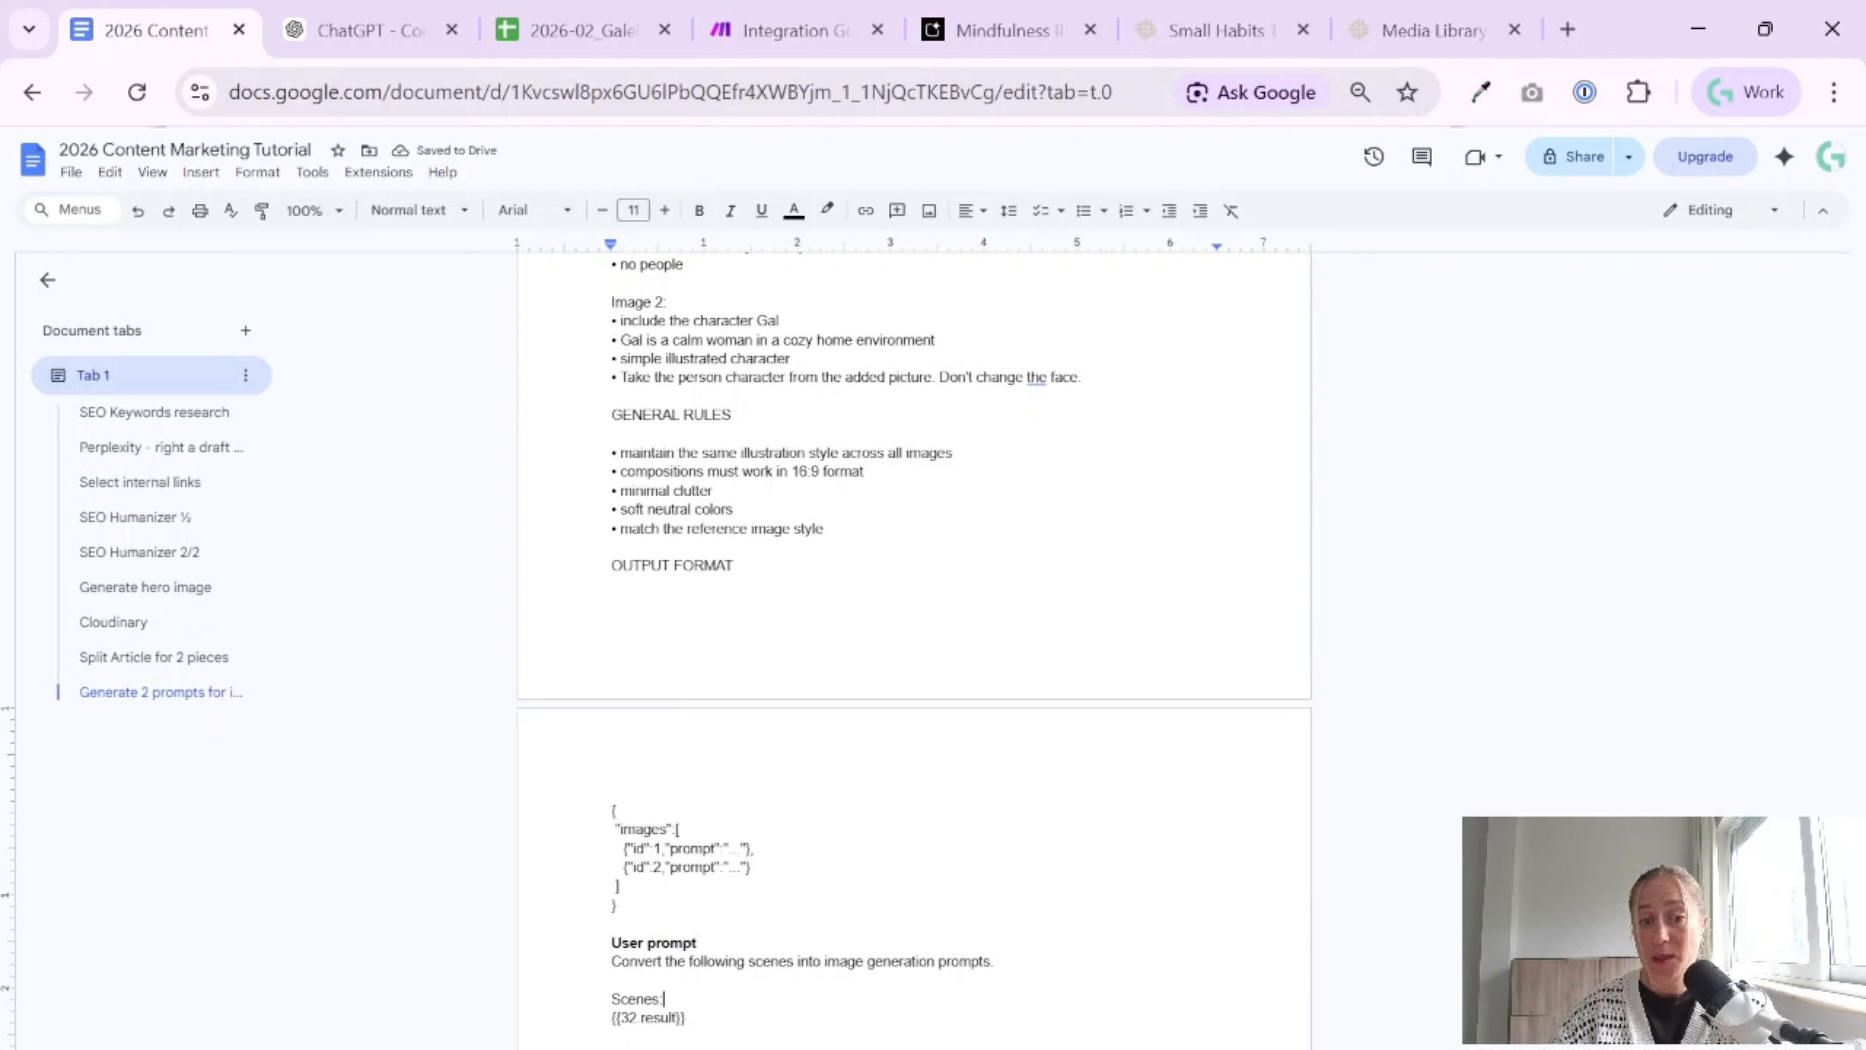
Save the new OpenAI module's settings in Make, rename it "Generate 2 prompts for images", and save the scenario
click(793, 29)
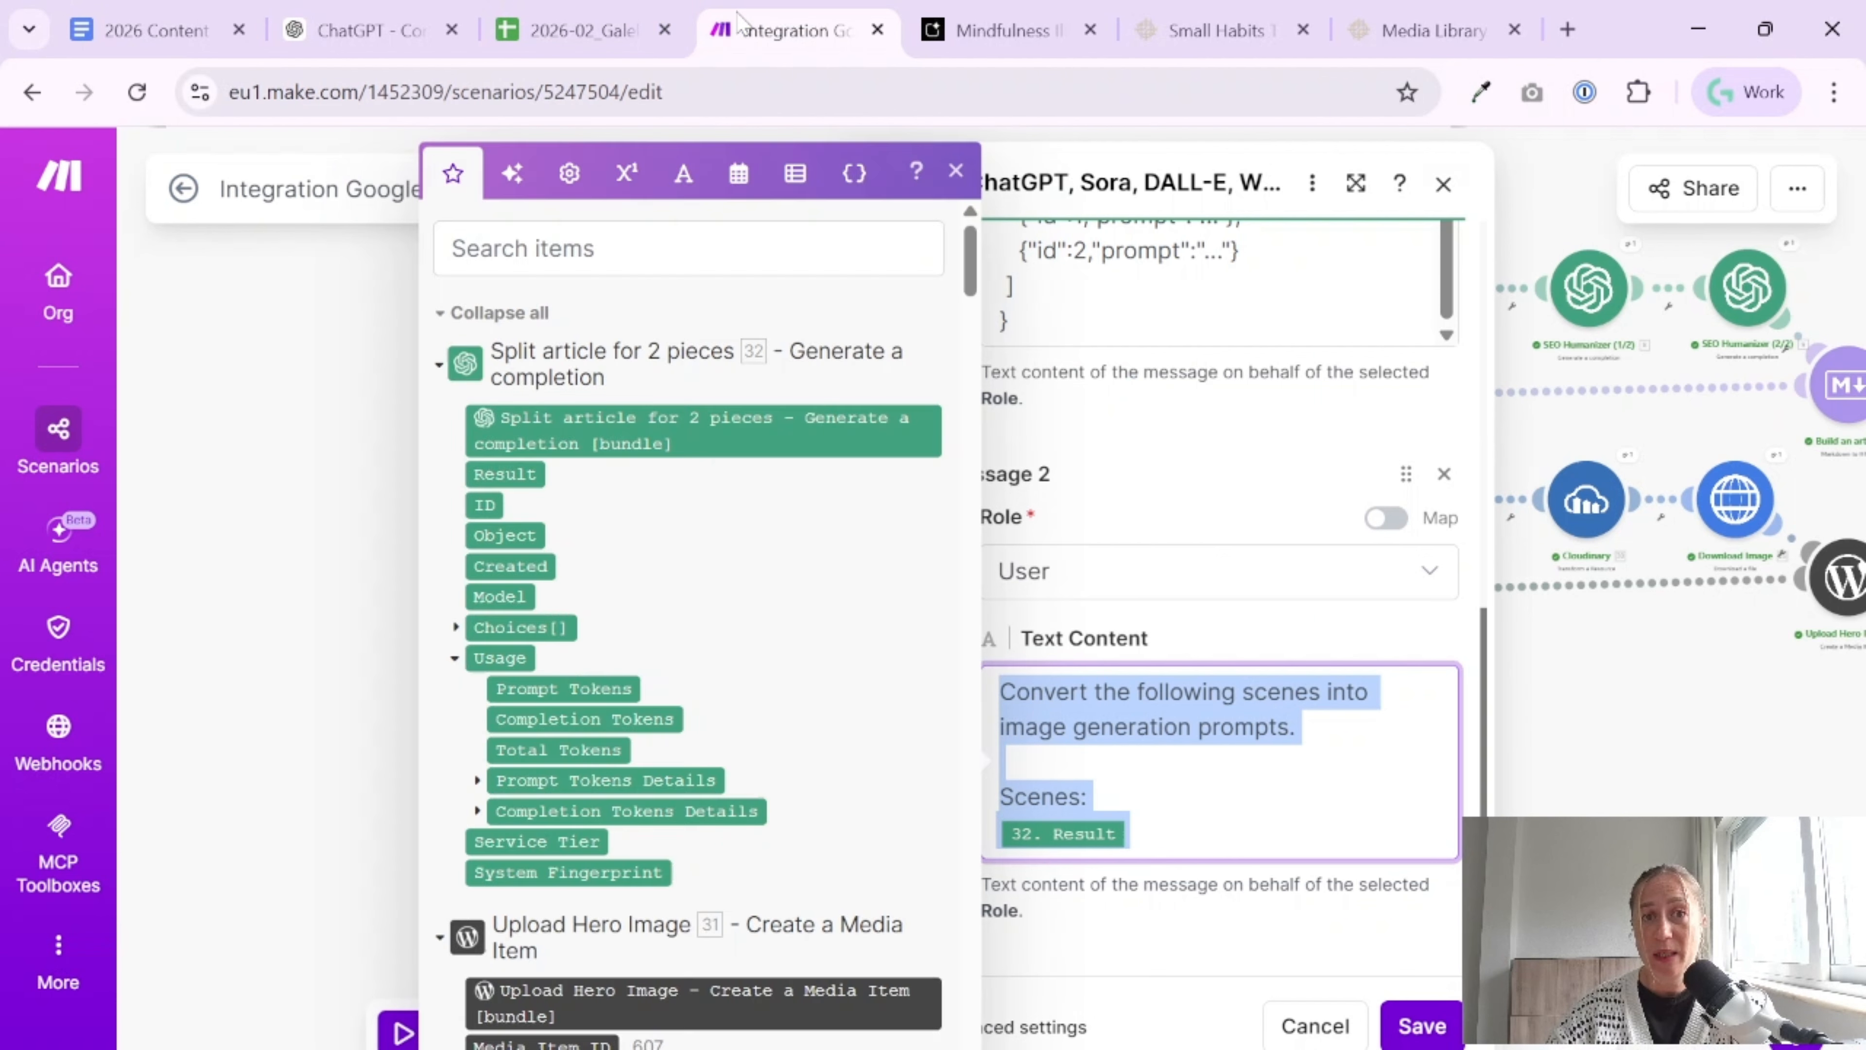
click(1422, 1027)
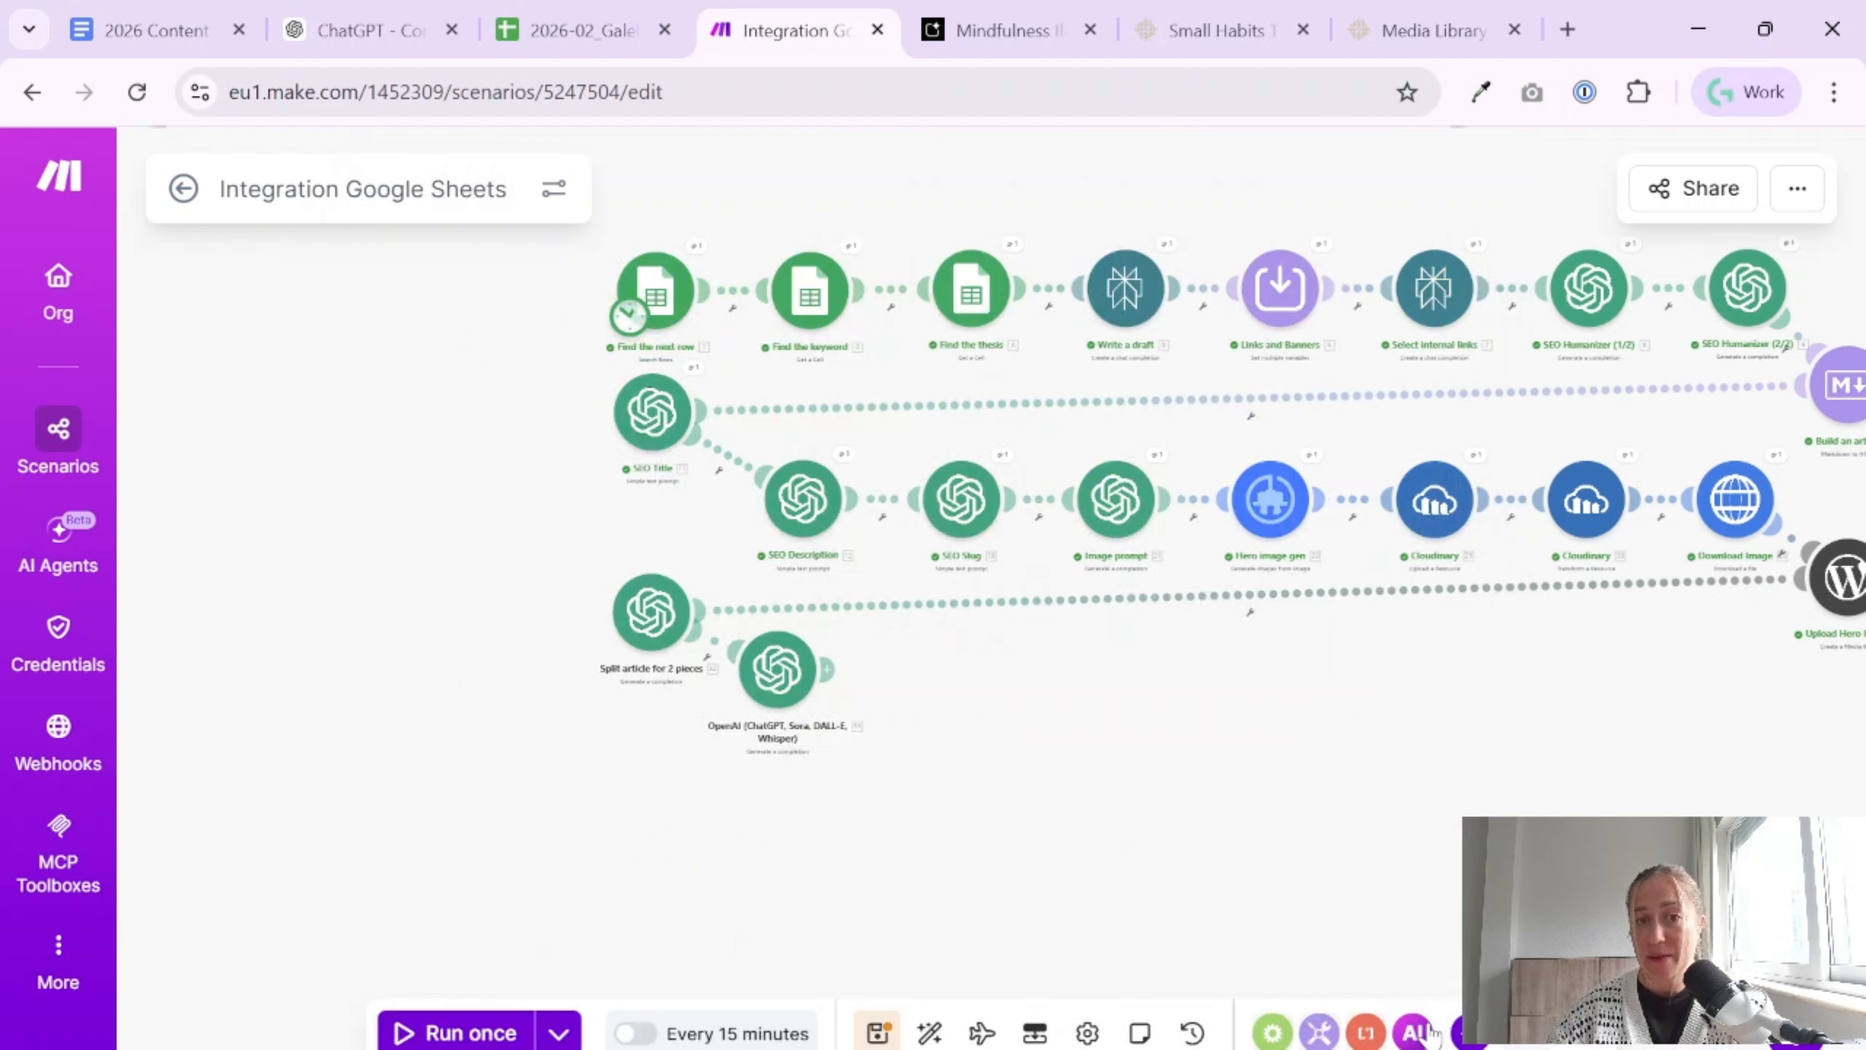
right_click(782, 672)
click(939, 824)
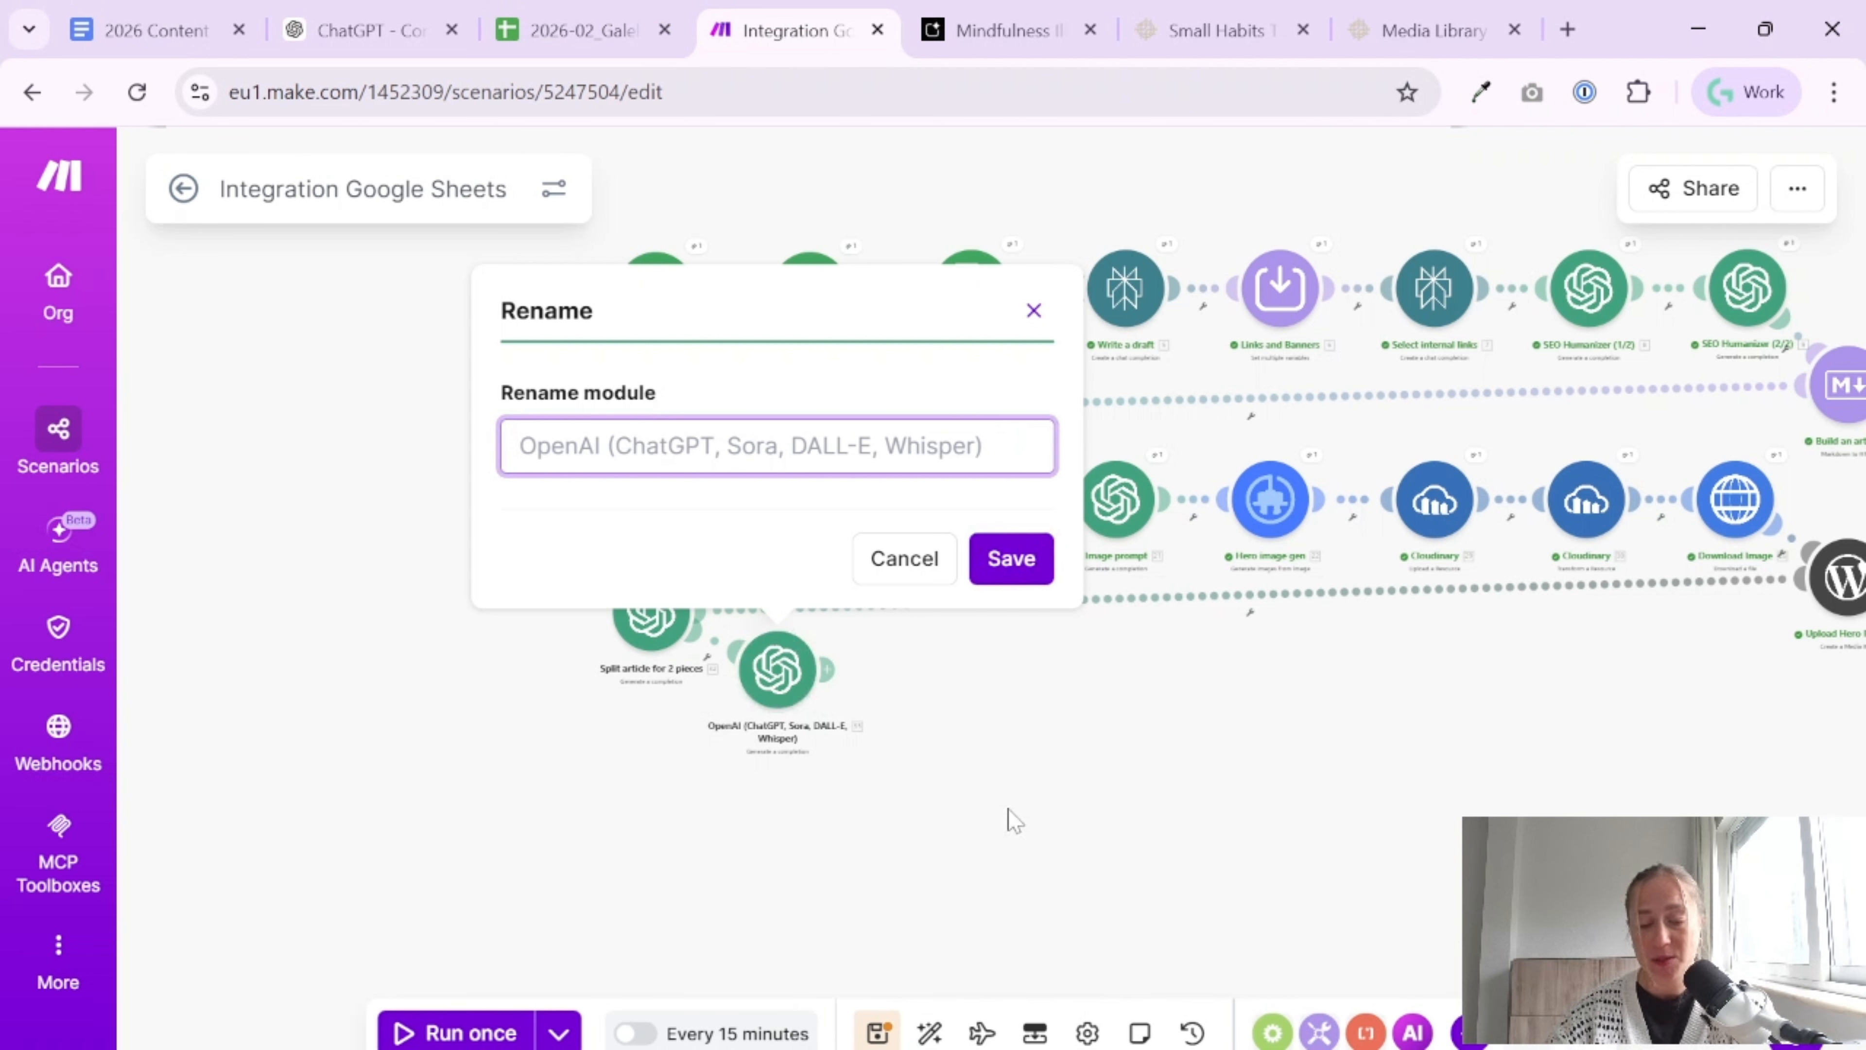
text(Generate 2 prompt)
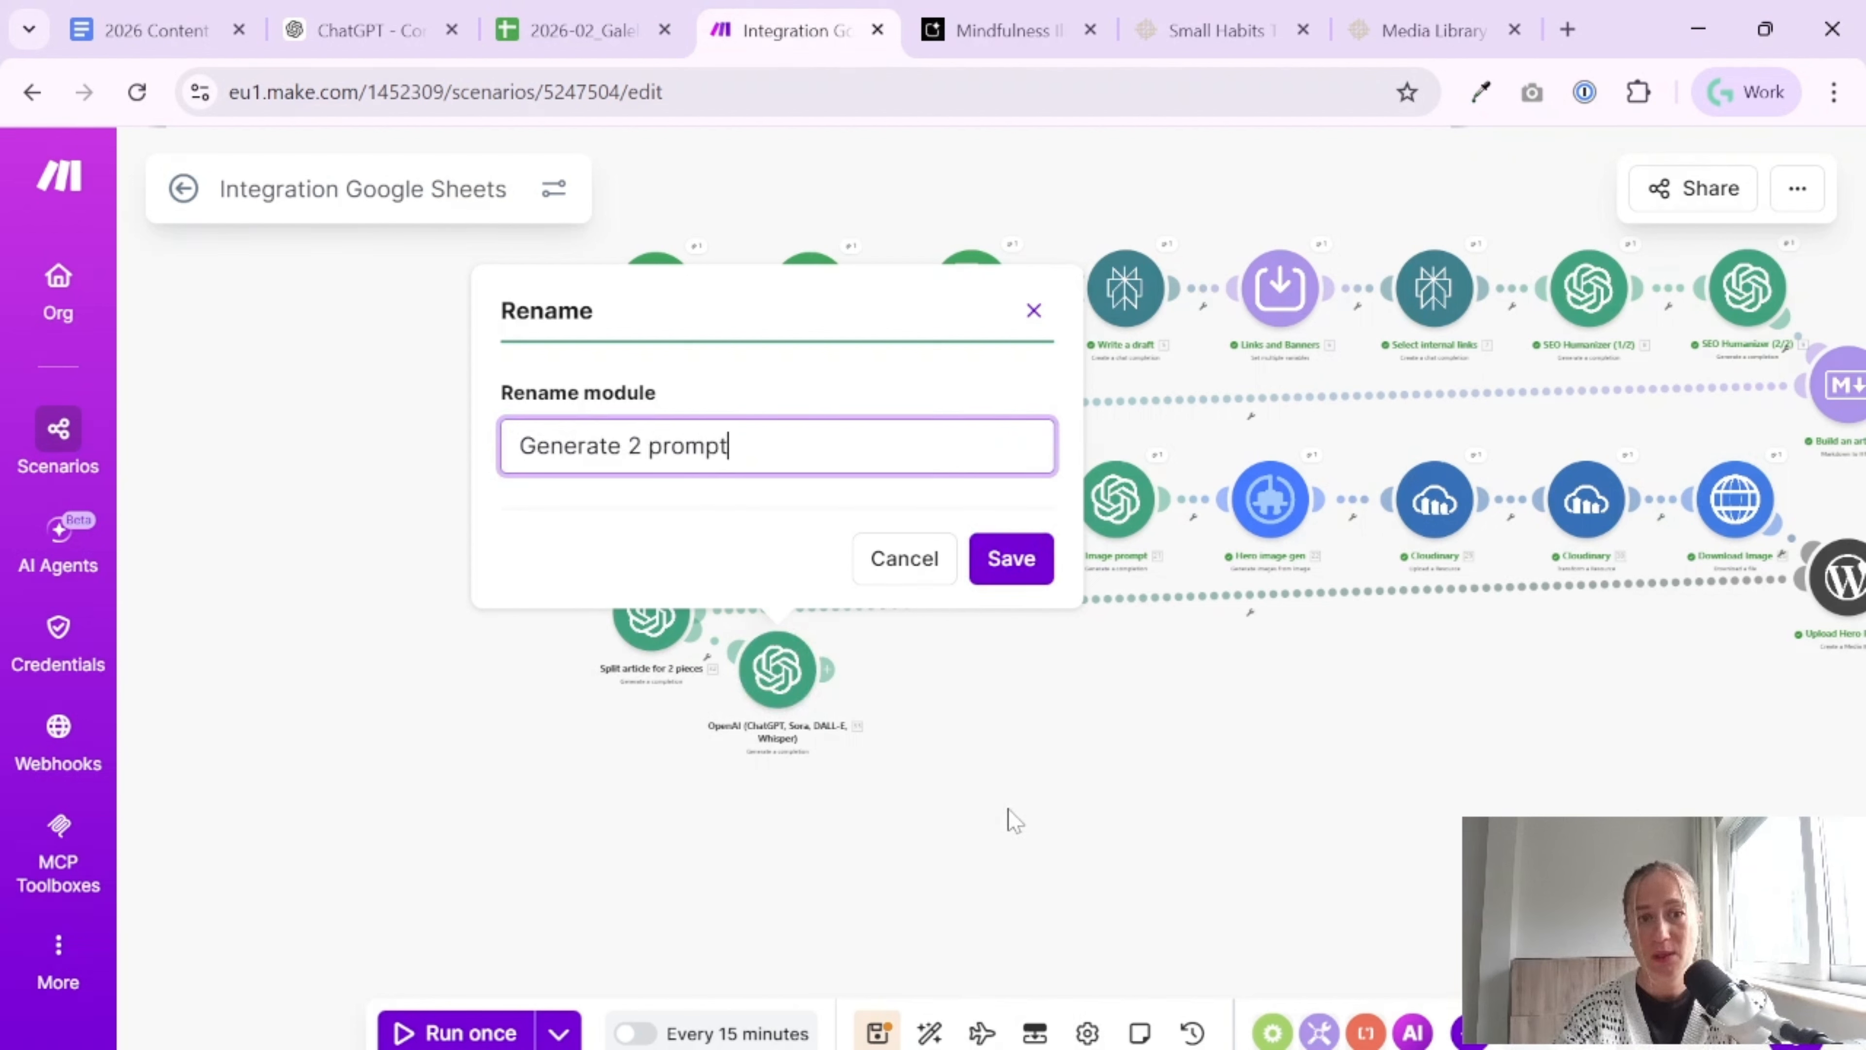
text(s for images)
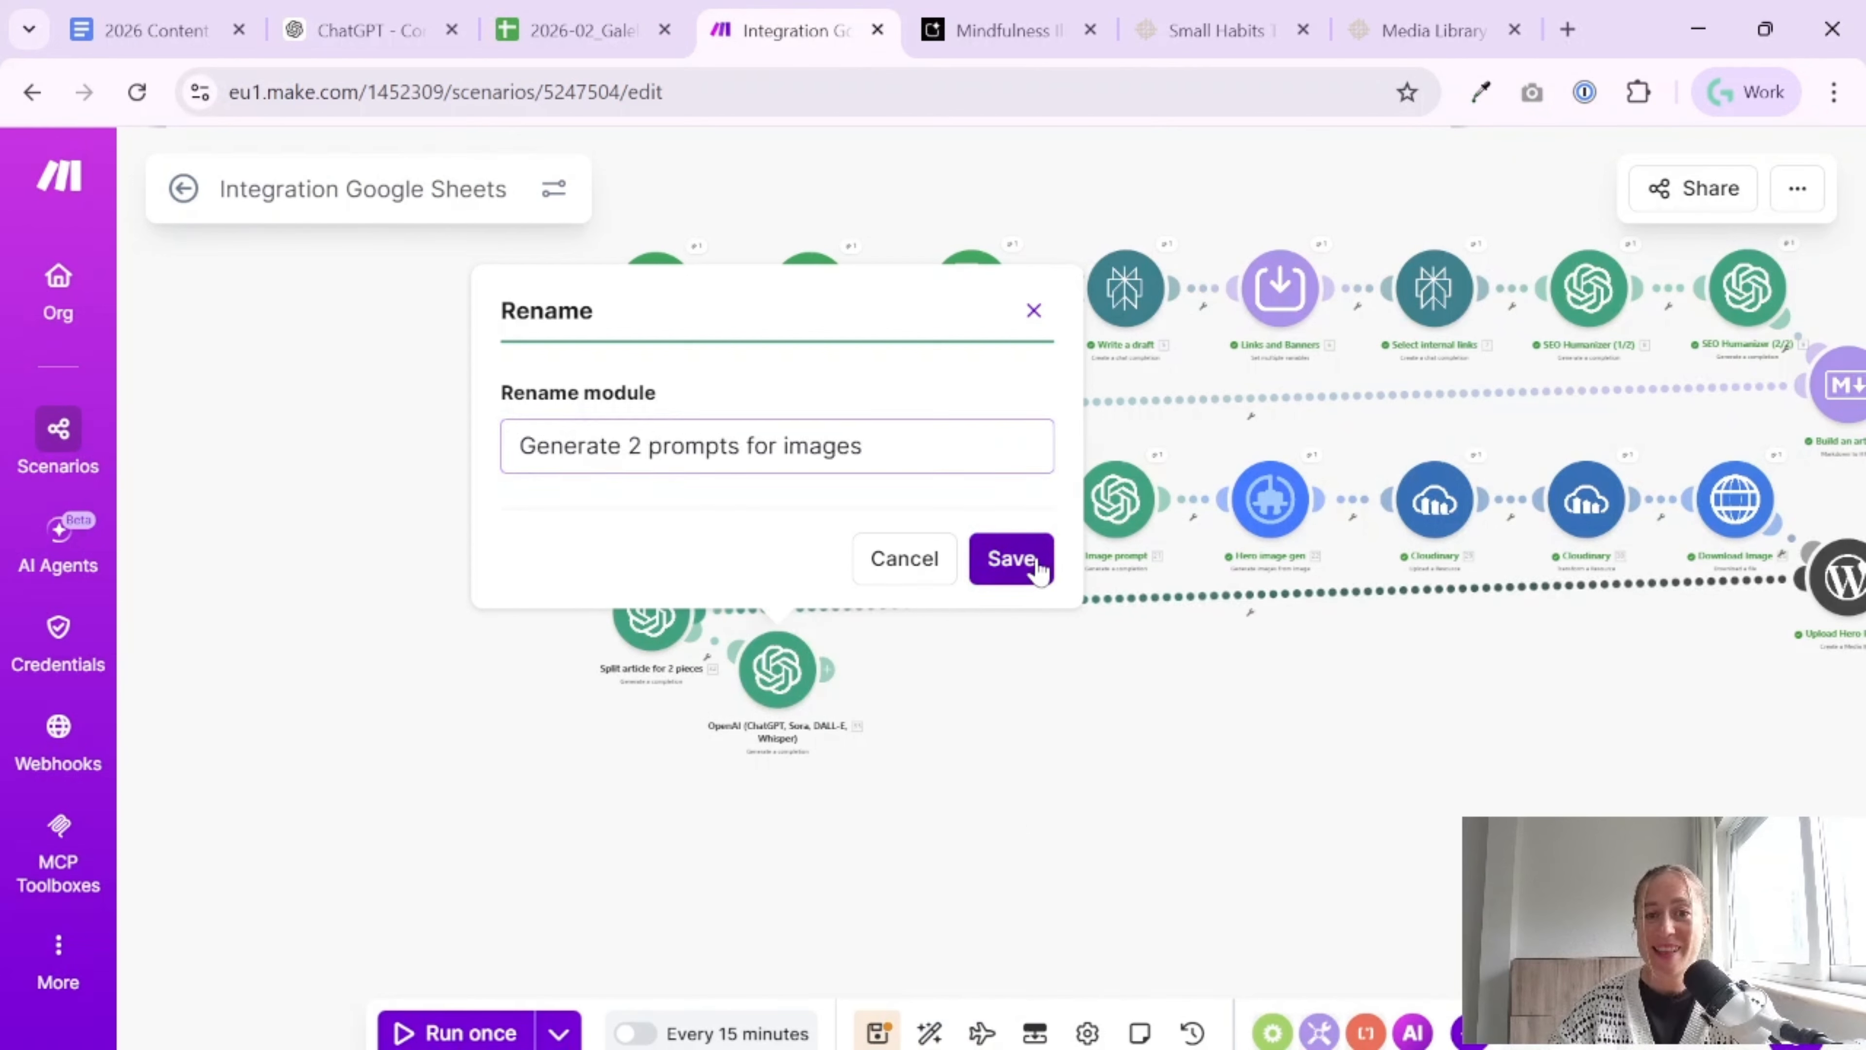
click(1011, 558)
drag(782, 686, 794, 709)
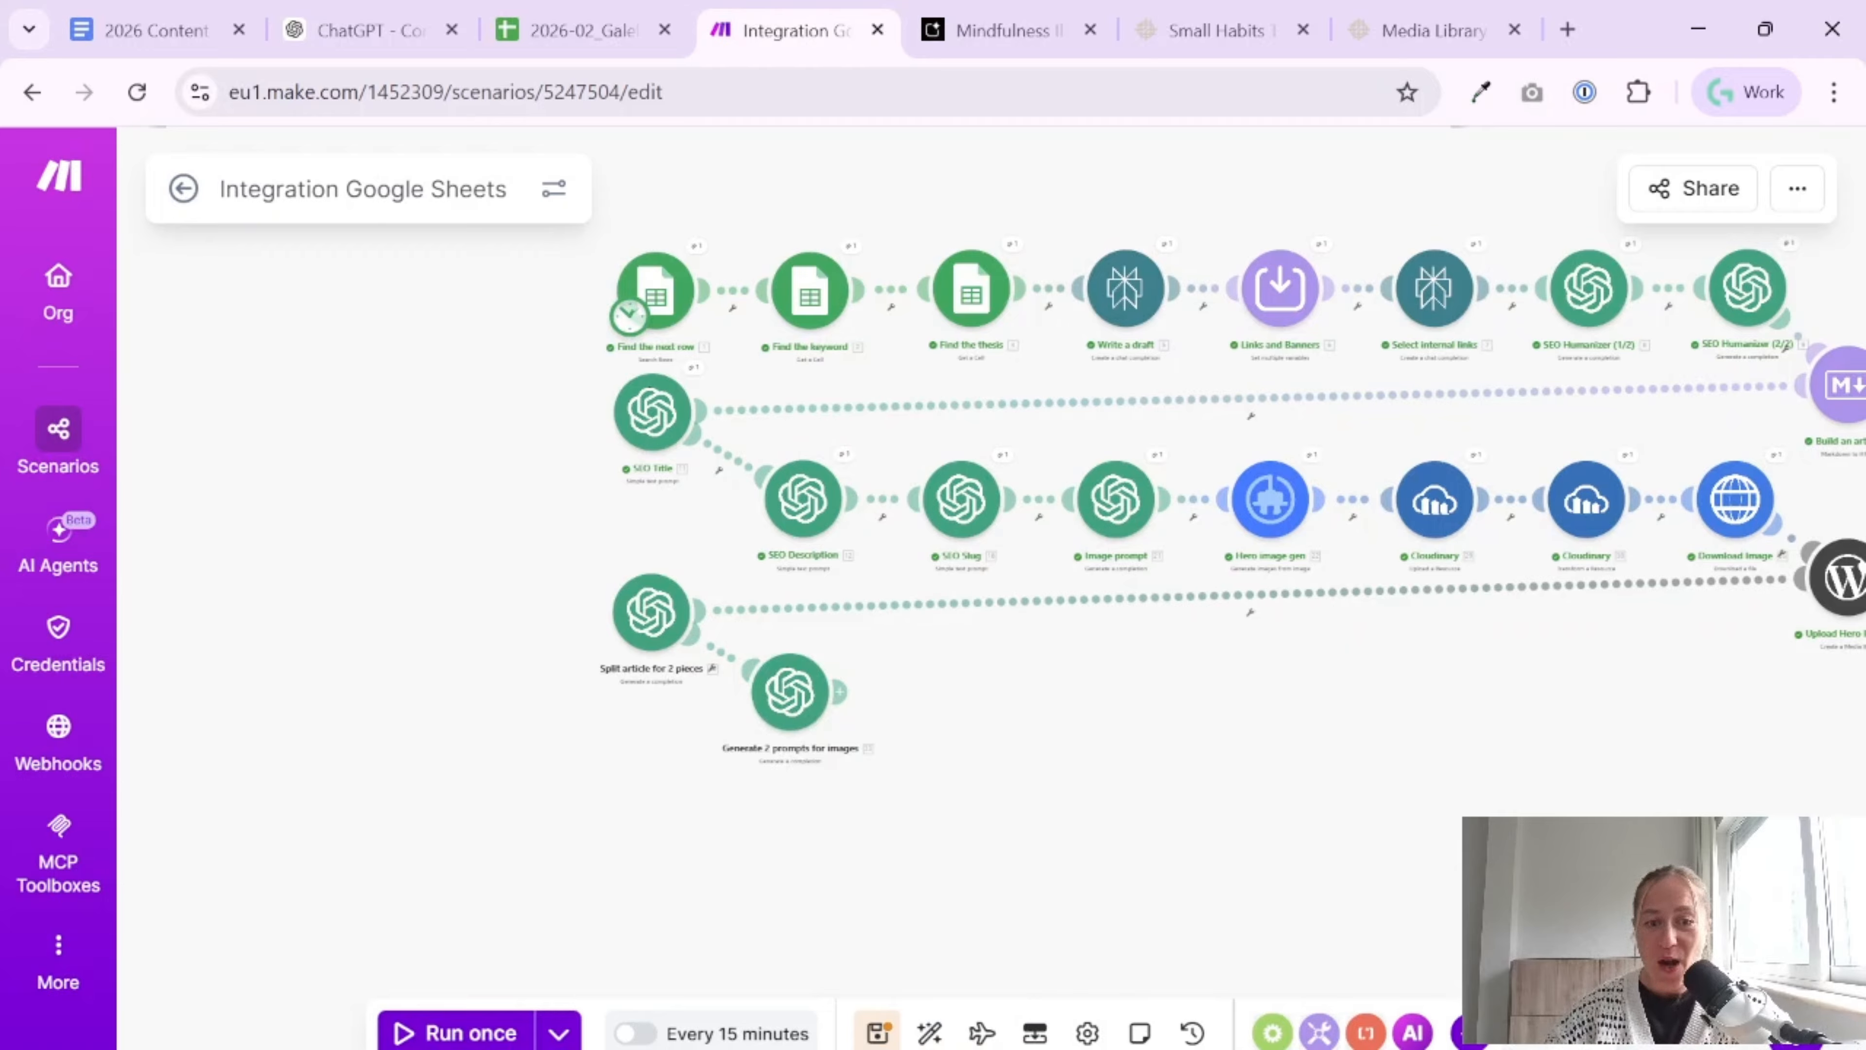
click(876, 1033)
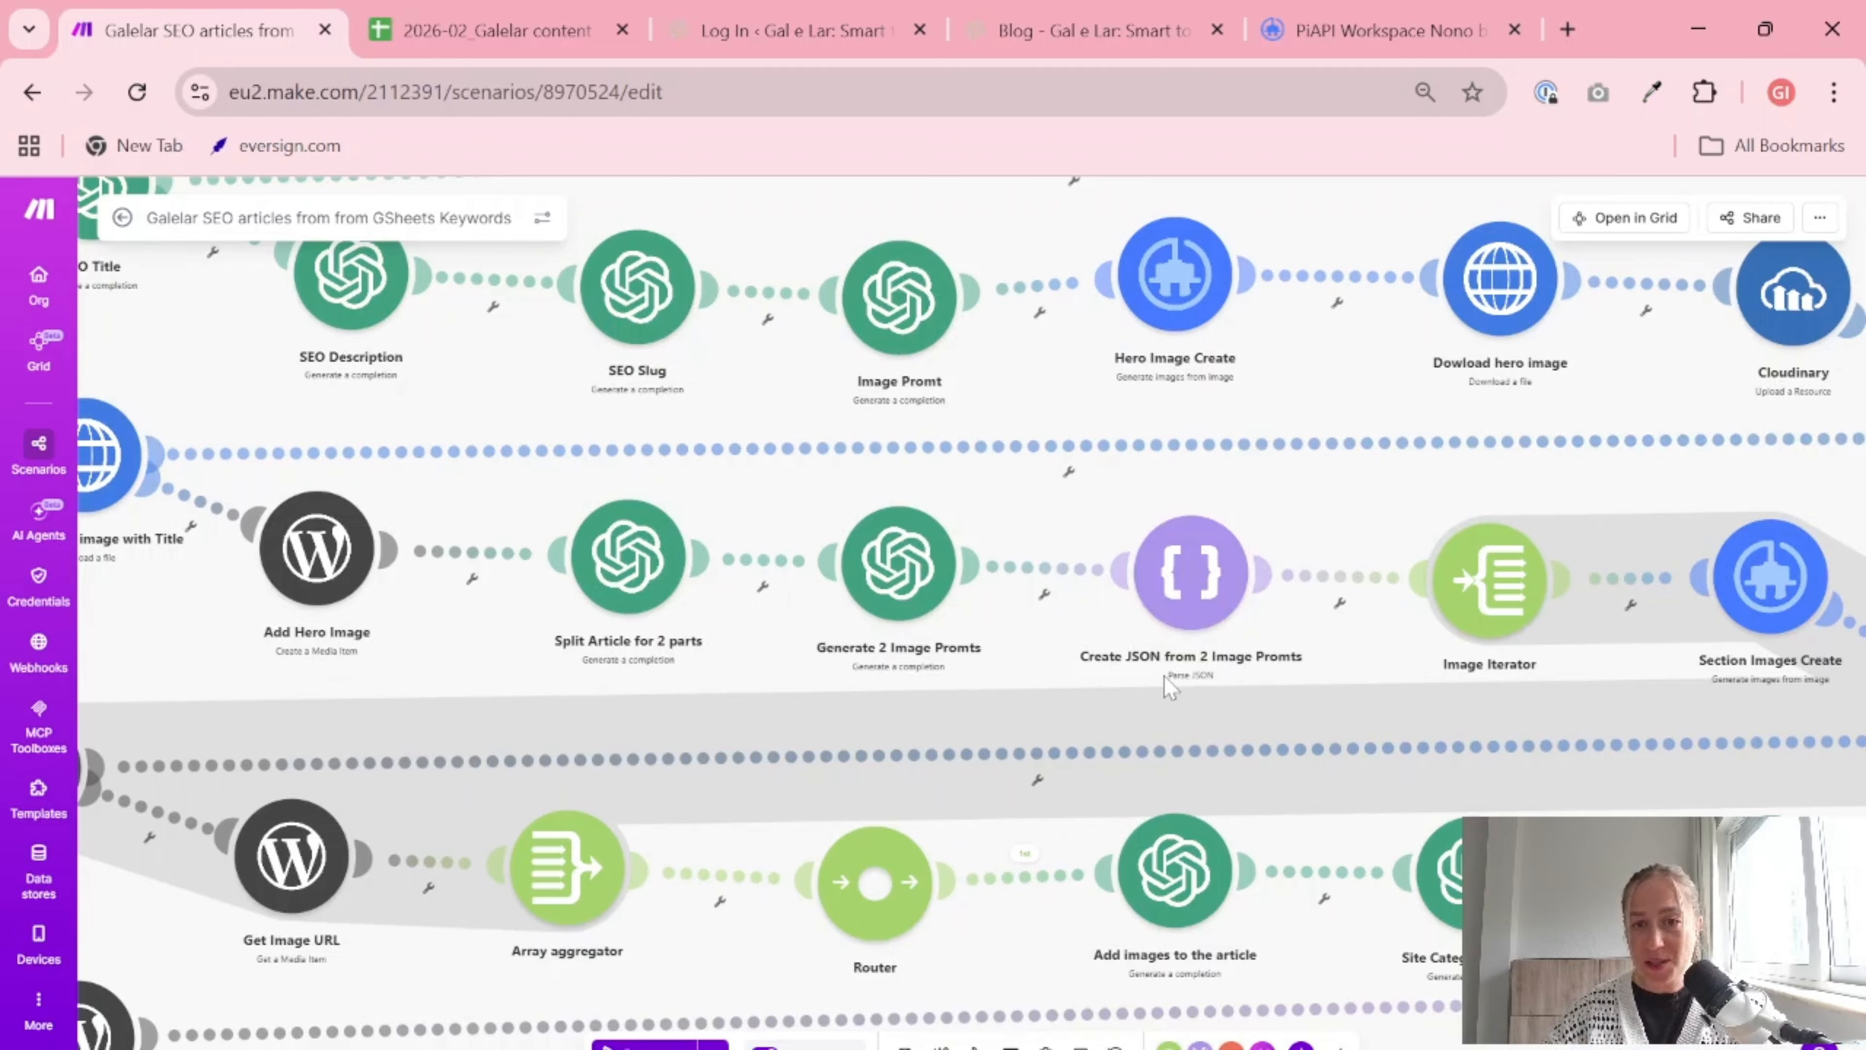
Copy the JSON module's name from the reference scenario and add a Parse JSON module after "Generate 2 prompts for images"
right_click(1168, 568)
click(1214, 626)
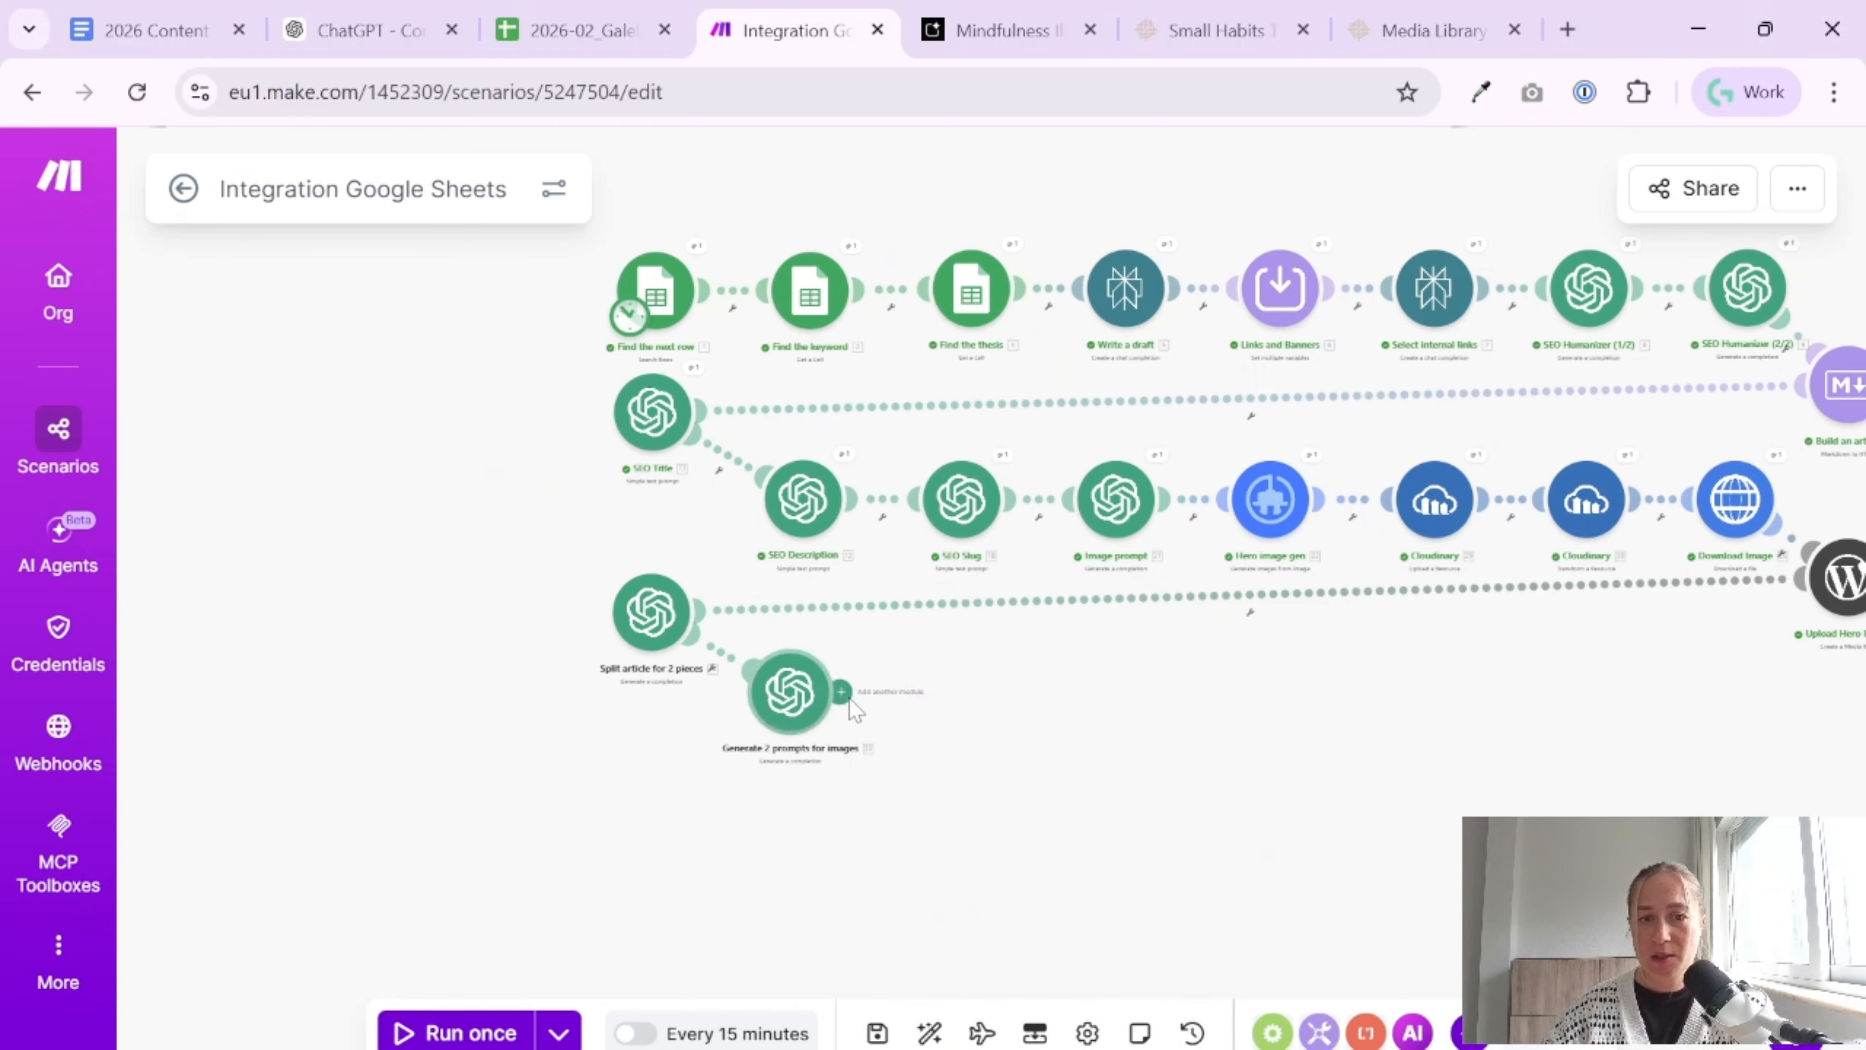
click(943, 691)
text(json)
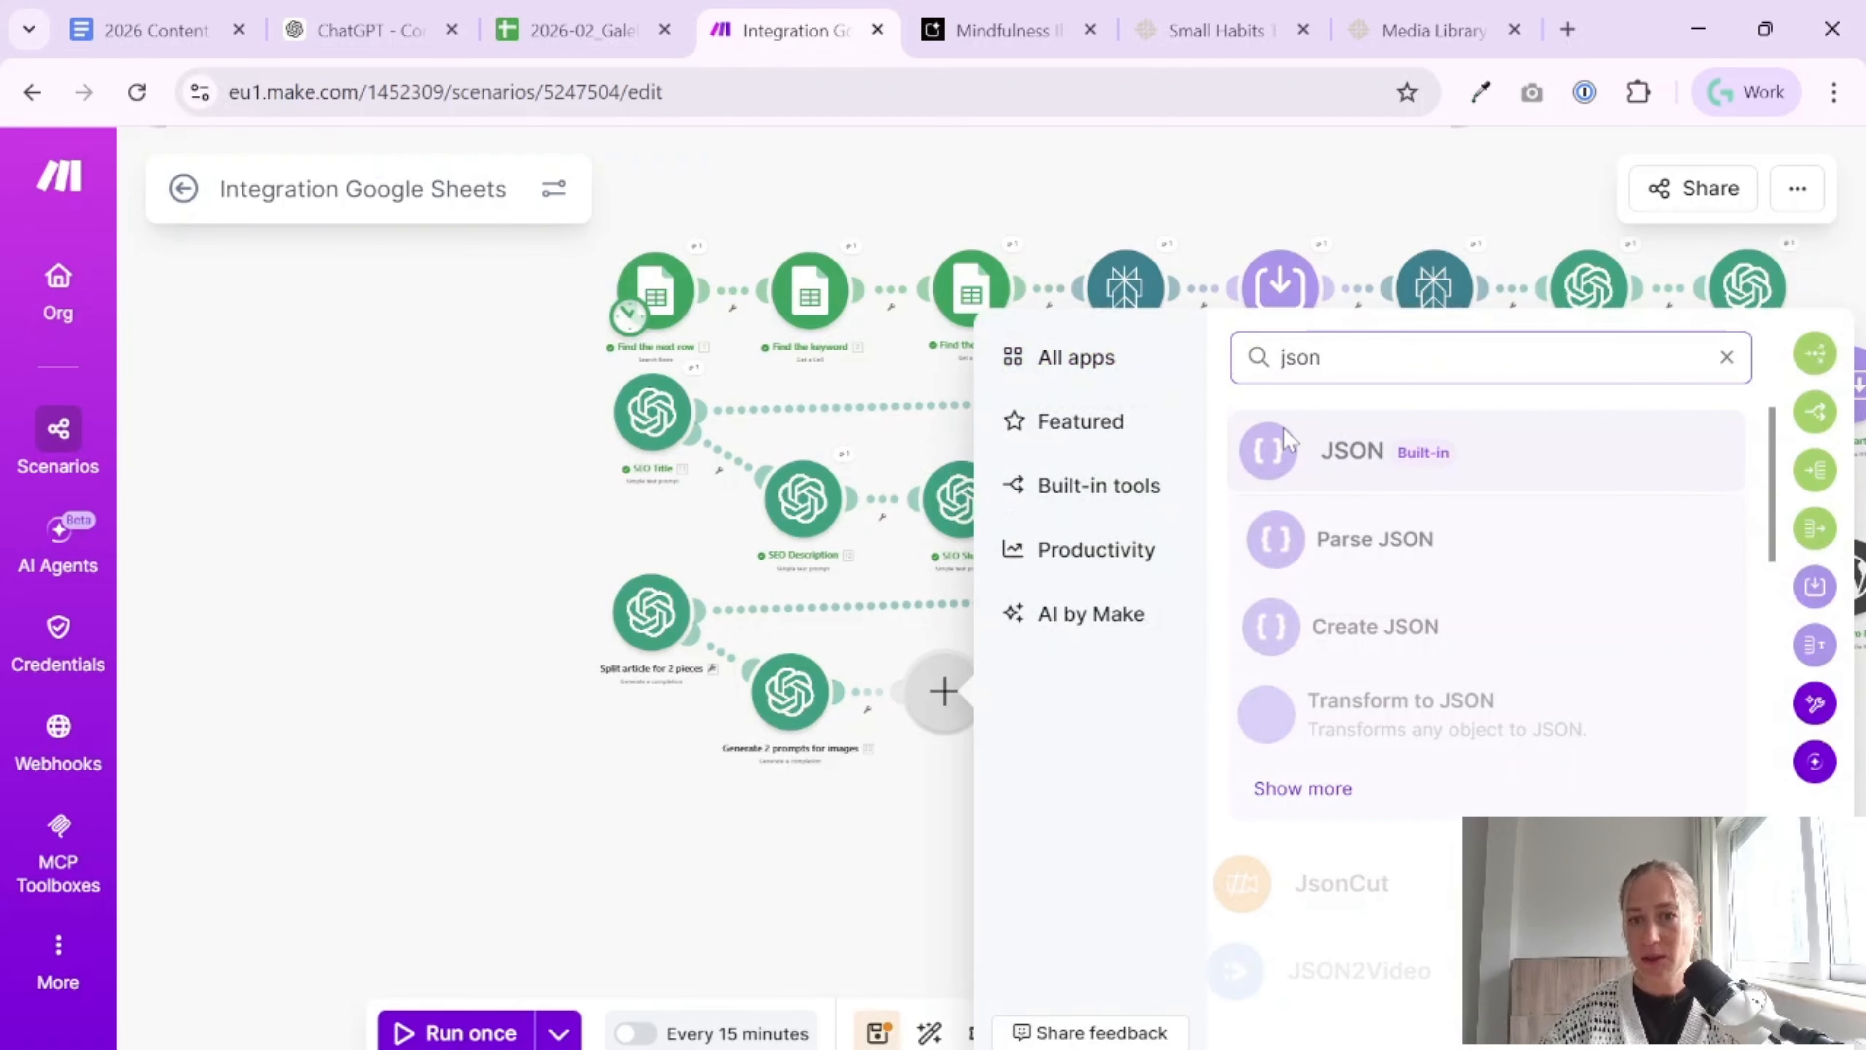
click(1367, 540)
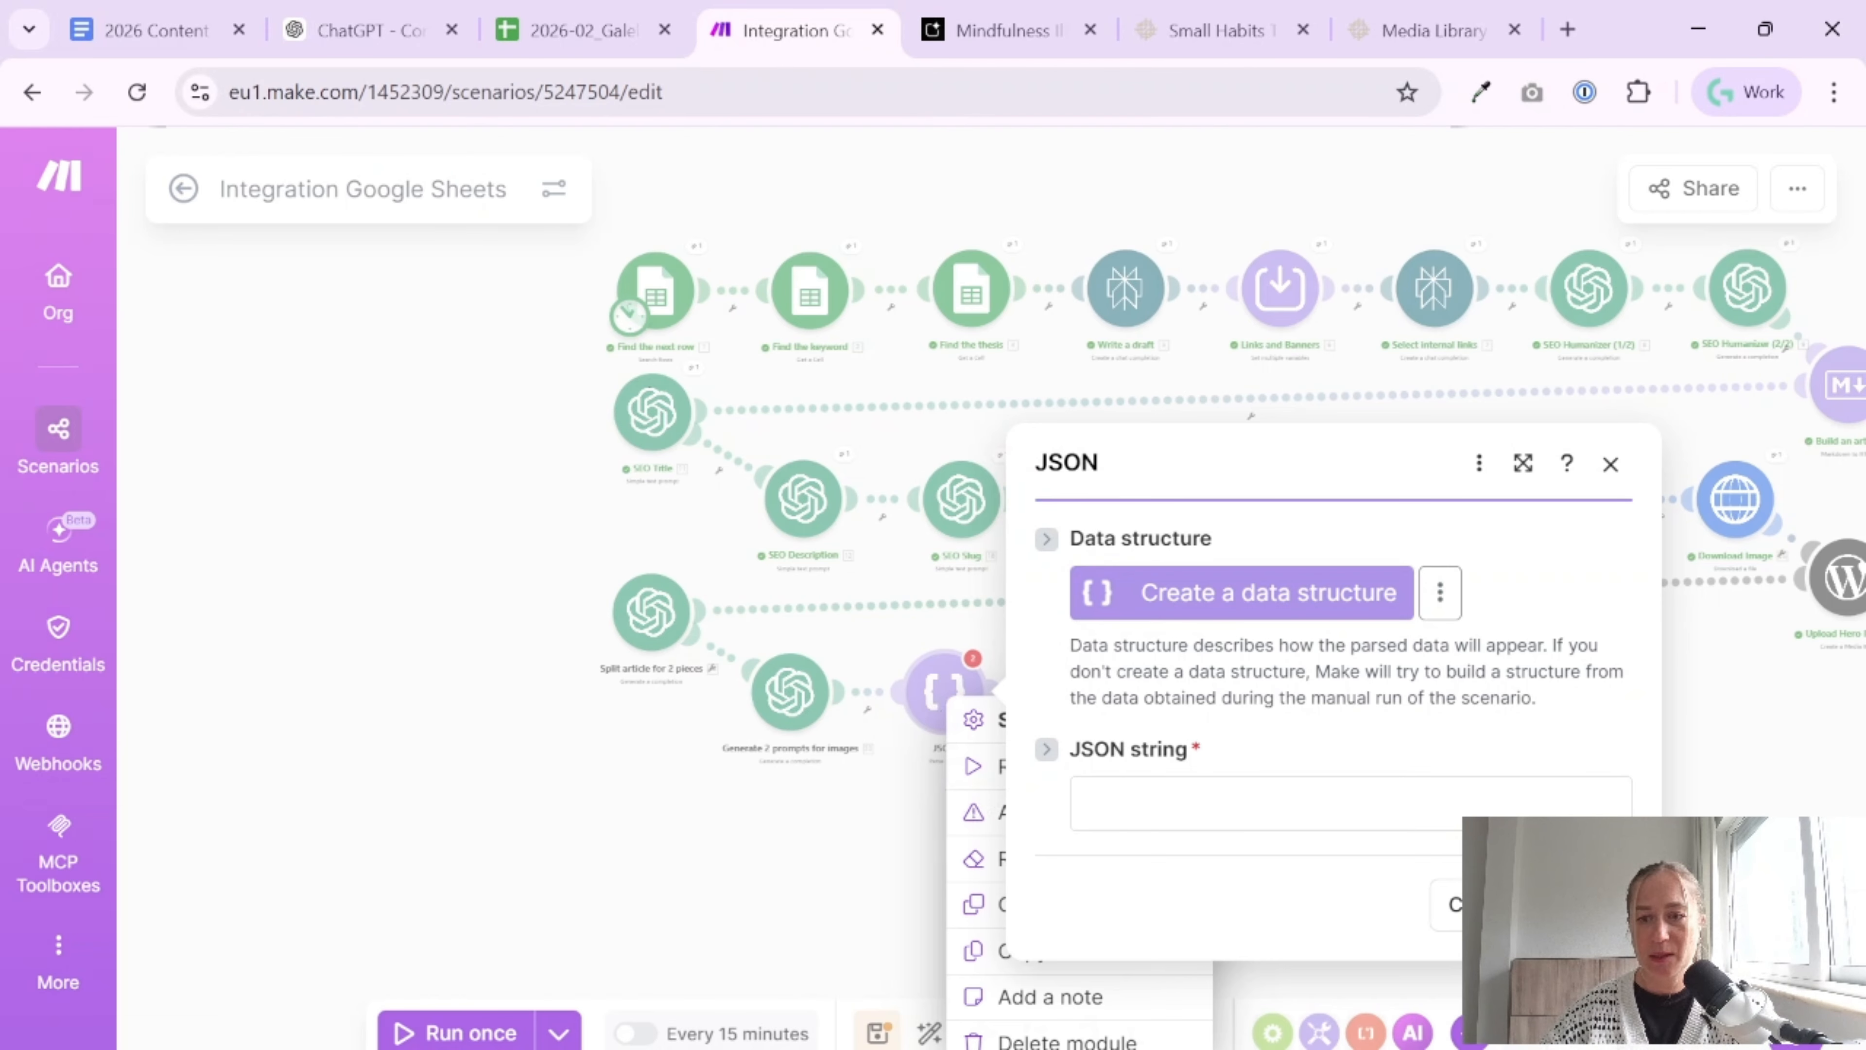
Rename the Parse JSON module "Create JSON from 2 Image Prompts" and map the "Generate 2 prompts for images" Result as its JSON string
click(1440, 907)
click(1120, 860)
key(ctrl+v)
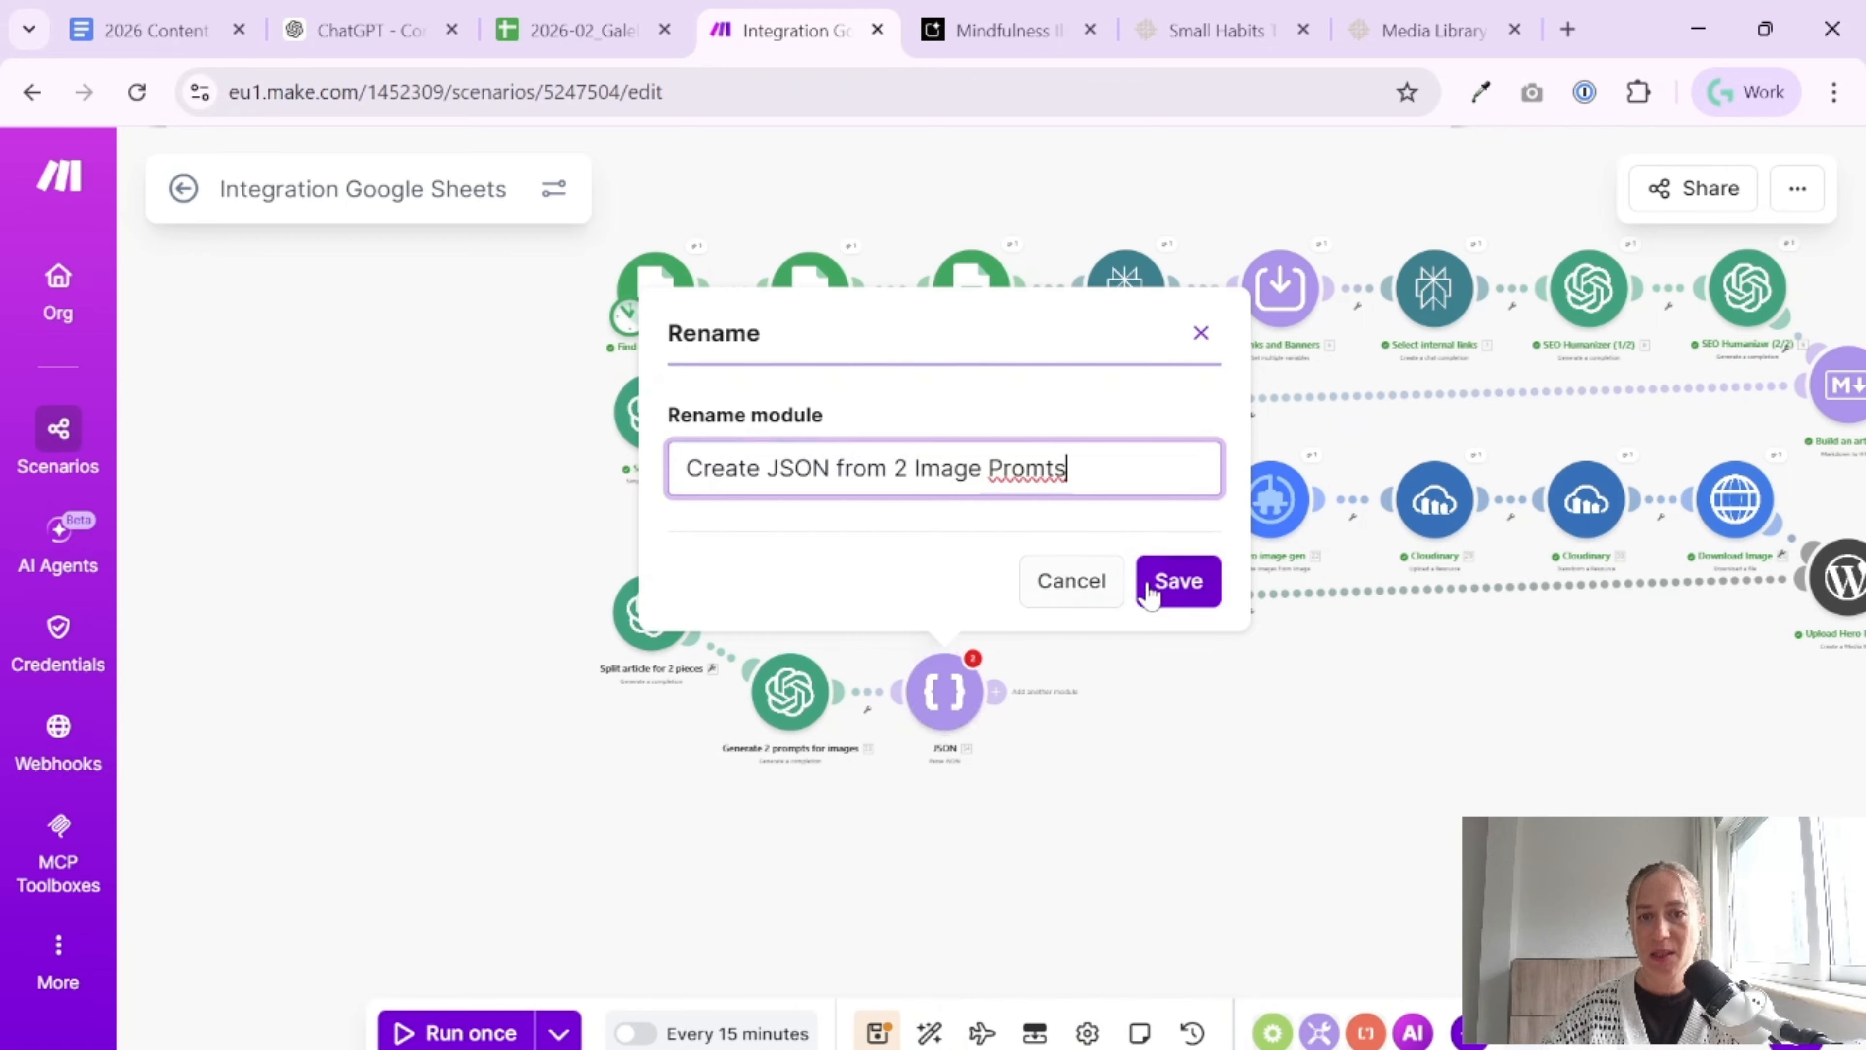
click(1047, 469)
text(p)
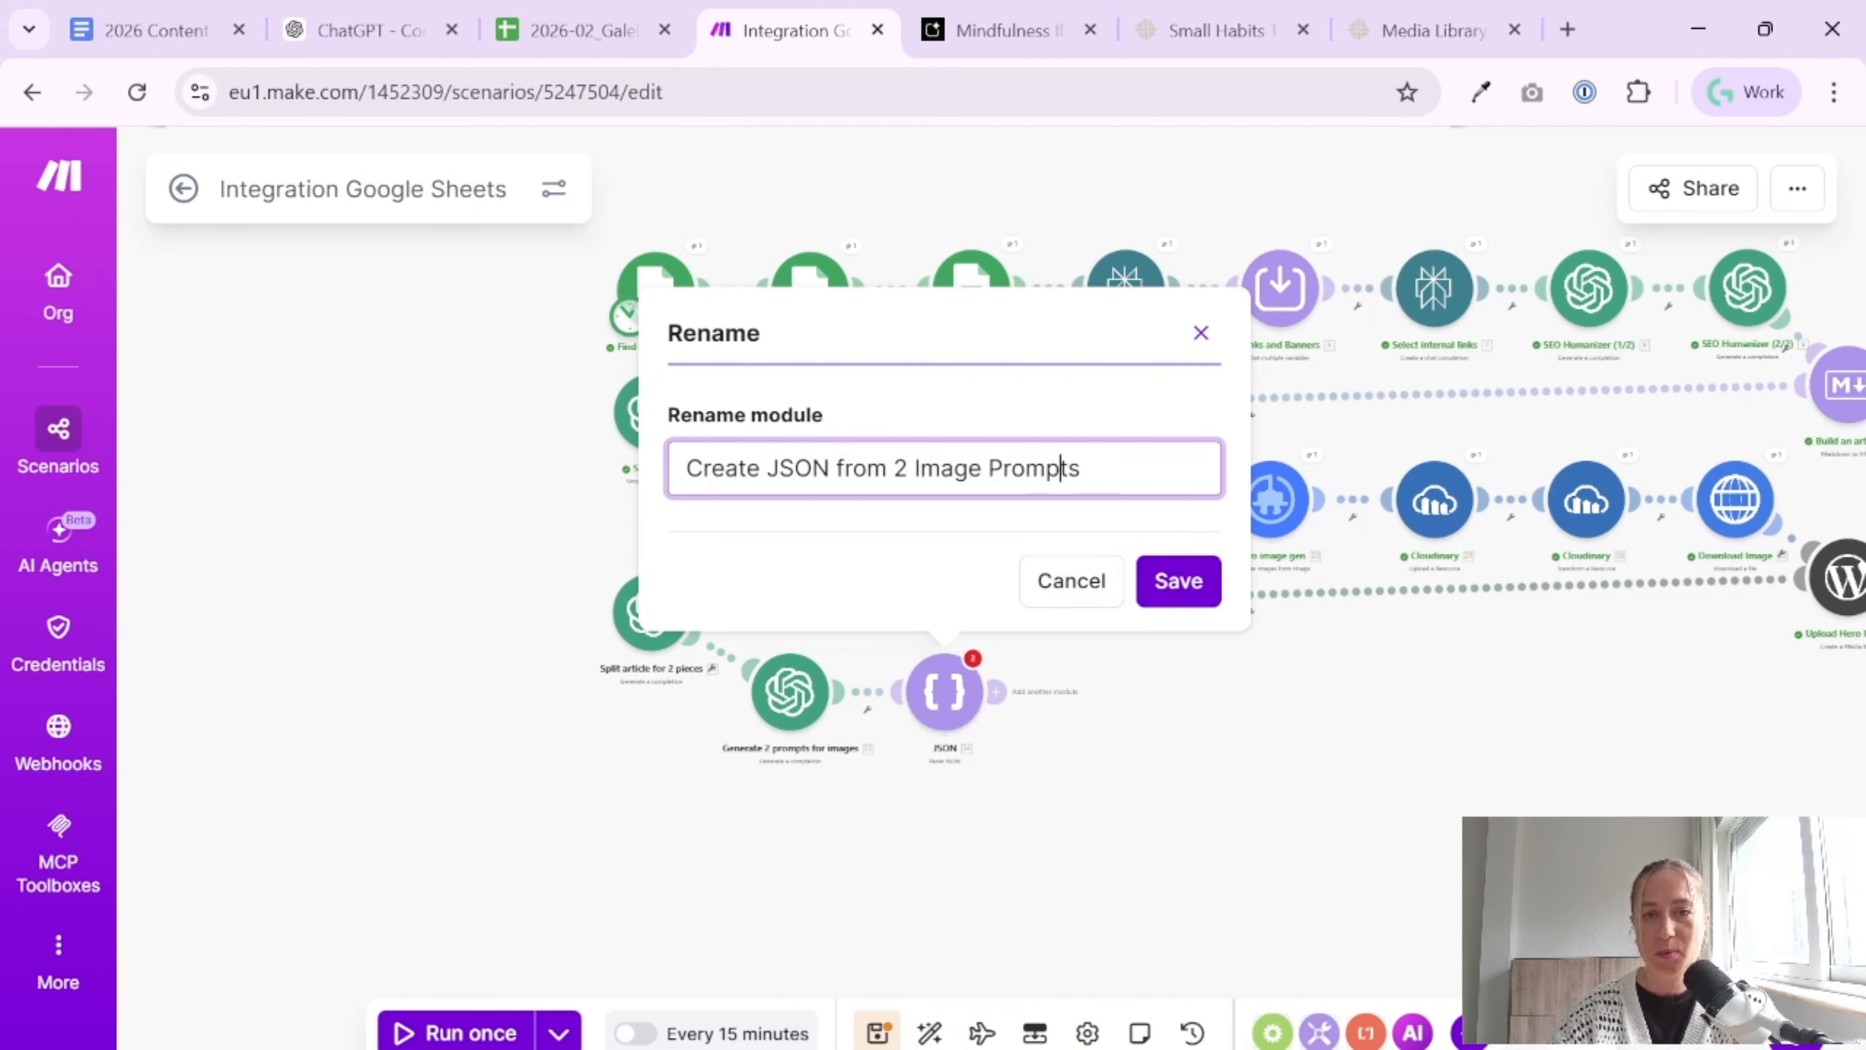
key(Return)
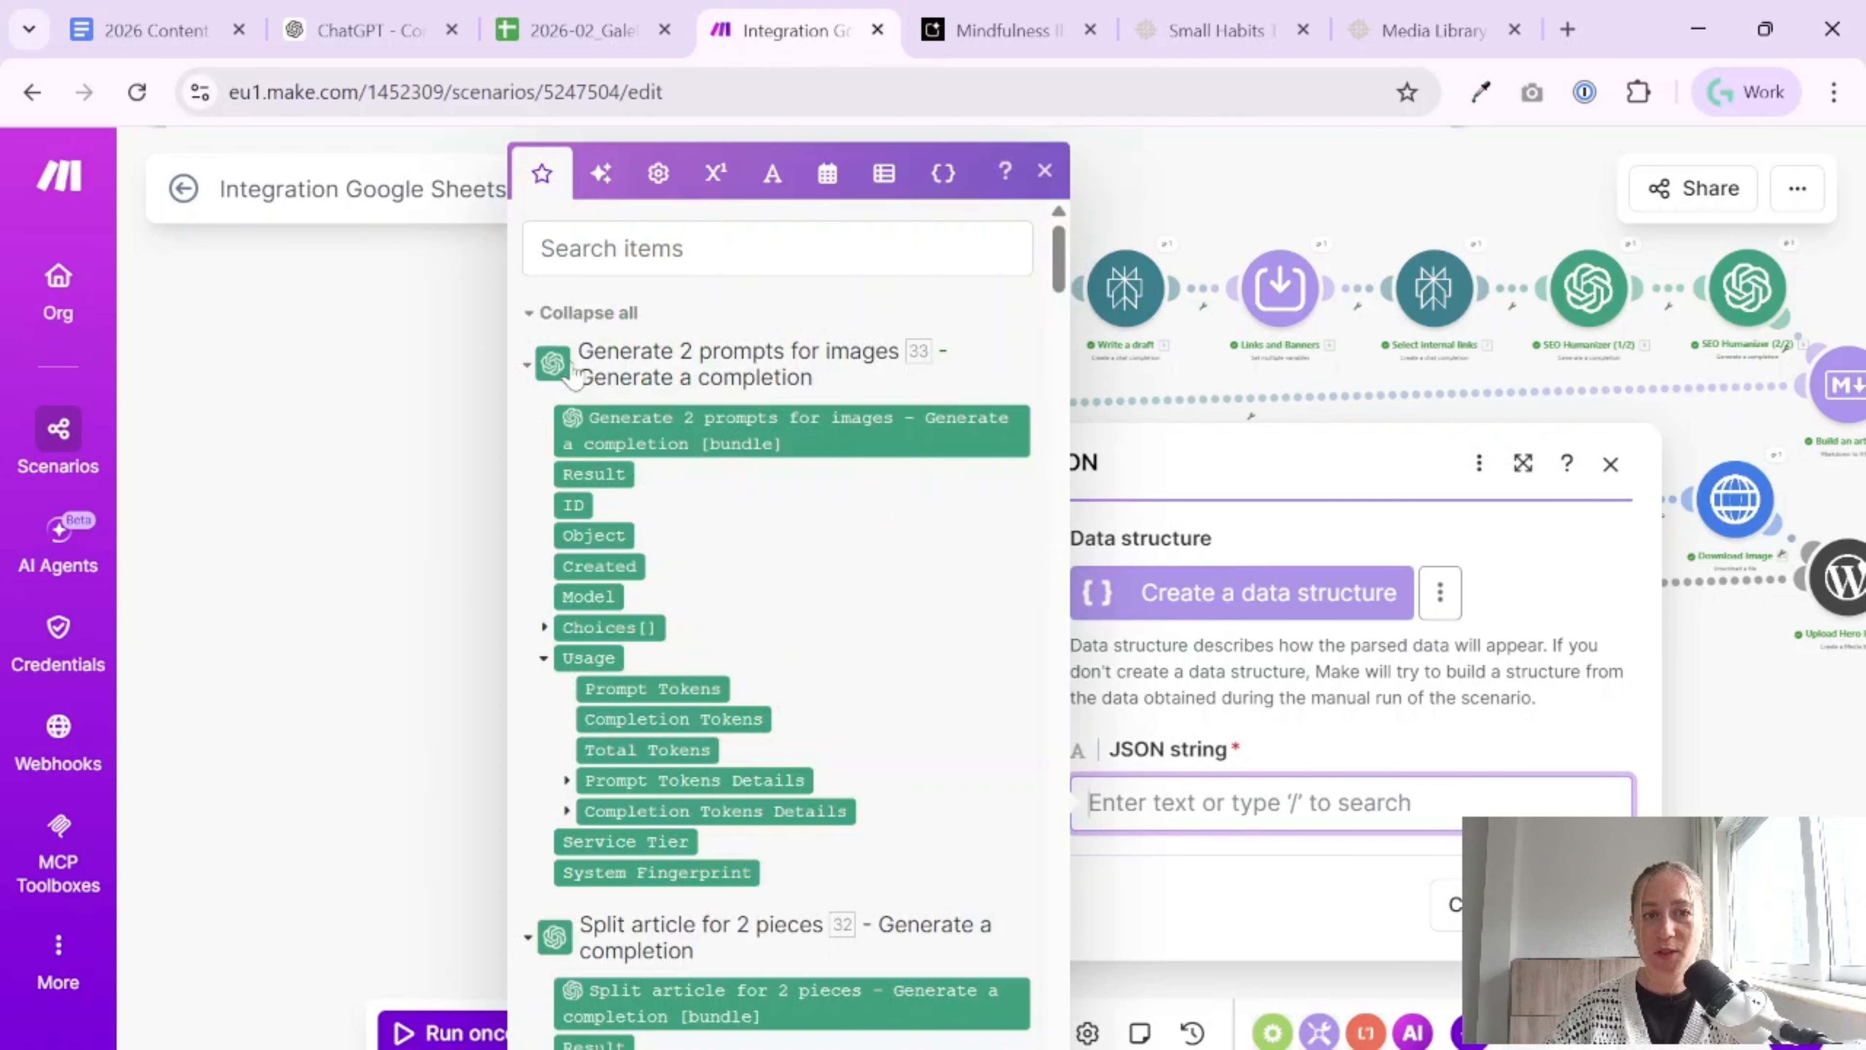
click(619, 474)
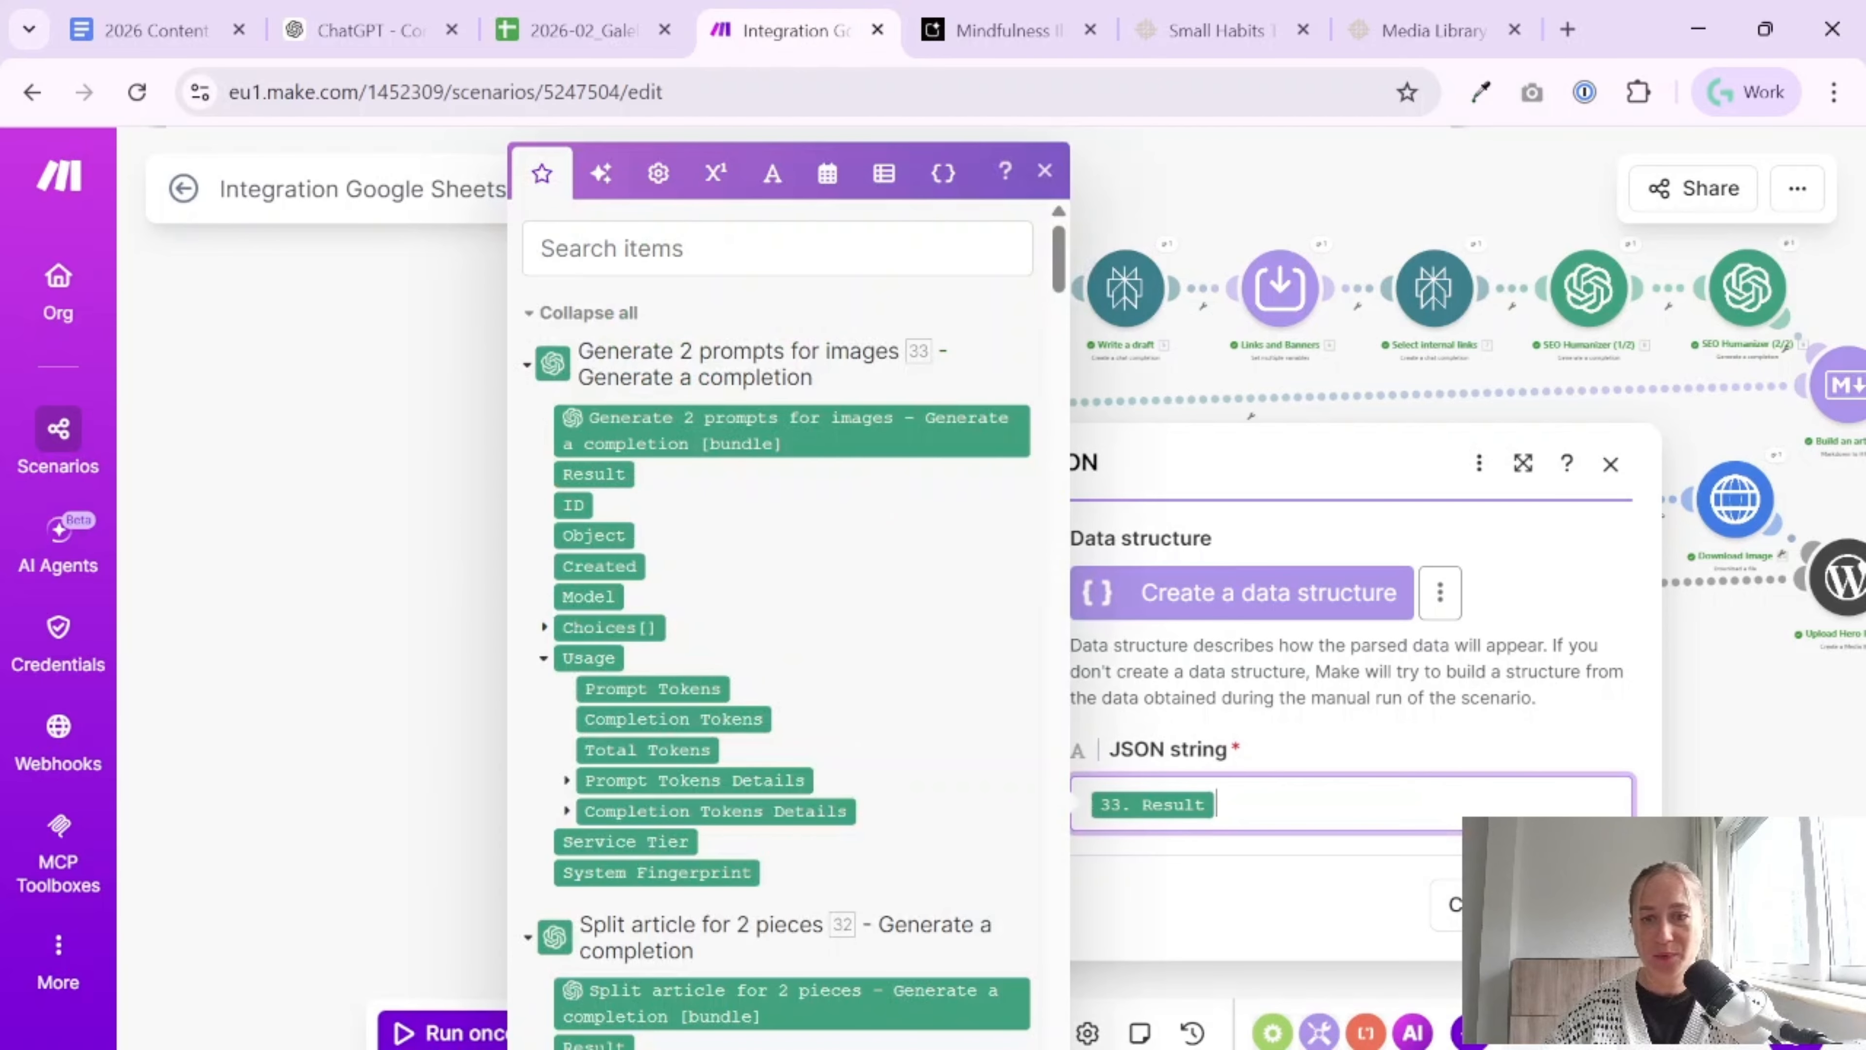
click(1589, 905)
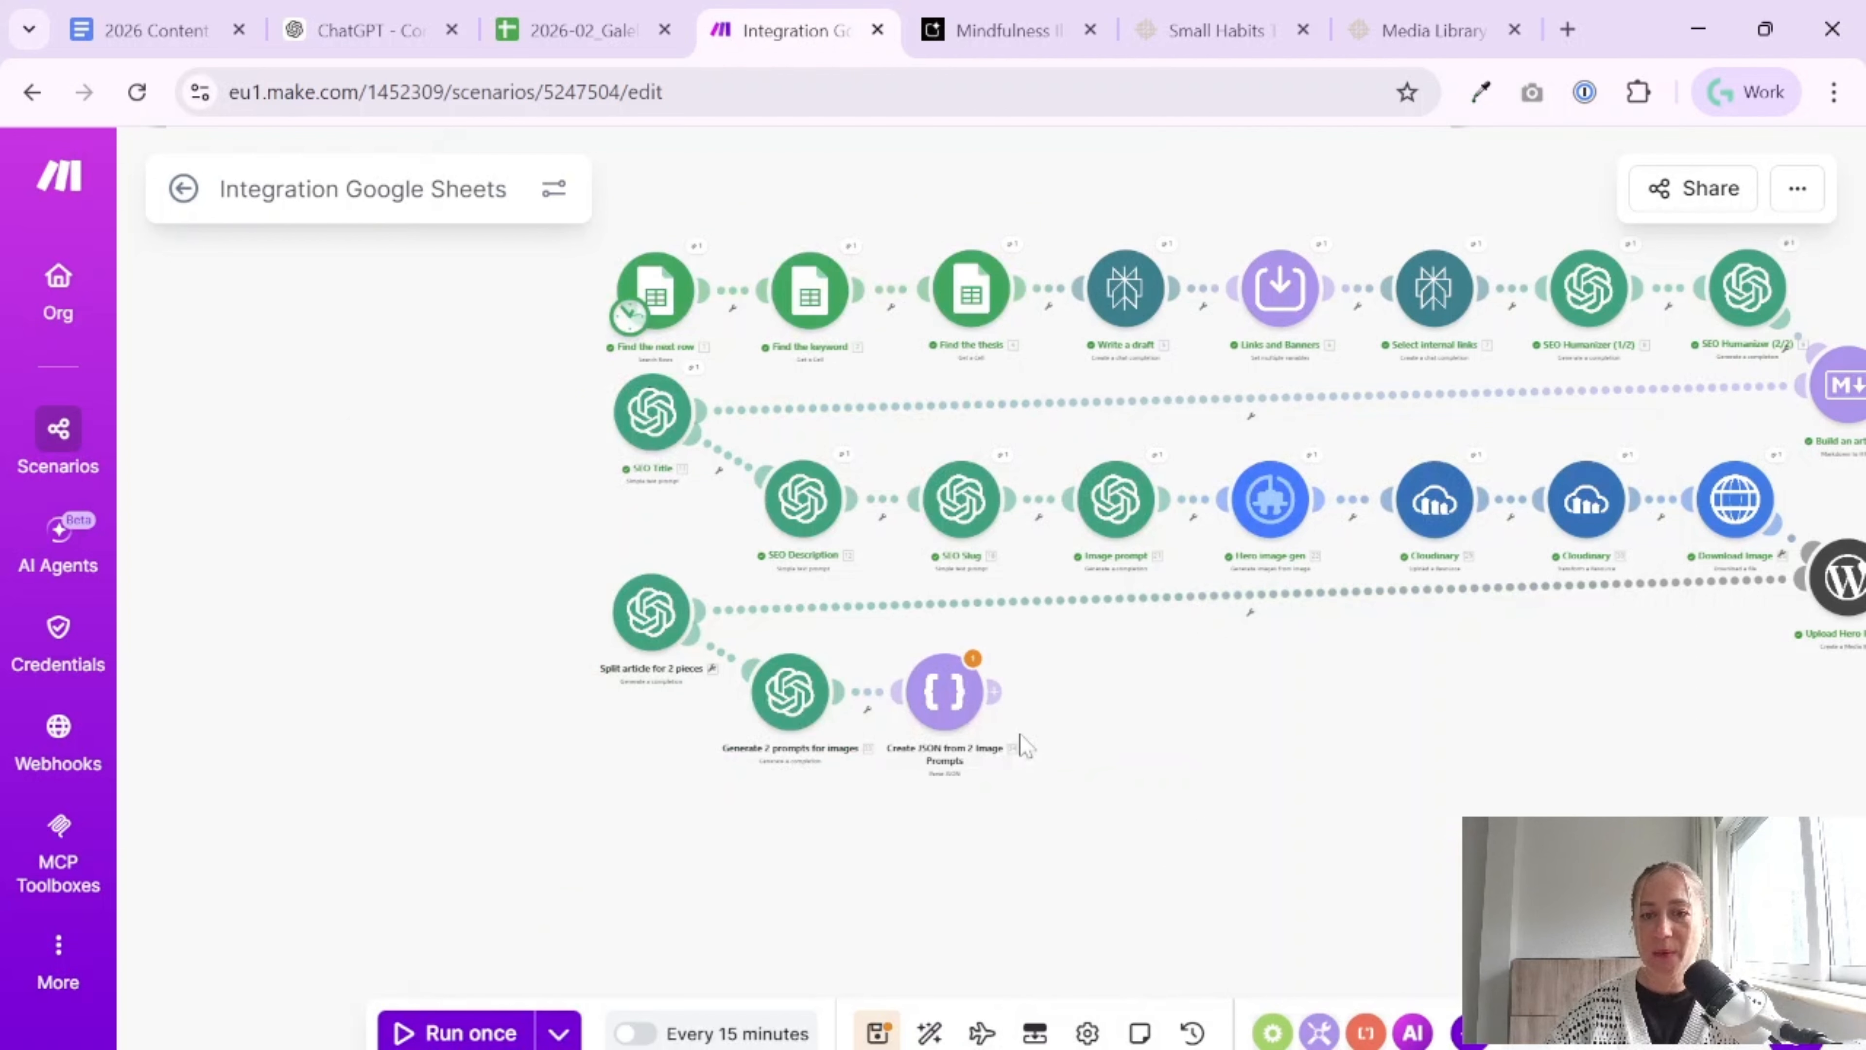
Review the JSON output format in the "Generate 2 prompts for images" system message, save the module and scenario, and check the JSON module's warning
click(779, 694)
scroll(1058, 666, down, 5)
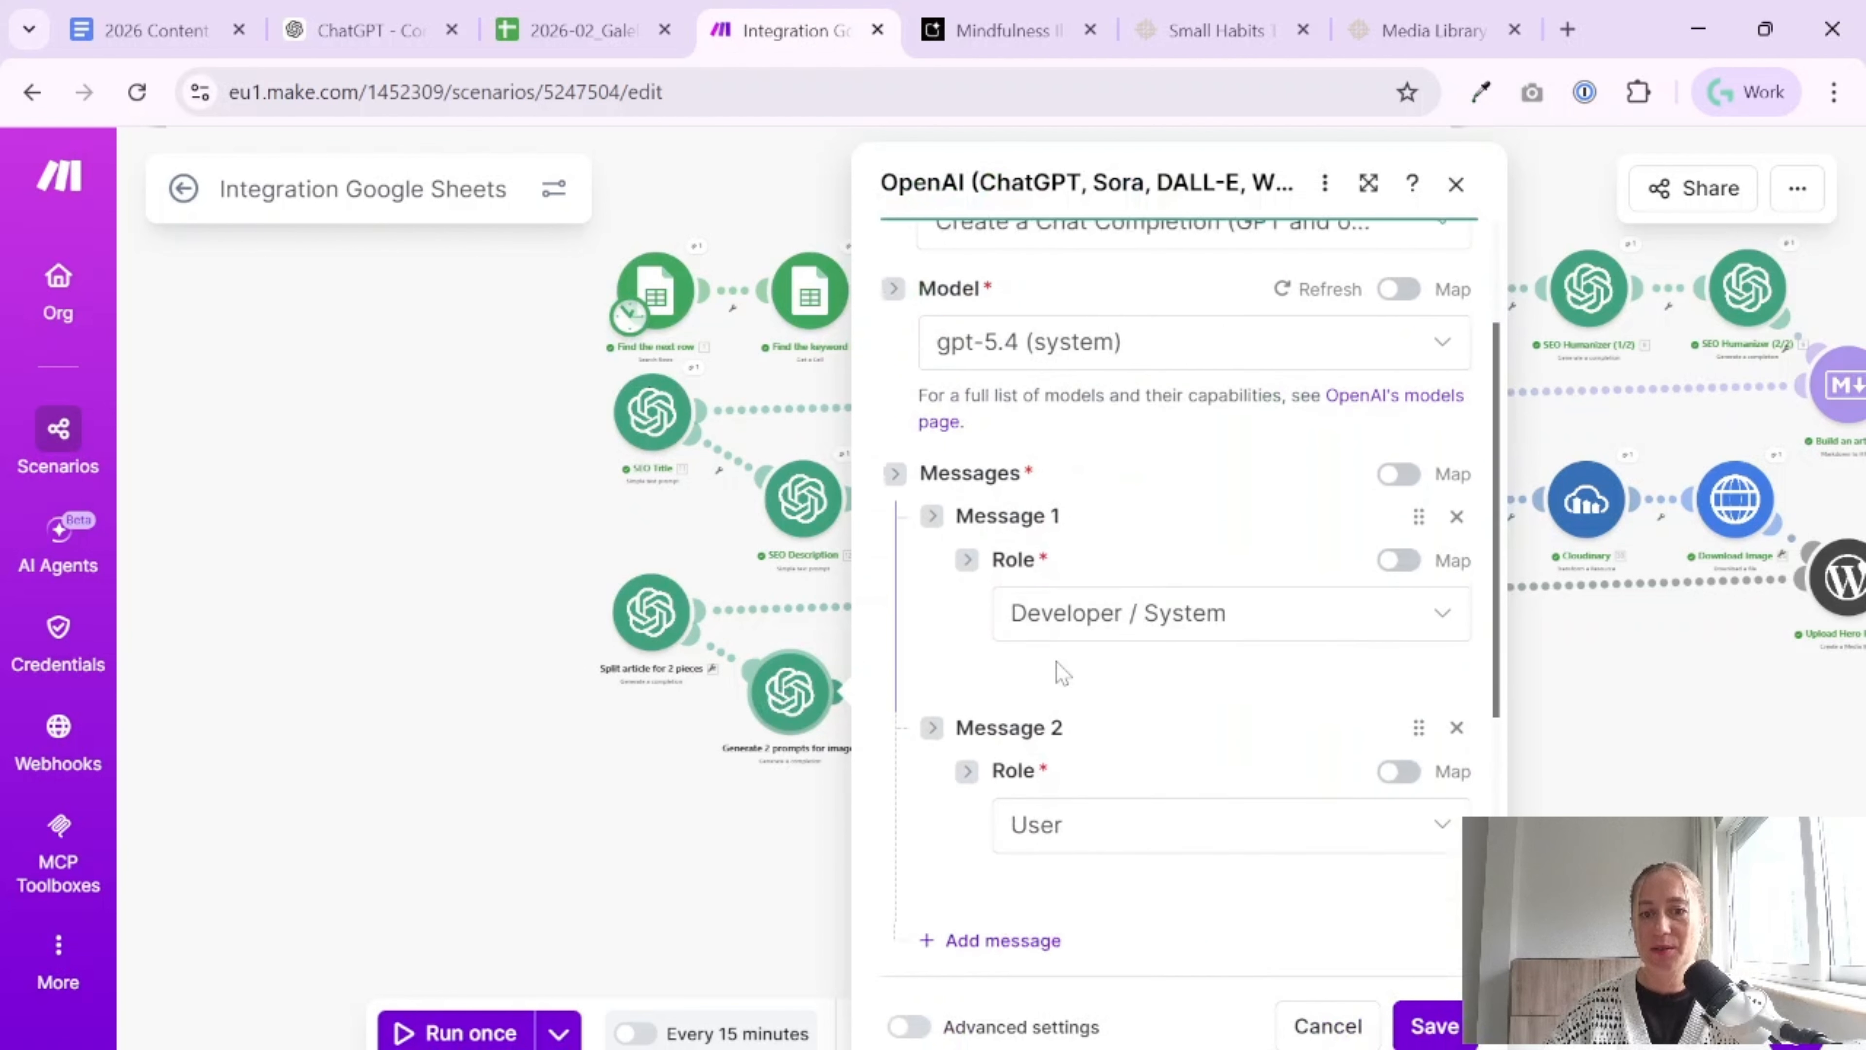
scroll(1086, 669, down, 15)
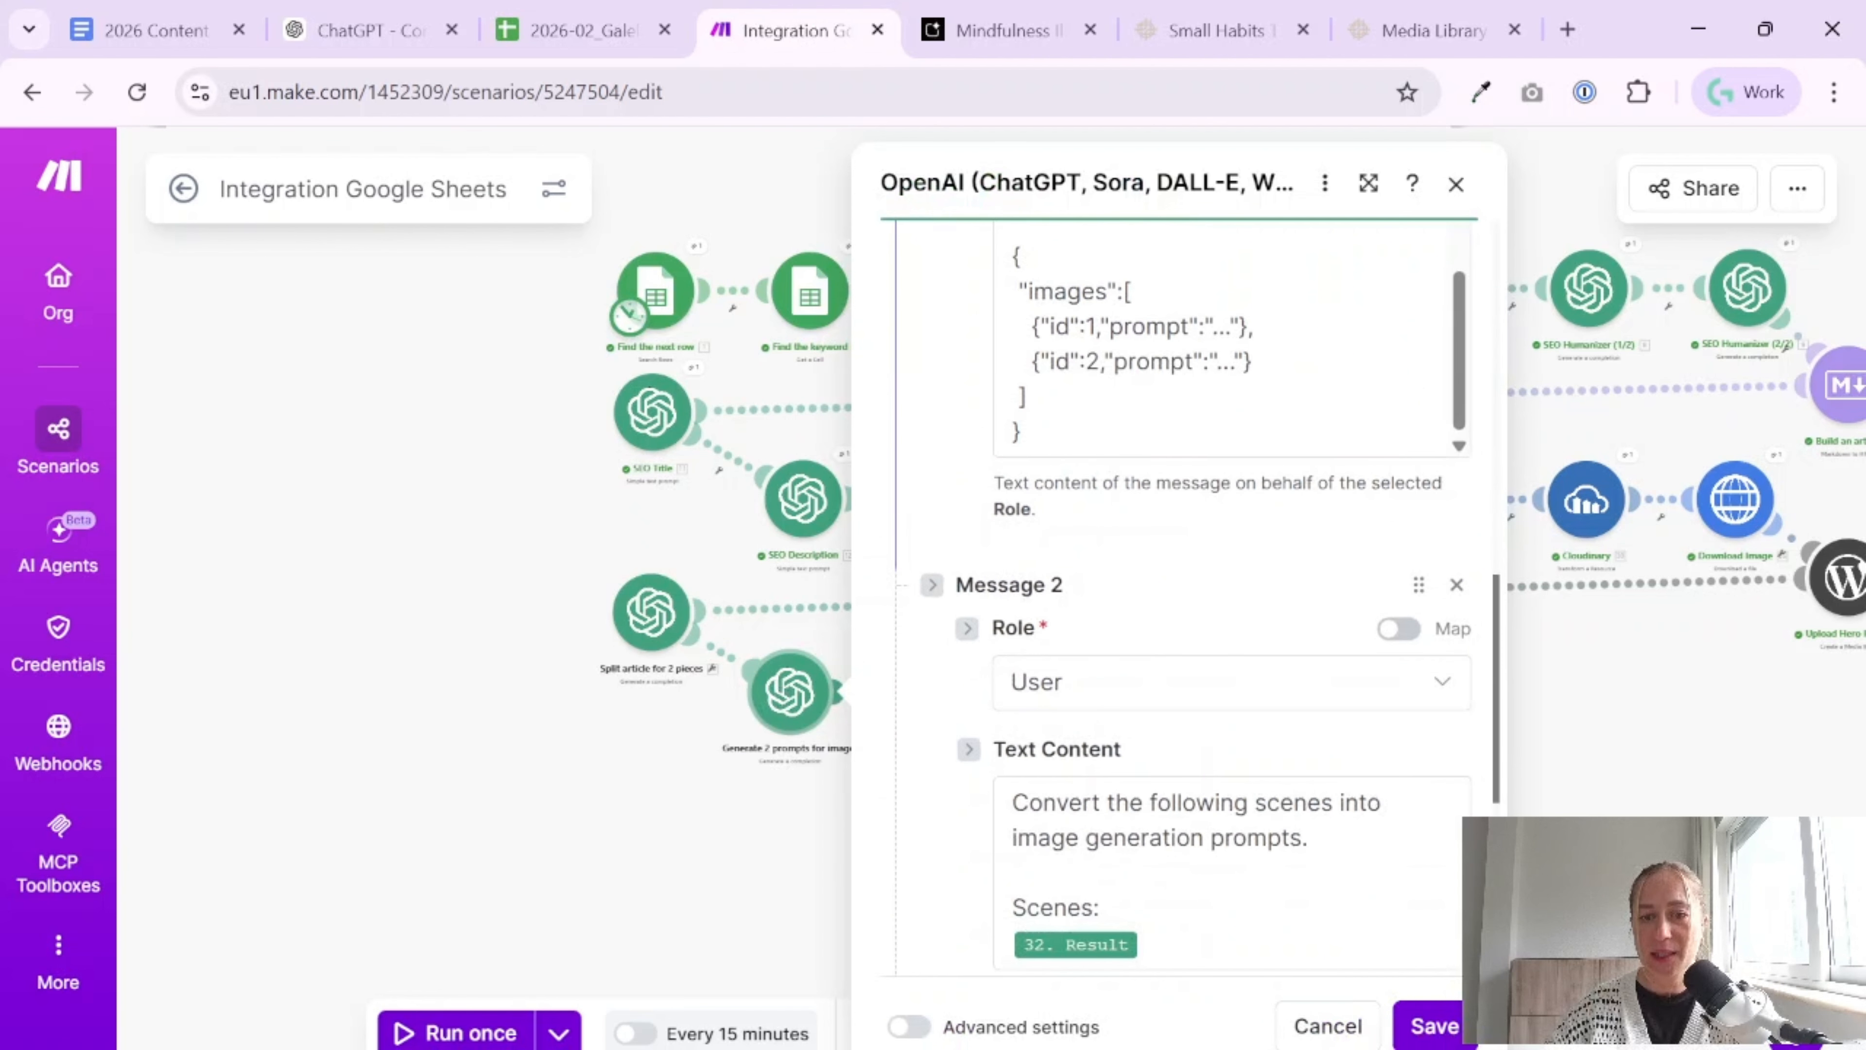
scroll(1086, 669, up, 2)
drag(1025, 724, 1012, 547)
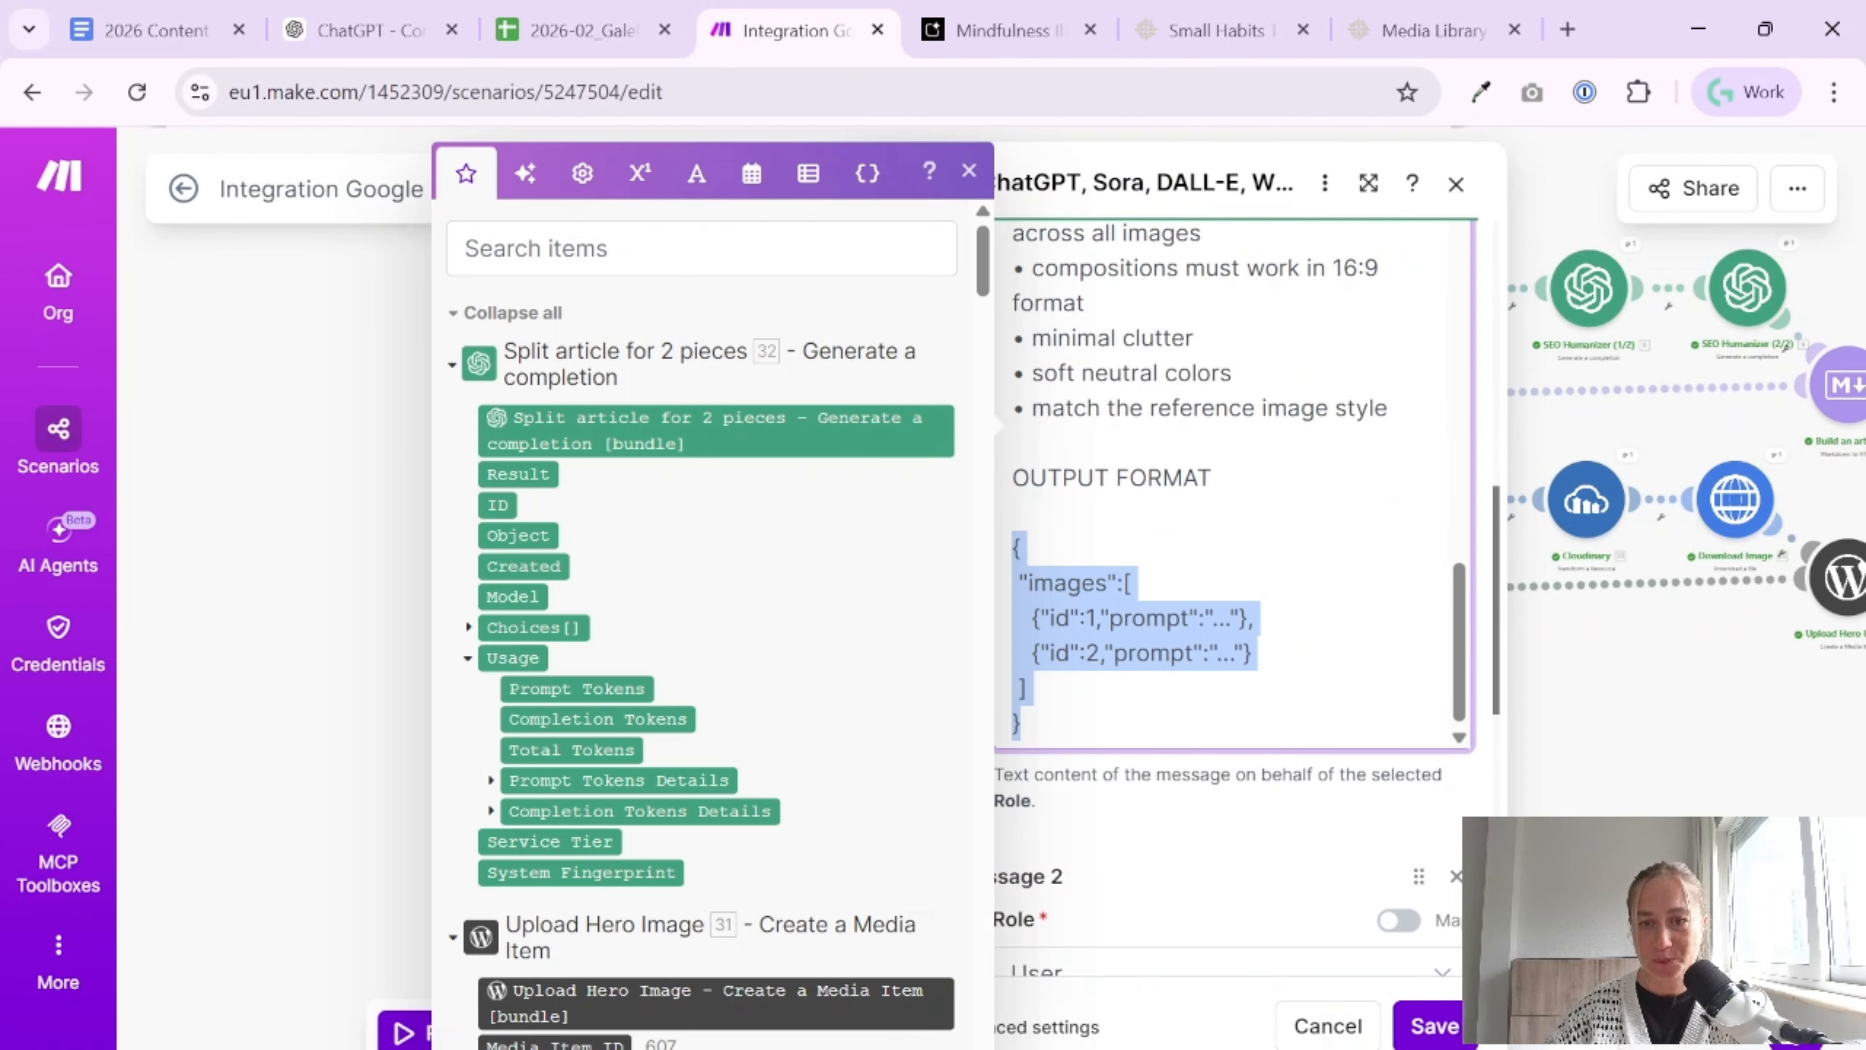
click(1434, 1028)
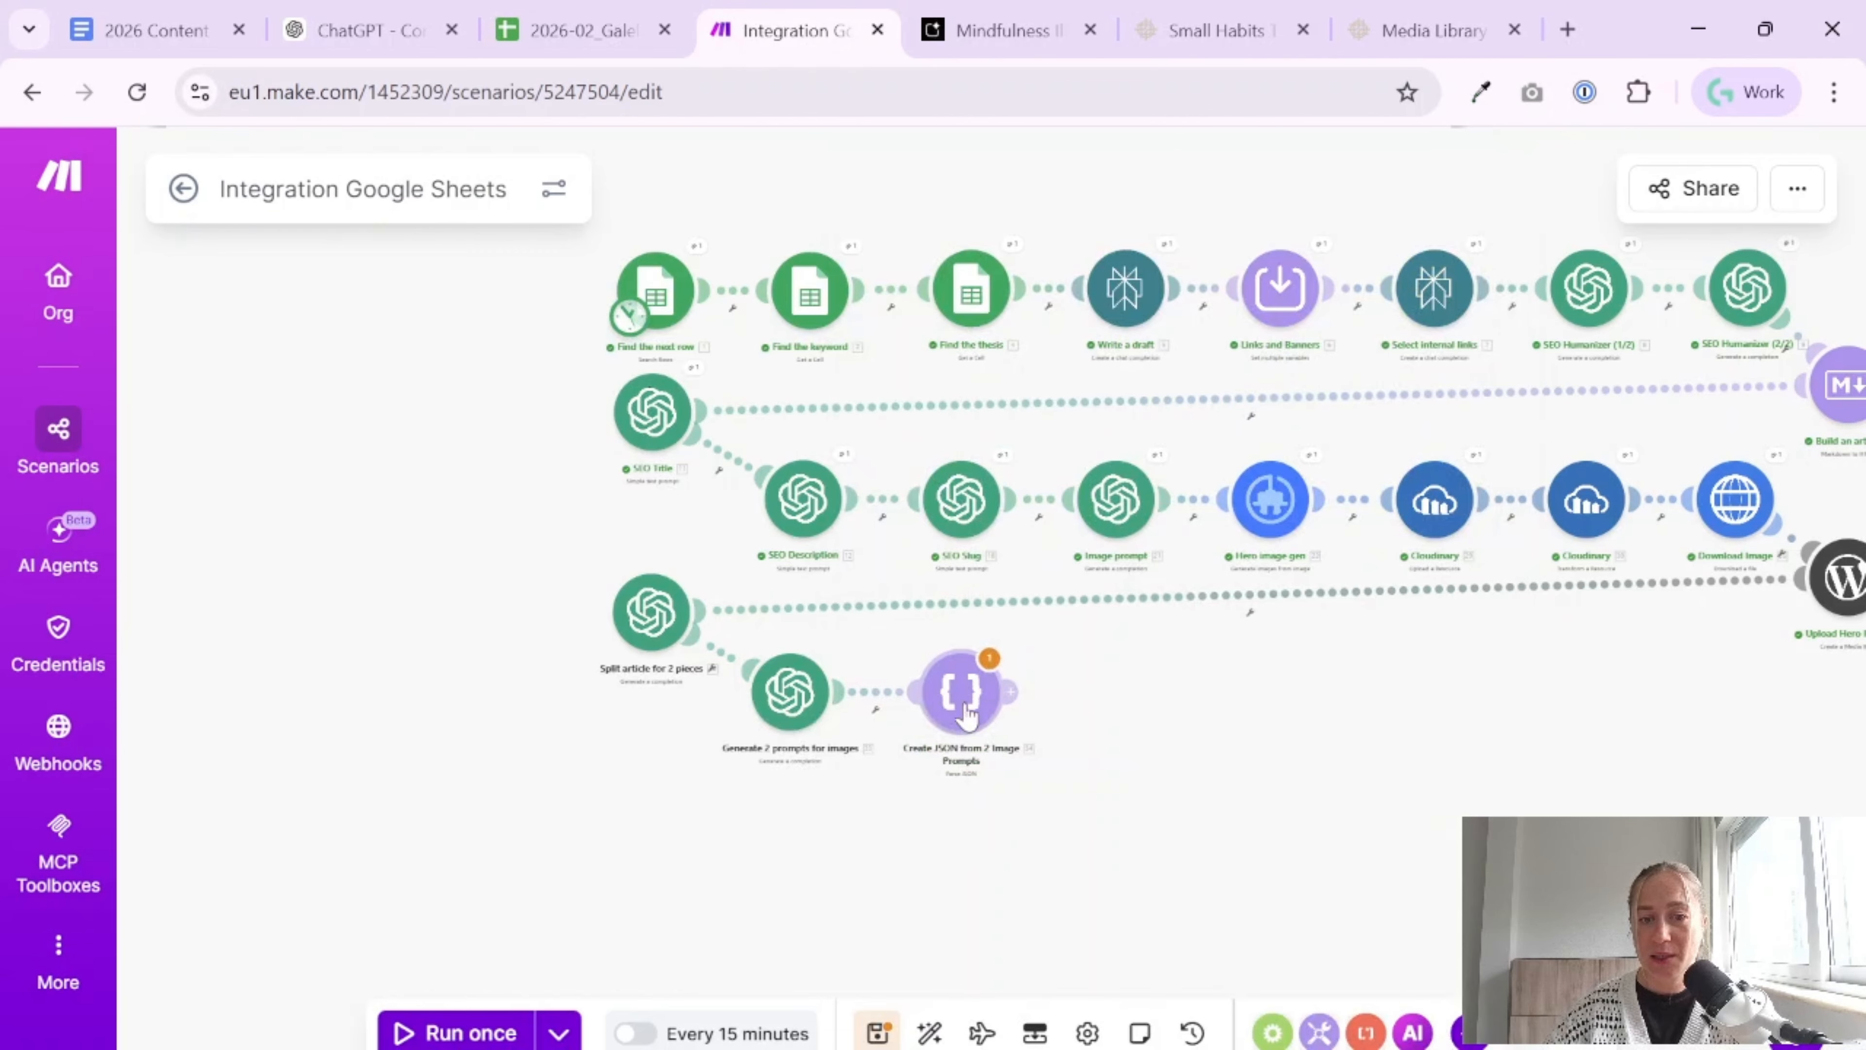
key(ctrl+s)
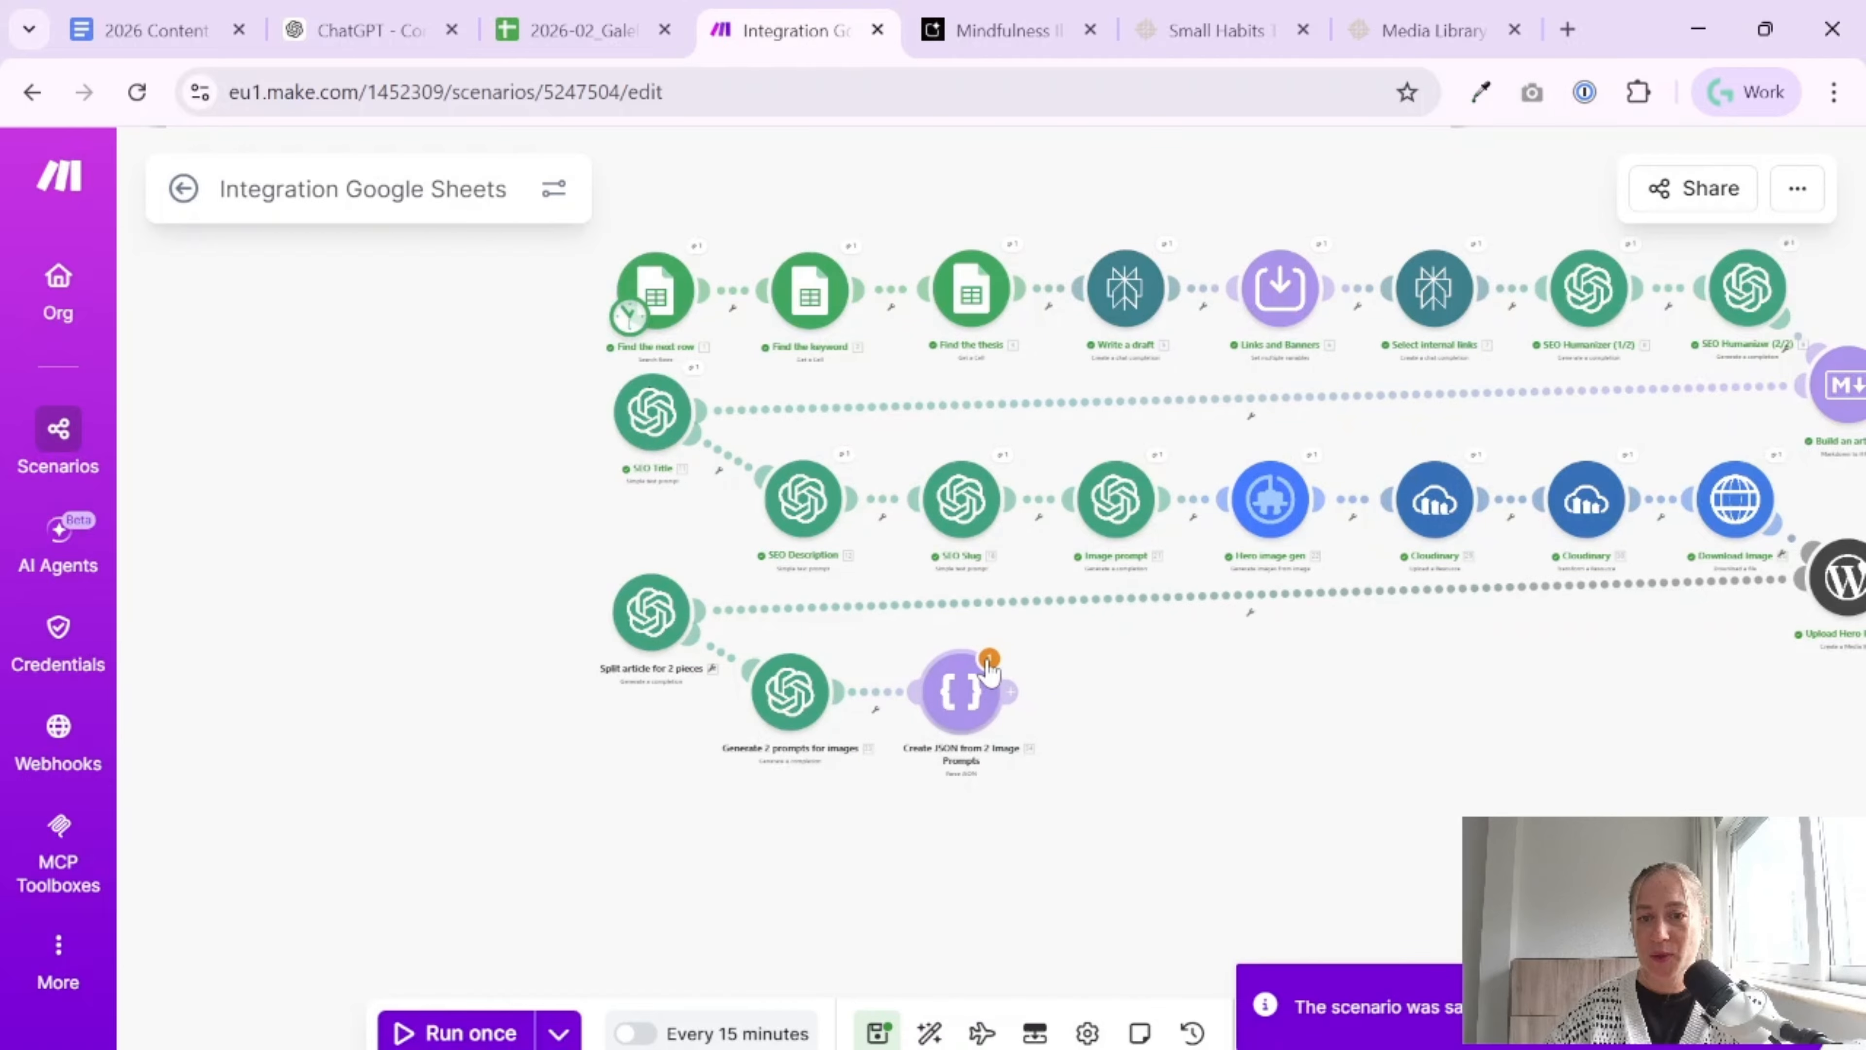
click(989, 662)
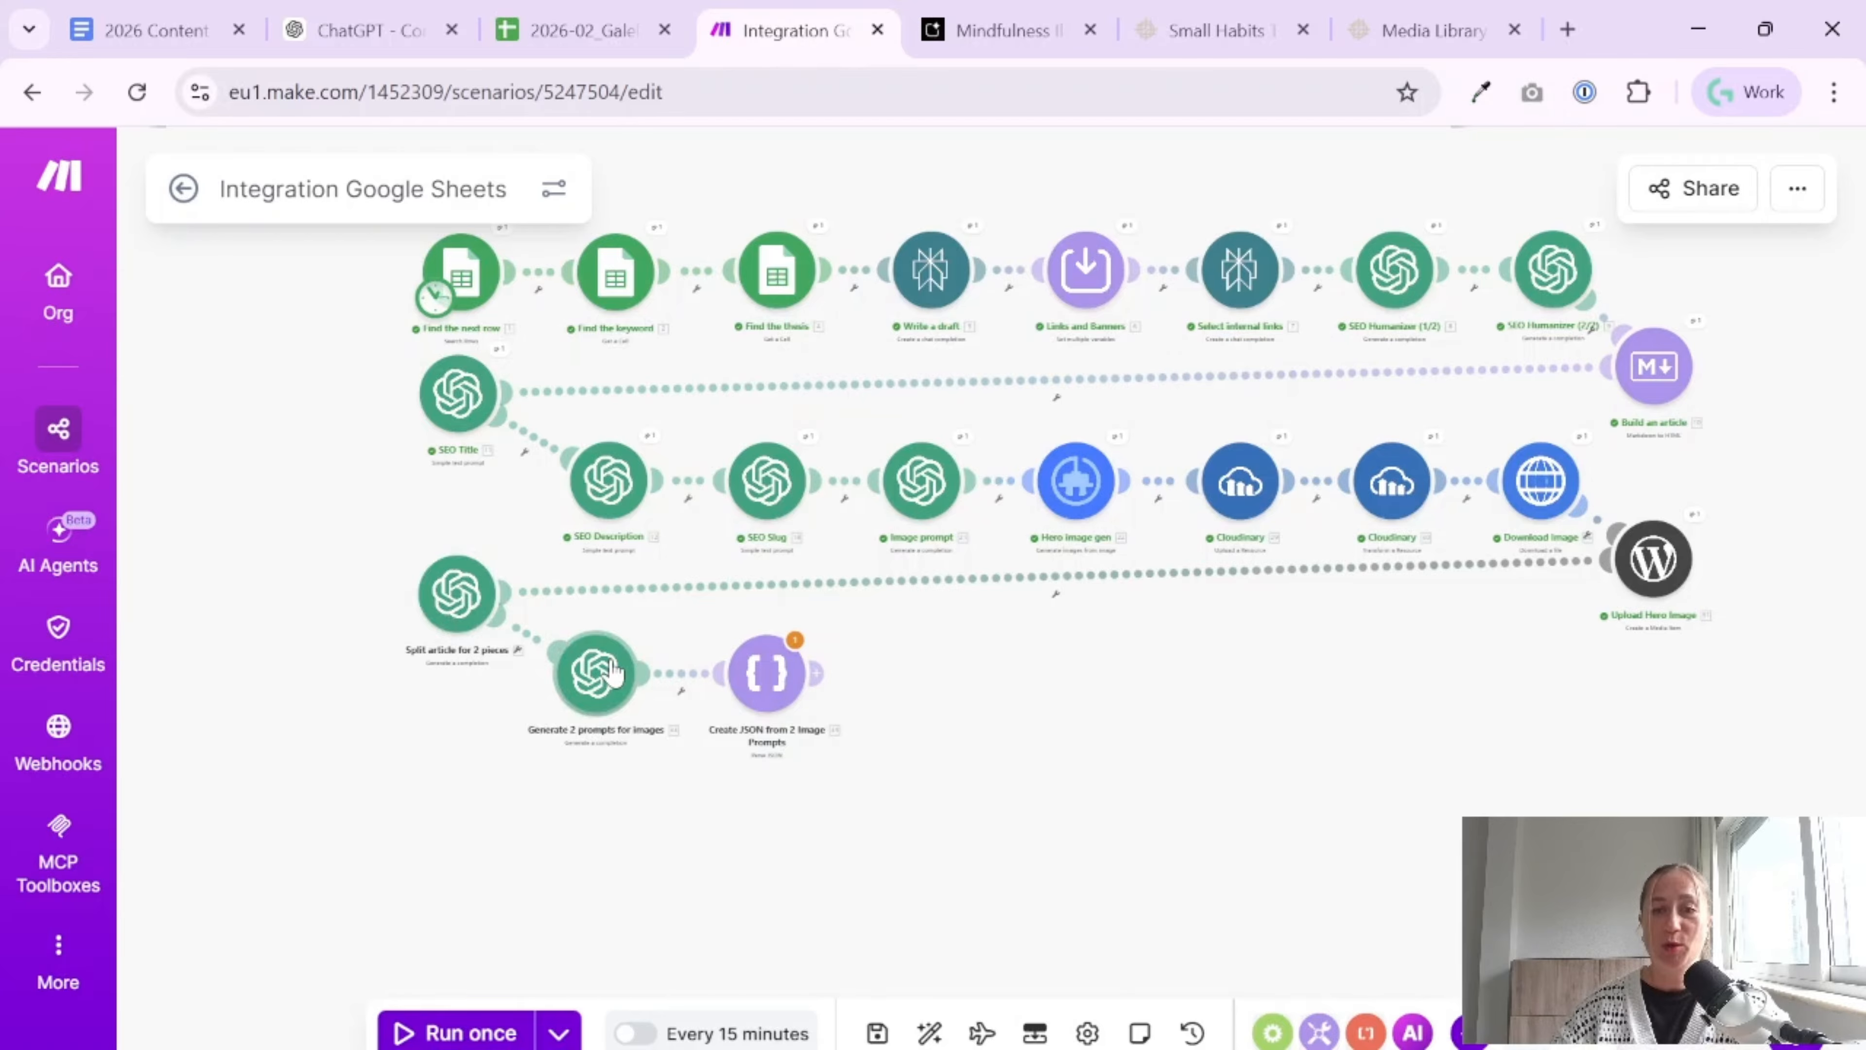
Switch to the tutorial document to review the image prompt rules, and return to the Make scenario
click(191, 30)
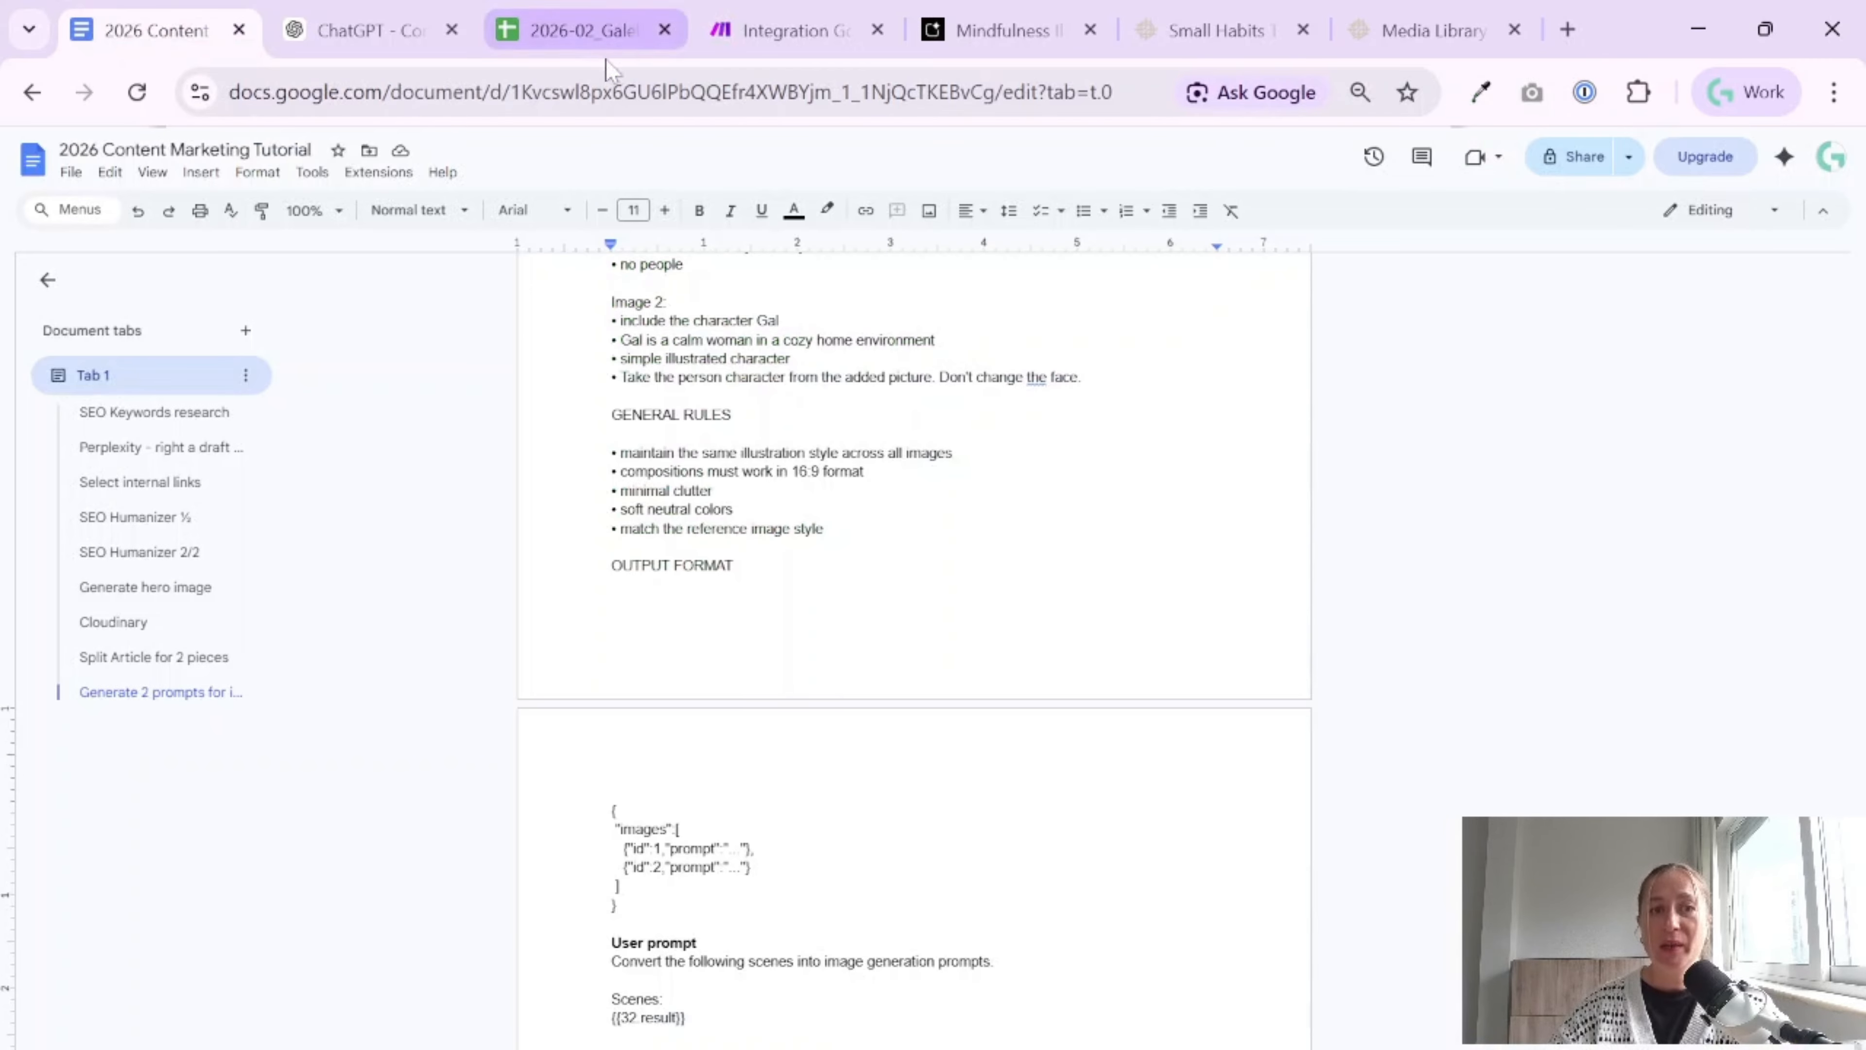
scroll(911, 514, up, 10)
click(789, 29)
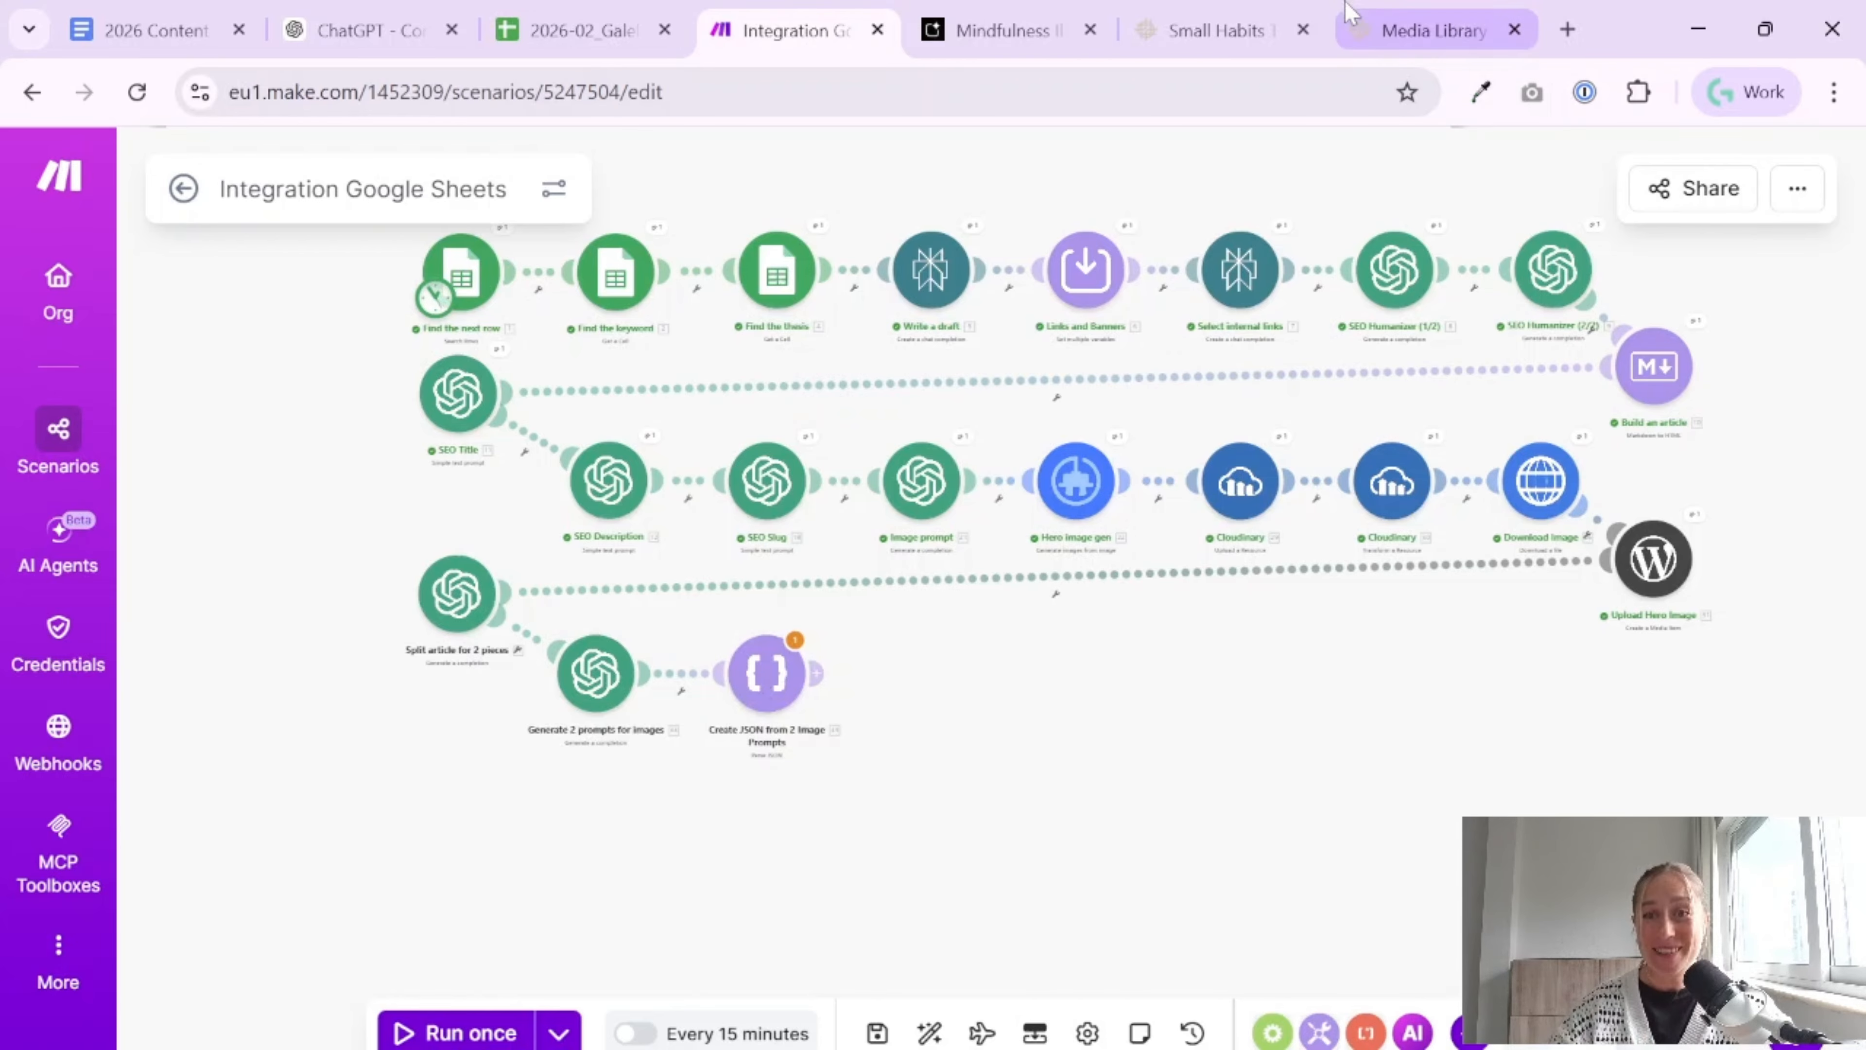
Examine the images and layout of the published small habits blog post, and return to the Make scenario
click(1220, 30)
scroll(976, 494, up, 5)
scroll(975, 494, up, 10)
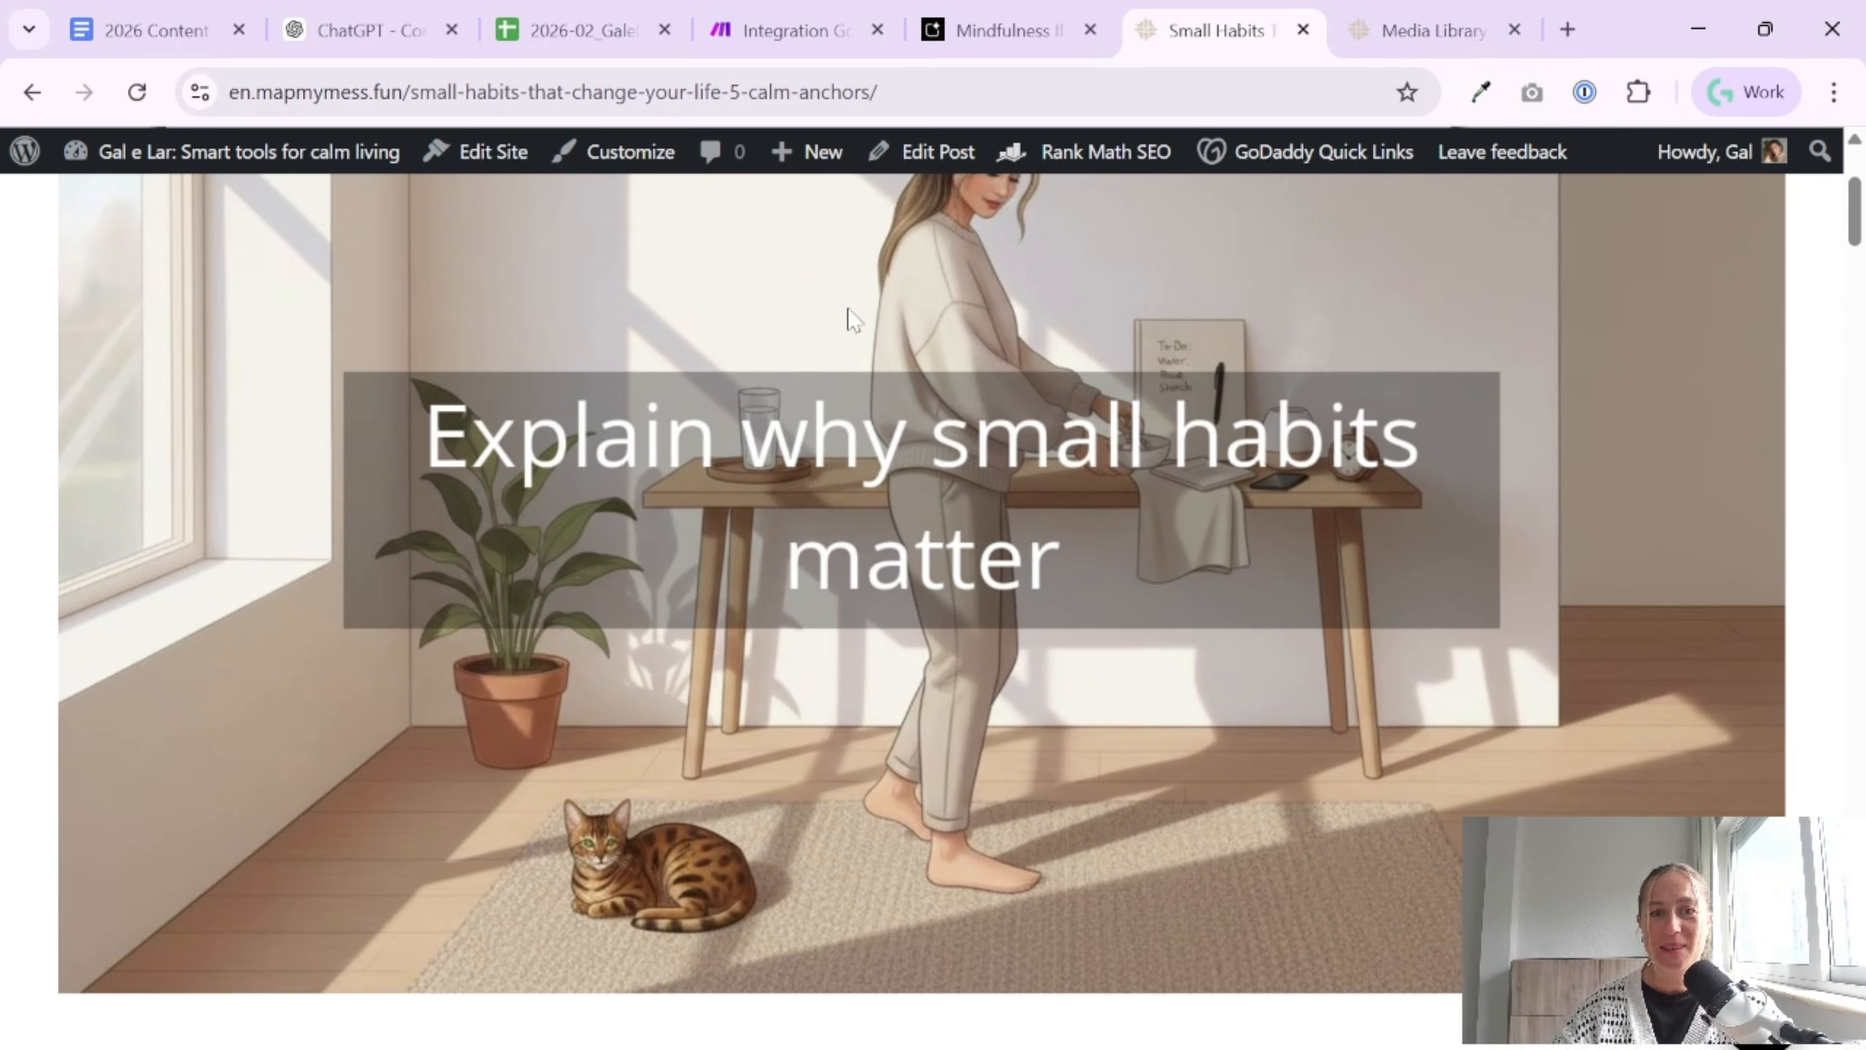
scroll(1025, 700, down, 15)
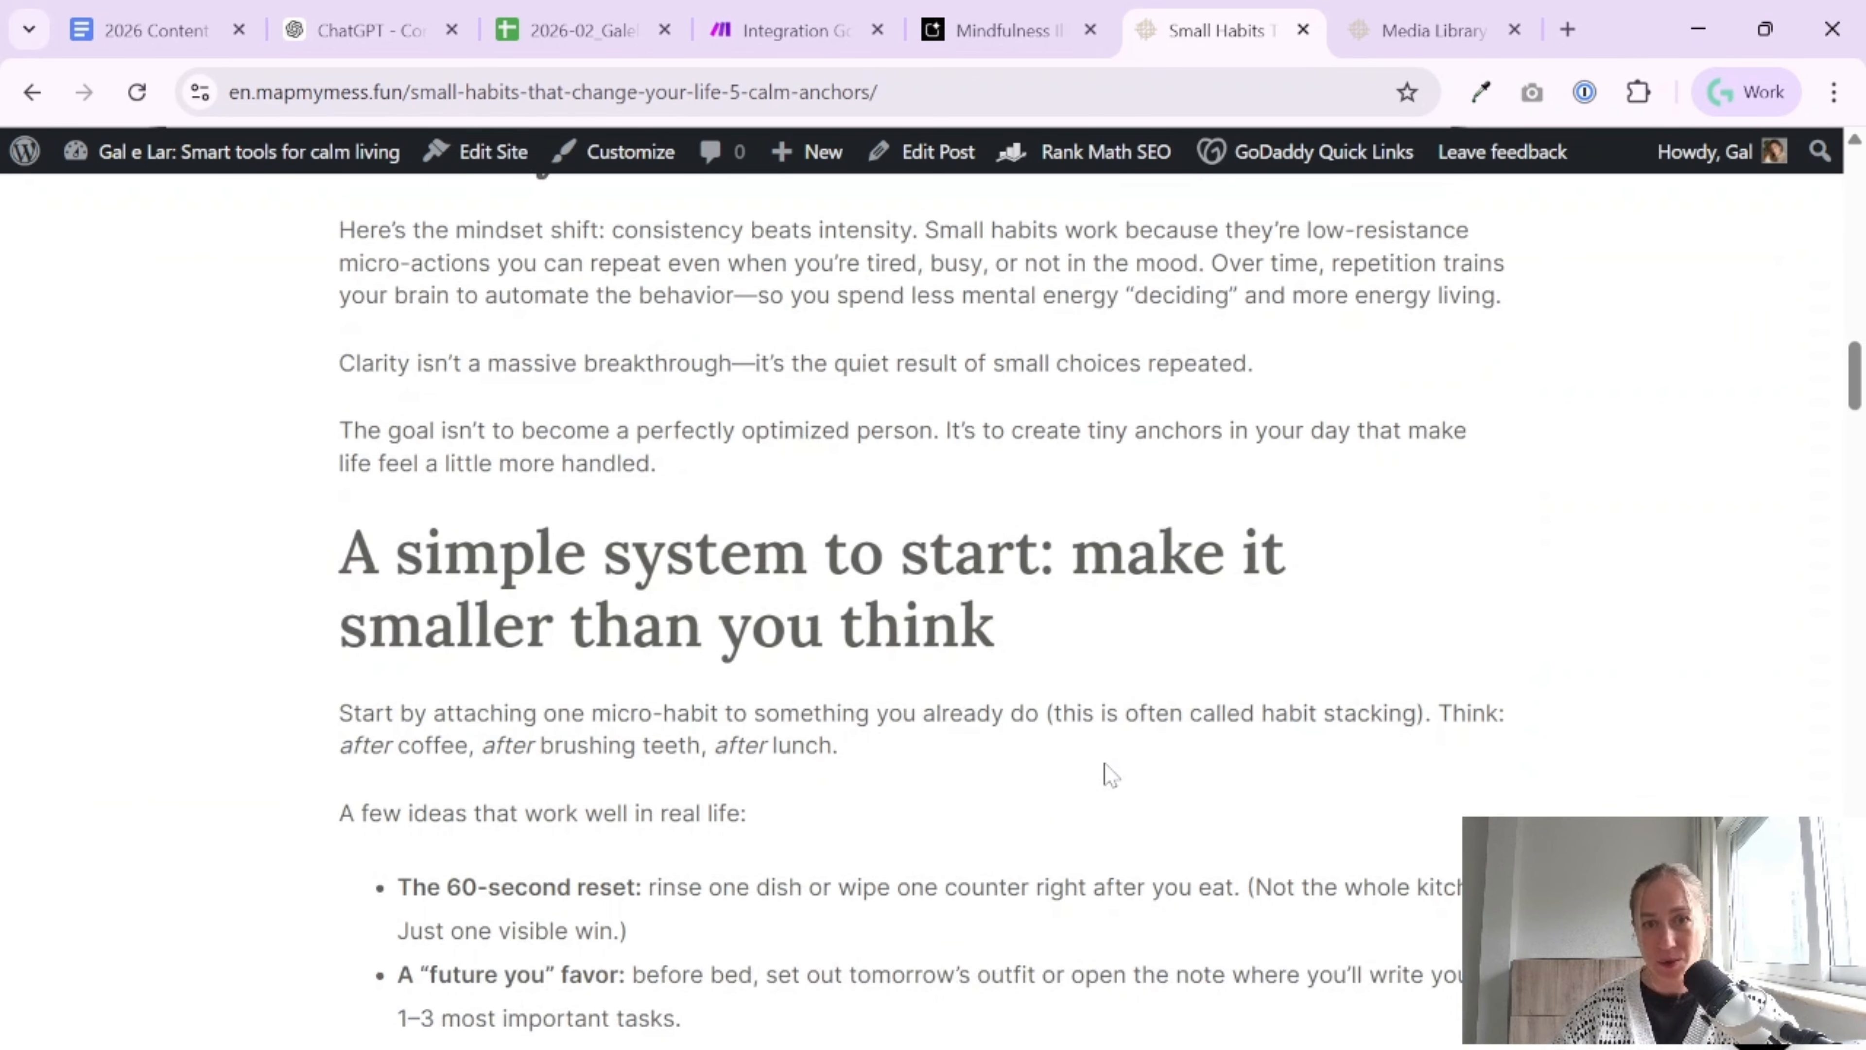
click(770, 30)
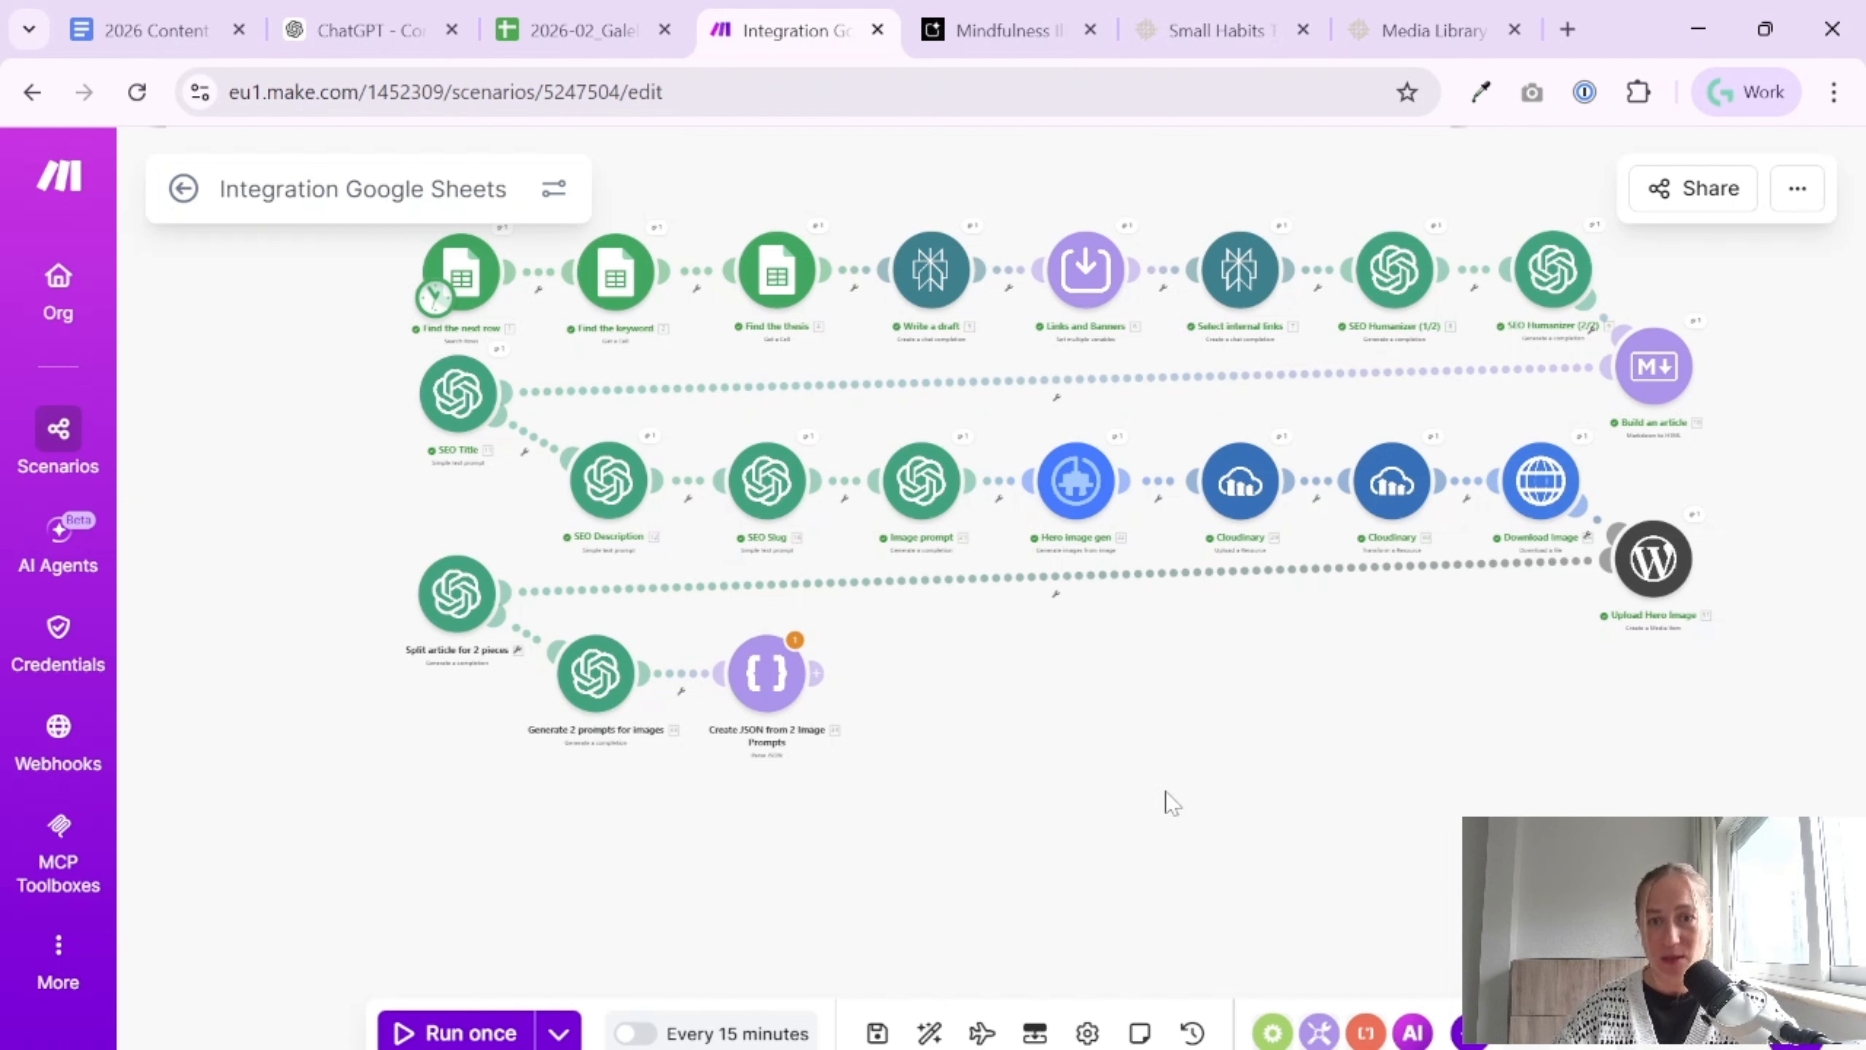